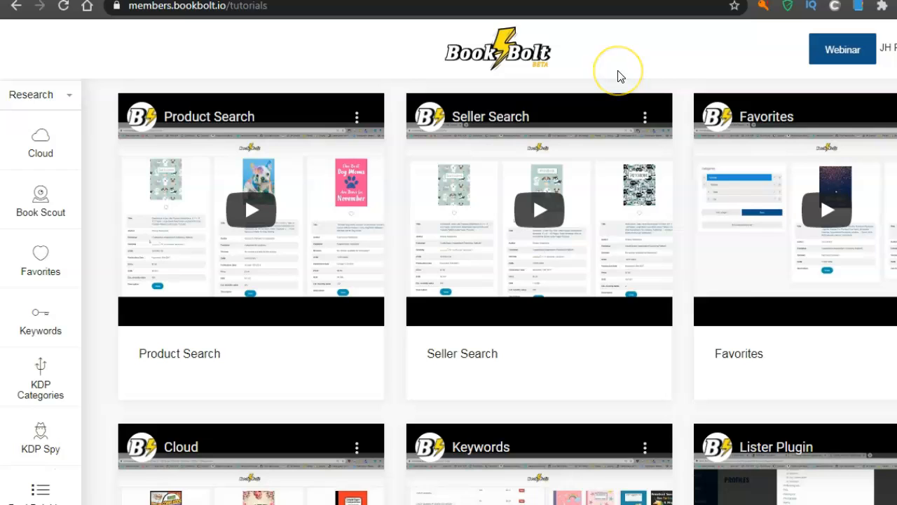
click(566, 132)
click(569, 57)
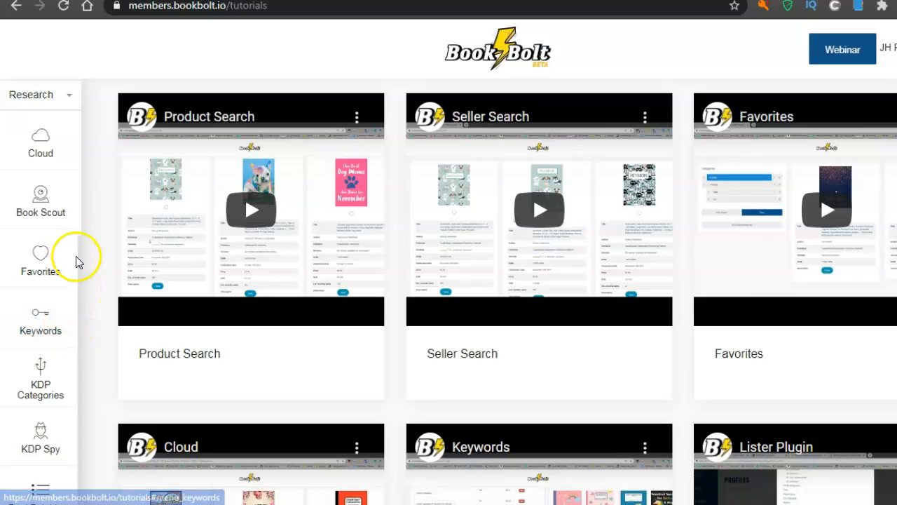
Open the Cloud research tool and log in to the member account with the prefilled credentials
click(42, 148)
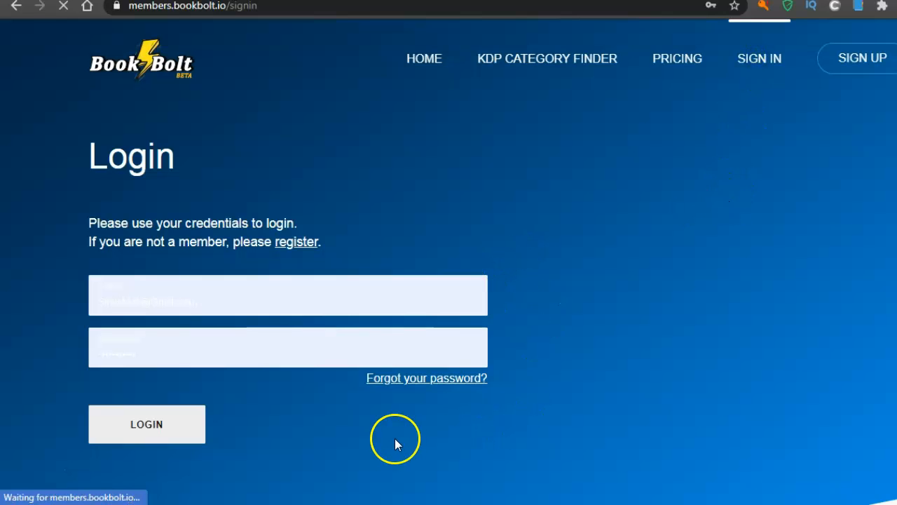
click(154, 429)
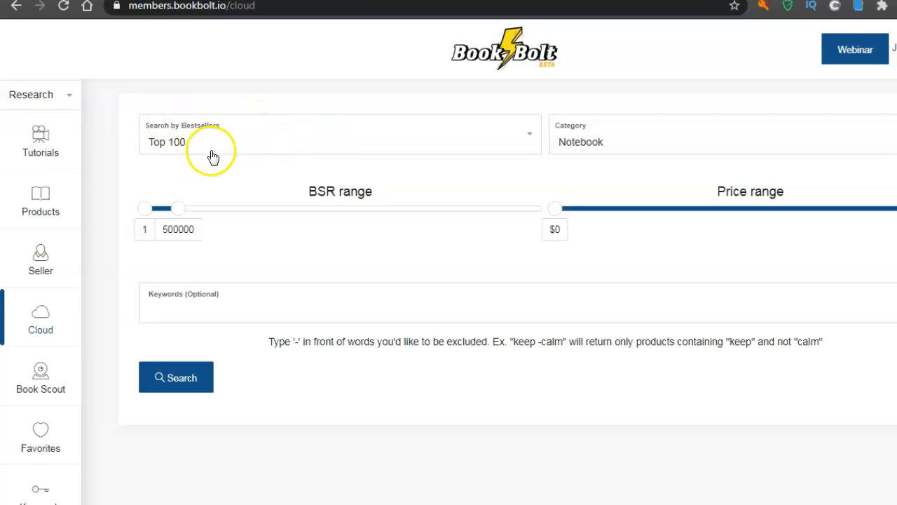
Review the bestseller and category options, then run a Cloud search for the Top 100 in the Notebook category
click(532, 133)
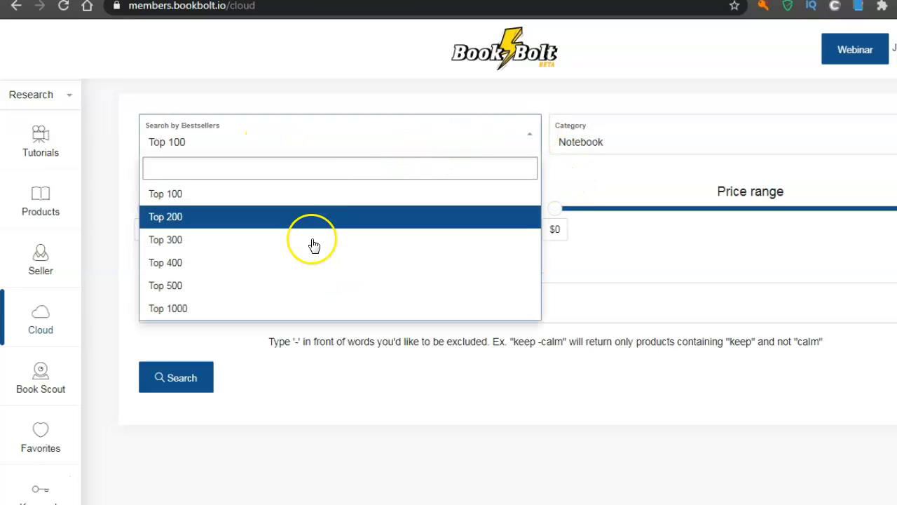
click(347, 138)
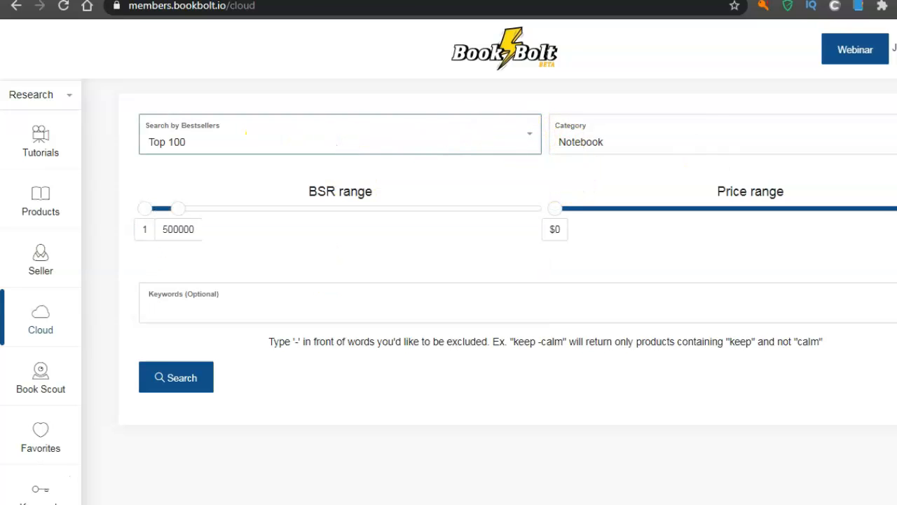
click(890, 137)
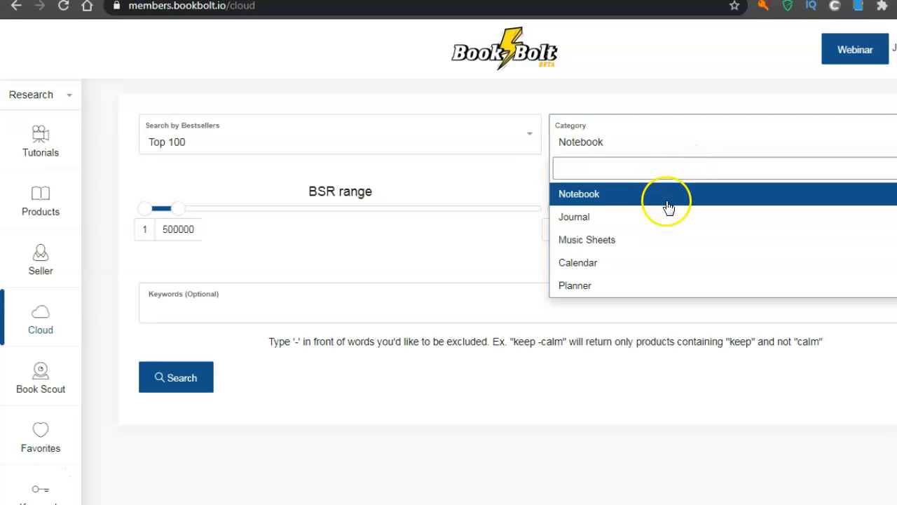
click(703, 139)
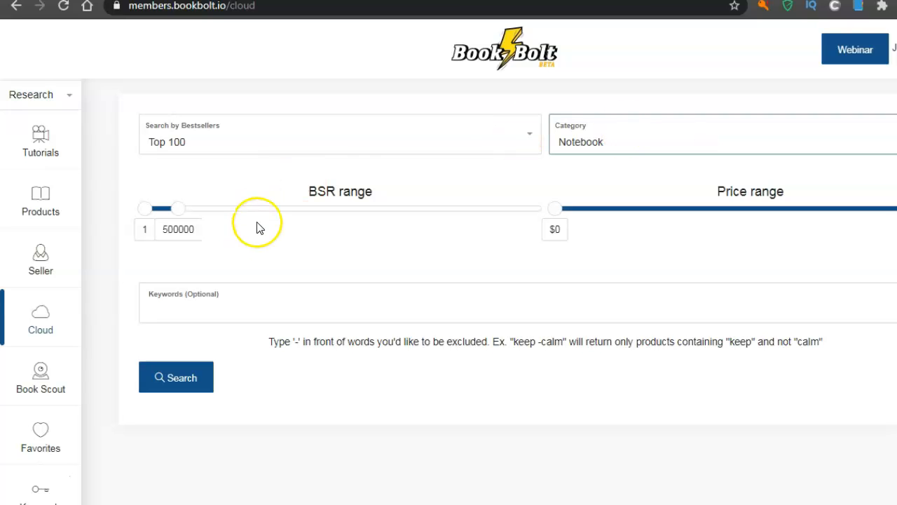
click(186, 379)
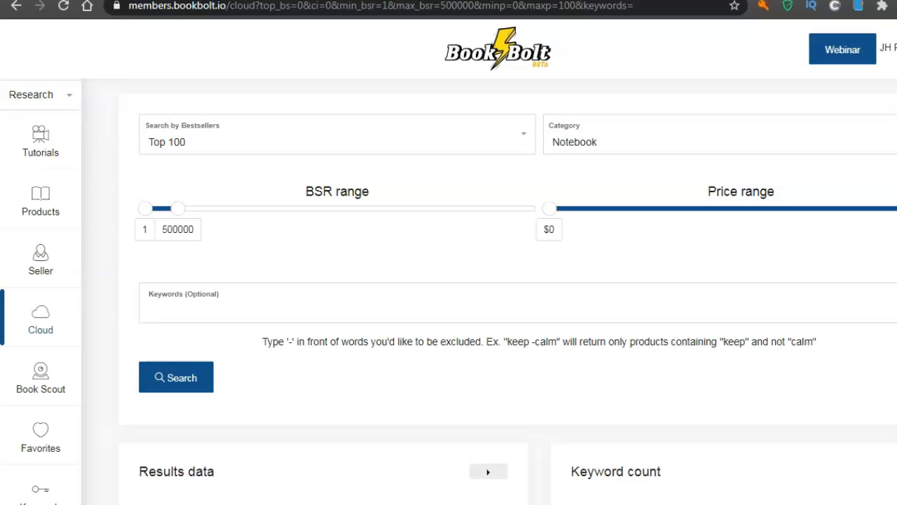
Examine the first row of notebook results, including covers, titles, reviews, publication dates, prices, BSR and estimated sales
scroll(491, 295, down, 6)
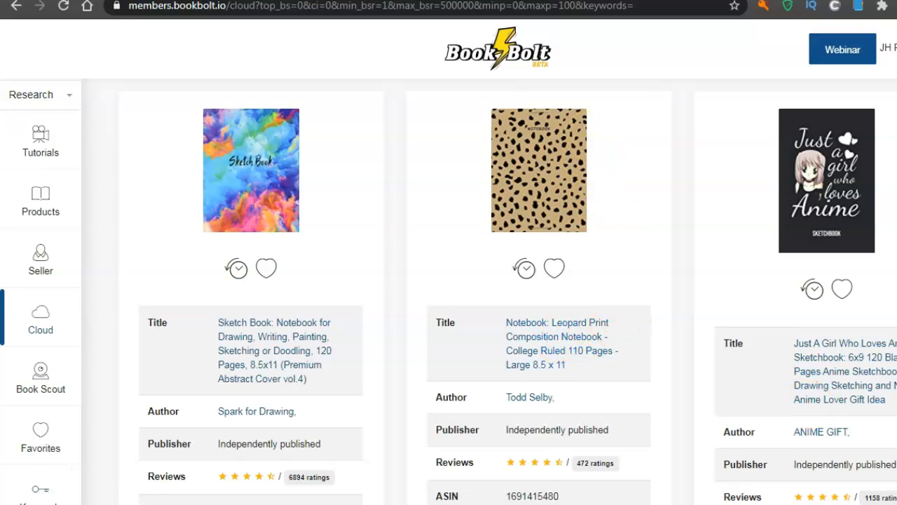
scroll(449, 281, down, 2)
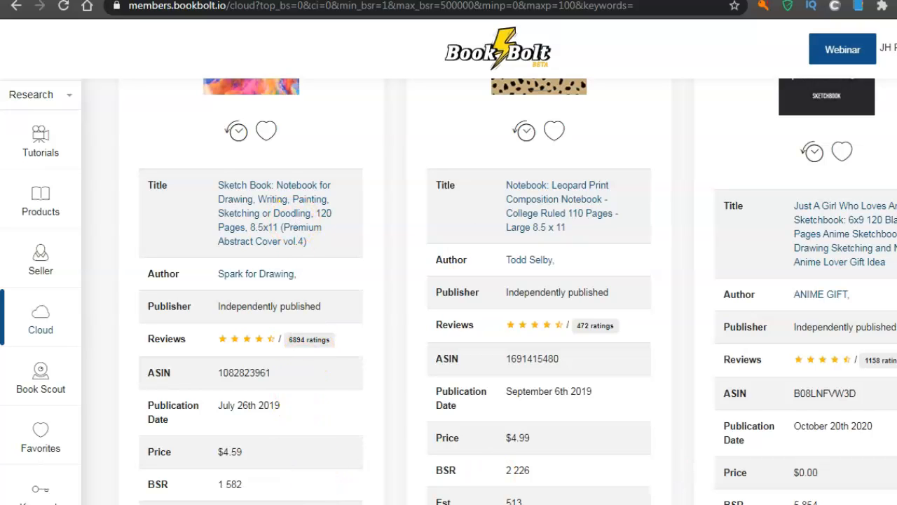
scroll(518, 291, up, 1)
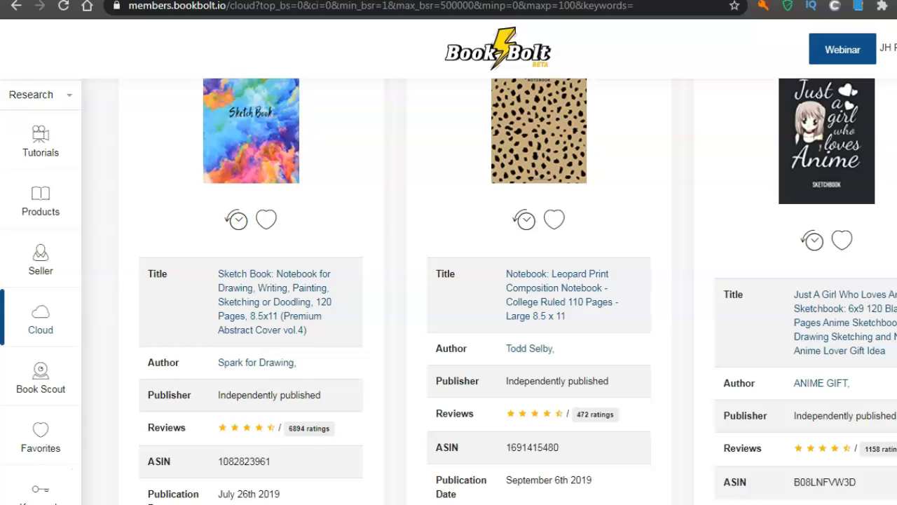
scroll(518, 291, up, 1)
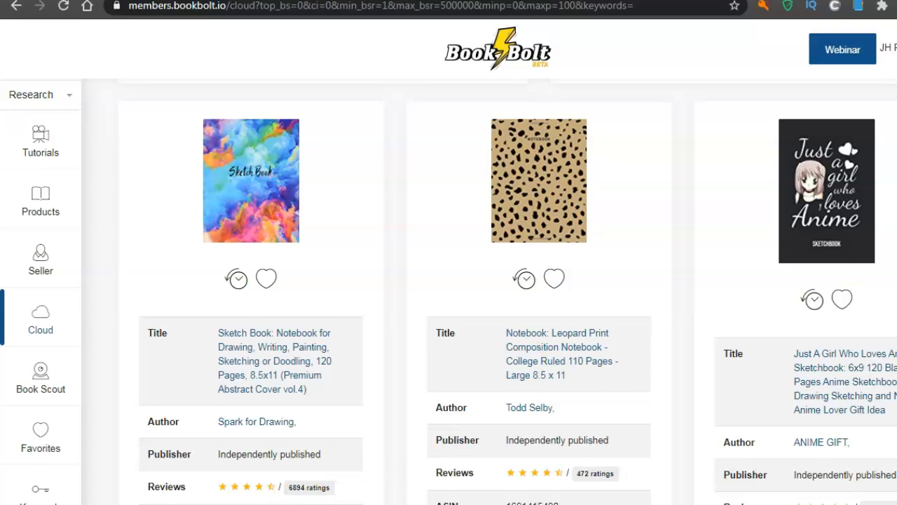
scroll(449, 295, down, 1)
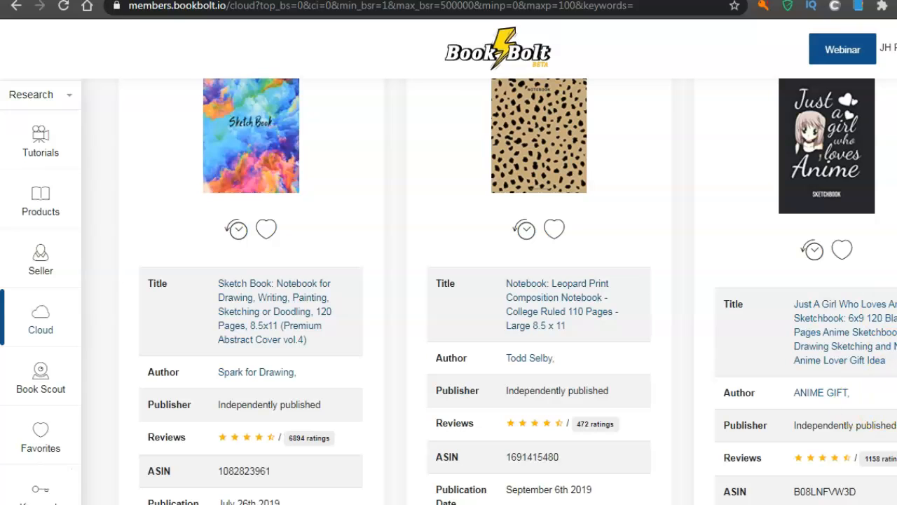
scroll(519, 291, down, 2)
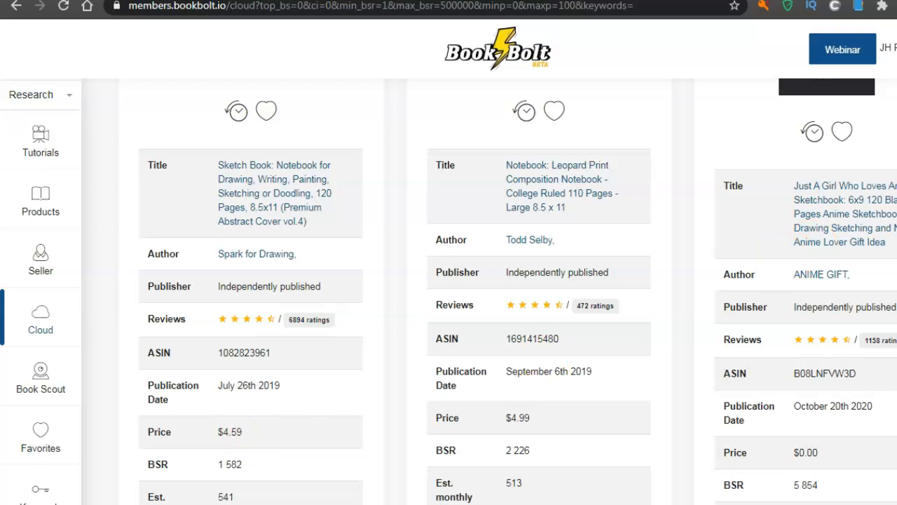
scroll(449, 291, up, 5)
scroll(449, 291, down, 5)
scroll(449, 291, up, 4)
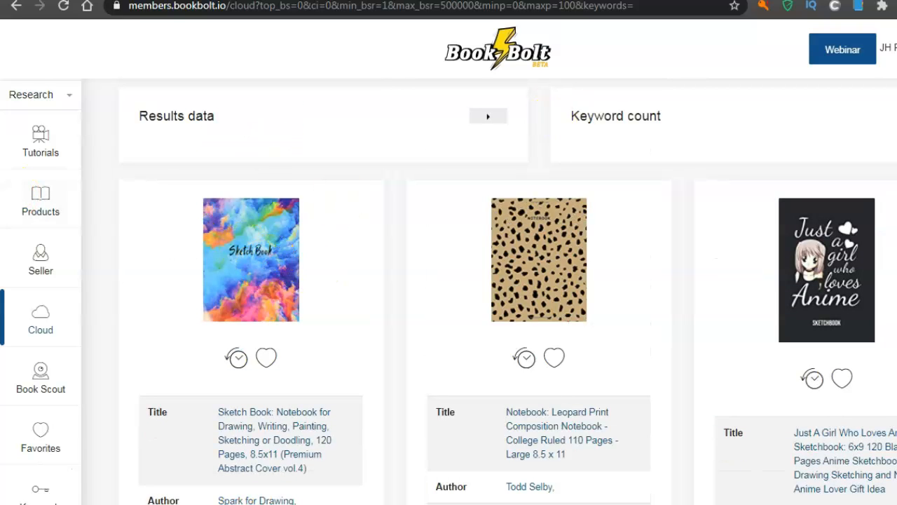
scroll(449, 291, down, 8)
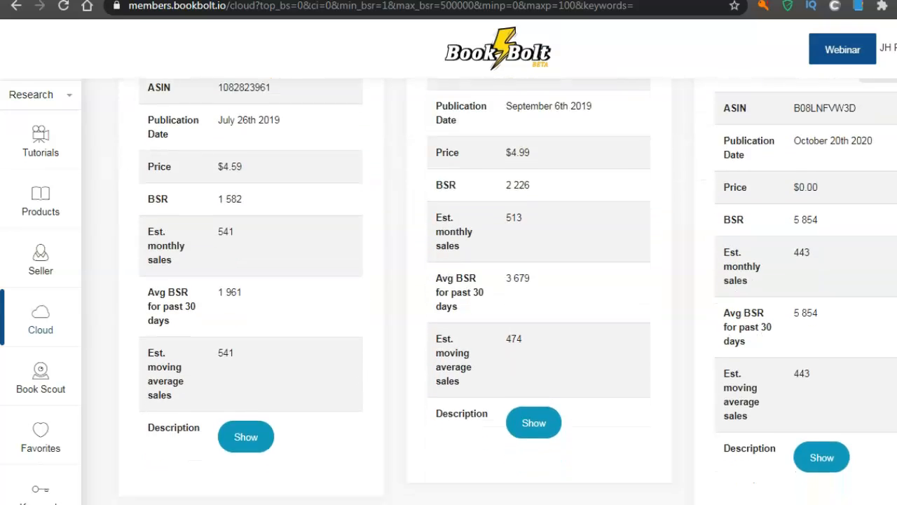
scroll(751, 481, down, 2)
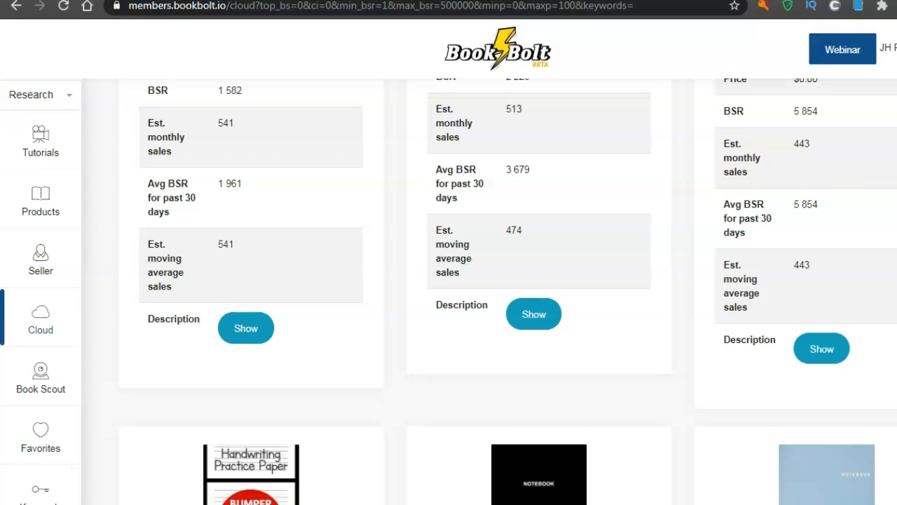
scroll(449, 280, up, 2)
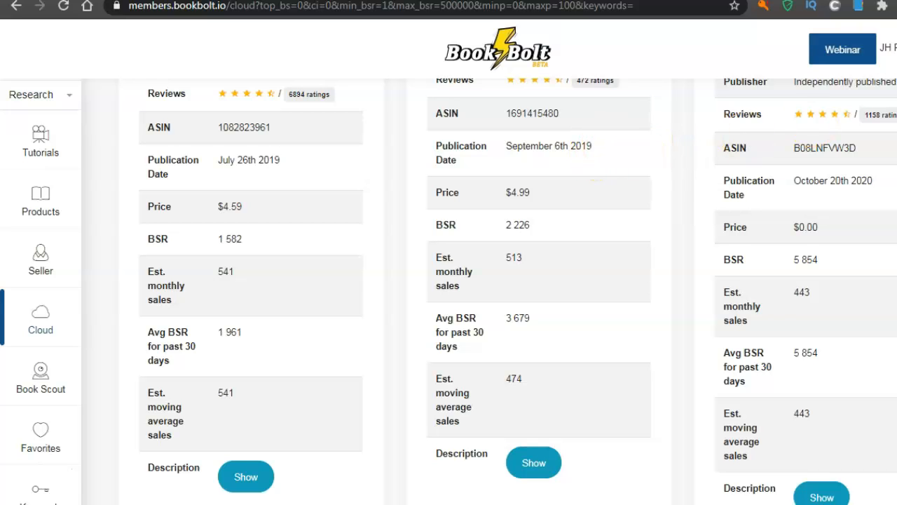
scroll(508, 291, down, 3)
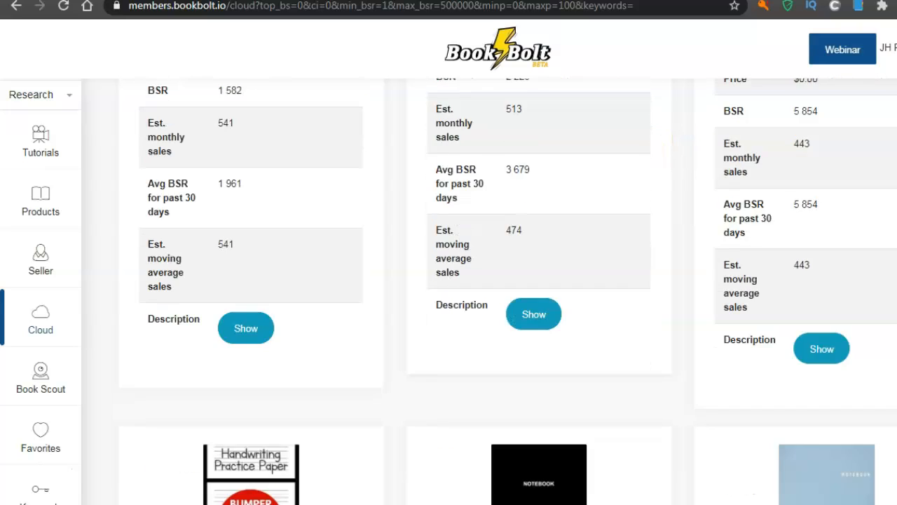
scroll(509, 291, up, 10)
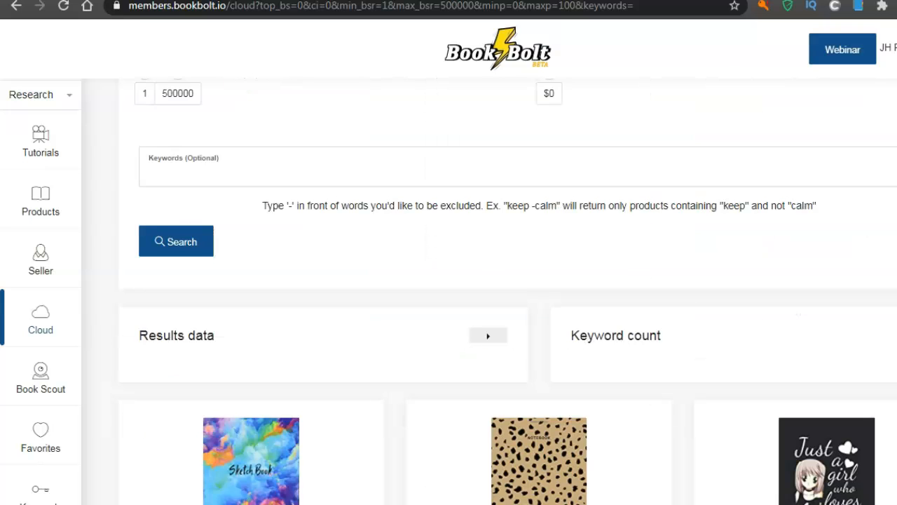
scroll(508, 291, down, 2)
scroll(508, 291, down, 3)
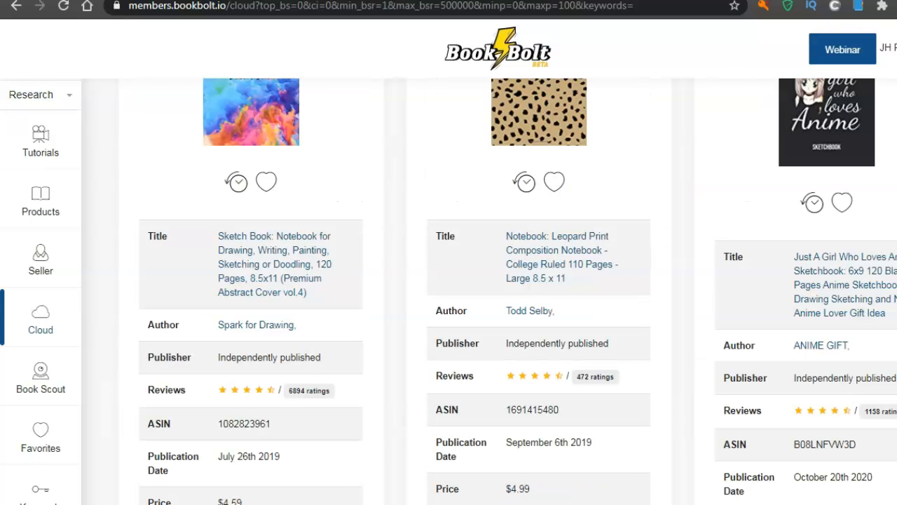
scroll(509, 291, up, 1)
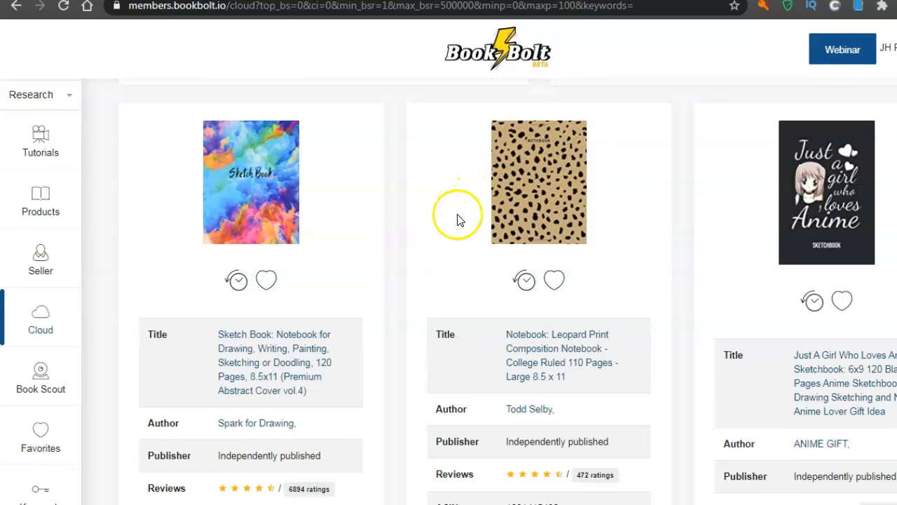
Save the colorful abstract Sketch Book to the Favorites category
click(267, 281)
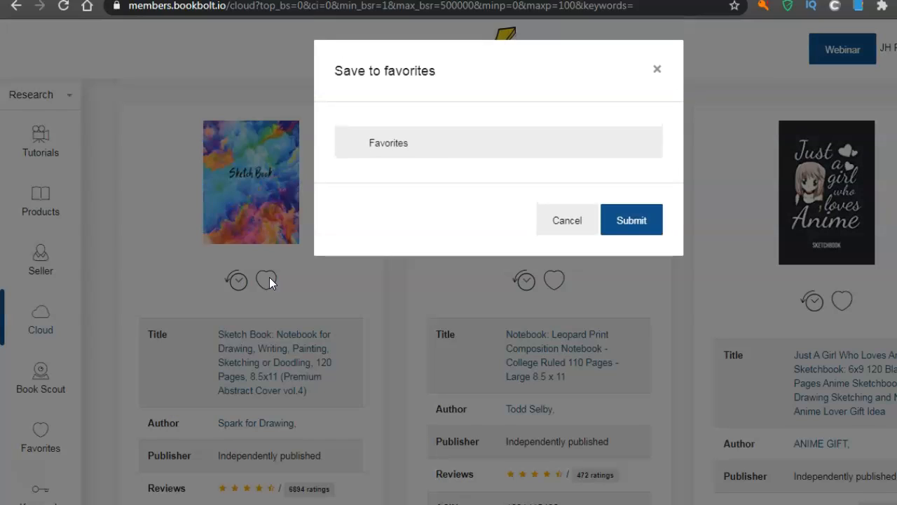
click(516, 147)
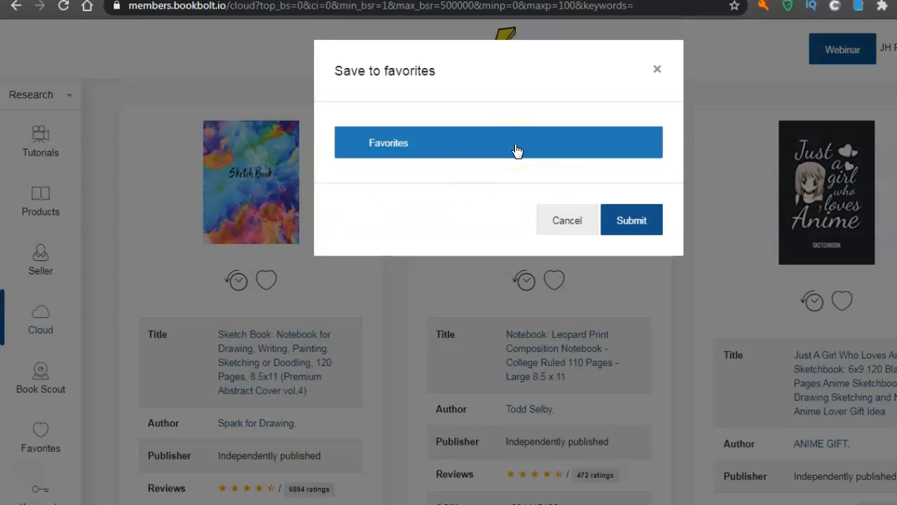
click(632, 222)
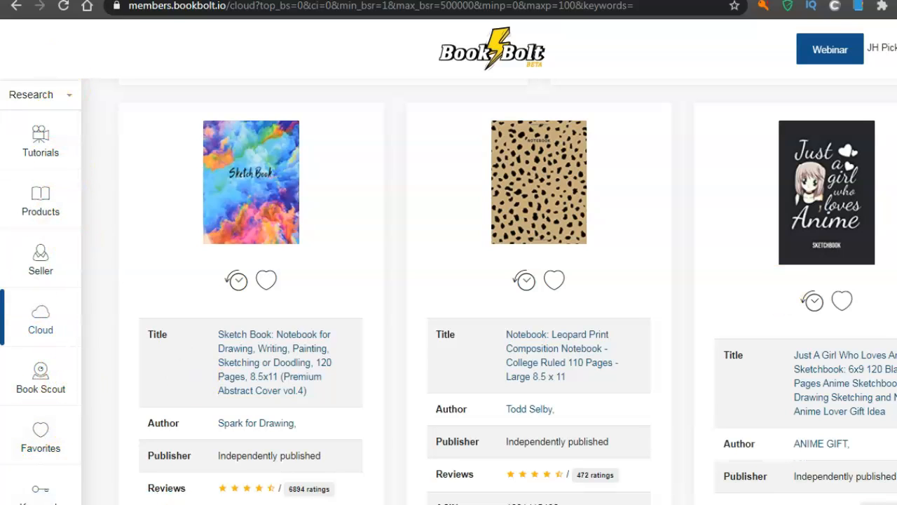
Show the Sketch Book's description below its sales data and read it in full
scroll(289, 113, down, 3)
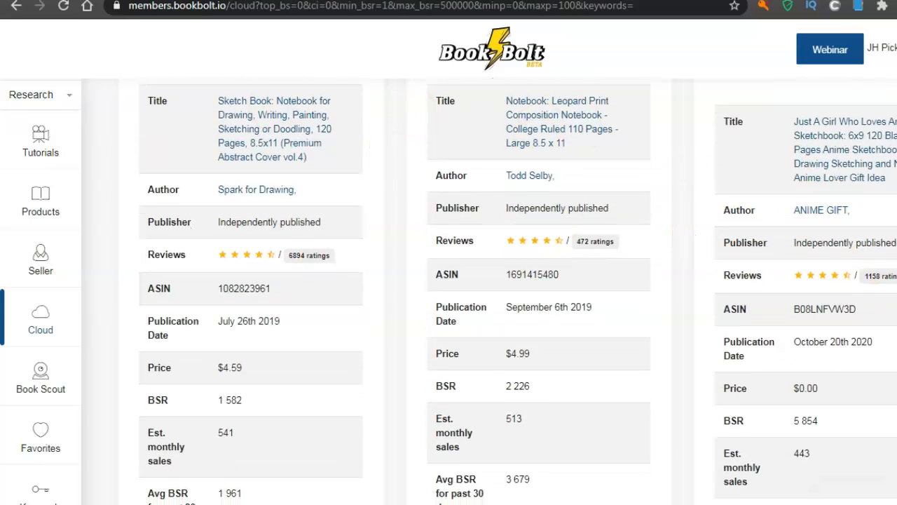
scroll(518, 292, down, 2)
scroll(518, 292, down, 1)
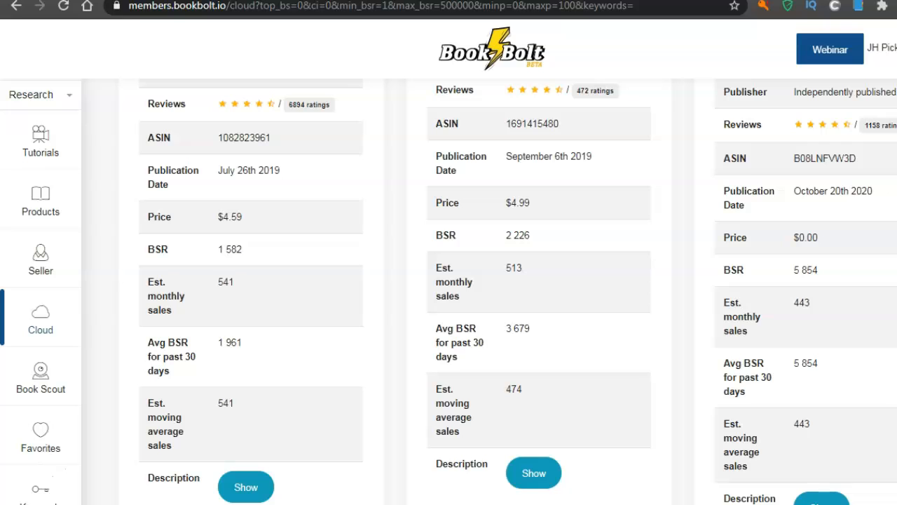
scroll(518, 291, down, 2)
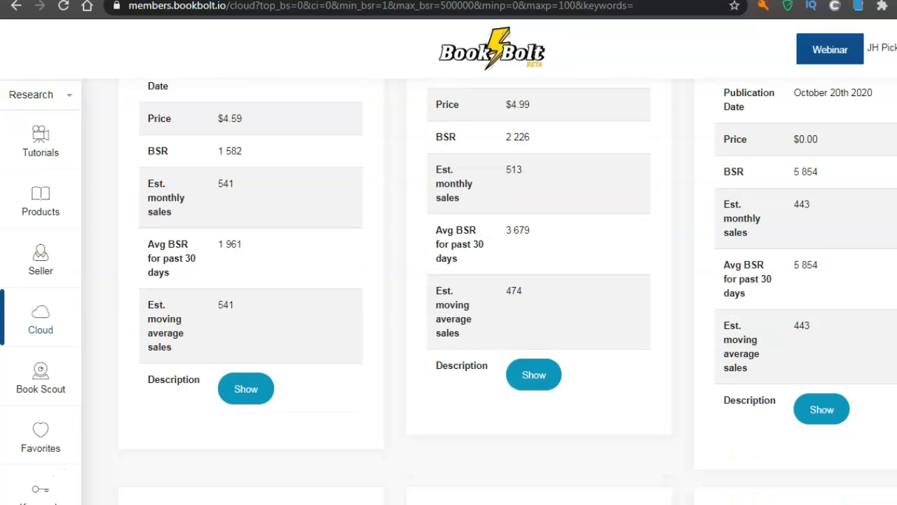
click(251, 389)
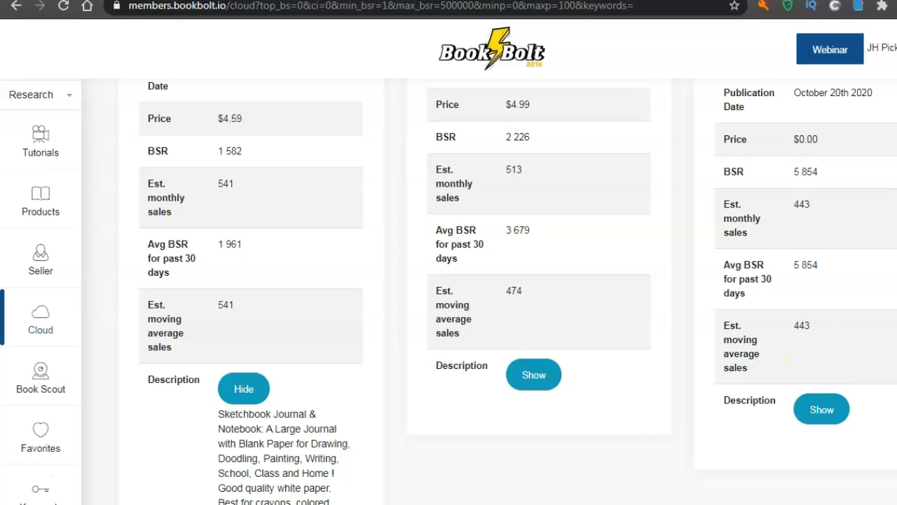
scroll(518, 291, down, 3)
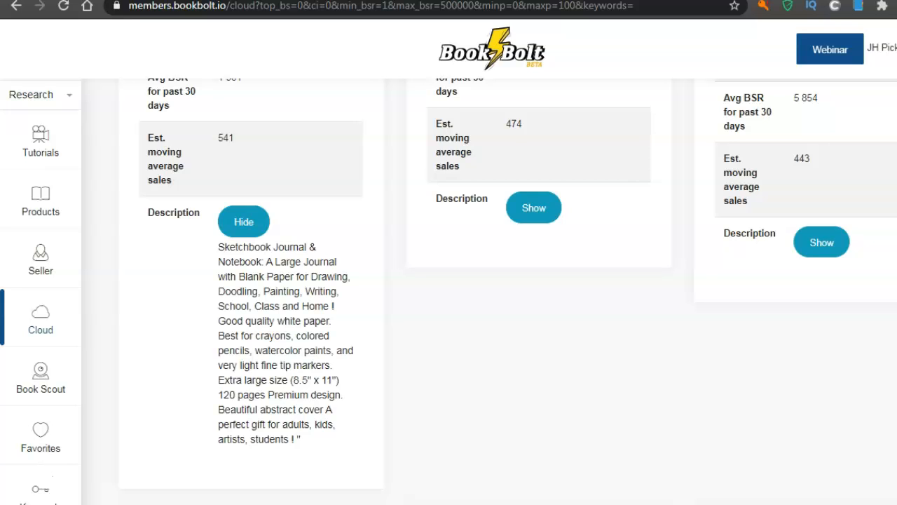
Open the Sketch Book's BSR and price history and examine its chart
scroll(448, 281, up, 10)
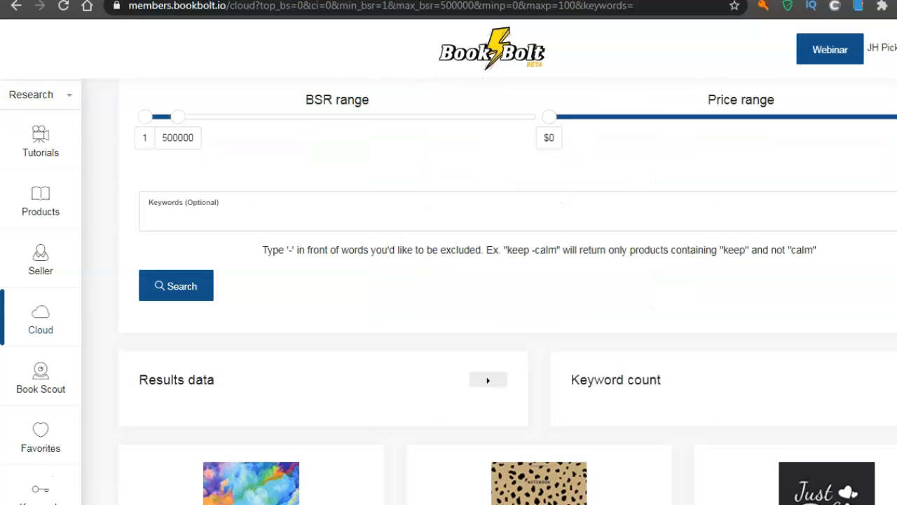
scroll(449, 280, down, 3)
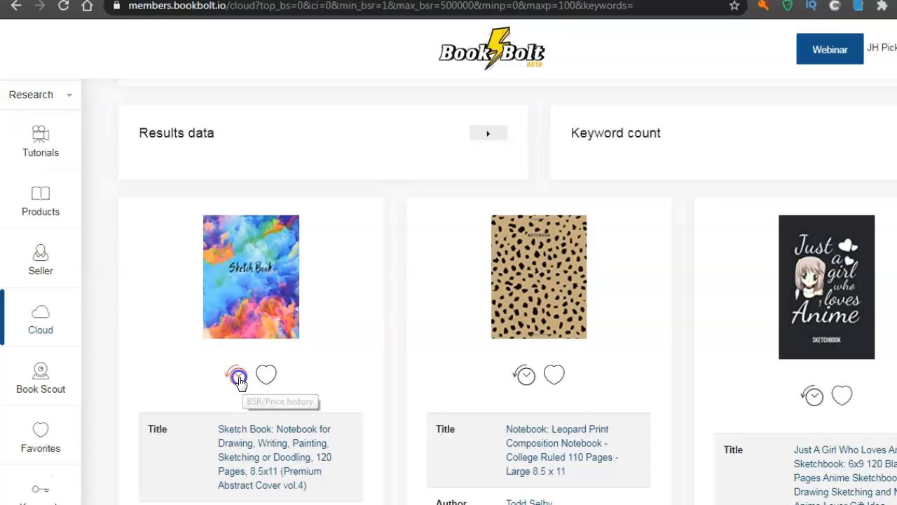
click(238, 380)
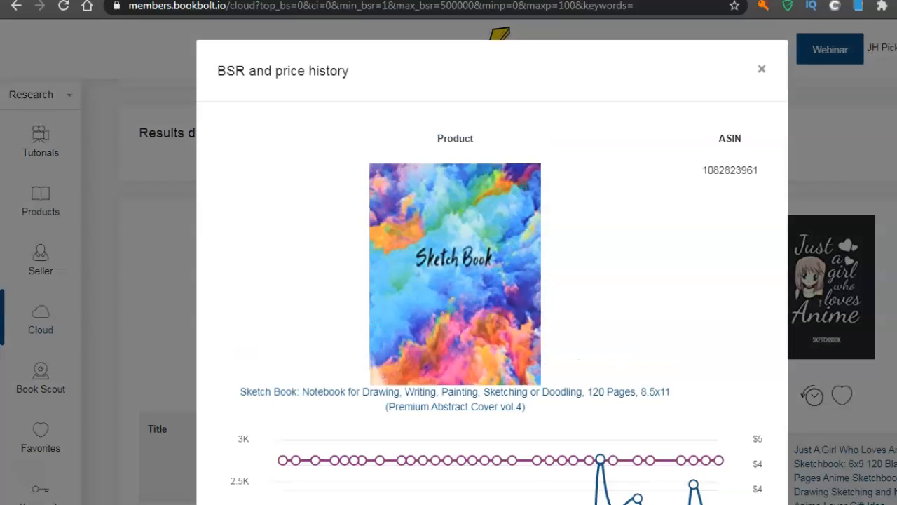
scroll(360, 286, down, 3)
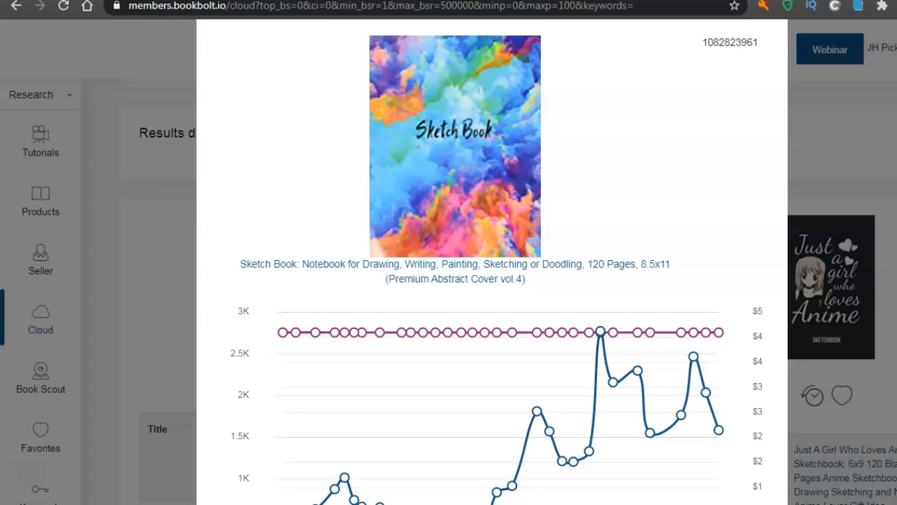
scroll(340, 491, down, 1)
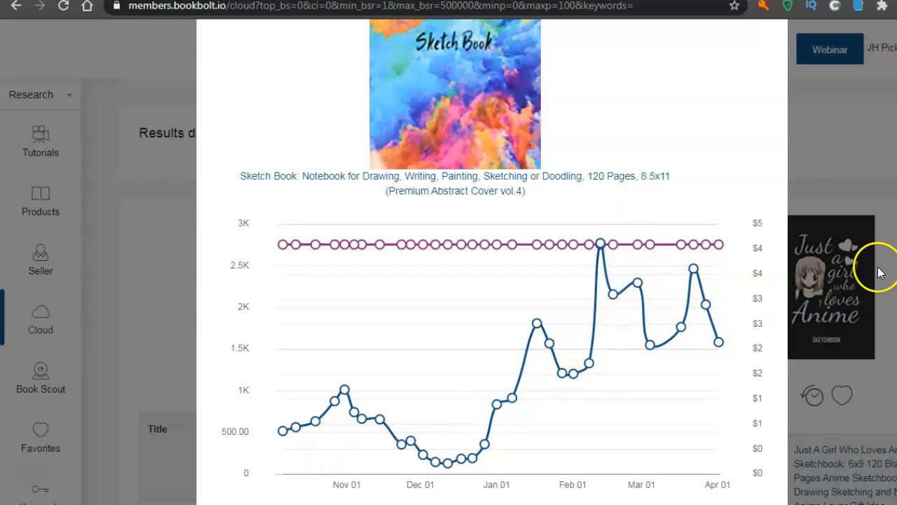
Close the Sketch Book's history chart, then open the Book Bolt designer and log in with the saved credentials
scroll(491, 280, up, 3)
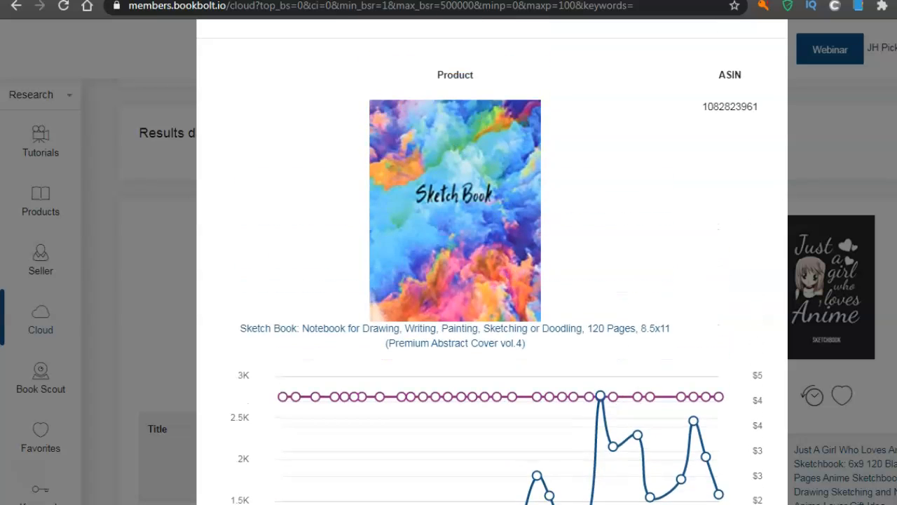
click(762, 71)
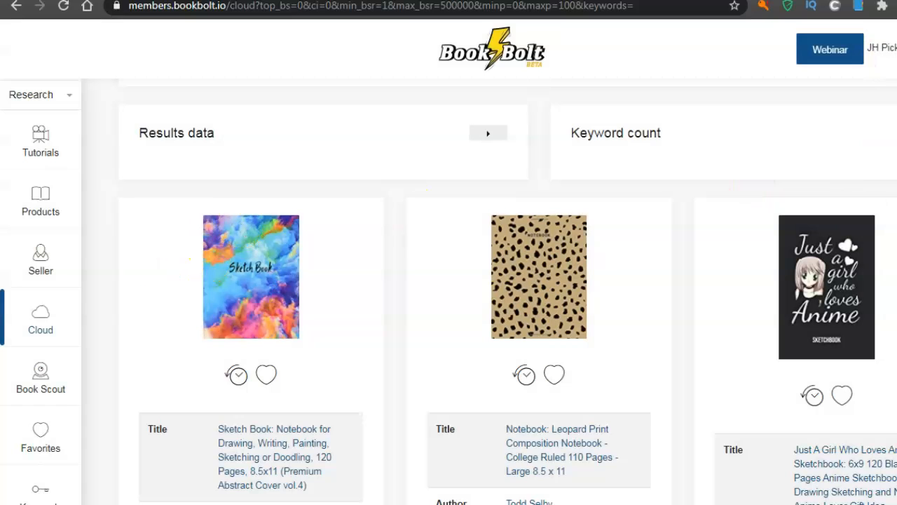
click(889, 48)
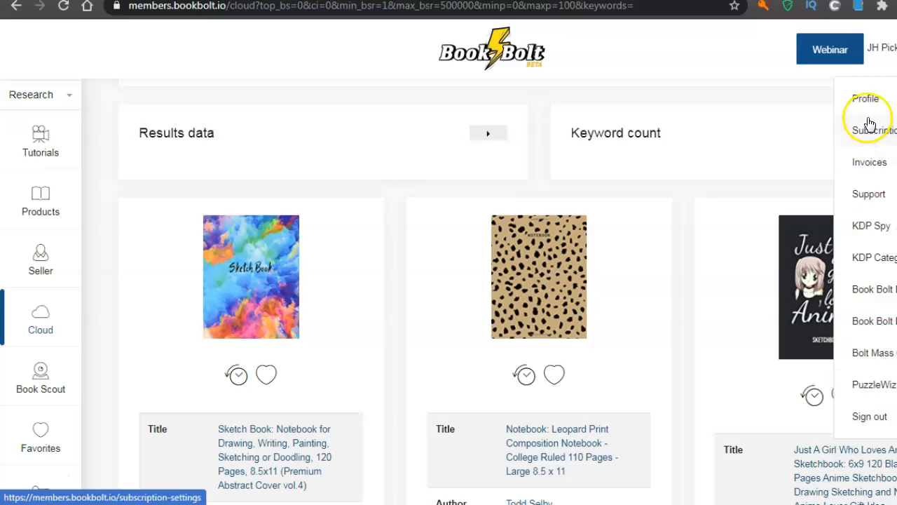
click(875, 321)
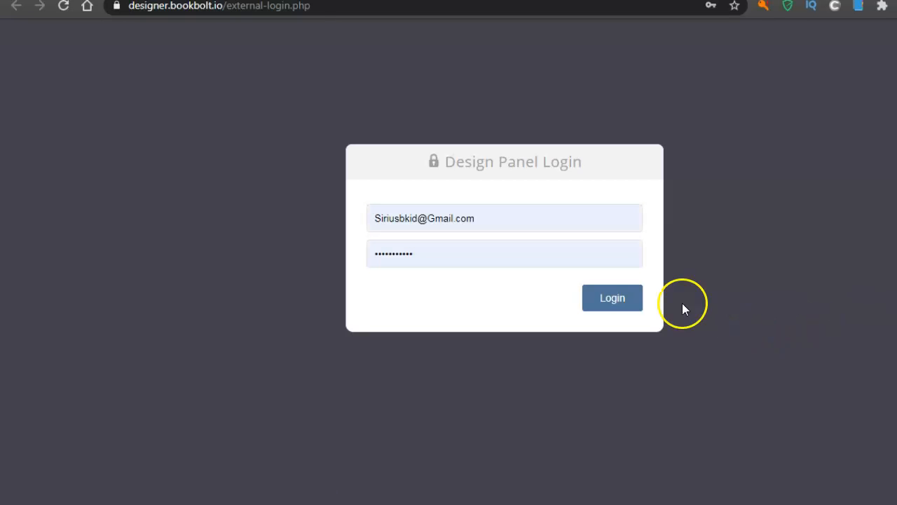
click(612, 303)
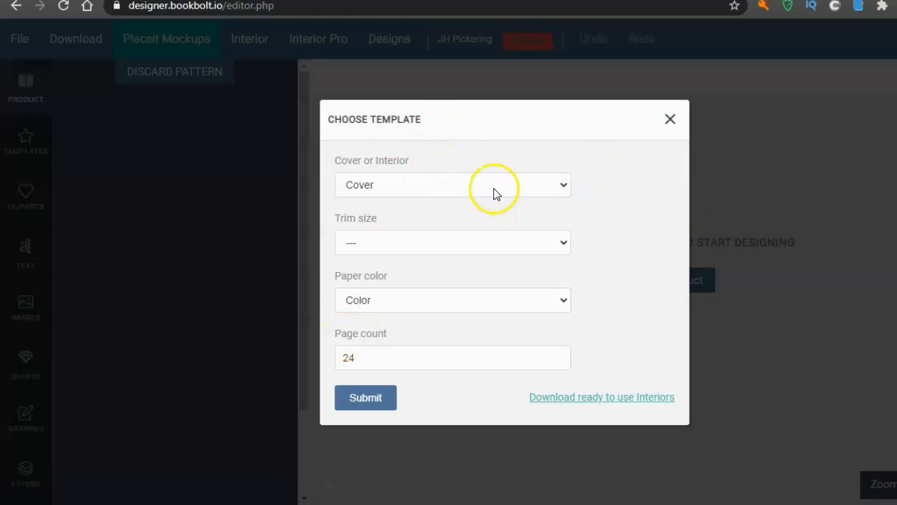
Set the cover template's trim size to 8.5 x 11 in and its paper color to Color
click(564, 244)
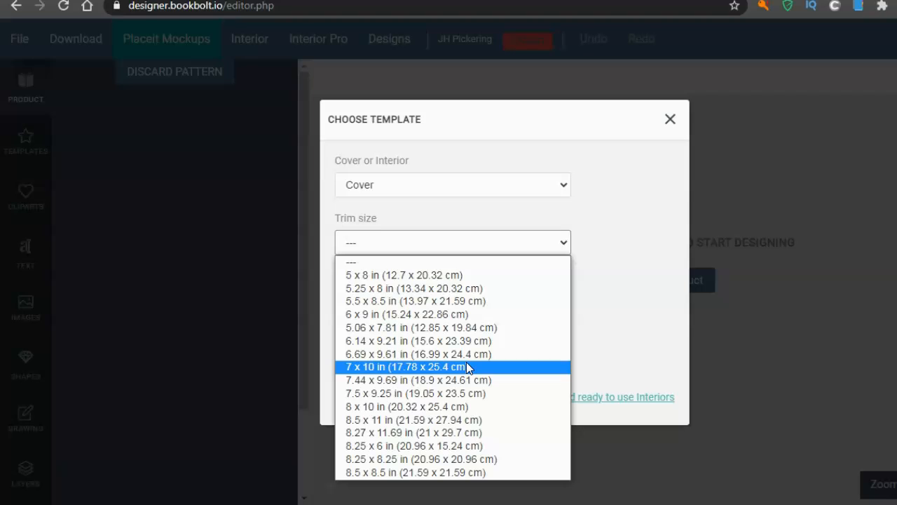
click(454, 419)
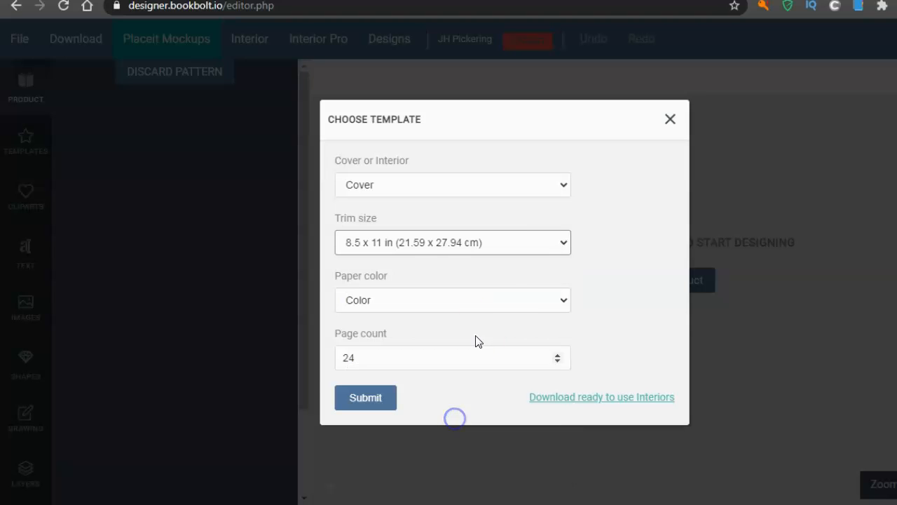
click(564, 300)
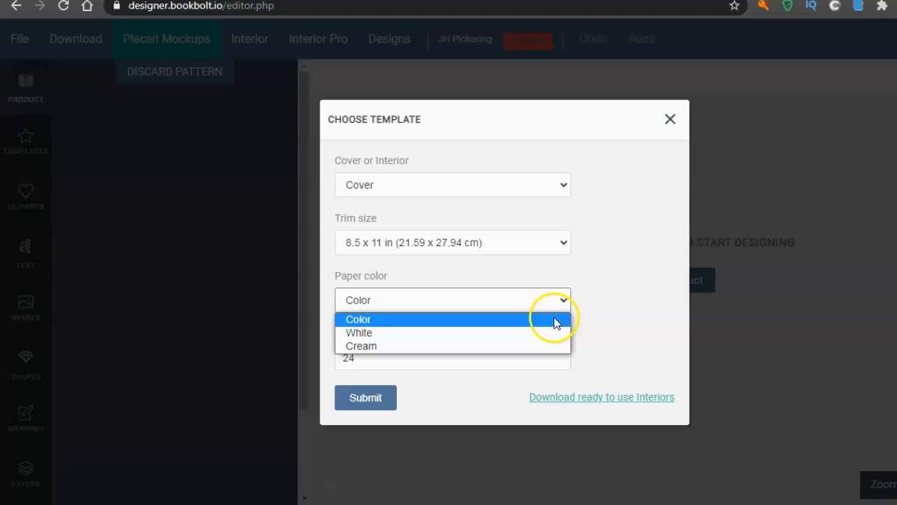
click(556, 319)
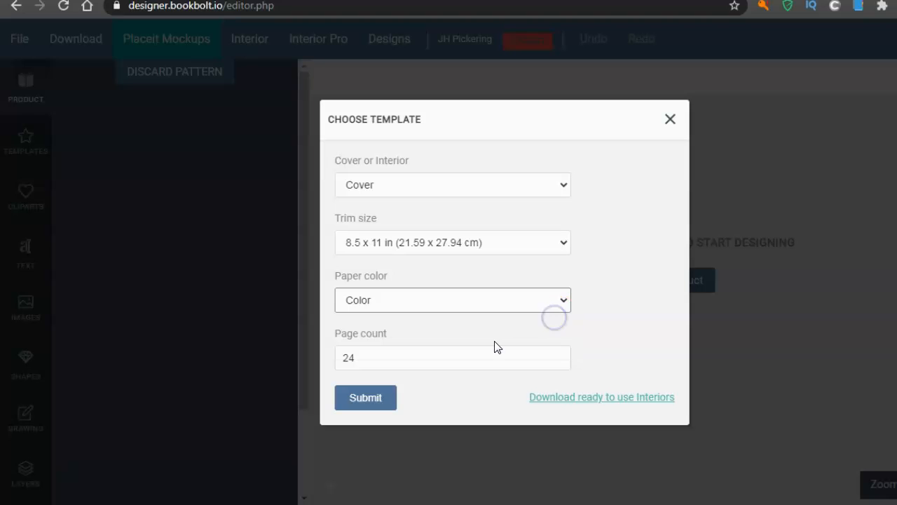
Set the template's page count to 100 and generate the cover template
click(556, 354)
click(556, 354)
drag(555, 354, 556, 354)
click(557, 361)
click(557, 361)
click(558, 362)
click(558, 363)
click(558, 362)
click(558, 361)
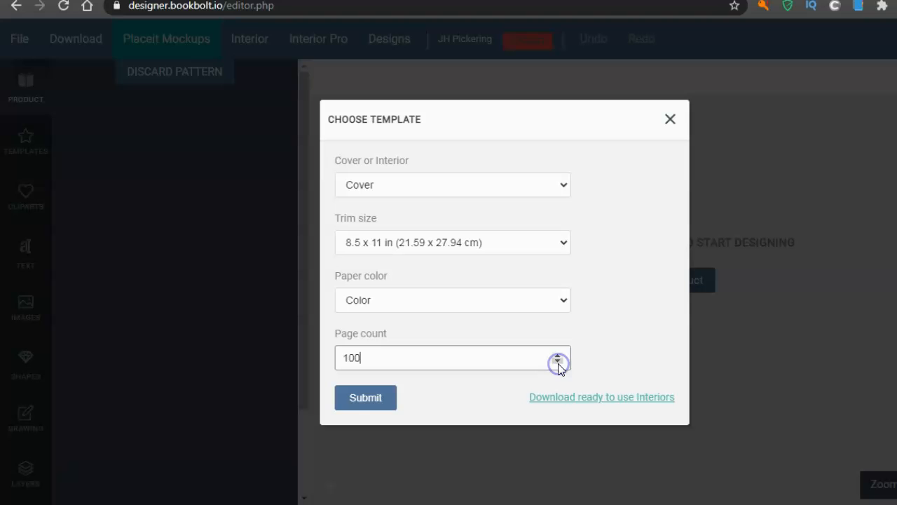
click(449, 367)
click(358, 401)
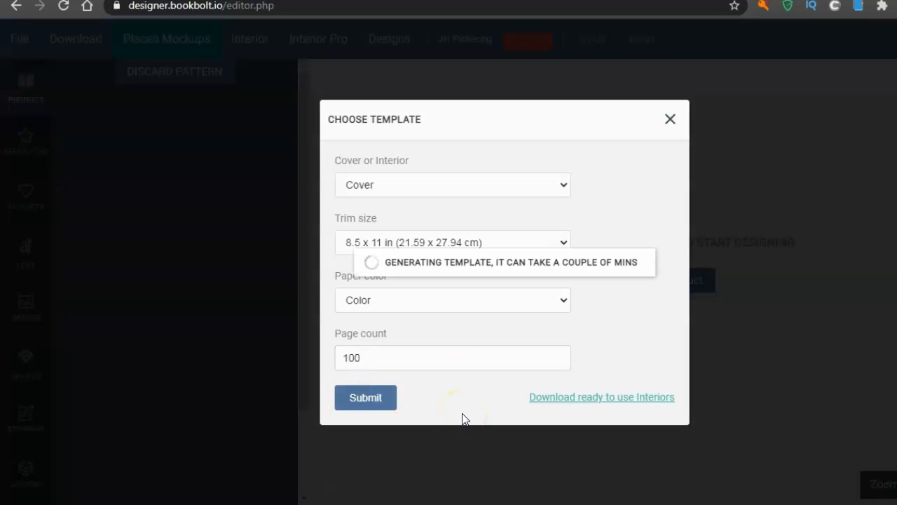
click(427, 410)
click(33, 450)
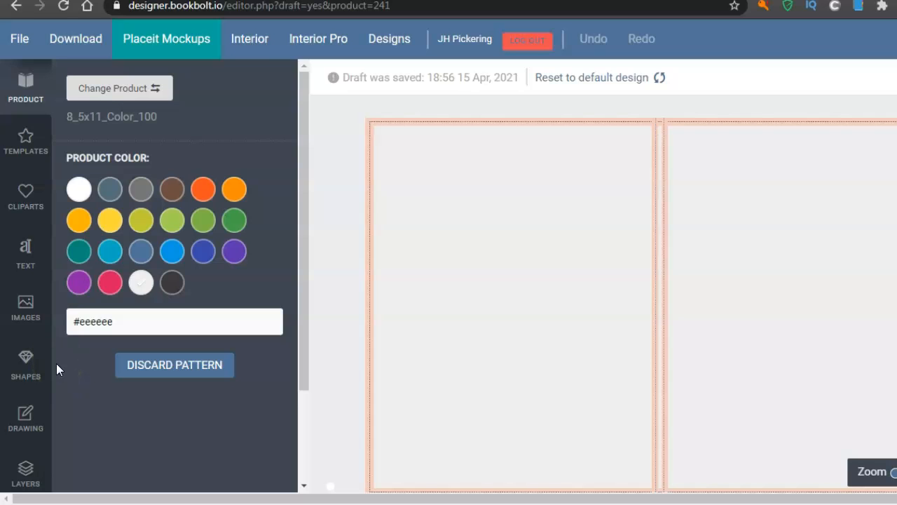
Search the designer's image resources for "sketches"
click(24, 313)
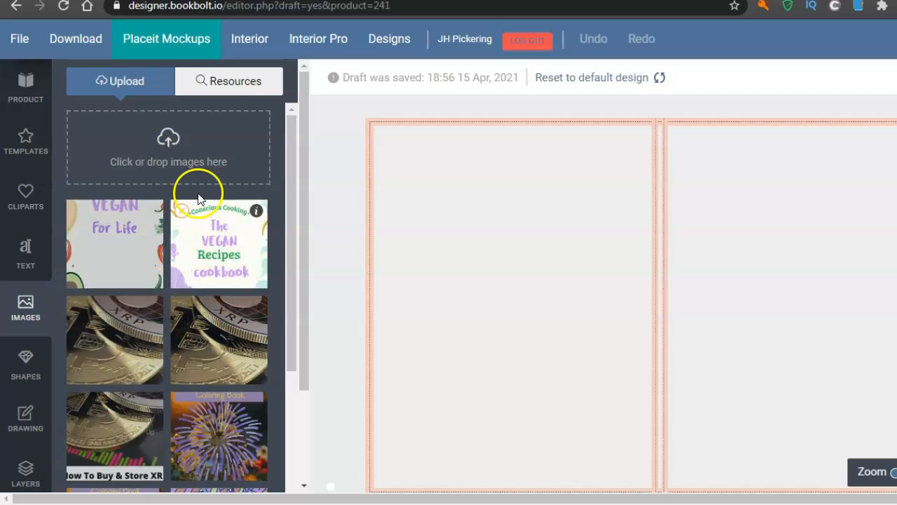
click(243, 83)
click(157, 128)
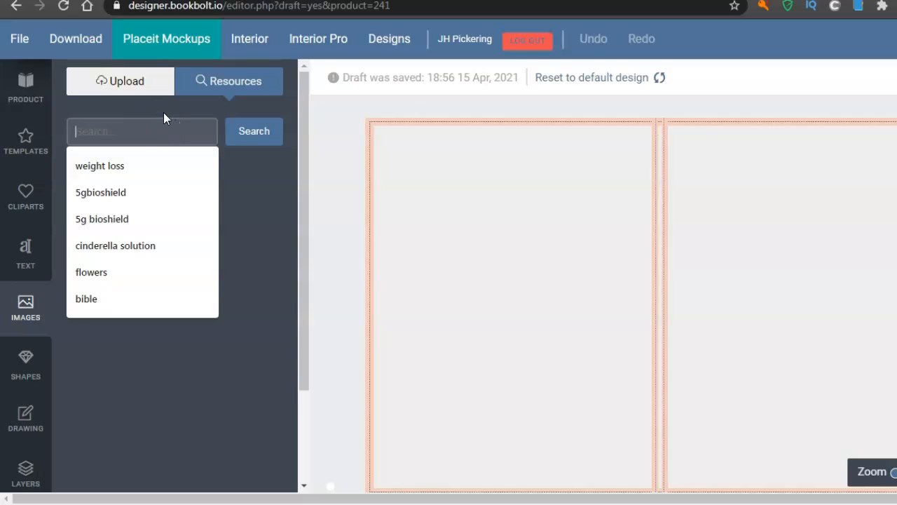
text(sketches)
click(244, 142)
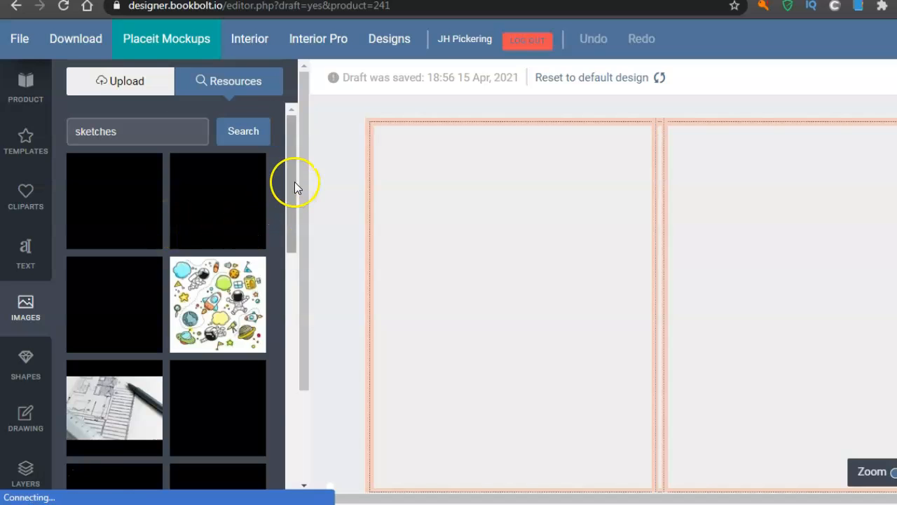
Browse the sketches image results and add the yellow bee image to the cover
drag(294, 178, 296, 190)
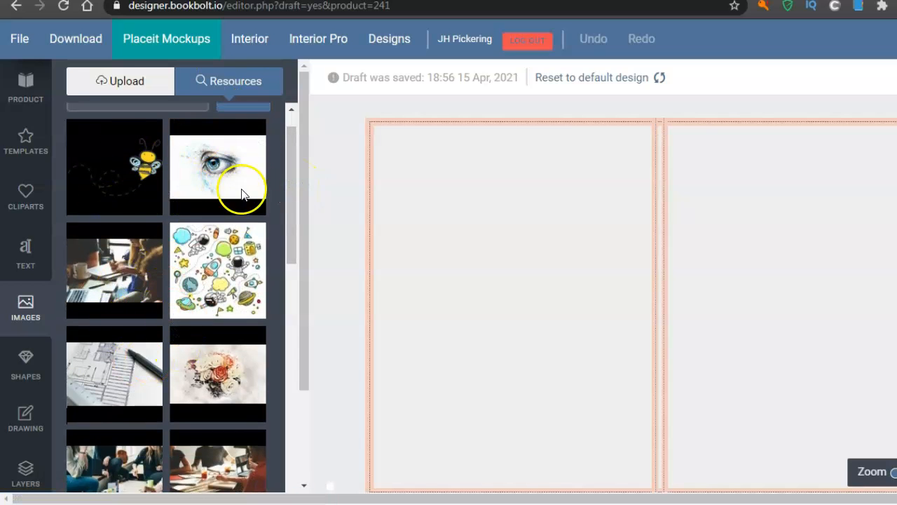
drag(288, 203, 290, 437)
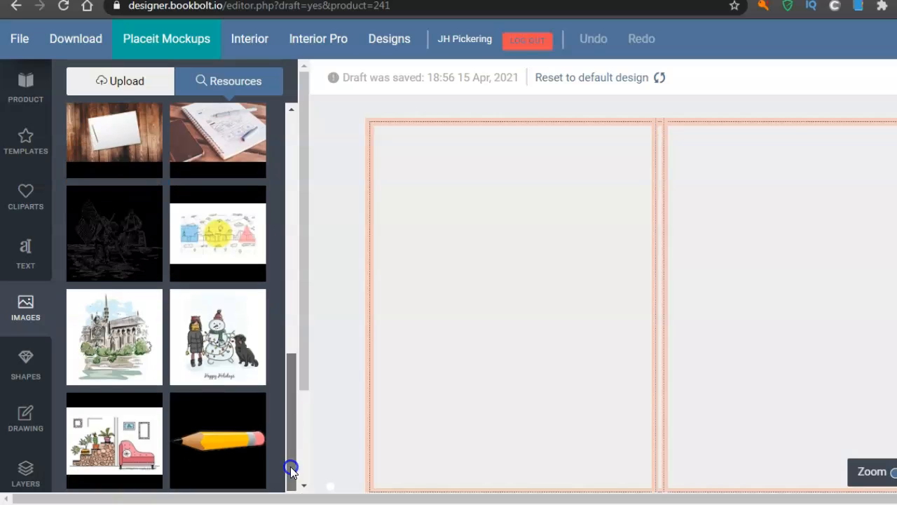
drag(292, 479, 292, 479)
mouse_move(286, 447)
mouse_down()
mouse_move(304, 264)
mouse_move(297, 195)
mouse_up()
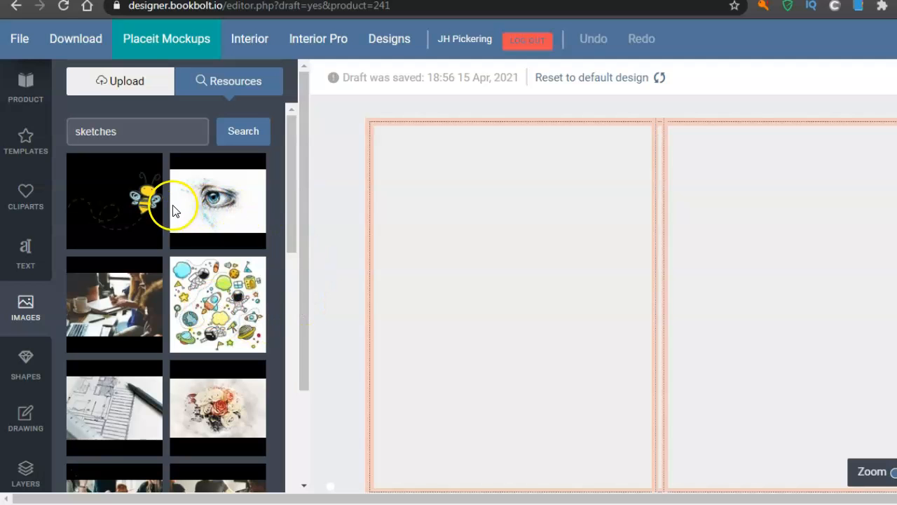
click(119, 198)
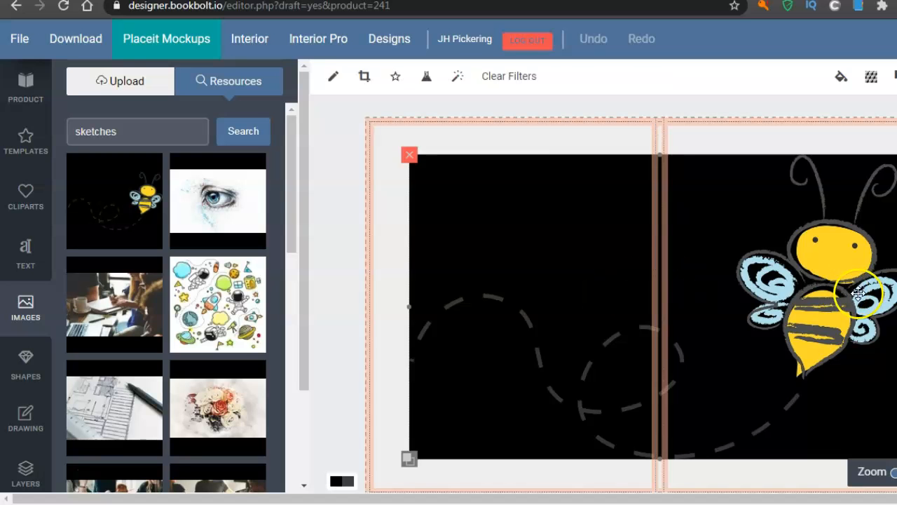
Move the bee image onto the back cover and scale it down to fit within the cover's width
drag(866, 314, 593, 297)
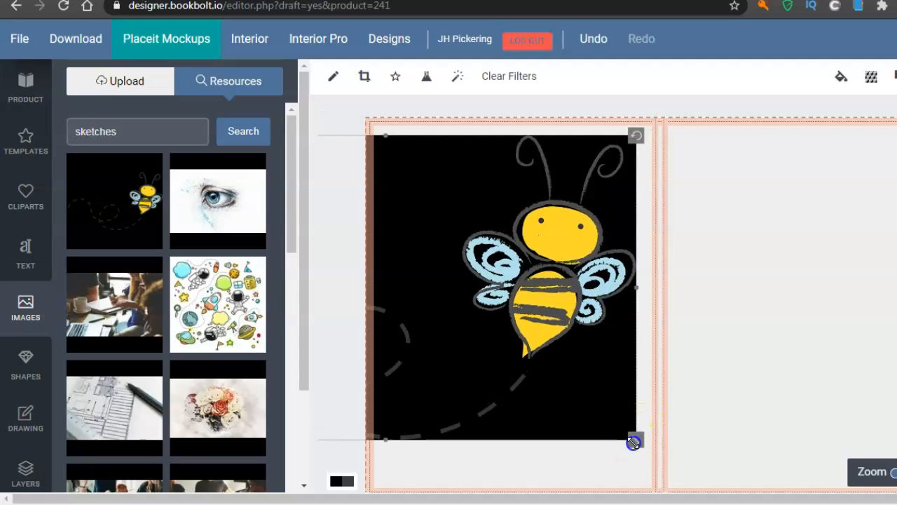
drag(634, 438, 566, 362)
drag(470, 269, 578, 295)
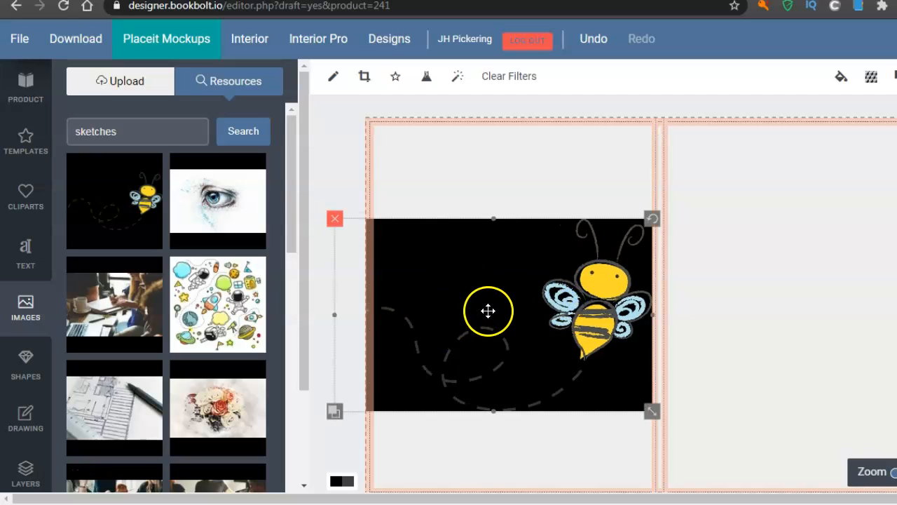
drag(651, 411, 611, 385)
drag(441, 326, 463, 327)
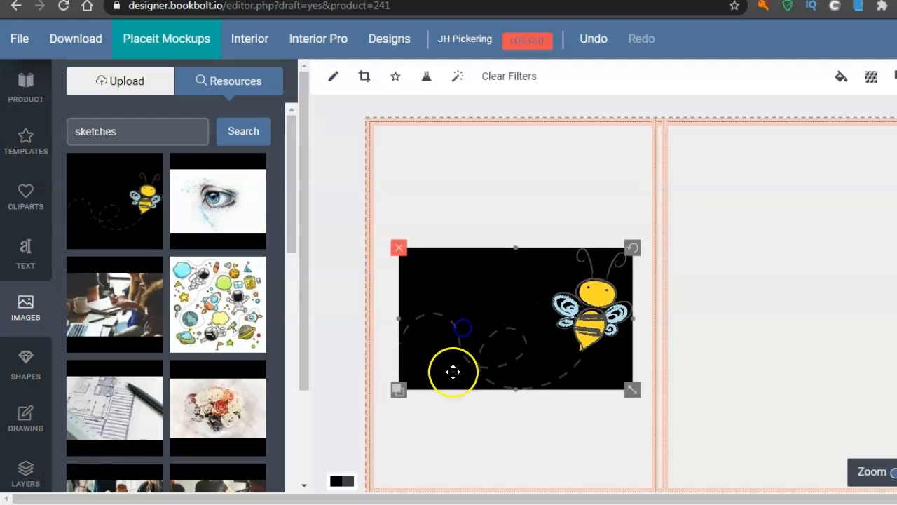
scroll(558, 330, down, 1)
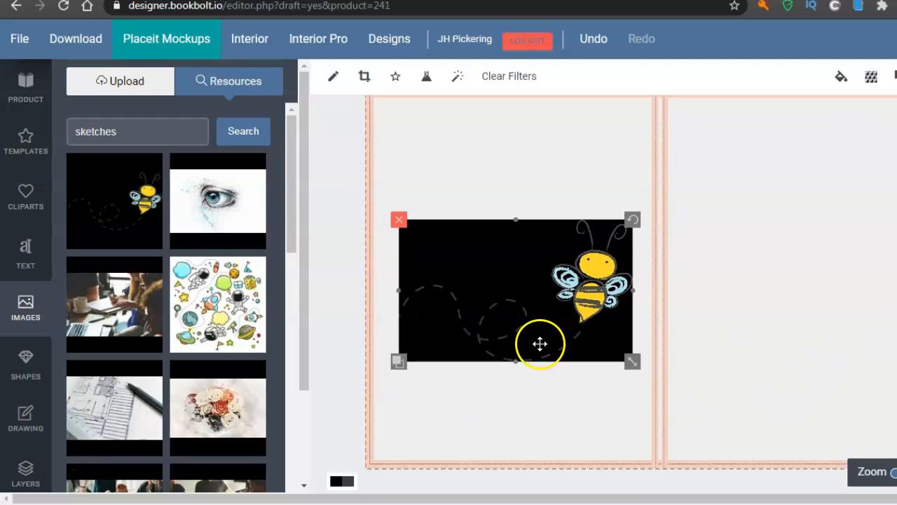
Stretch and reposition the bee image until it fills the whole back cover to its outer edges, and deselect it
drag(516, 361, 517, 458)
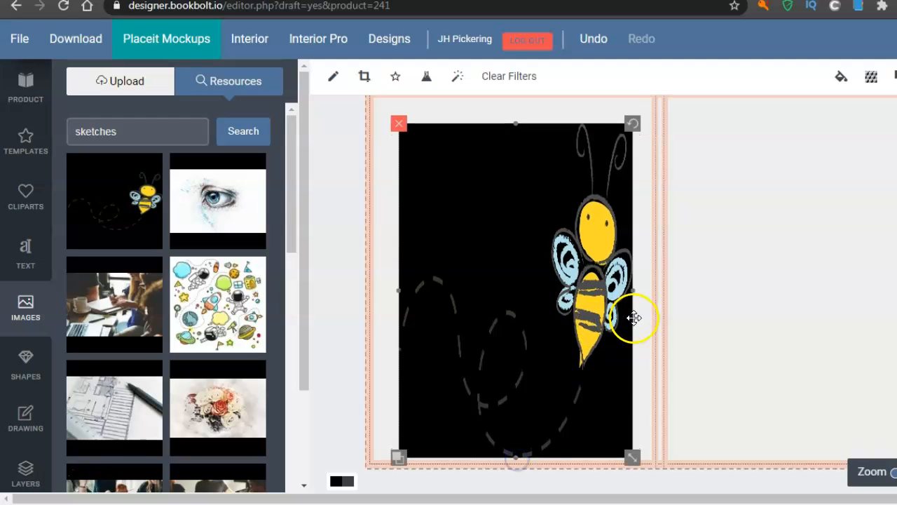
drag(633, 288, 608, 264)
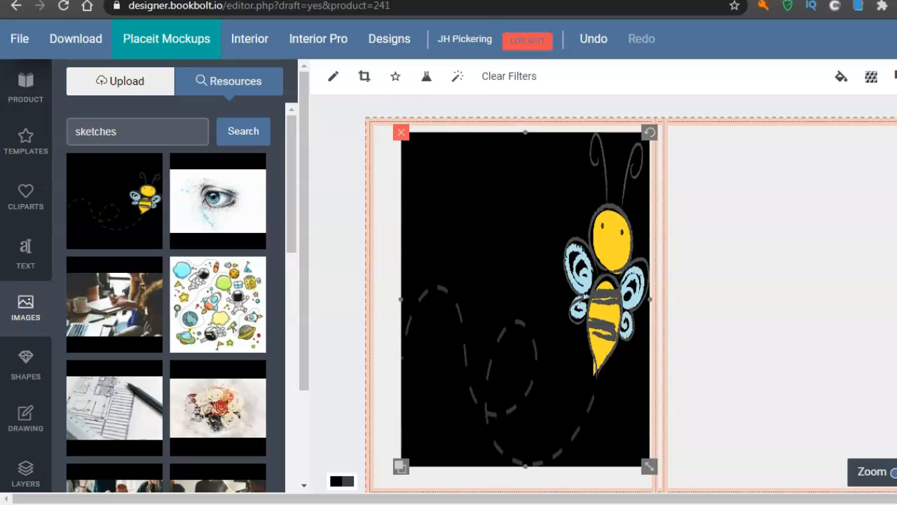
drag(523, 127, 523, 120)
drag(400, 299, 366, 301)
drag(682, 300, 657, 304)
drag(394, 298, 365, 296)
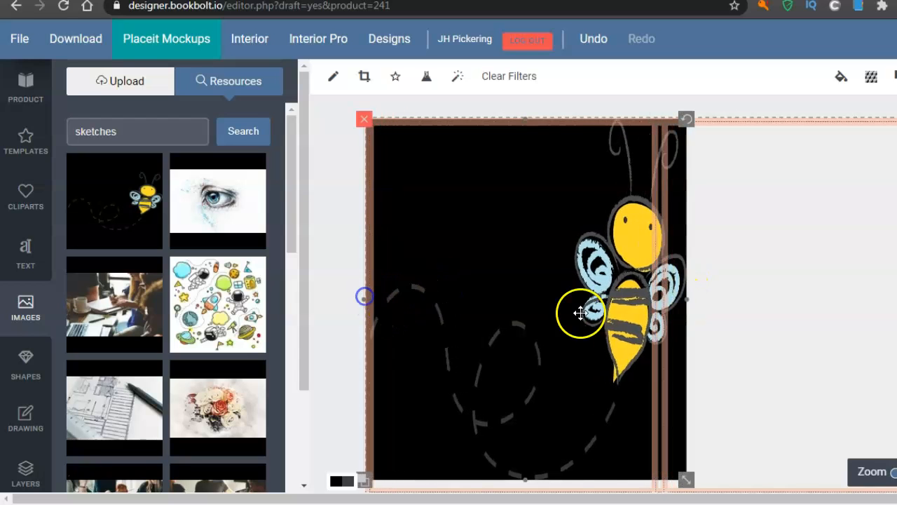
drag(683, 297, 650, 305)
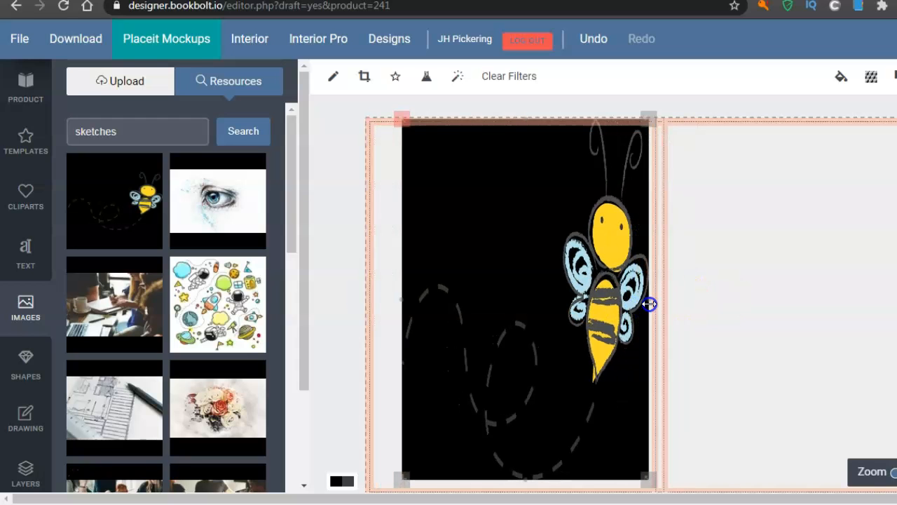
drag(539, 293, 530, 295)
drag(390, 300, 367, 301)
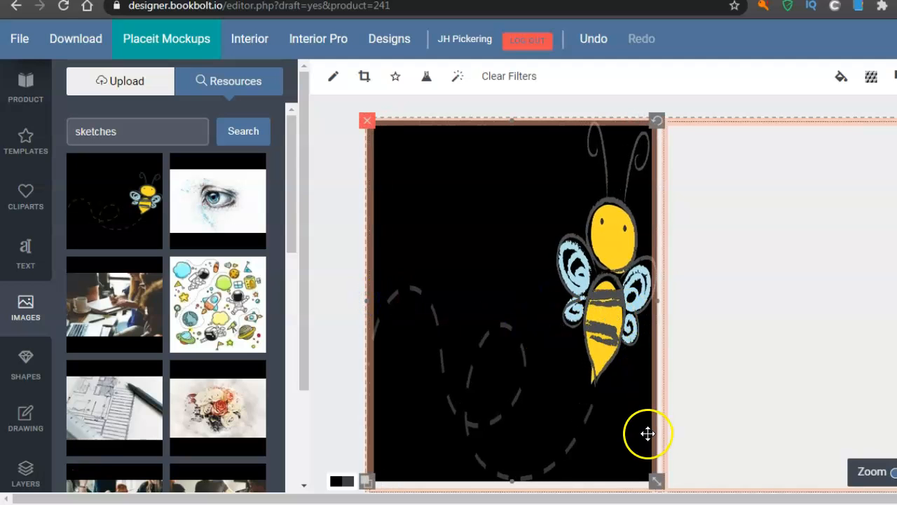
drag(512, 483, 513, 493)
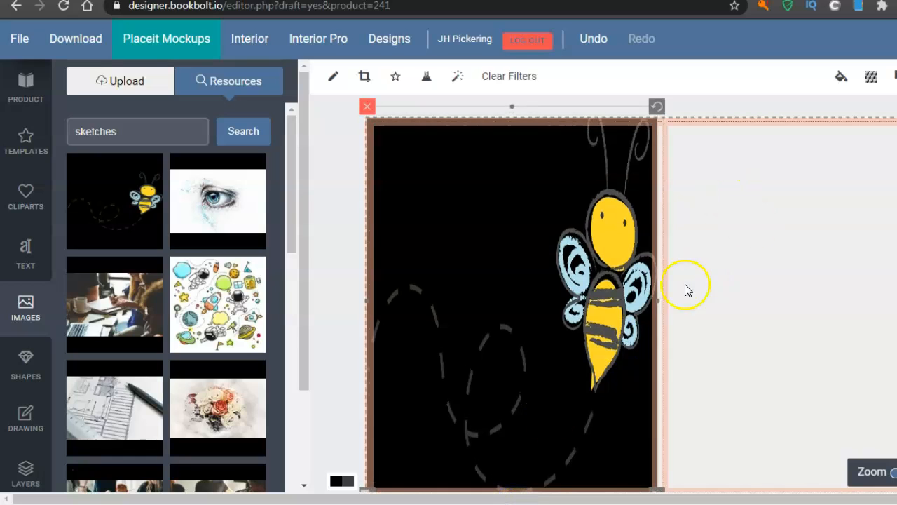
click(767, 283)
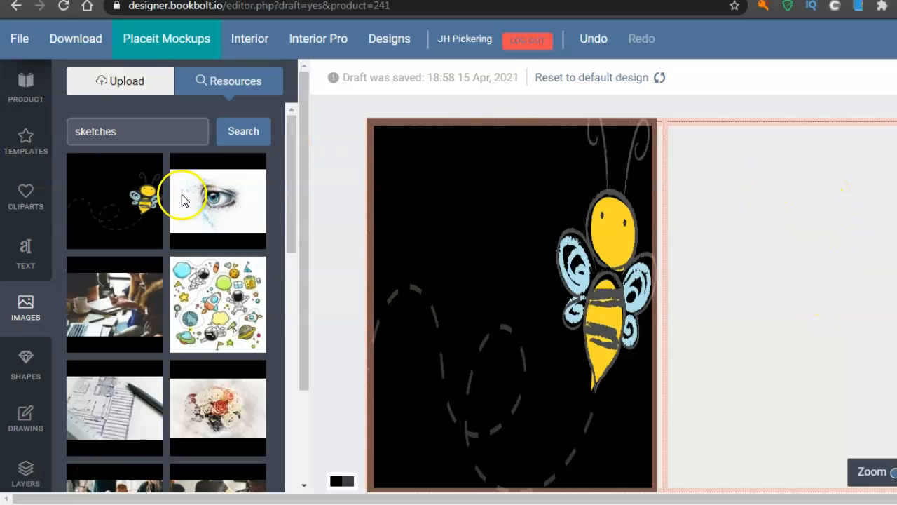
Add the astronaut and planets doodle image from the sketches results and move it onto the front cover
drag(292, 148, 274, 387)
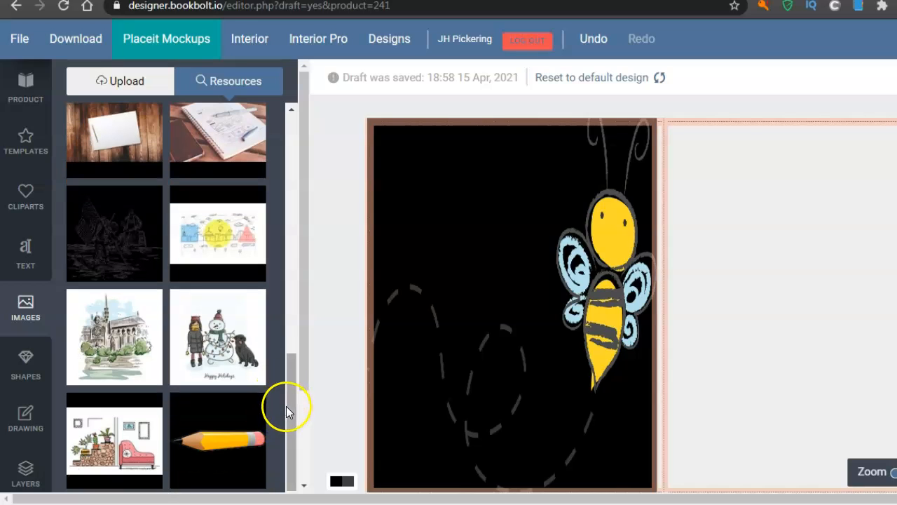
drag(289, 412, 294, 233)
click(202, 152)
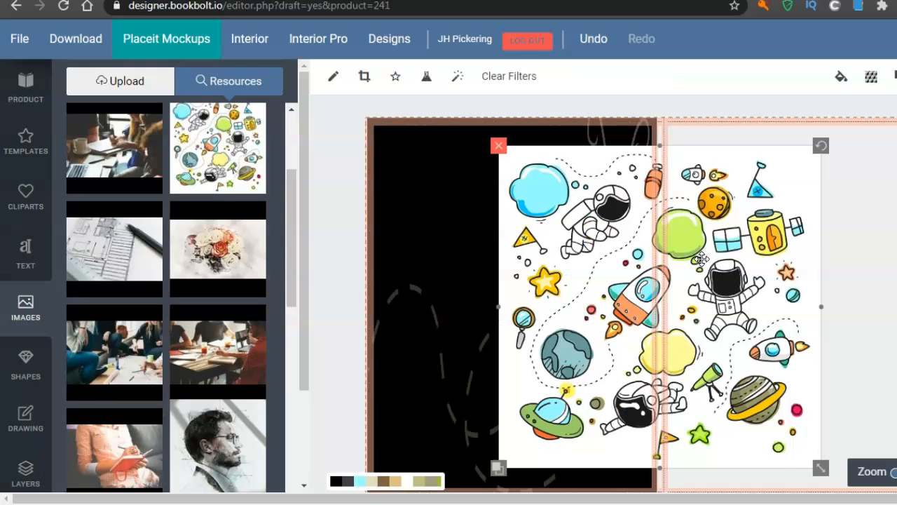
drag(689, 286, 819, 279)
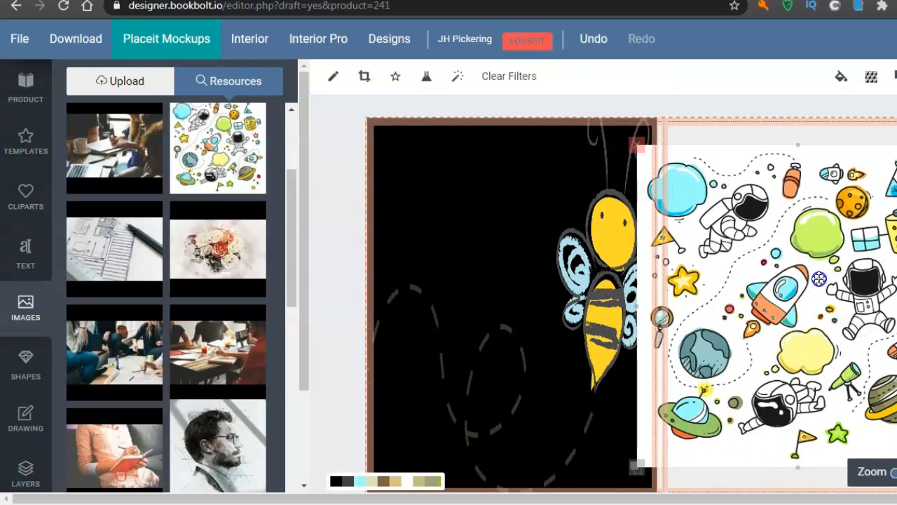
Browse further through the sketches images and remove the astronaut doodle image from the front cover
drag(287, 227, 303, 368)
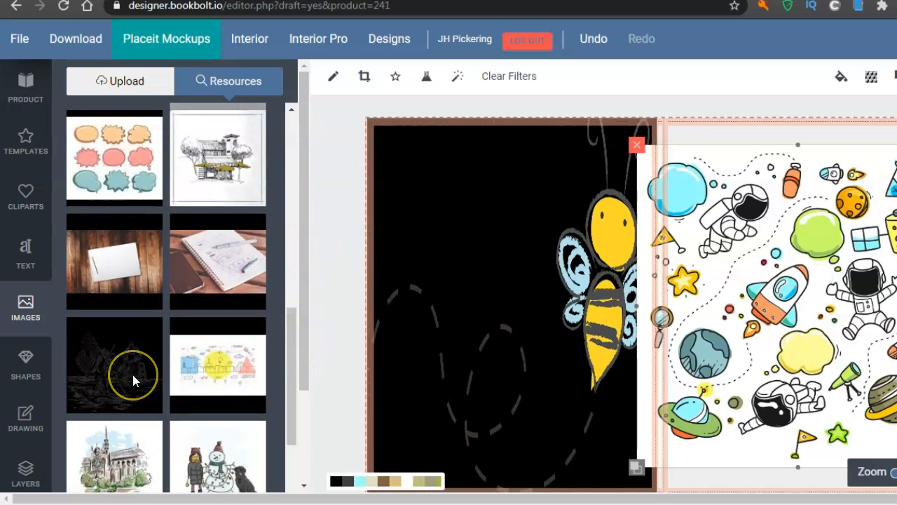
drag(289, 370, 292, 431)
key(Delete)
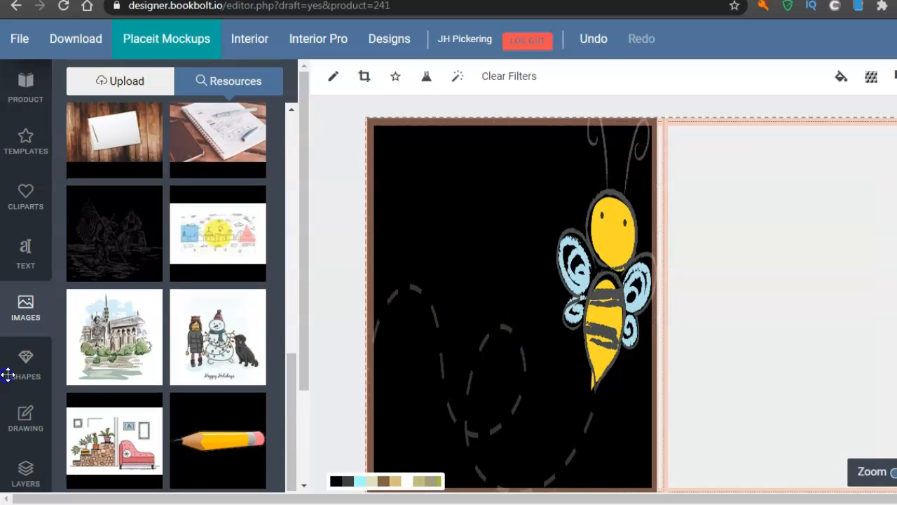
Try the city skyline sketch with coloured shapes on the cover and replace it with the yellow pencil image
click(223, 241)
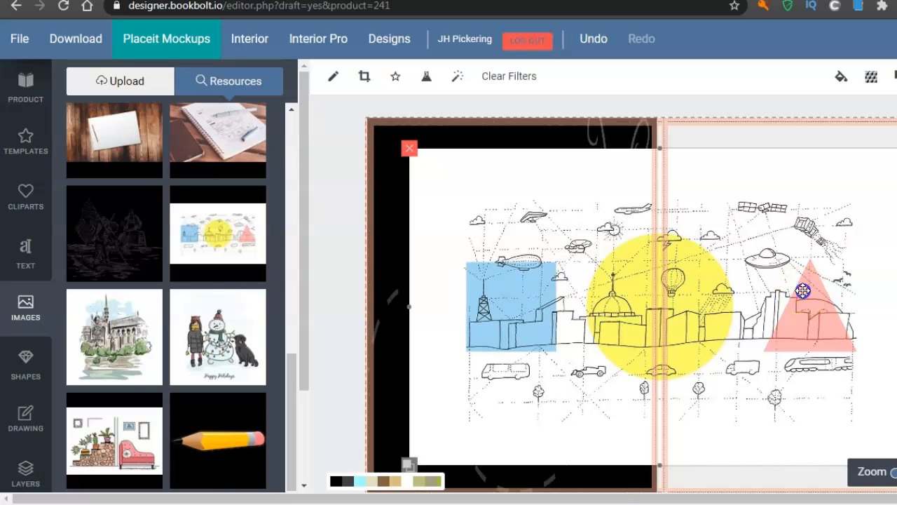
key(Delete)
click(210, 463)
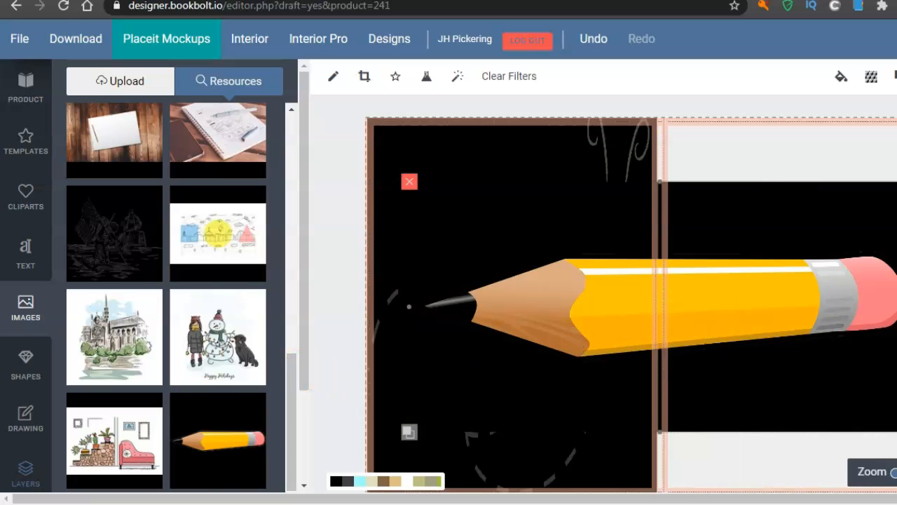
click(708, 484)
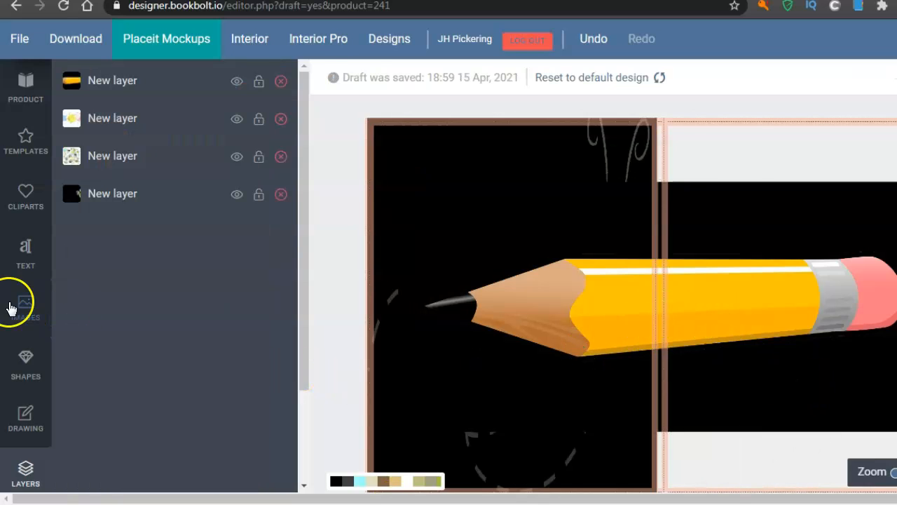
Move the pencil image onto the front cover and resize it to span the cover's full height and width
mouse_move(759, 393)
mouse_down()
mouse_move(846, 395)
mouse_move(820, 381)
mouse_up()
mouse_move(807, 427)
mouse_down()
mouse_move(717, 427)
mouse_move(724, 418)
mouse_move(732, 493)
mouse_up()
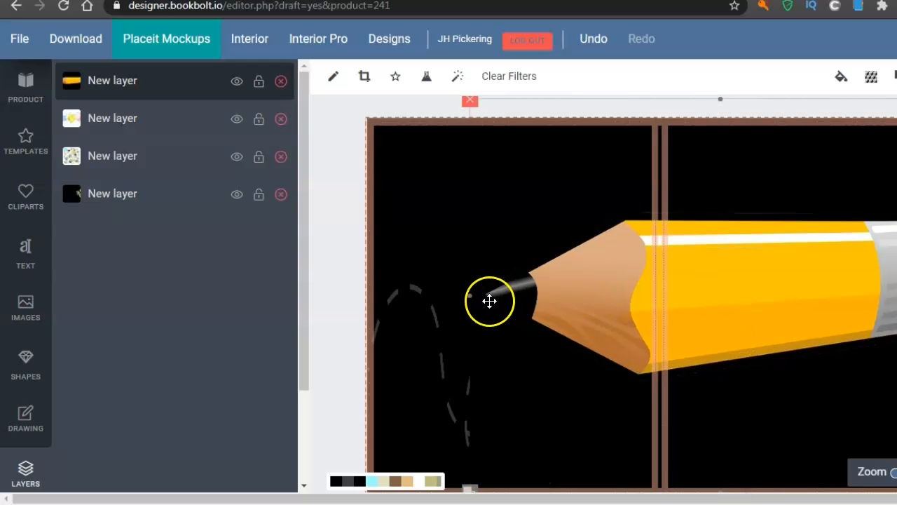
drag(474, 297, 643, 287)
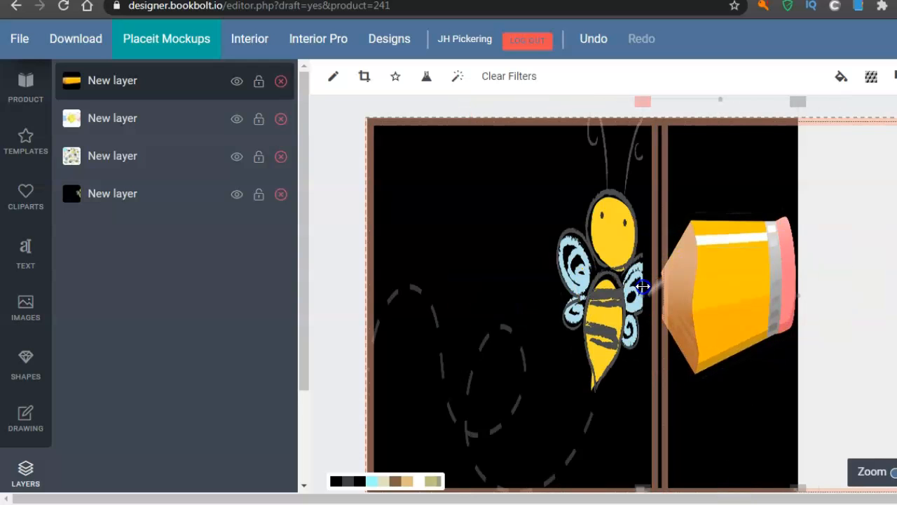
drag(723, 291, 801, 301)
drag(873, 304, 896, 304)
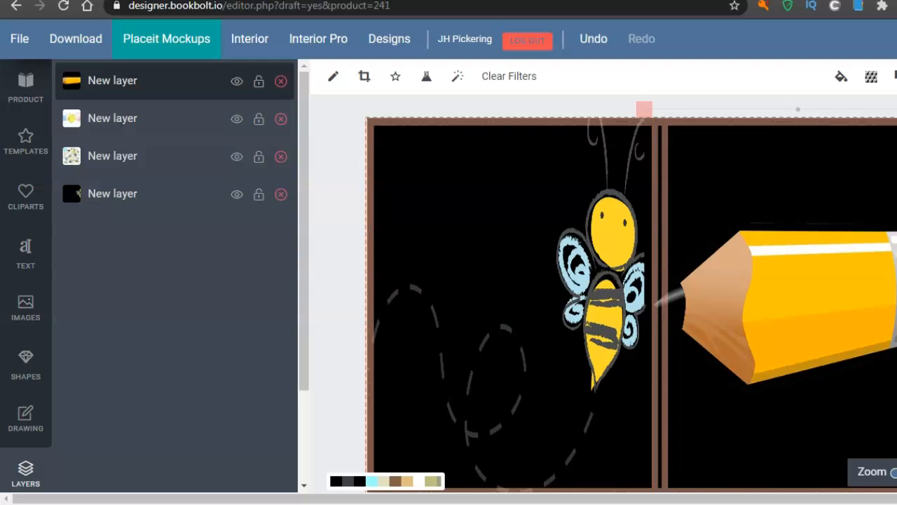
Adjust the pencil image's spine-side edge and shift the image slightly off the bee on the back cover
scroll(631, 294, down, 1)
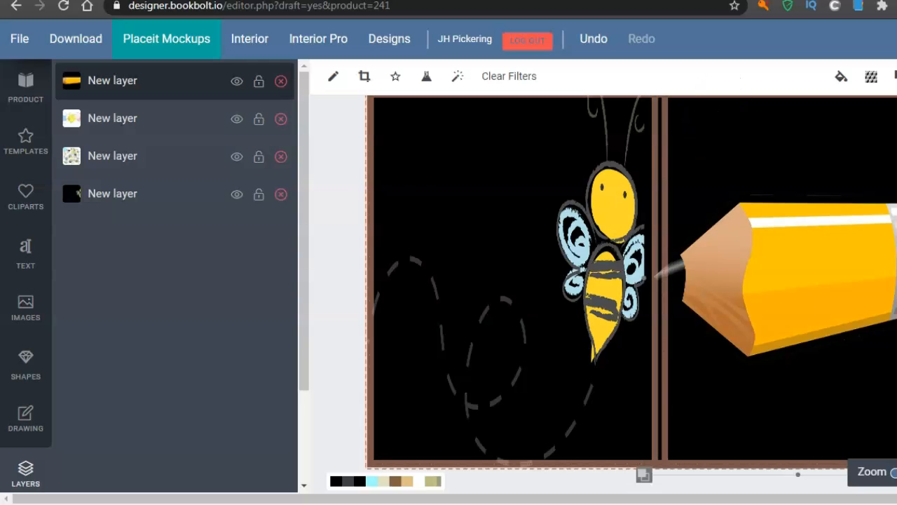
mouse_move(644, 279)
mouse_down()
mouse_move(667, 267)
mouse_move(638, 275)
mouse_move(651, 278)
mouse_up()
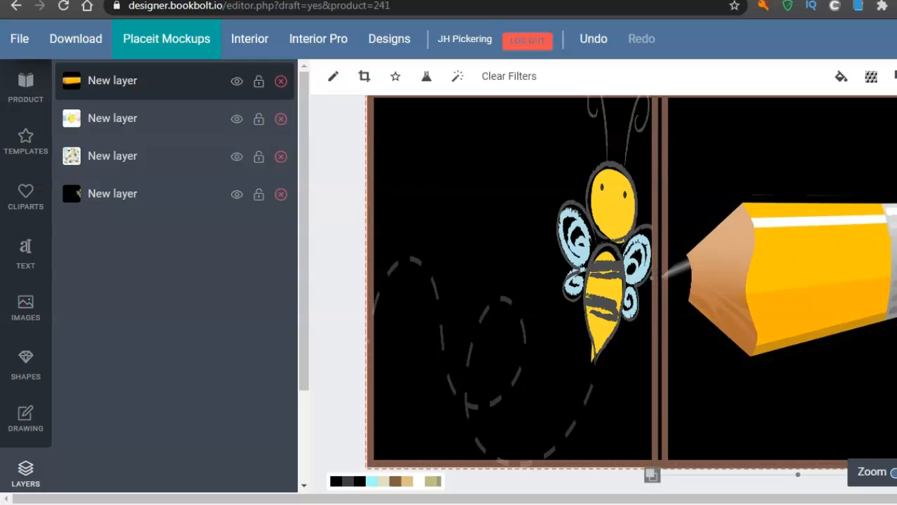
click(868, 282)
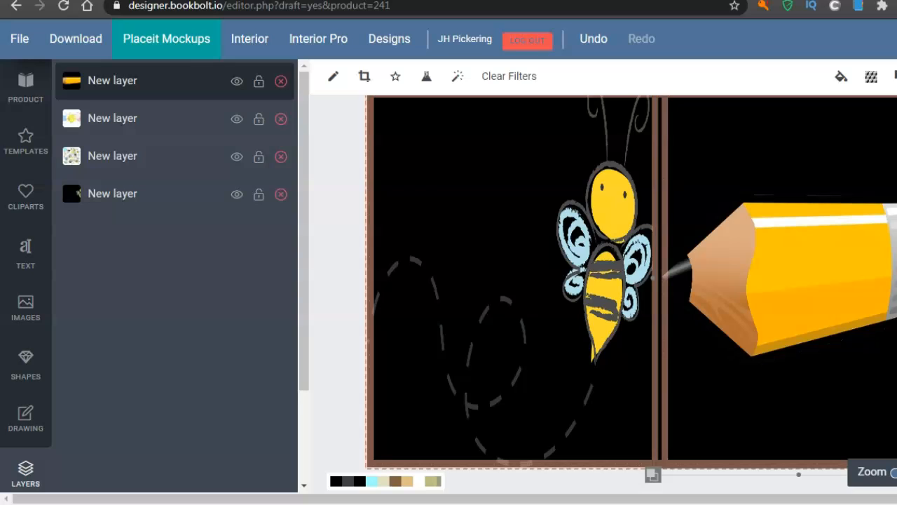
drag(653, 475, 644, 475)
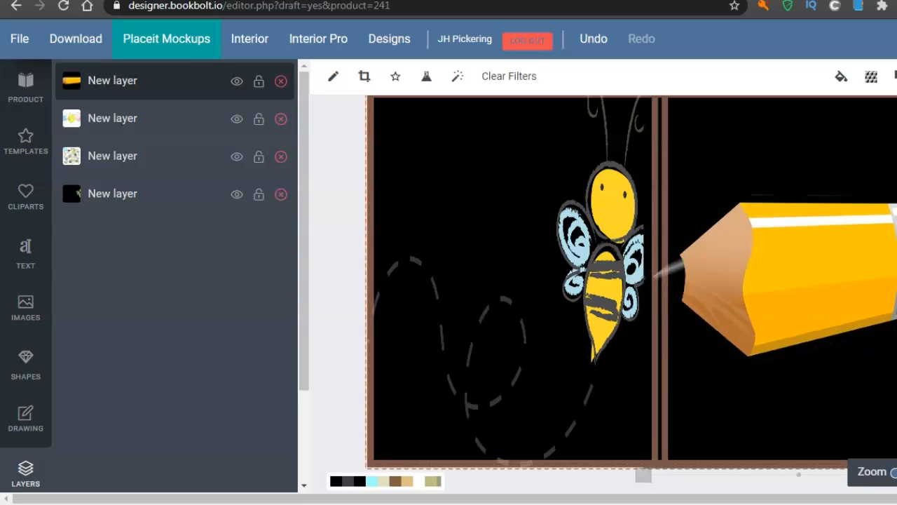
drag(724, 290, 734, 290)
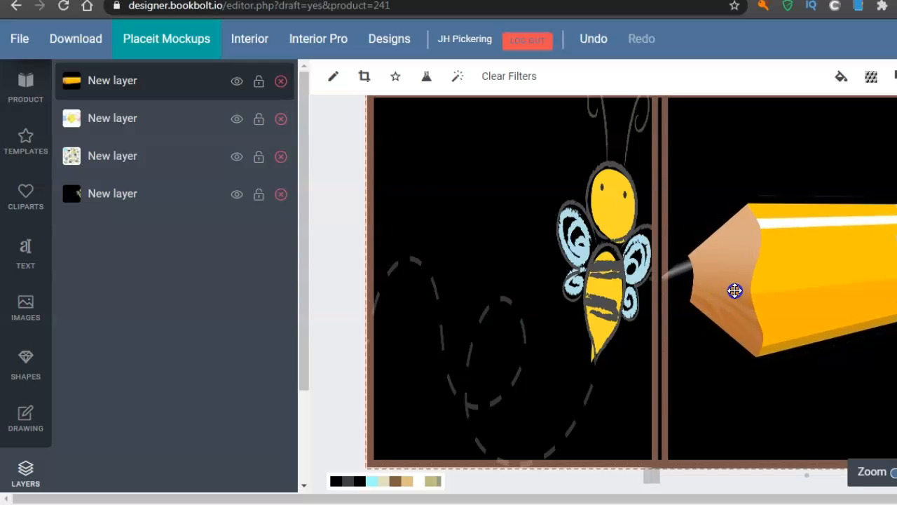
Nudge the pencil image right in small increments until its edge lines up with the spine, and check the alignment
key(Right)
key(Right)
key(Right)
key(Right)
key(Right)
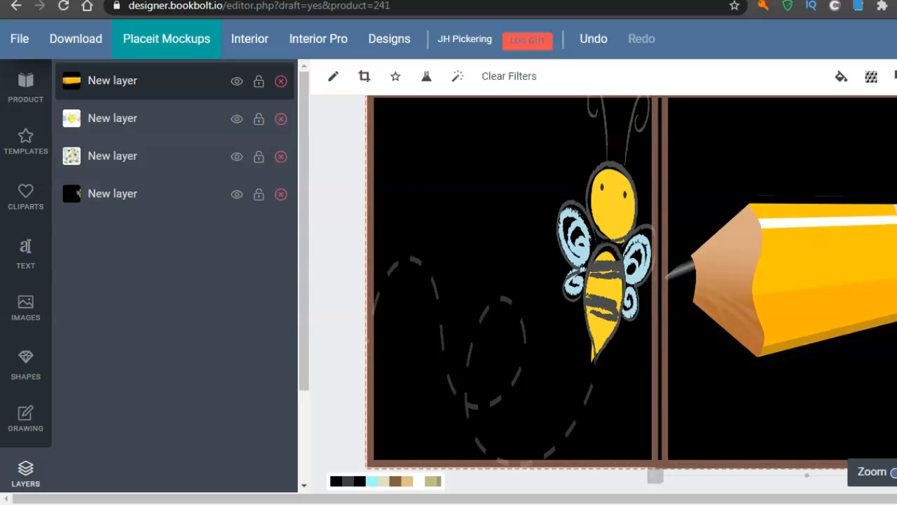
key(Right)
key(Right)
key(Right)
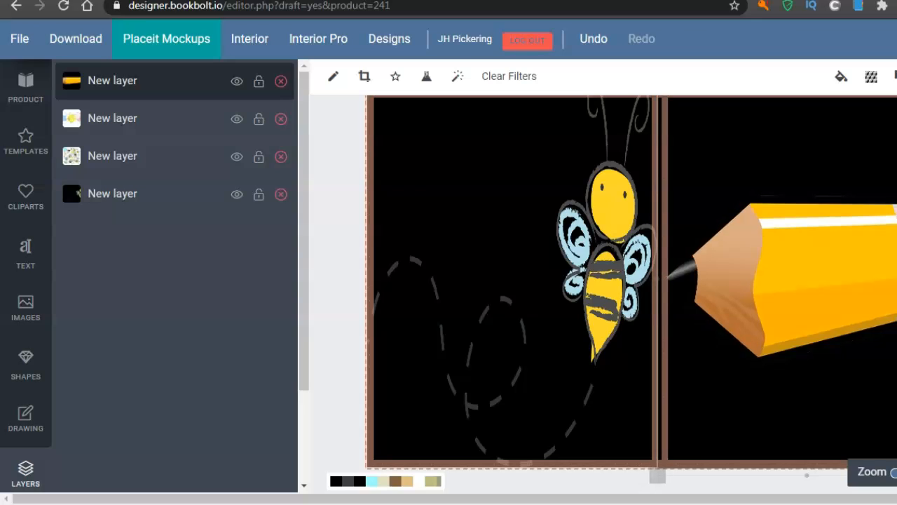
click(691, 236)
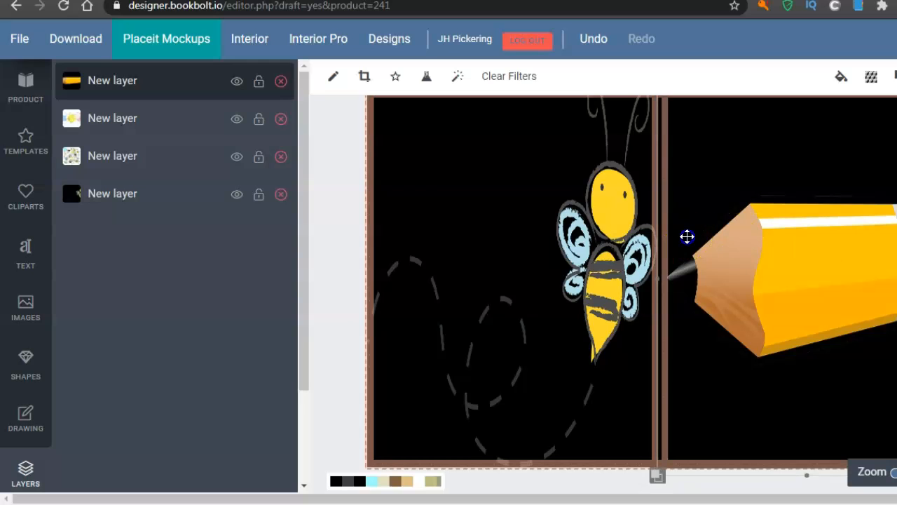
drag(687, 236, 686, 236)
click(693, 235)
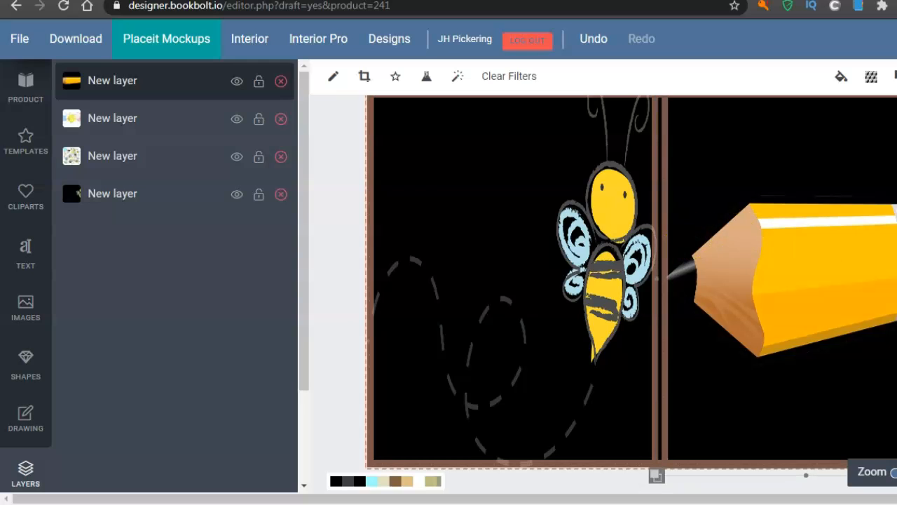
scroll(630, 294, up, 1)
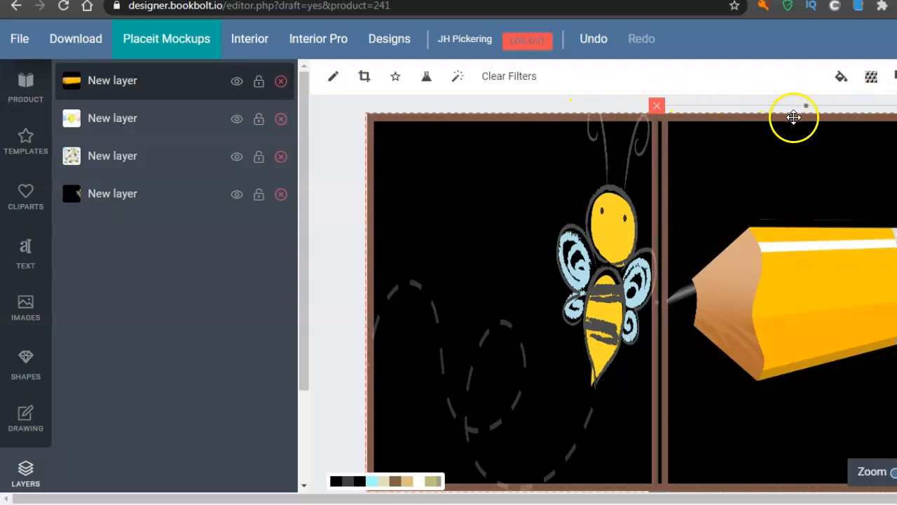
scroll(631, 294, down, 1)
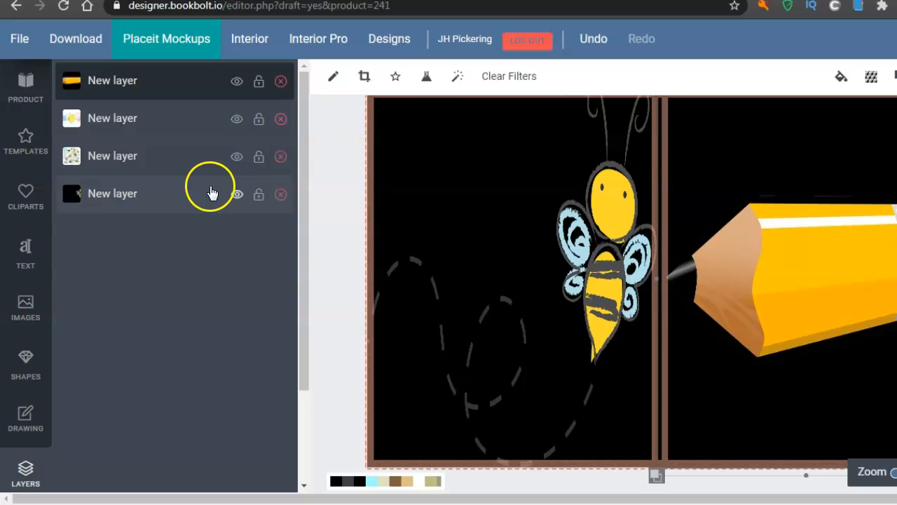
Add a text element in the Baloo Bhaina font to the cover
click(26, 255)
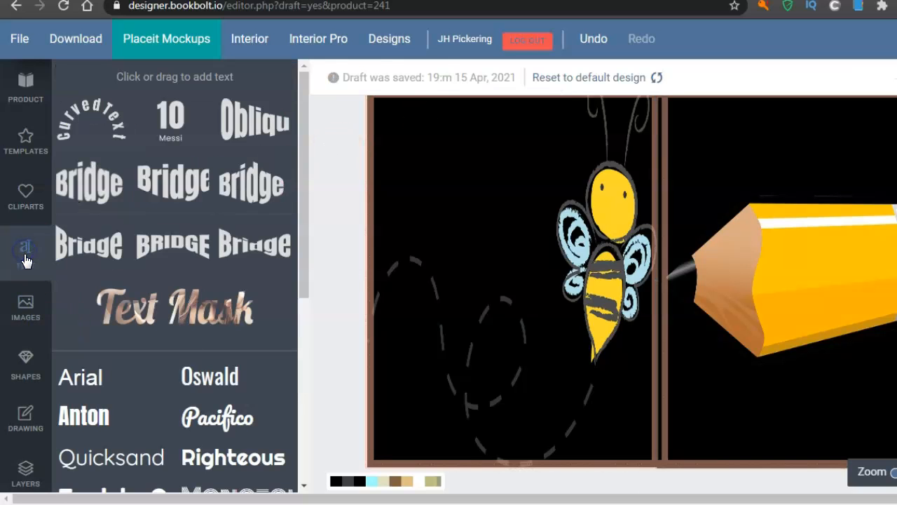
drag(301, 161, 314, 321)
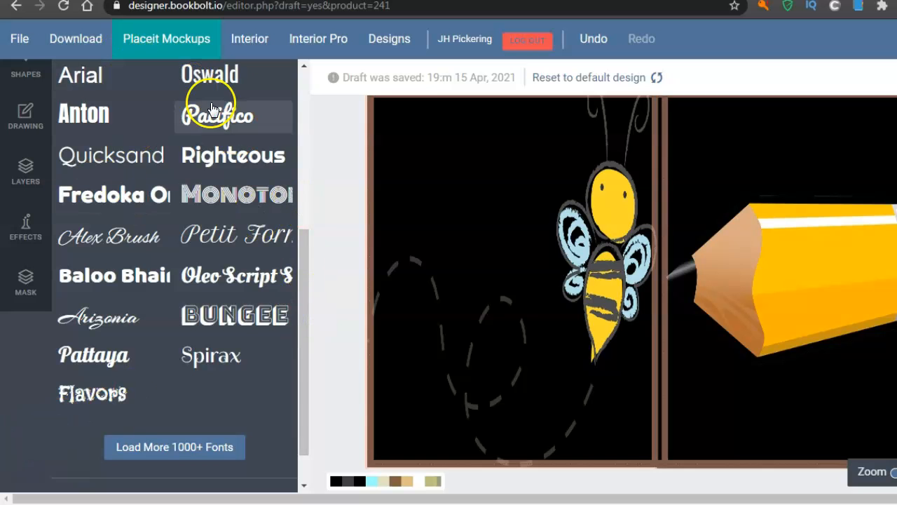
click(110, 274)
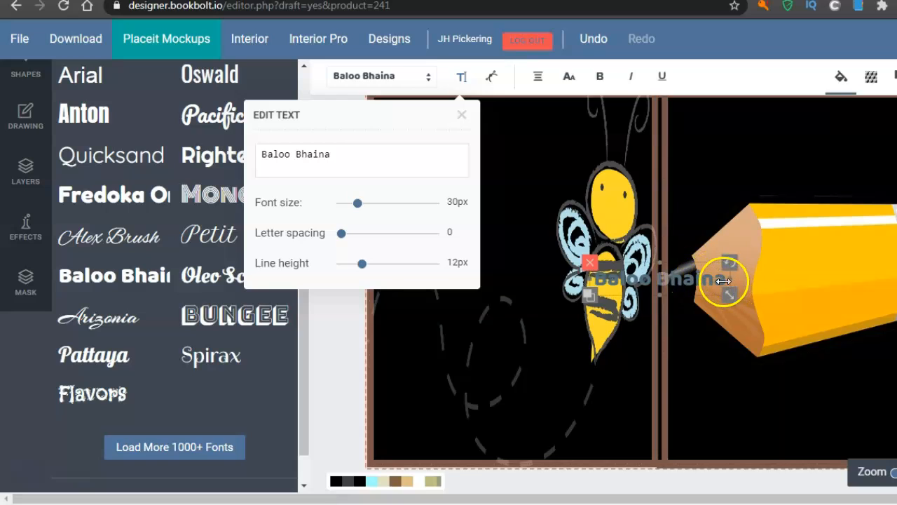
click(721, 279)
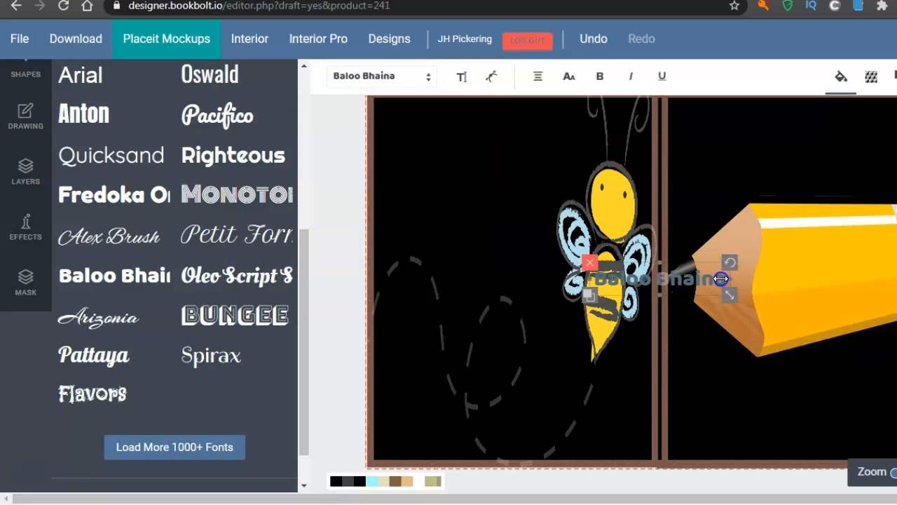
Replace the placeholder wording of the new text element with "Sketch", removing any leftover letters
click(732, 280)
click(645, 301)
key(BackSpace)
key(BackSpace)
key(BackSpace)
key(BackSpace)
key(BackSpace)
key(BackSpace)
key(BackSpace)
key(BackSpace)
key(BackSpace)
key(BackSpace)
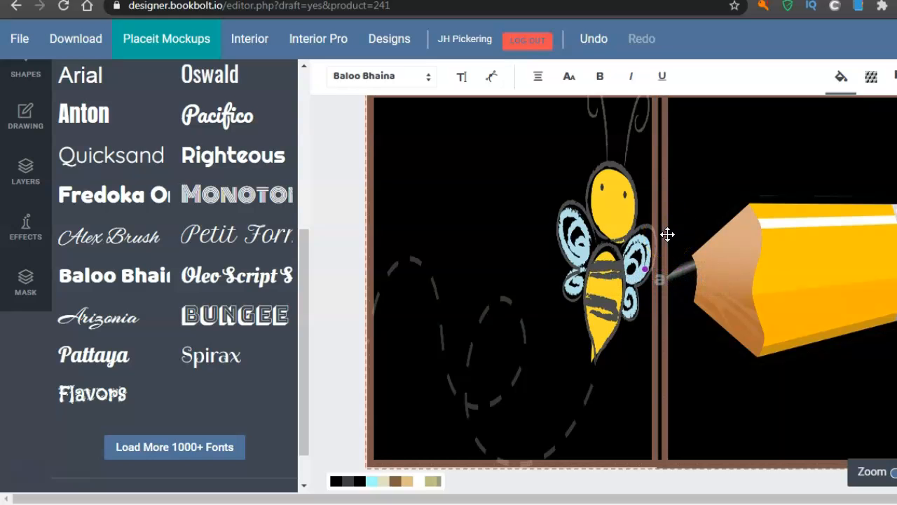
text(Sketch)
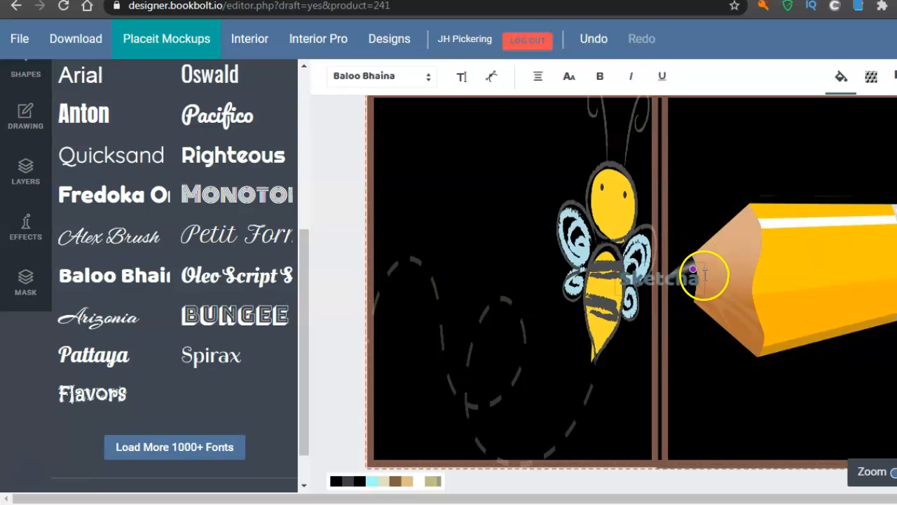
click(708, 241)
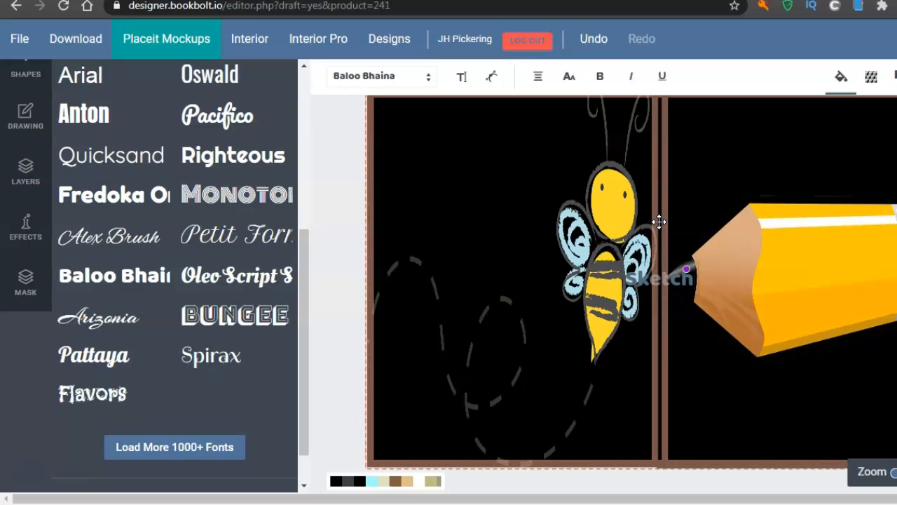
click(661, 268)
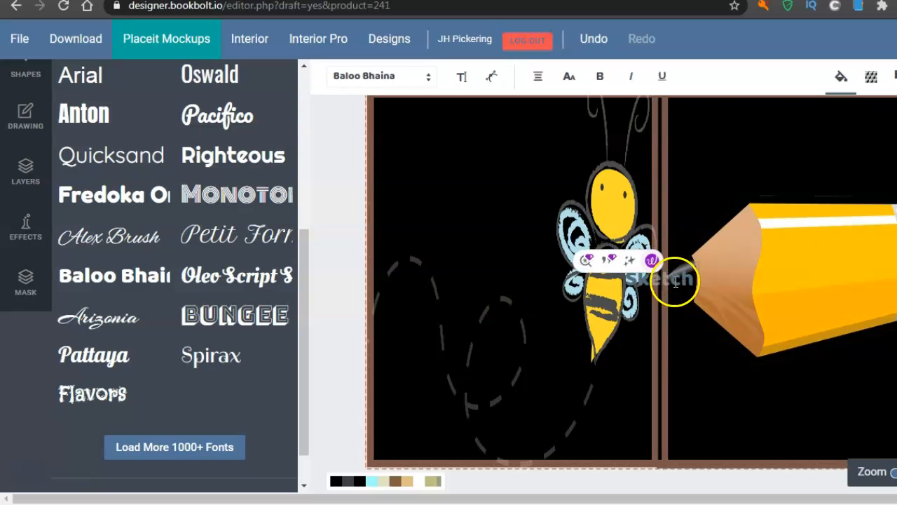
Move the "Sketch" text onto the front cover, above the pencil
mouse_move(683, 255)
mouse_down()
mouse_move(735, 190)
mouse_move(683, 250)
mouse_up()
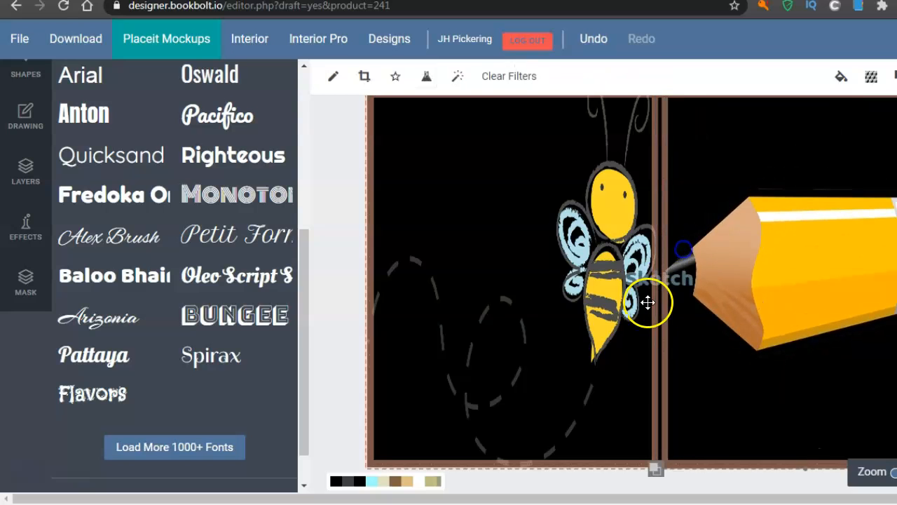
click(655, 280)
mouse_move(656, 280)
mouse_down()
mouse_move(746, 145)
mouse_move(735, 139)
mouse_up()
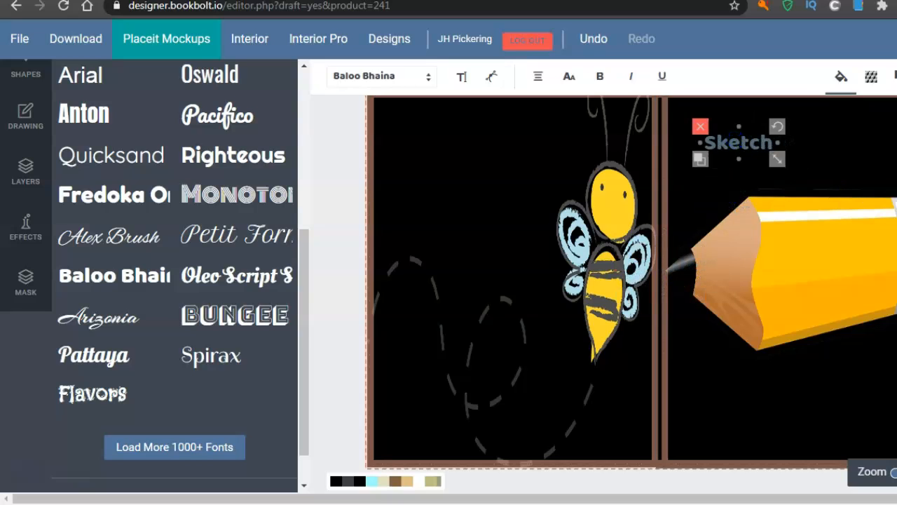
scroll(631, 289, up, 1)
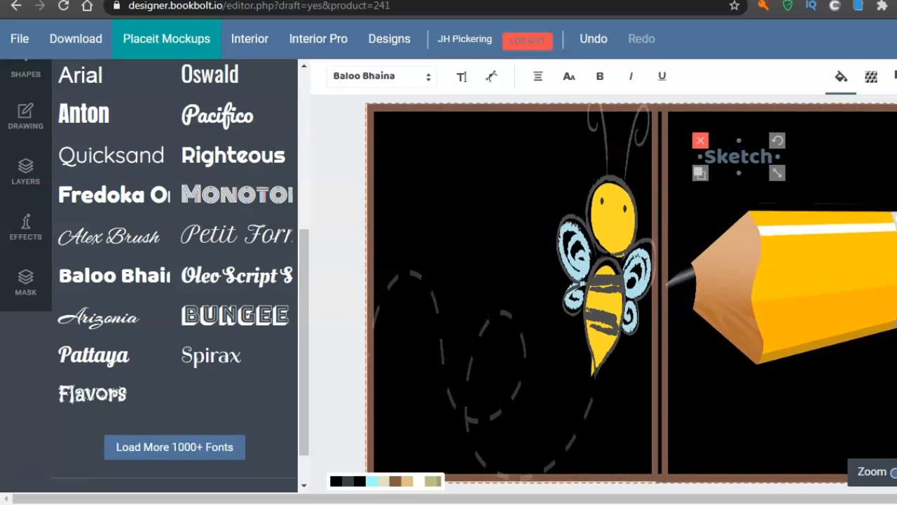
scroll(631, 298, up, 1)
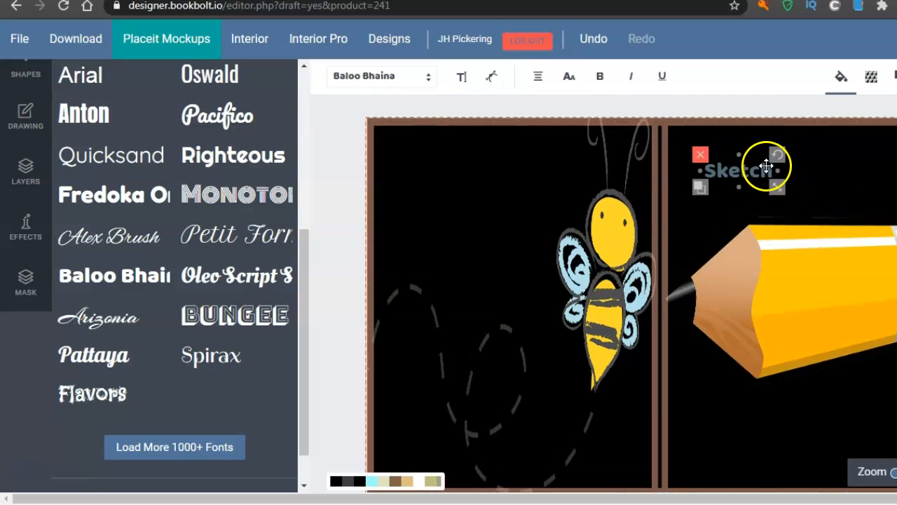
Extend the "Sketch" title on the front cover to read "Sketch NoteBook"
click(771, 170)
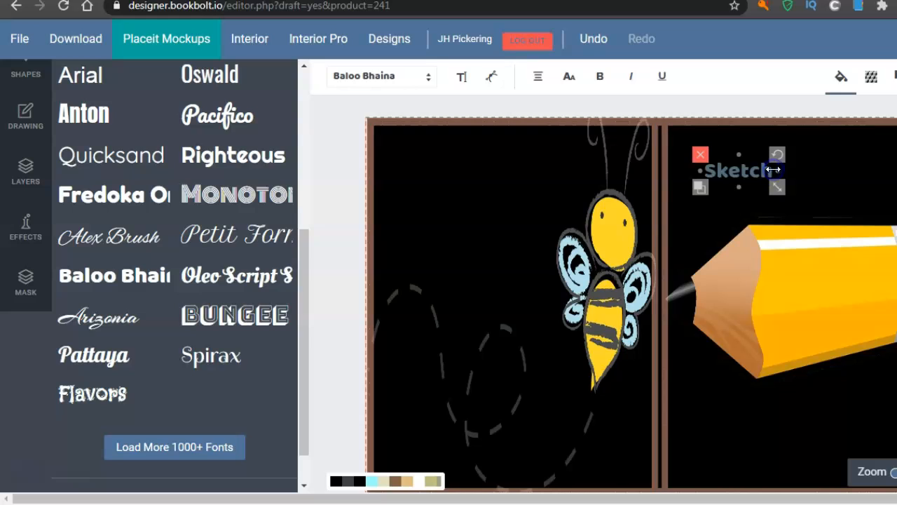
double_click(768, 170)
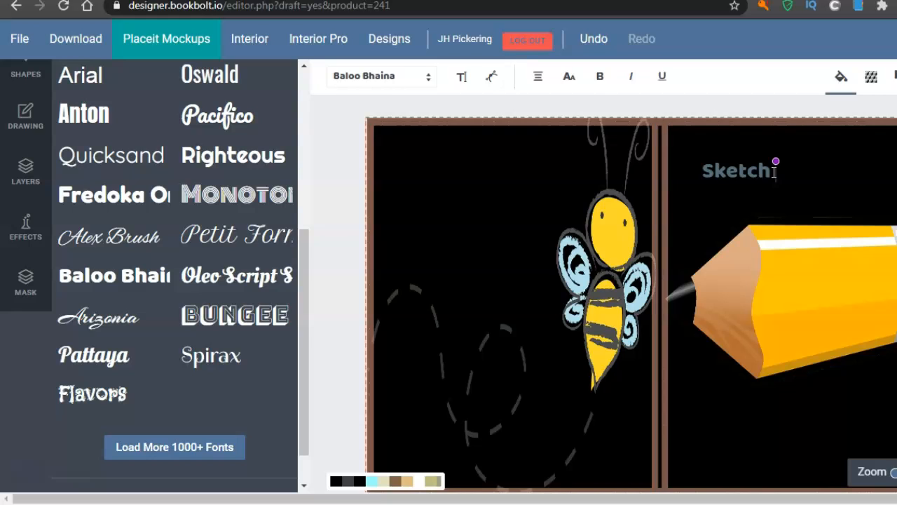
text(Note)
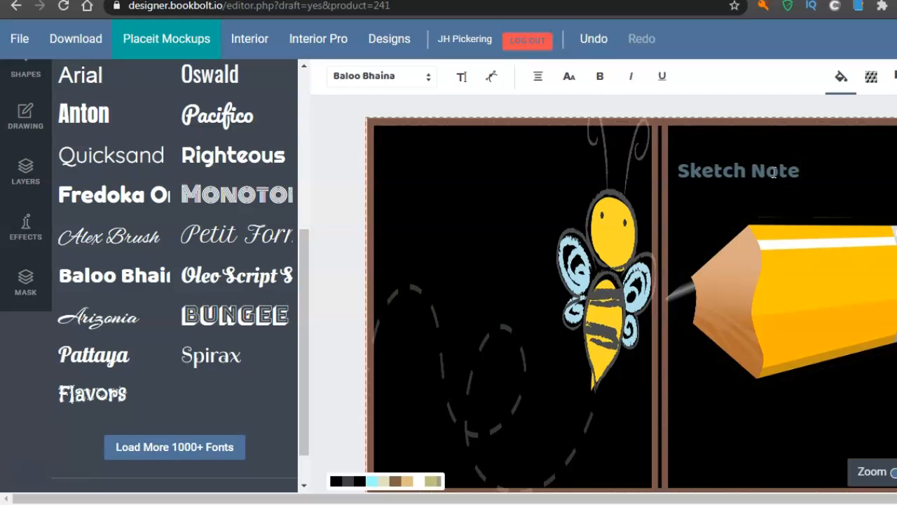
text(Book)
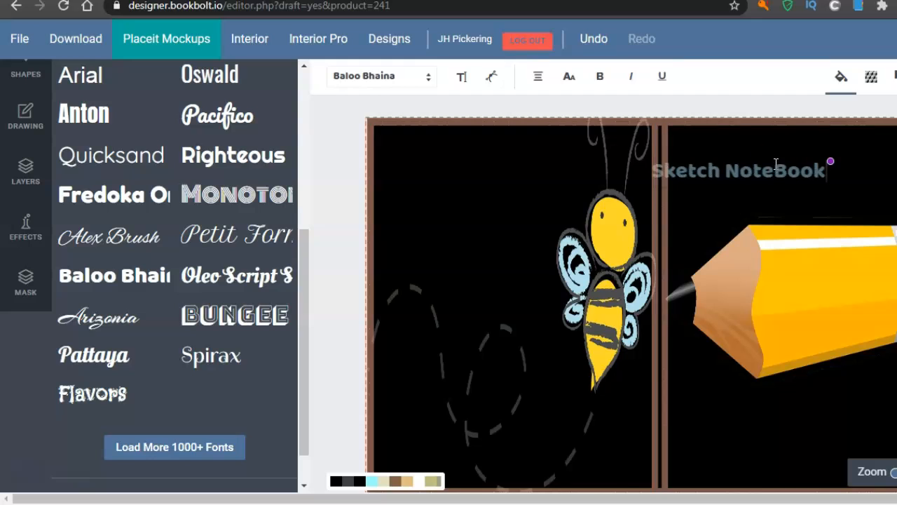
Move the "Sketch NoteBook" title off the spine so it sits fully on the front cover, above the pencil
click(753, 170)
click(780, 168)
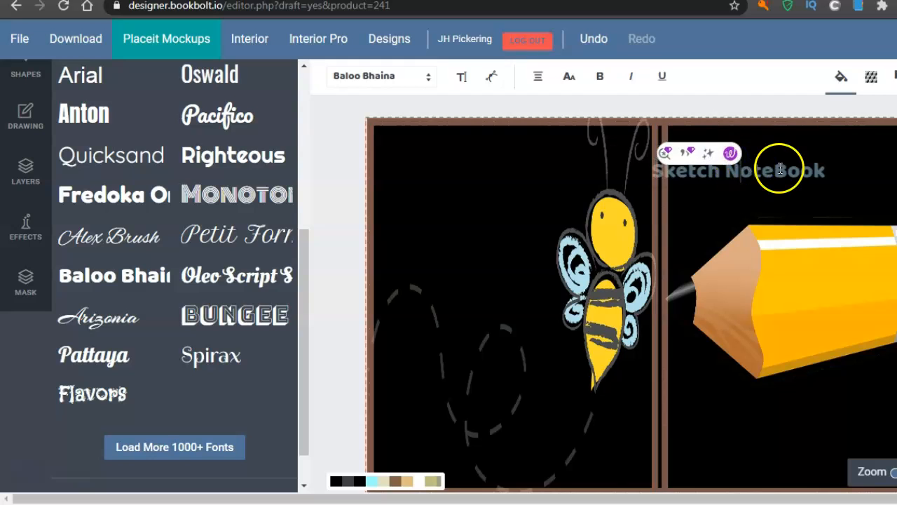
click(747, 174)
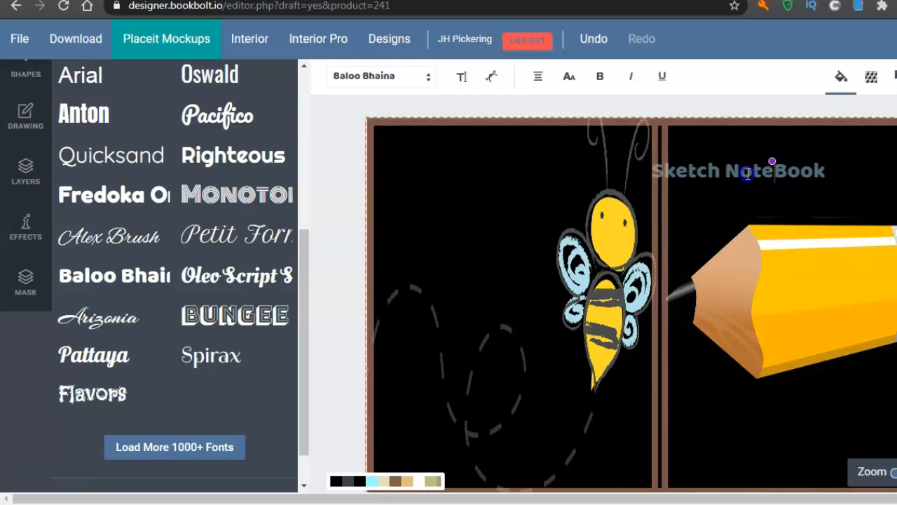
click(807, 167)
click(741, 172)
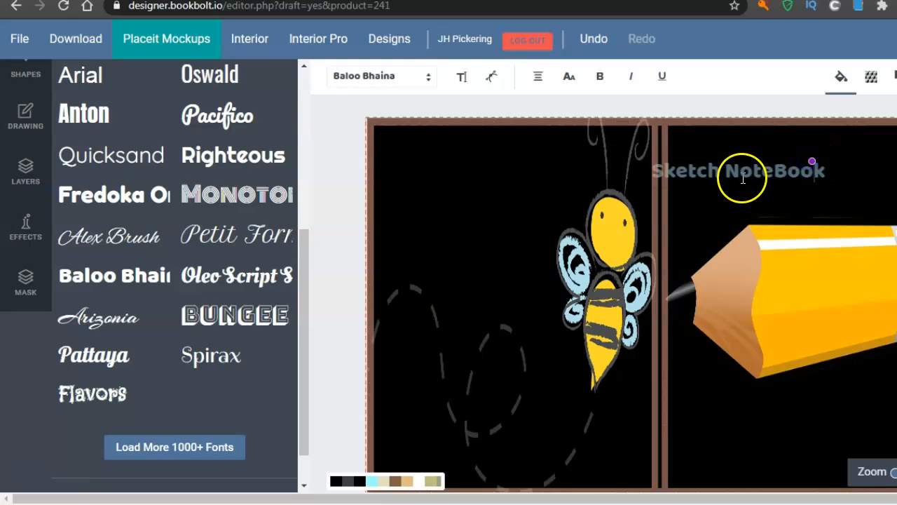
click(751, 206)
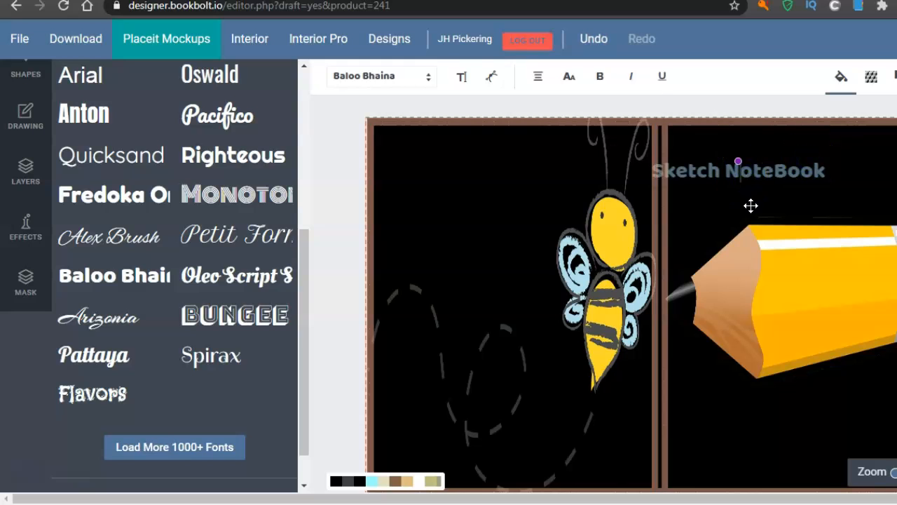
click(756, 168)
drag(755, 167, 815, 168)
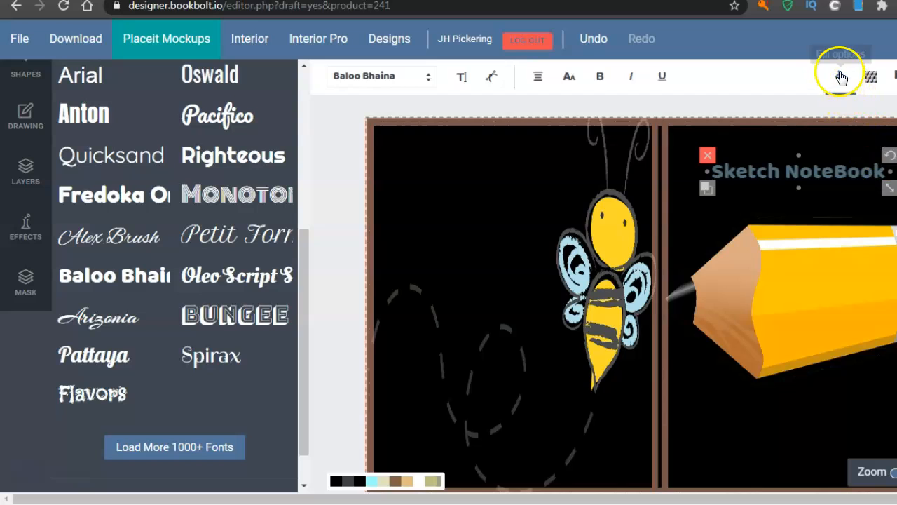
Set the fill color of the "Sketch NoteBook" title to orange (#fb8c00)
click(841, 75)
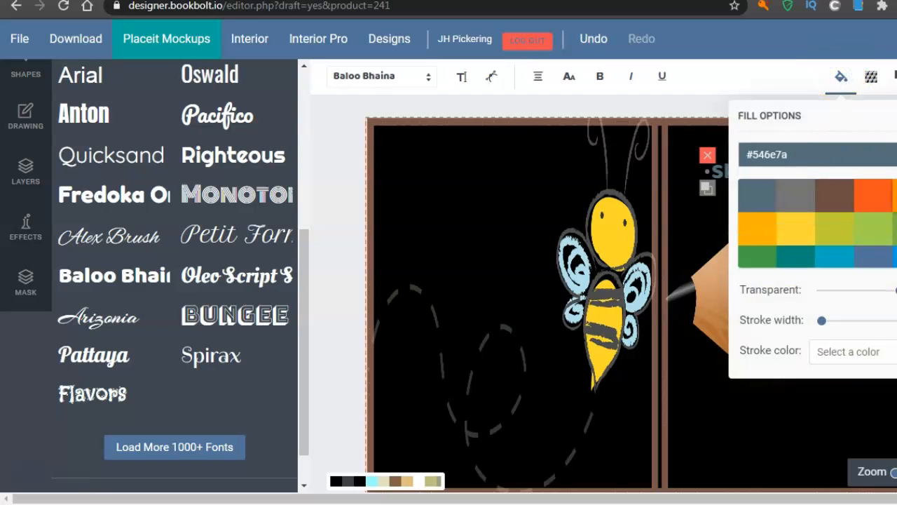
click(894, 198)
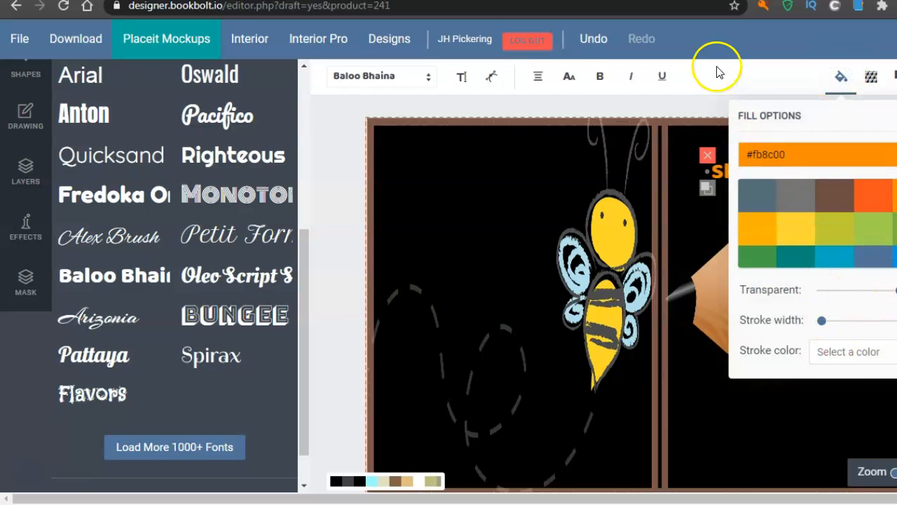
click(689, 105)
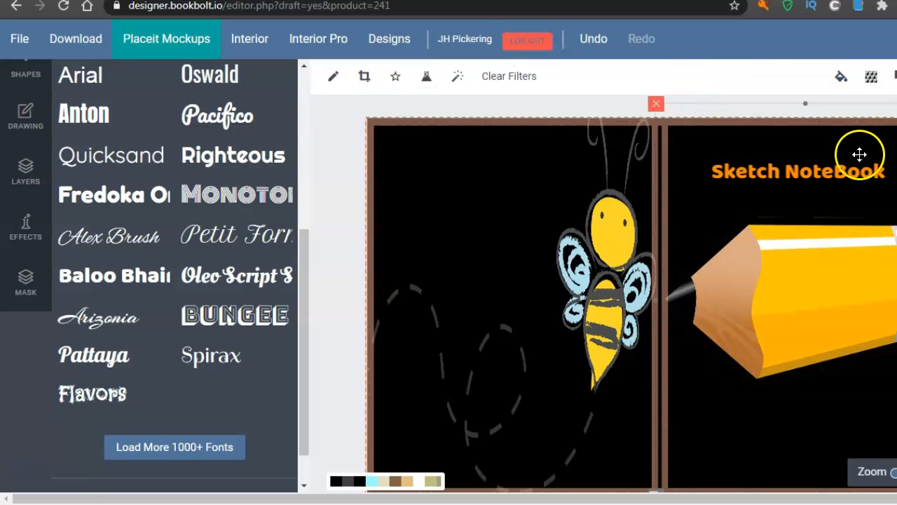
Set the fill color of the "Sketch NoteBook" title to yellow (#fdd835)
click(827, 173)
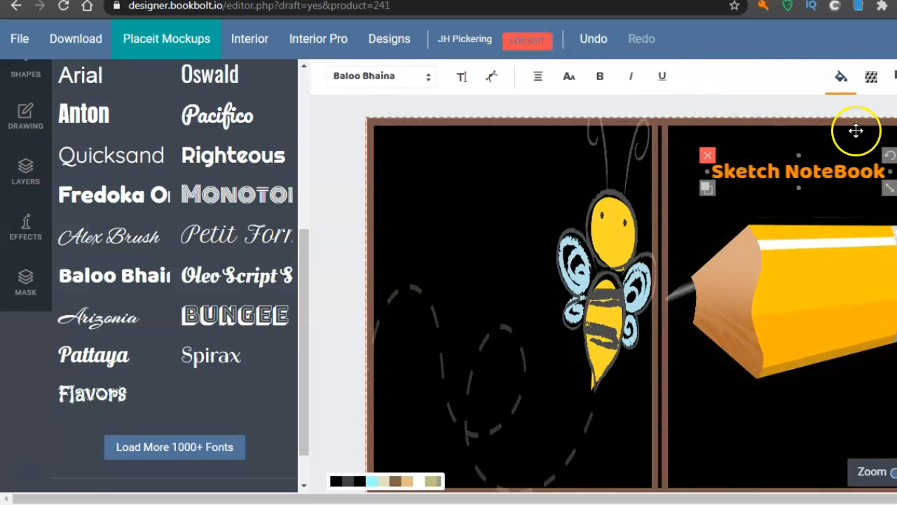
click(835, 78)
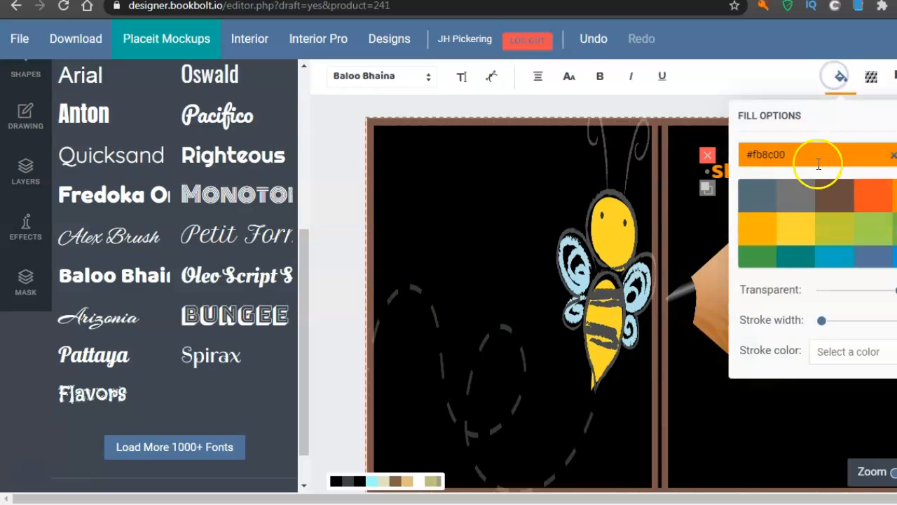
click(795, 229)
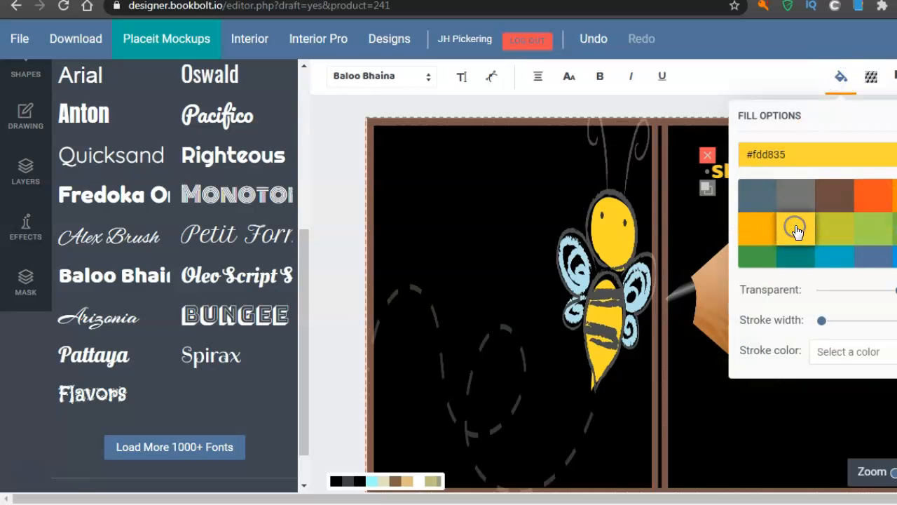
click(700, 101)
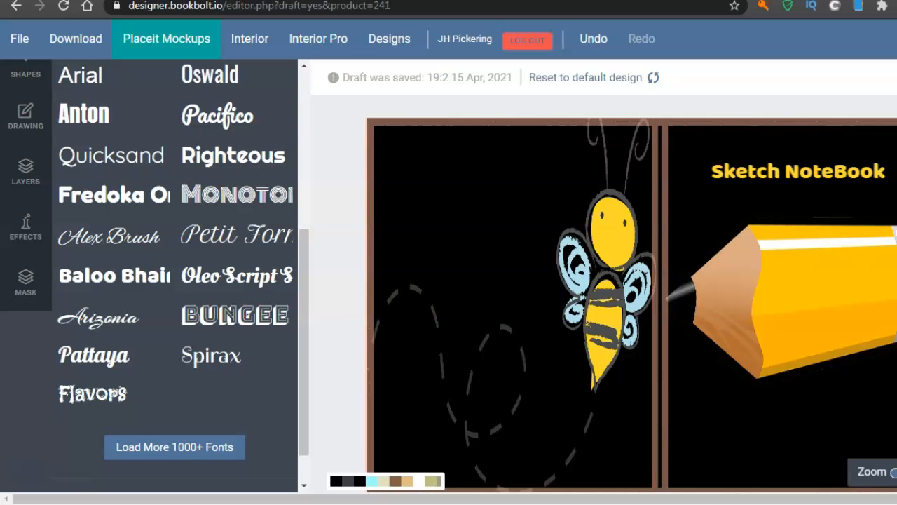
scroll(631, 294, down, 1)
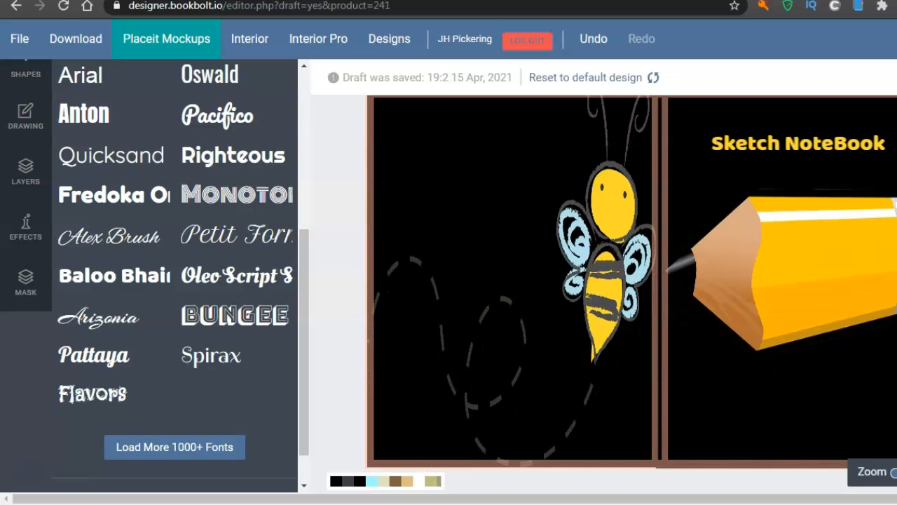
scroll(631, 290, up, 1)
Add a Baloo Bhaina text element and place it on the back cover beside the bee's head
click(500, 243)
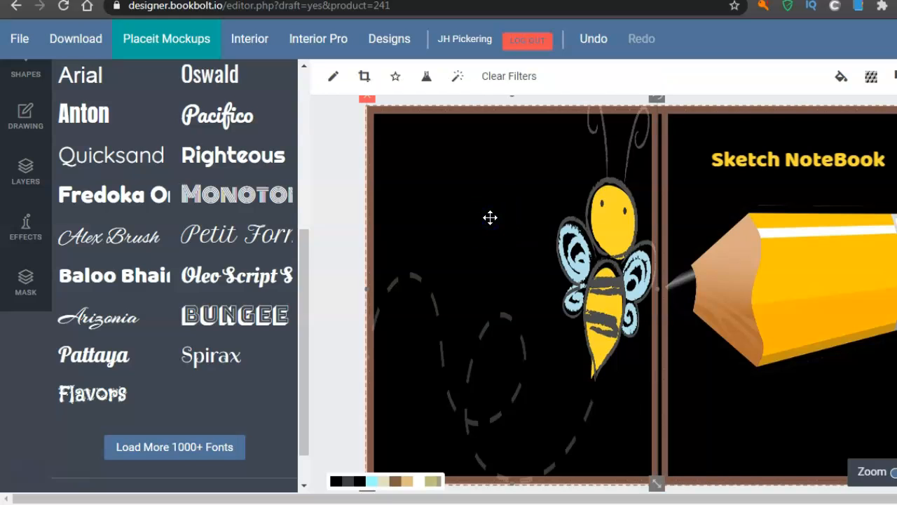
click(491, 218)
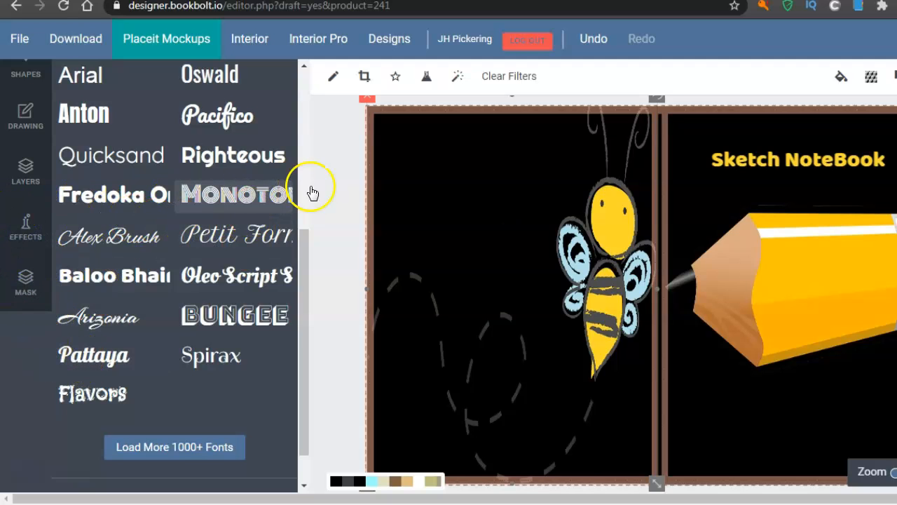
click(137, 274)
click(586, 280)
drag(586, 280, 466, 198)
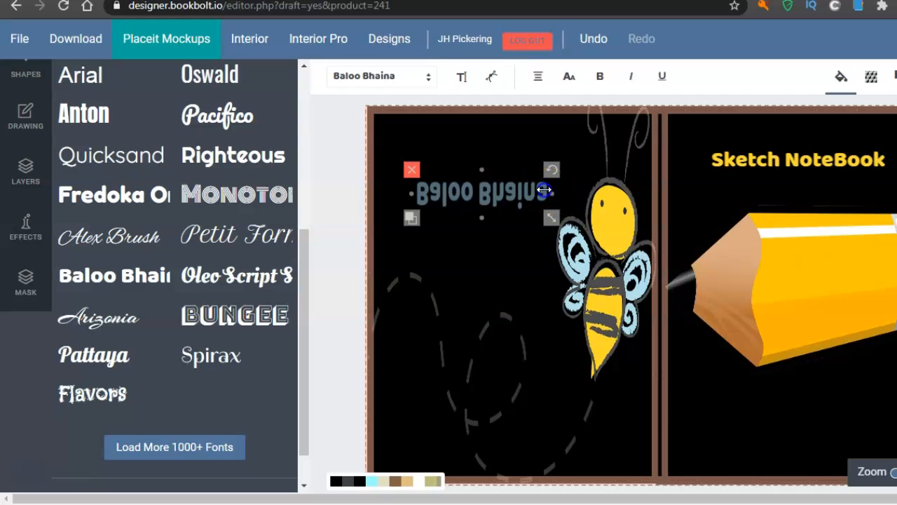
Replace the placeholder wording of the back cover text element with "Buzzing Off"
double_click(542, 188)
key(BackSpace)
key(BackSpace)
key(BackSpace)
key(BackSpace)
key(BackSpace)
key(BackSpace)
key(BackSpace)
key(BackSpace)
key(BackSpace)
key(BackSpace)
key(BackSpace)
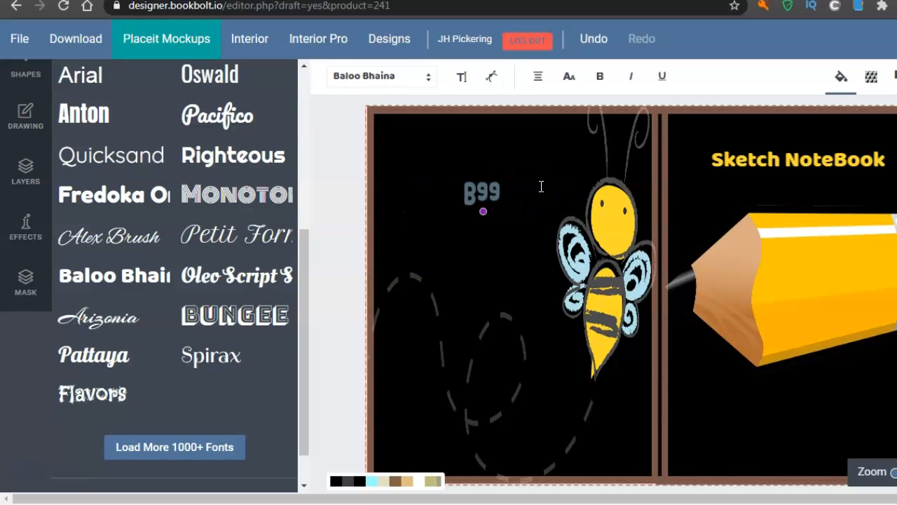
drag(504, 156, 491, 191)
click(490, 191)
text(uzzing o)
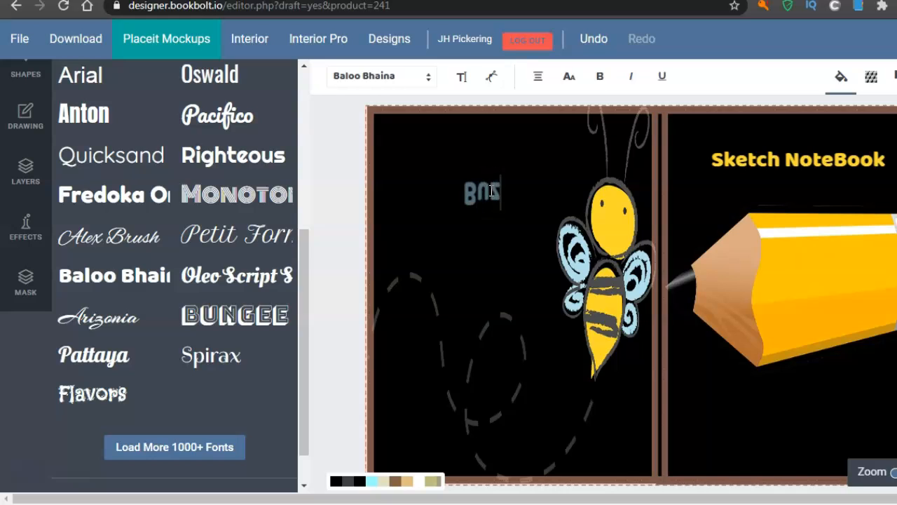
text(ff)
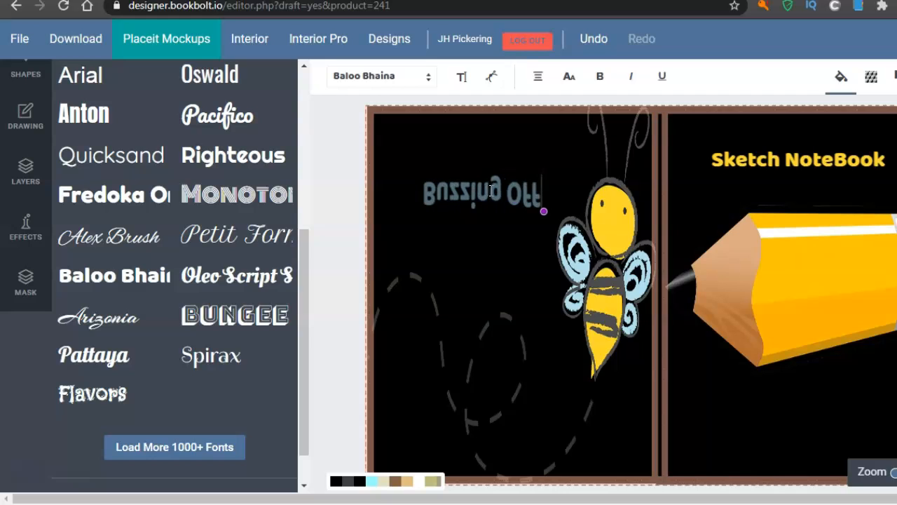
Erase the "Buzzing Off" wording from the back cover text element
key(BackSpace)
key(BackSpace)
key(BackSpace)
key(BackSpace)
key(BackSpace)
key(BackSpace)
key(BackSpace)
key(BackSpace)
key(BackSpace)
key(BackSpace)
key(BackSpace)
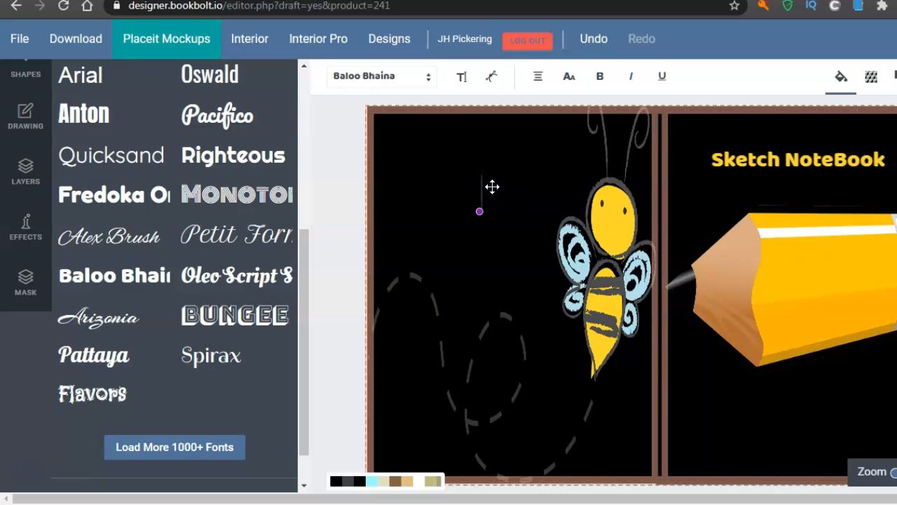
Add a fresh Baloo Bhaina text element to replace the emptied one, deleting the latter, and place it on the upper back cover
click(119, 278)
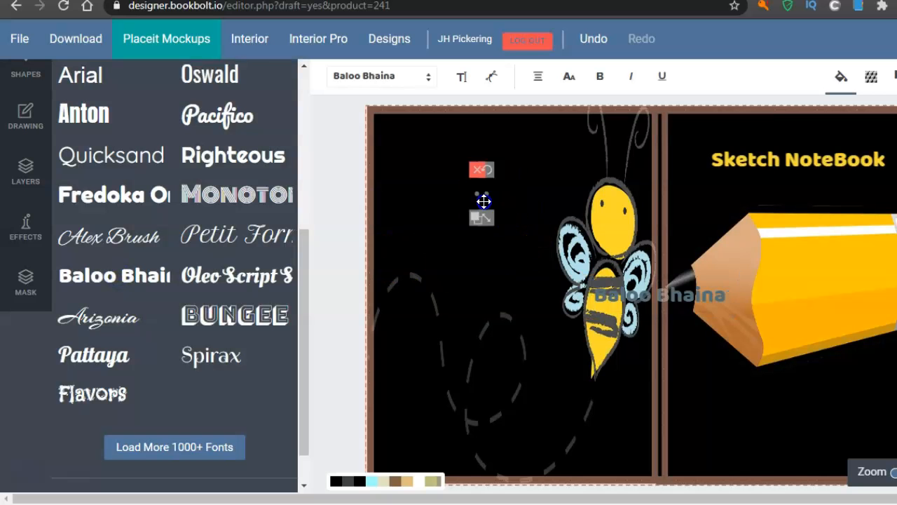
drag(486, 187, 476, 210)
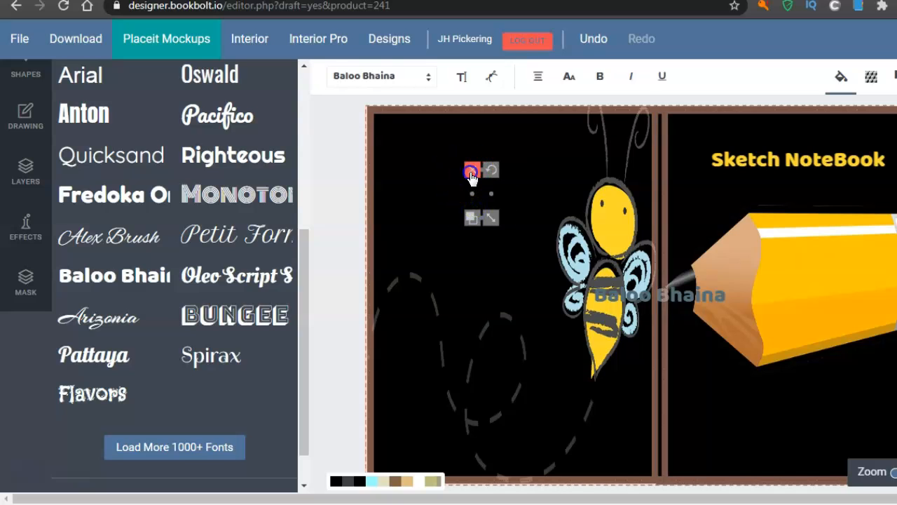
click(472, 170)
drag(633, 299, 446, 179)
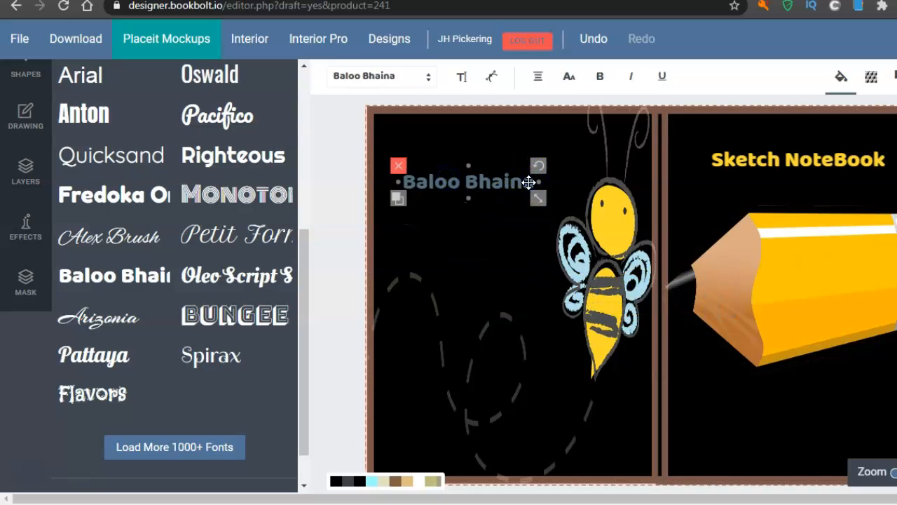
Replace the placeholder wording of the new back cover text element with "My Busy Bee Book"
click(528, 183)
key(BackSpace)
key(BackSpace)
key(BackSpace)
key(BackSpace)
key(BackSpace)
key(BackSpace)
key(BackSpace)
key(BackSpace)
key(BackSpace)
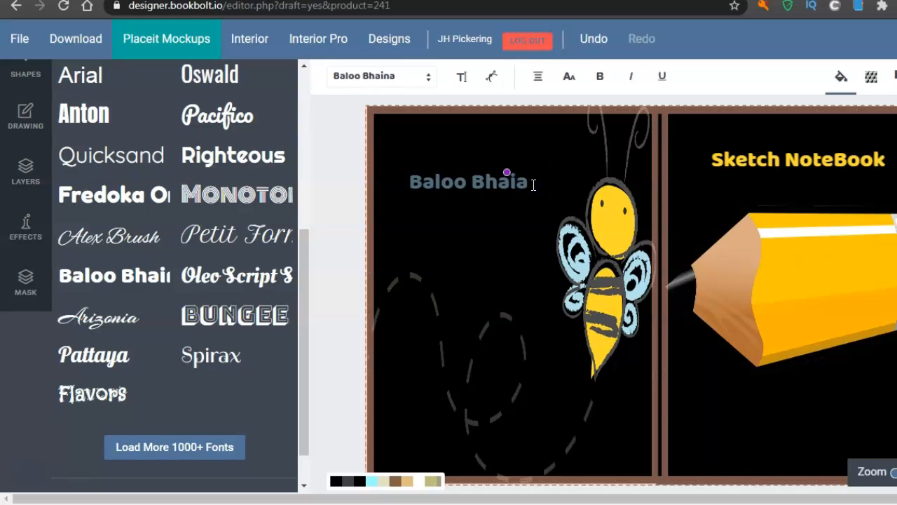
key(BackSpace)
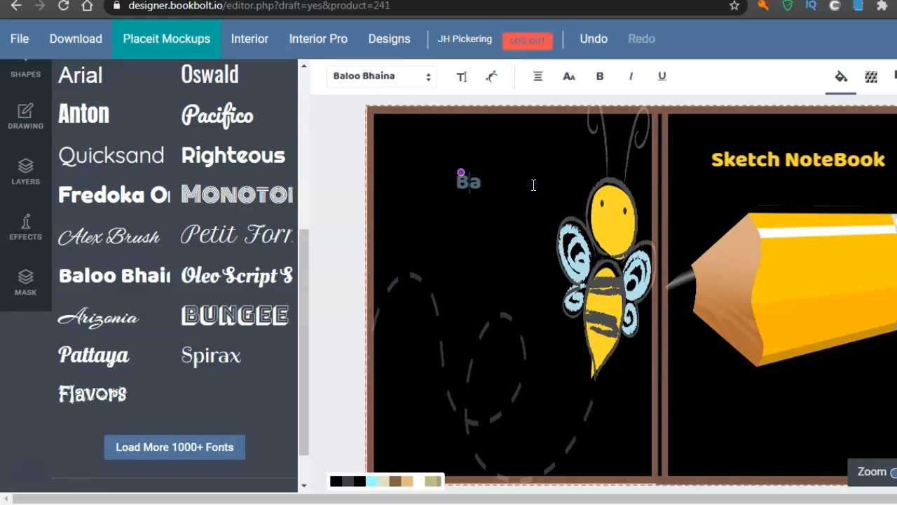
drag(522, 181, 477, 183)
text(My Busy)
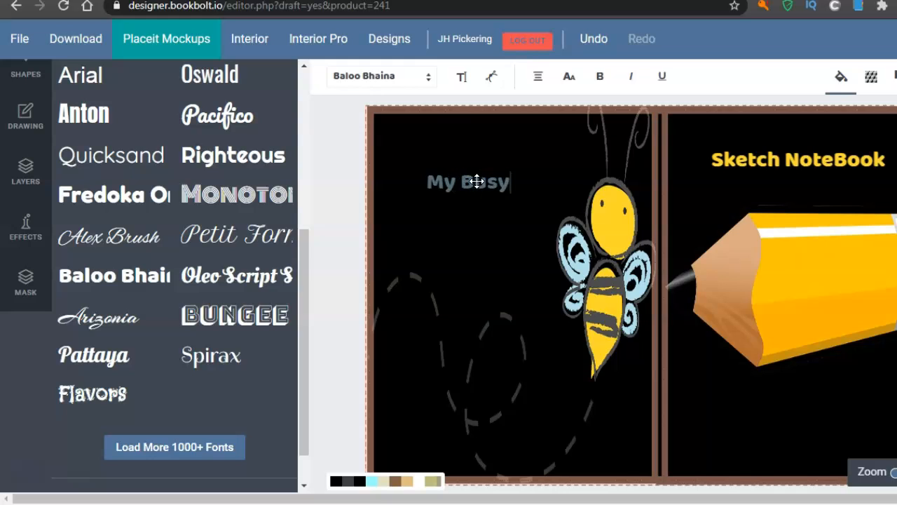
text( Bee)
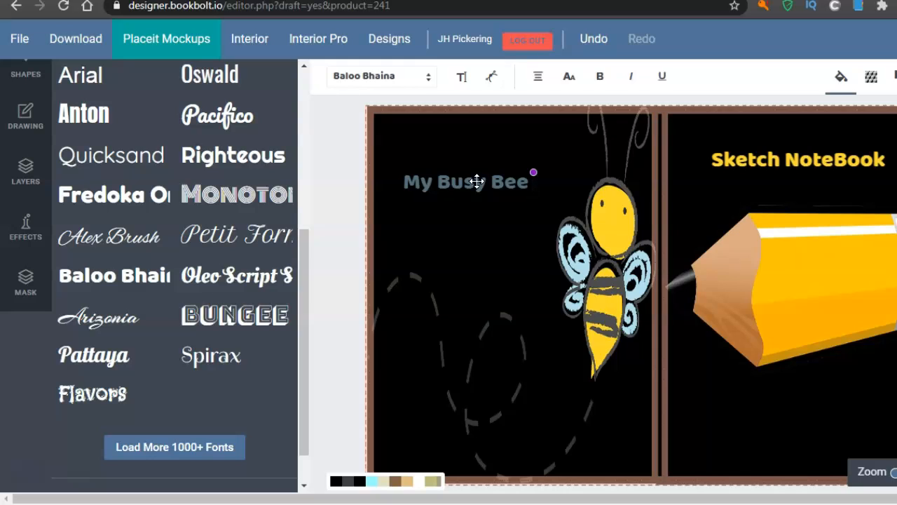
text(Boo)
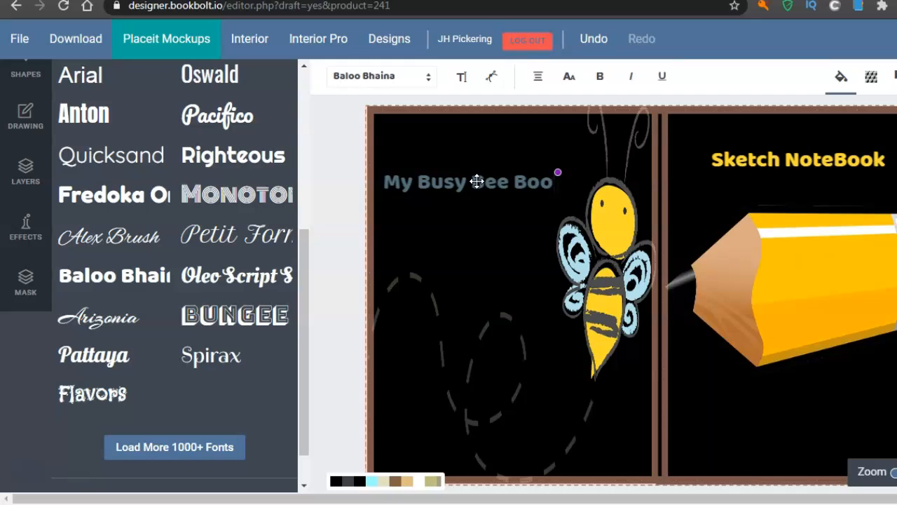
text(k)
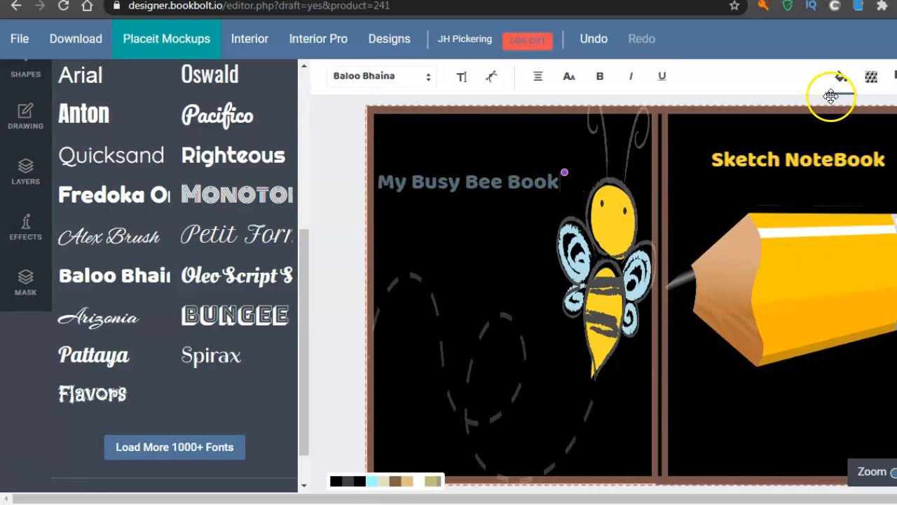
Set the fill color of the "My Busy Bee Book" text to the same yellow as the front cover title
click(841, 77)
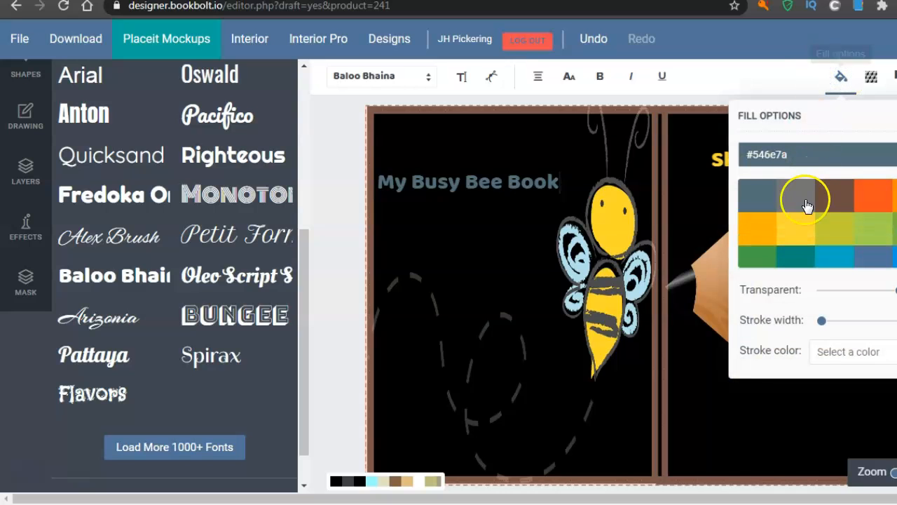
click(794, 231)
click(479, 174)
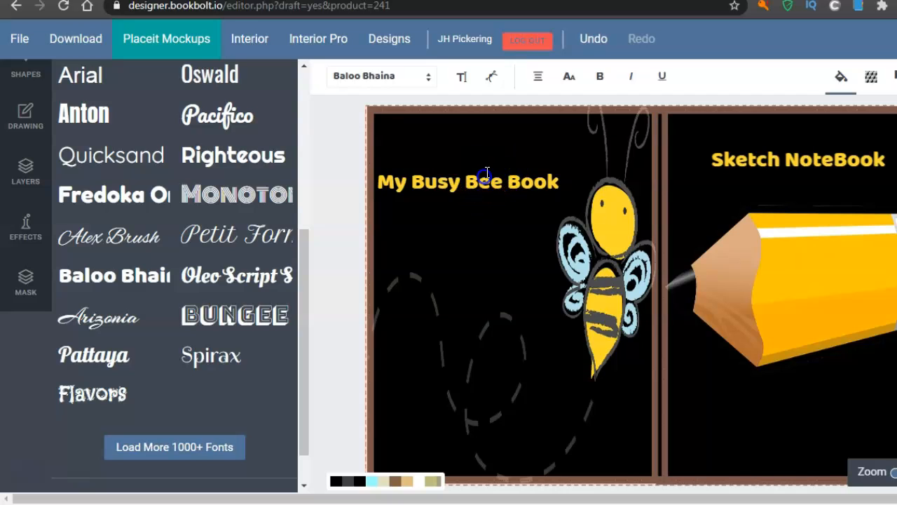
Move the "My Busy Bee Book" text slightly up and to the right on the upper back cover
click(505, 232)
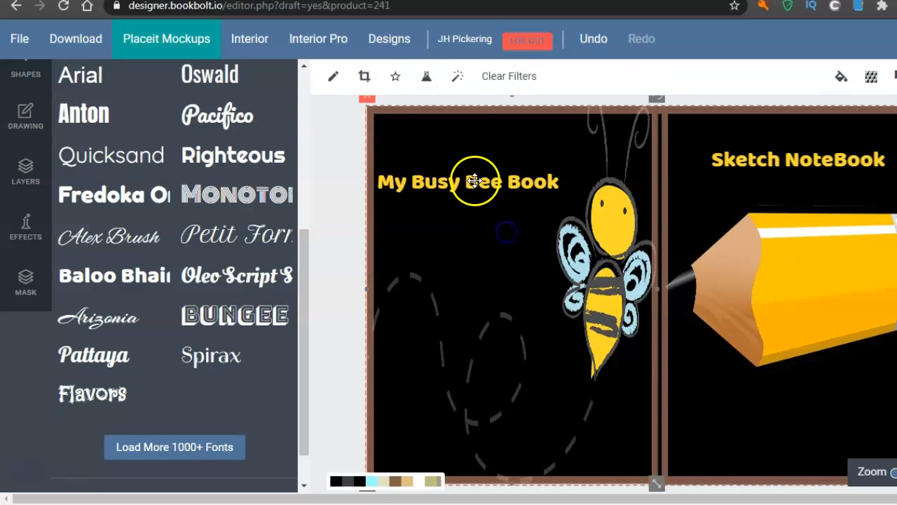
click(474, 181)
drag(474, 181, 495, 161)
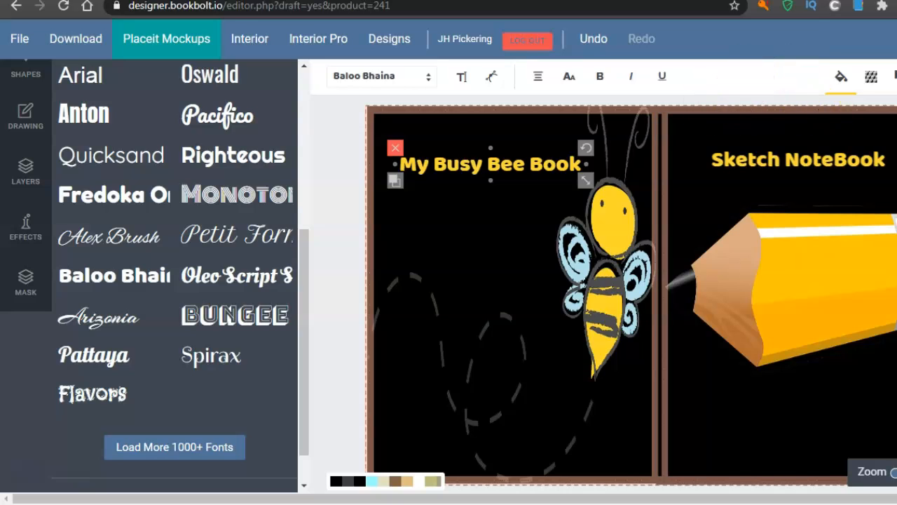
Save the cover to My Designs as a new design
click(31, 42)
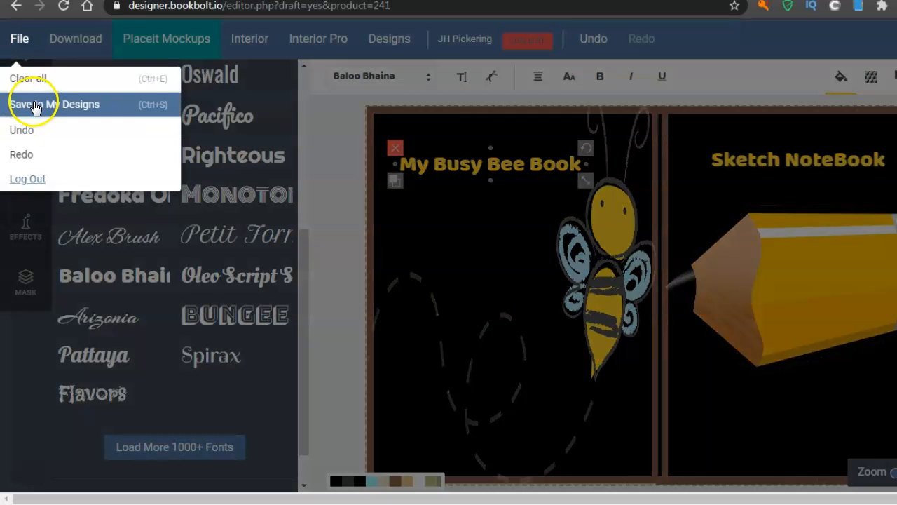
click(35, 105)
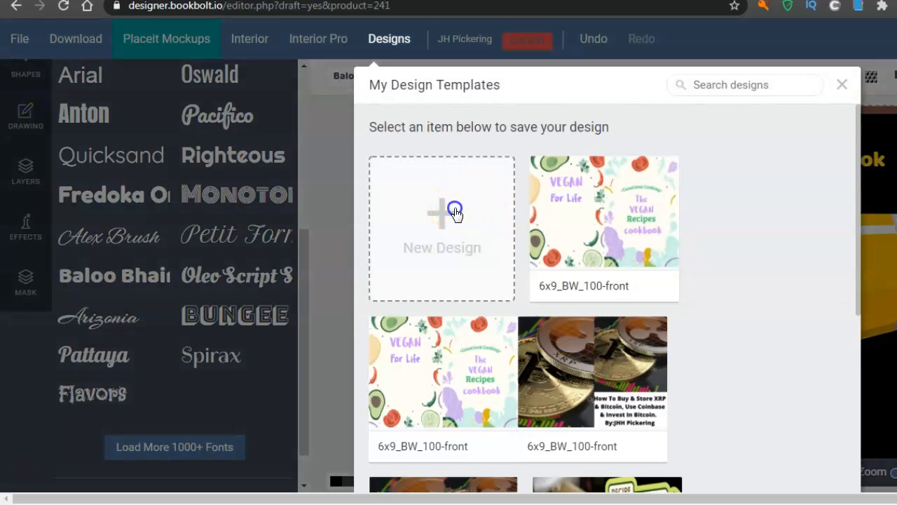
click(455, 213)
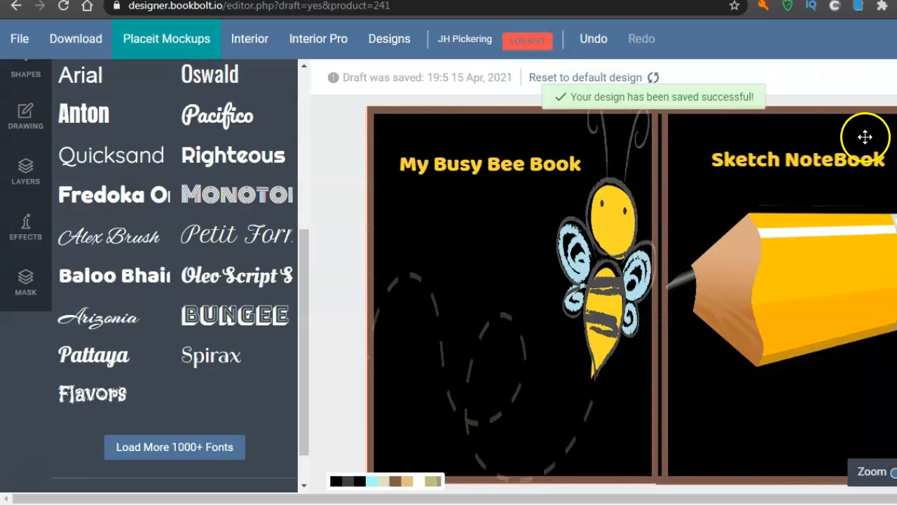
Generate the cover's PDF, open it, and check the page from top to bottom
click(76, 38)
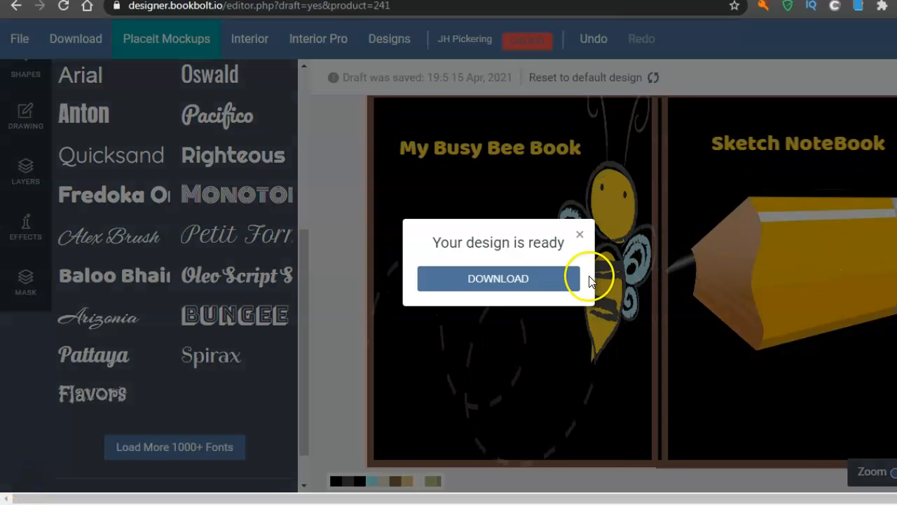
click(544, 278)
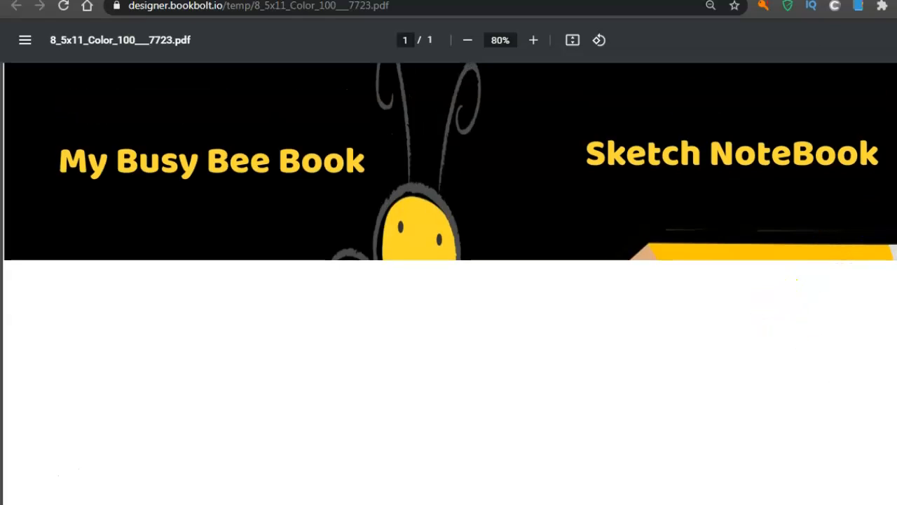
scroll(449, 280, down, 3)
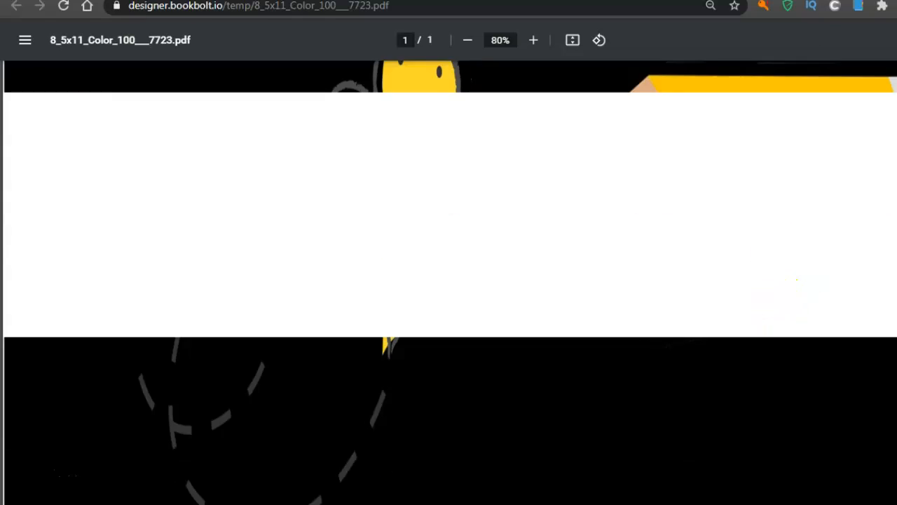
scroll(449, 280, up, 2)
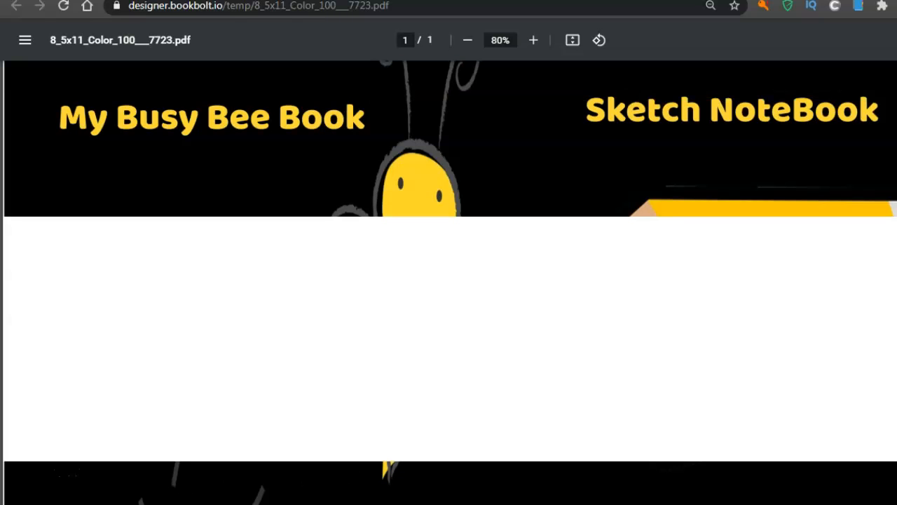
scroll(449, 281, up, 1)
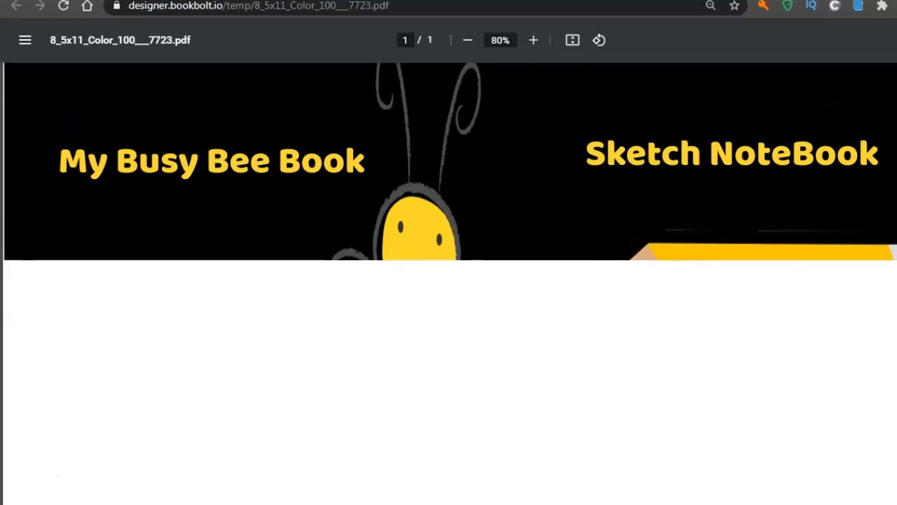
scroll(449, 280, down, 2)
scroll(449, 280, up, 2)
scroll(448, 280, down, 3)
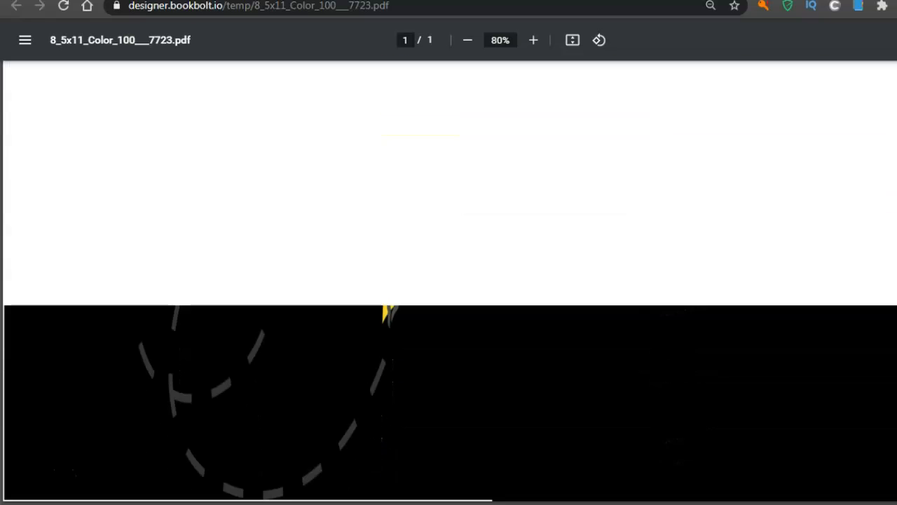
scroll(448, 280, up, 3)
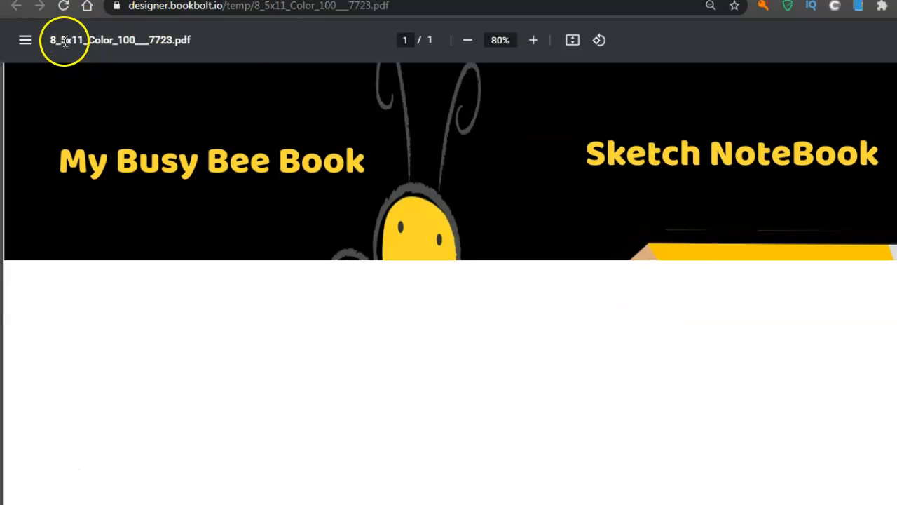
Reload the cover PDF, inspect its outer edges, and return to the cover editor
click(64, 7)
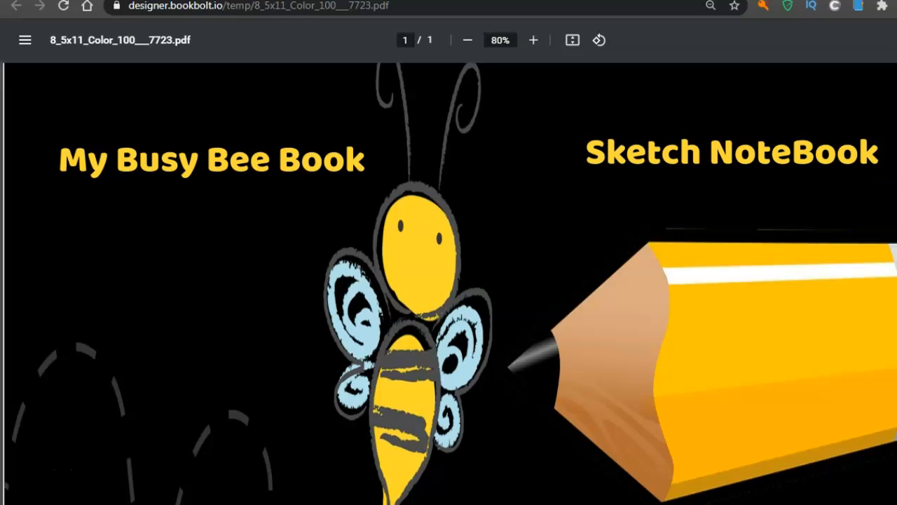
scroll(449, 281, down, 3)
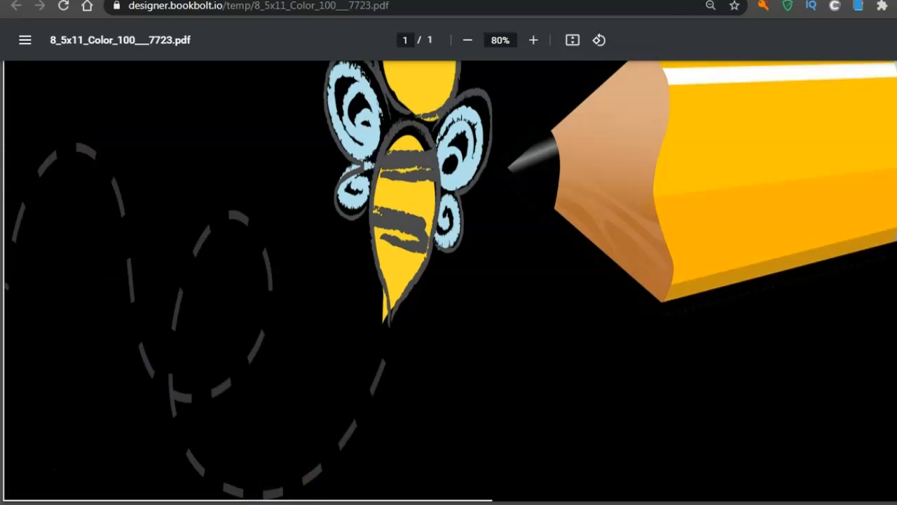
scroll(449, 282, up, 3)
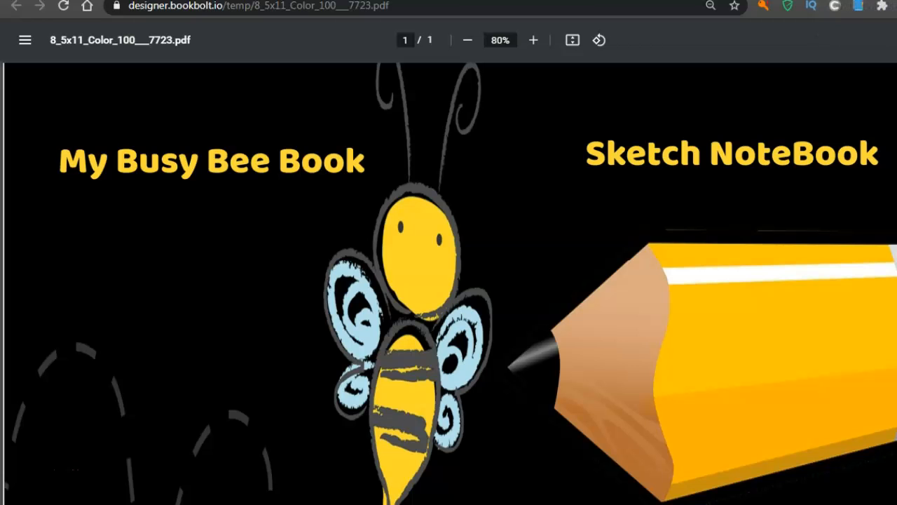
click(891, 1)
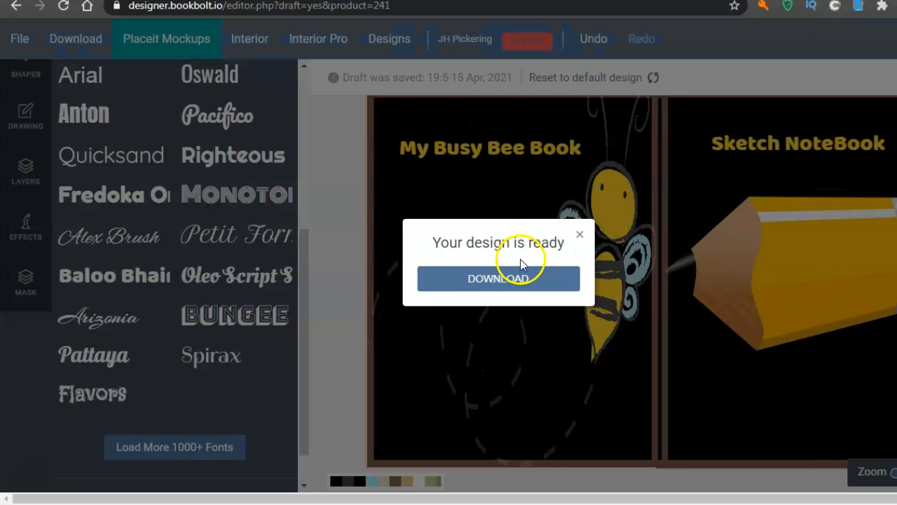
click(580, 234)
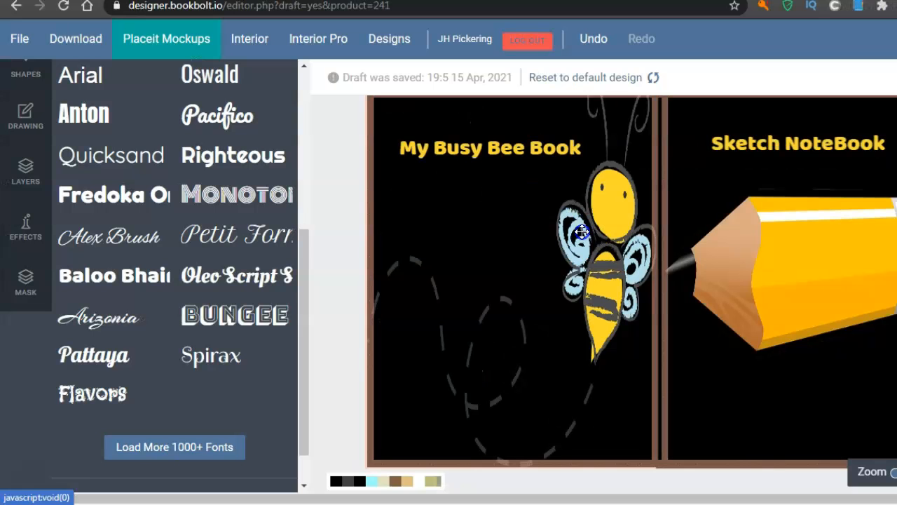
Stretch the bee image slightly beyond the bottom and left edges of the back cover
click(515, 459)
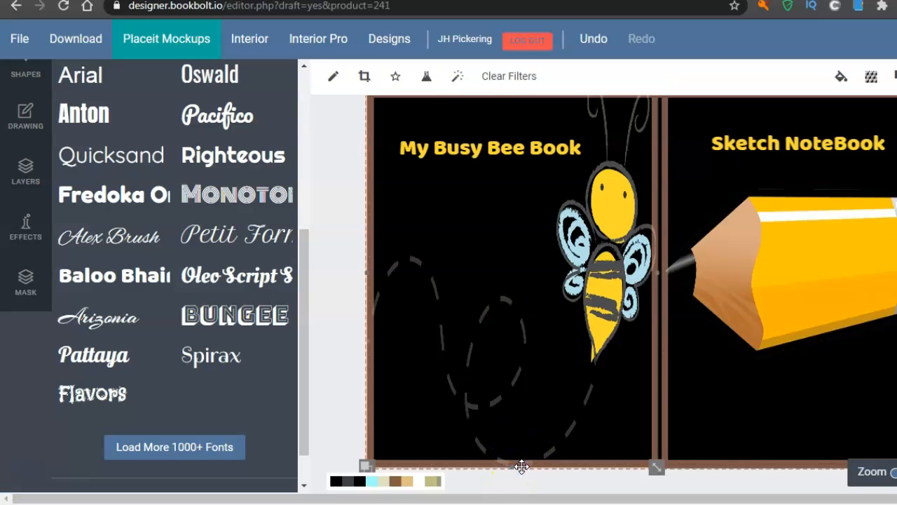
click(510, 471)
drag(510, 471, 510, 472)
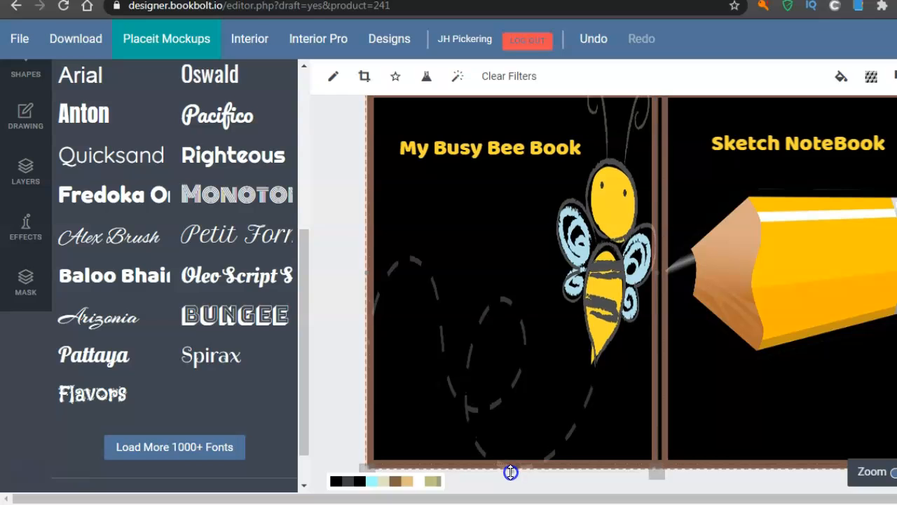
click(367, 271)
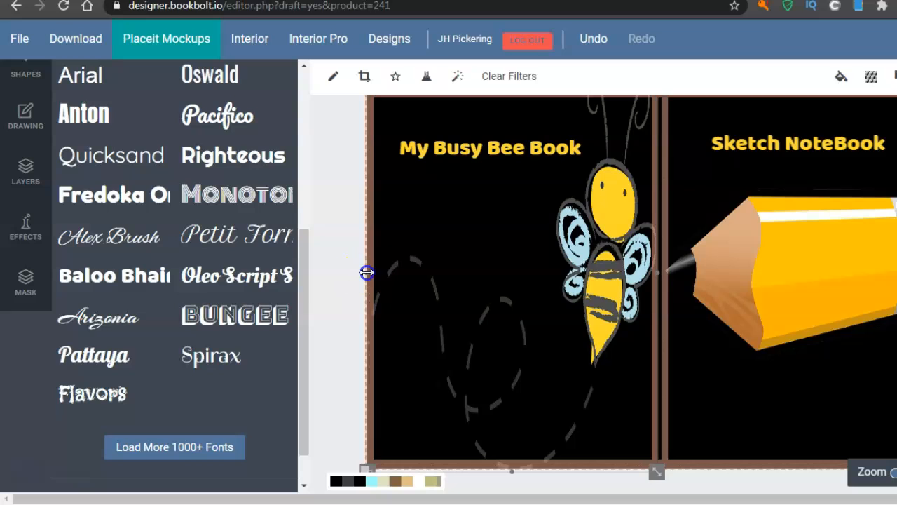
drag(366, 271, 364, 271)
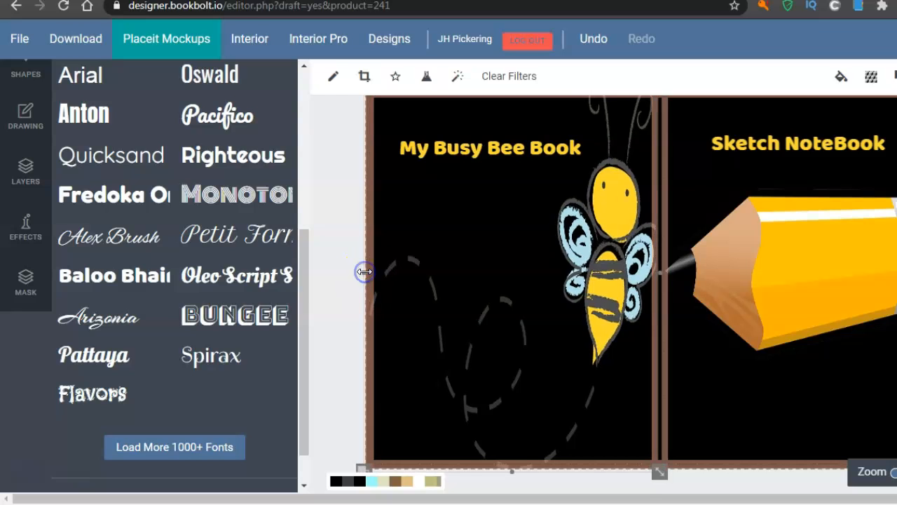
Save the adjusted cover to My Designs as a new design
click(21, 40)
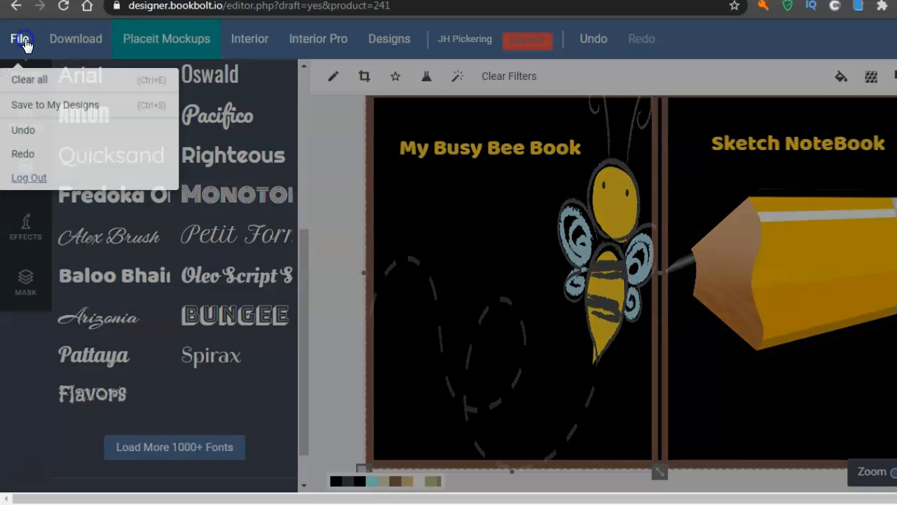
click(60, 112)
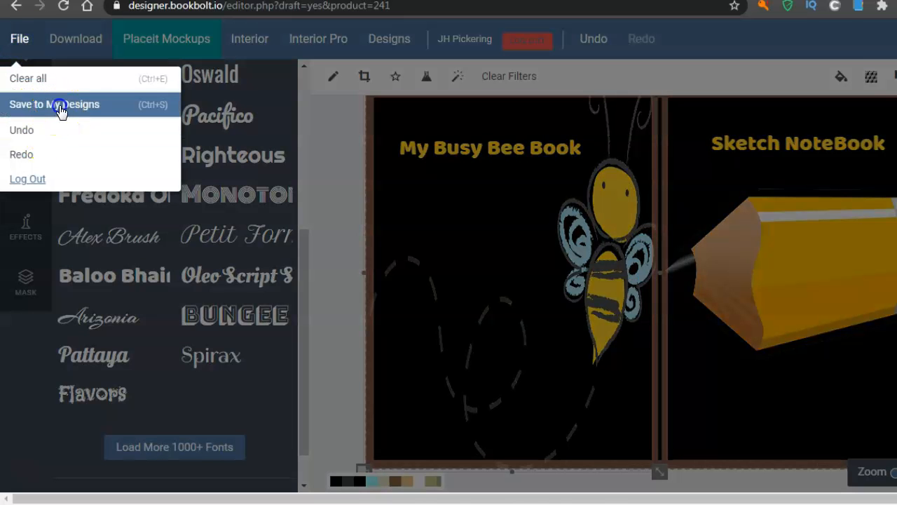
click(463, 218)
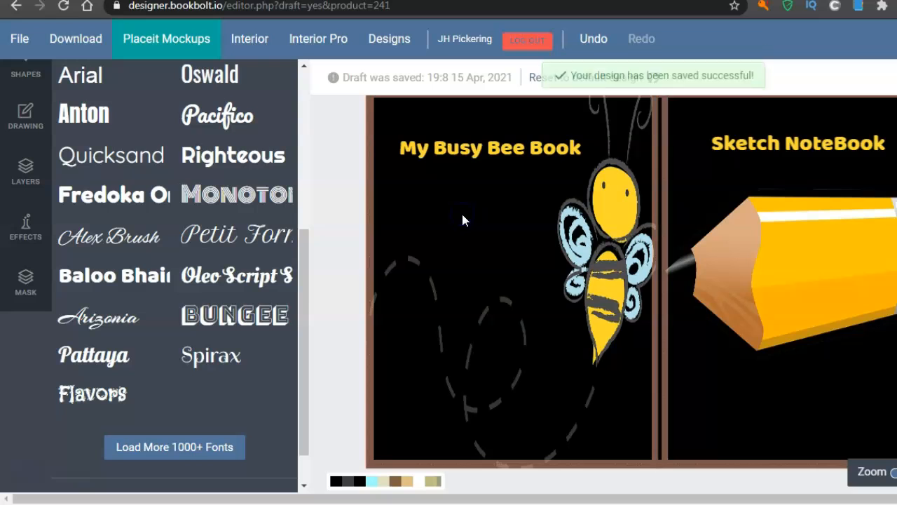
Generate a new PDF of the adjusted cover, open it, and inspect its left and bottom edges
click(80, 41)
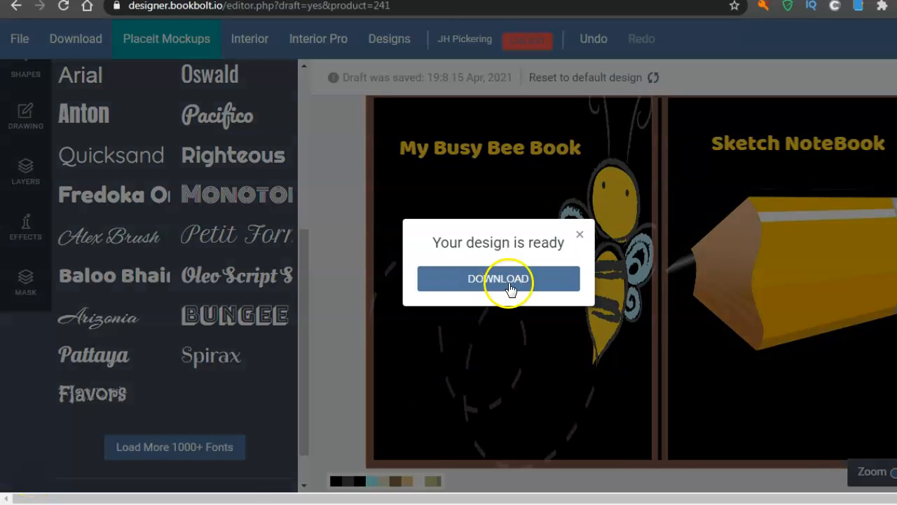
click(517, 280)
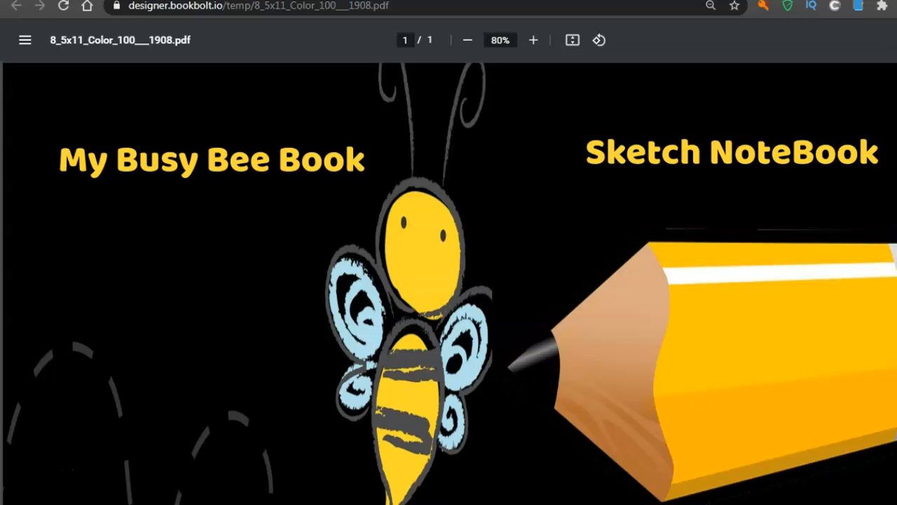
scroll(448, 280, down, 5)
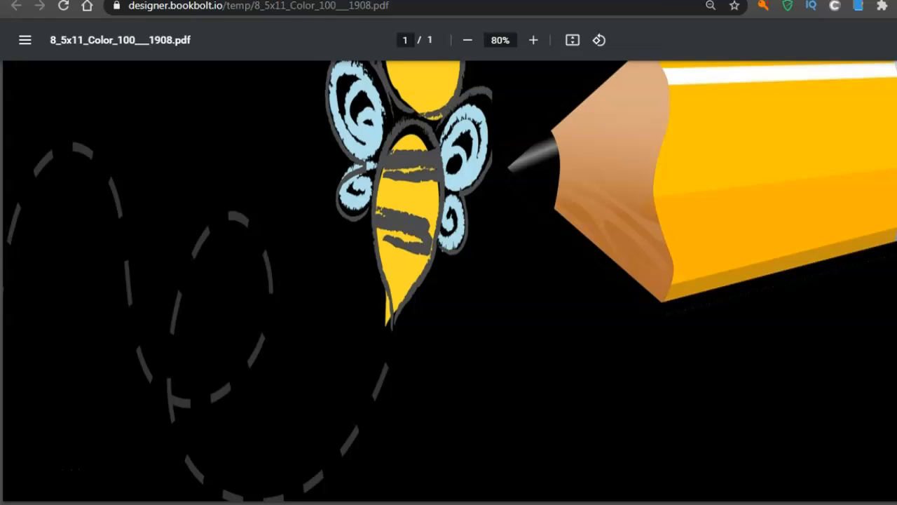
scroll(450, 283, up, 1)
scroll(450, 283, up, 3)
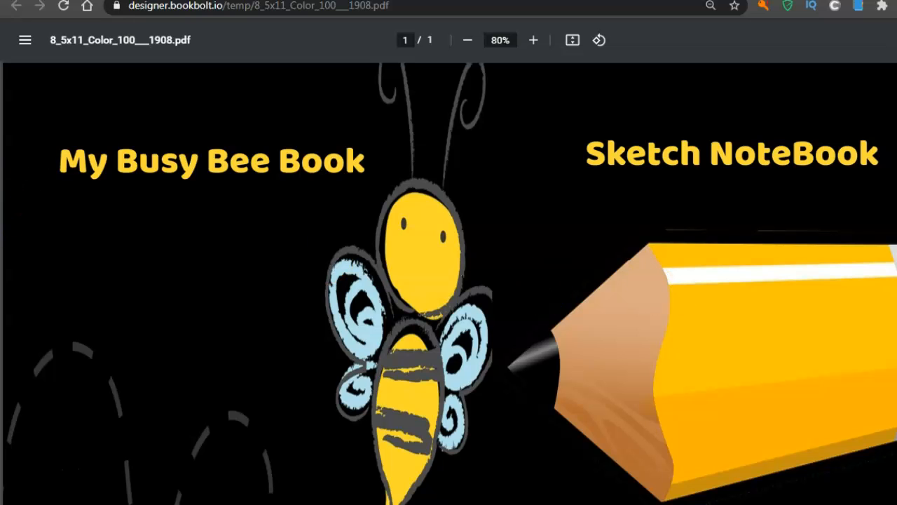
scroll(449, 280, down, 3)
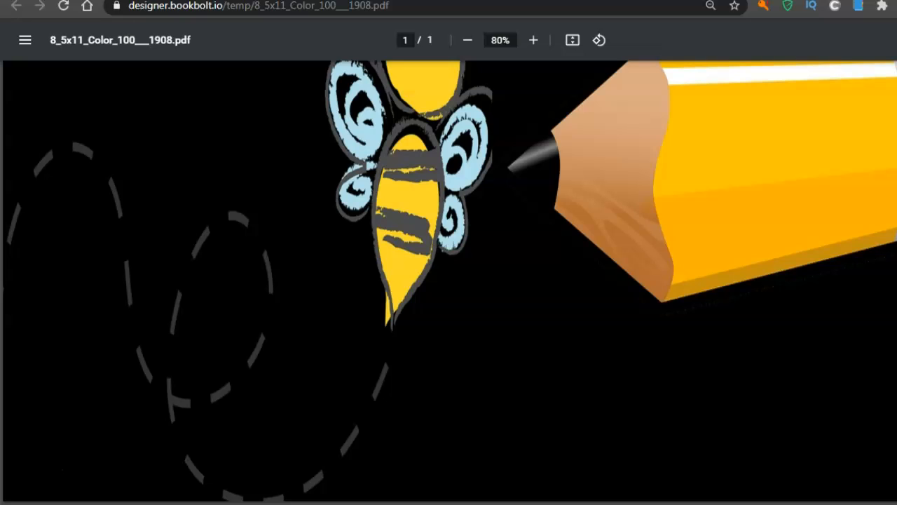
Save the cover PDF to the Downloads folder under the file name sketch.pdf
click(835, 7)
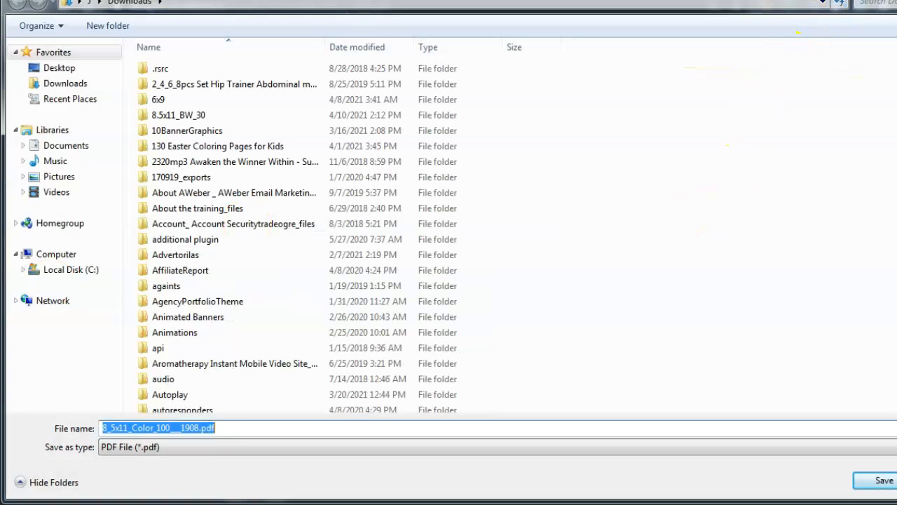
click(201, 427)
click(197, 427)
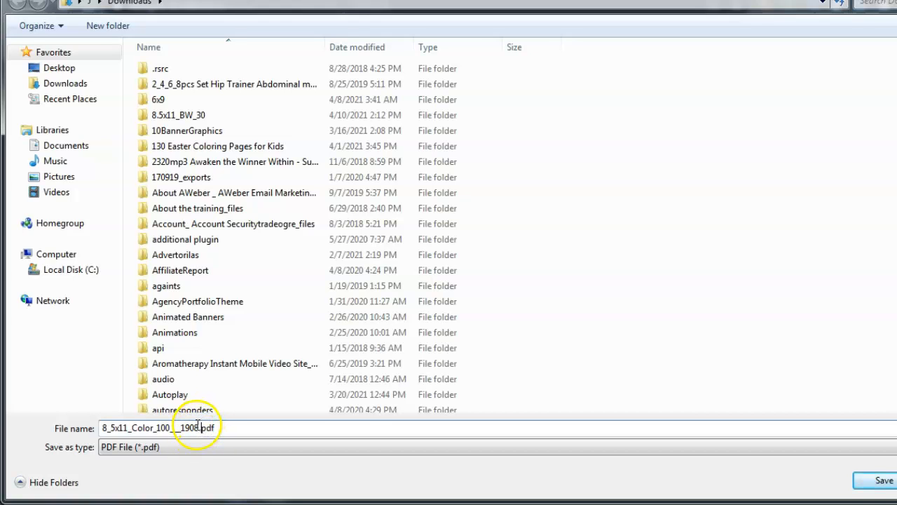
click(208, 440)
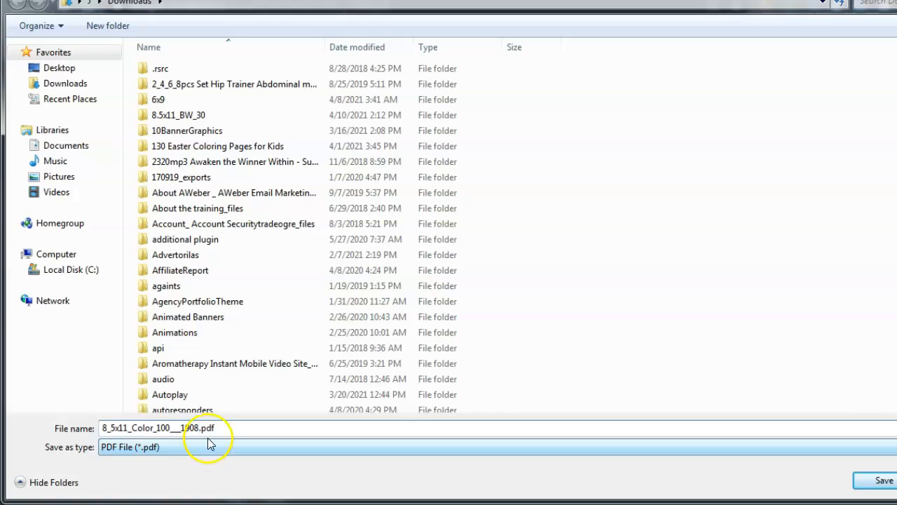
key(BackSpace)
key(BackSpace)
key(BackSpace)
key(BackSpace)
key(BackSpace)
key(BackSpace)
key(BackSpace)
key(BackSpace)
key(BackSpace)
key(BackSpace)
key(BackSpace)
key(BackSpace)
key(BackSpace)
key(BackSpace)
key(BackSpace)
key(BackSpace)
key(BackSpace)
key(BackSpace)
key(BackSpace)
key(BackSpace)
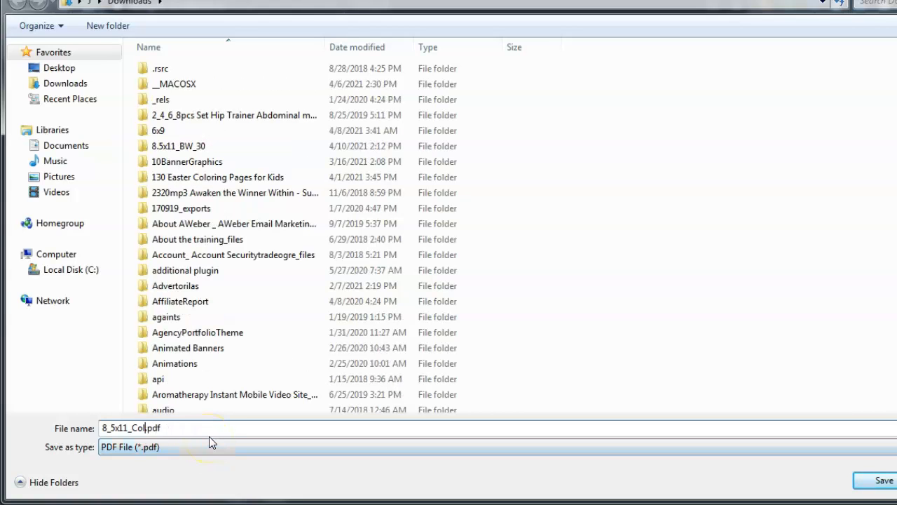
text(sketch)
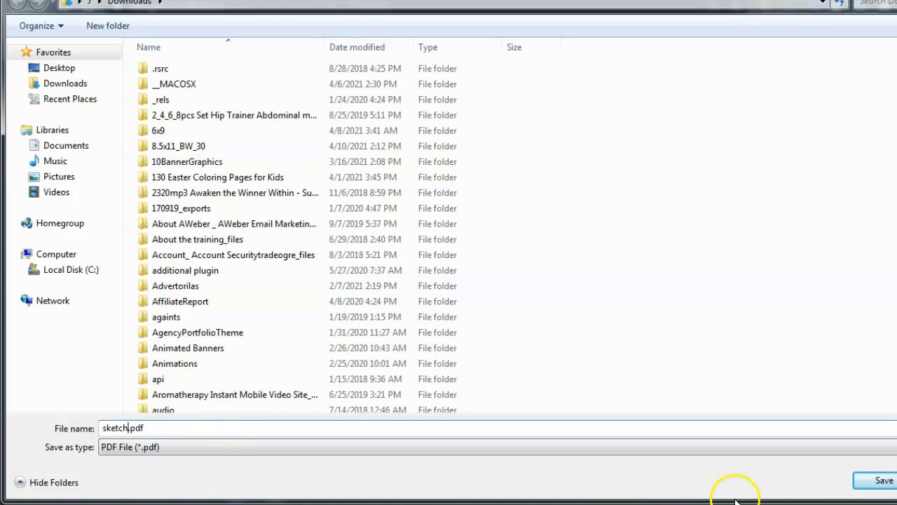
click(874, 481)
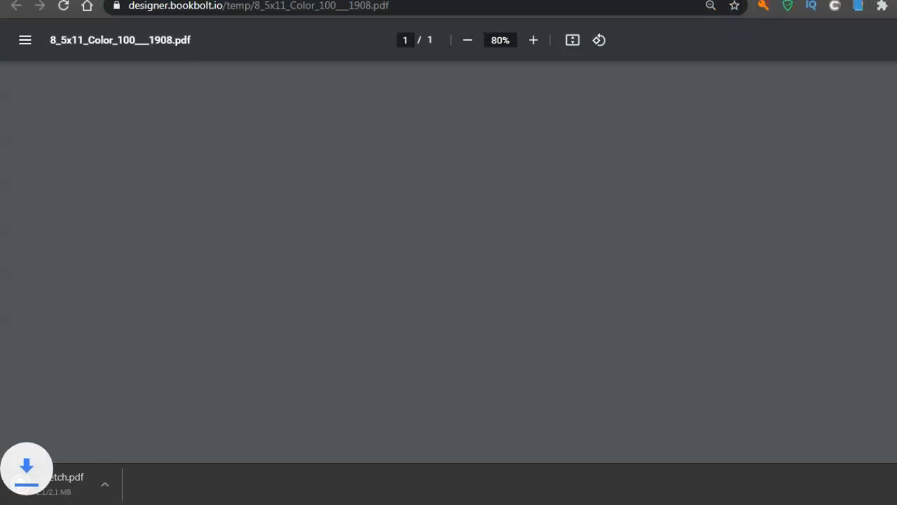
Close the finished cover's PDF views and download notice, and open the Interior Generator
click(860, 1)
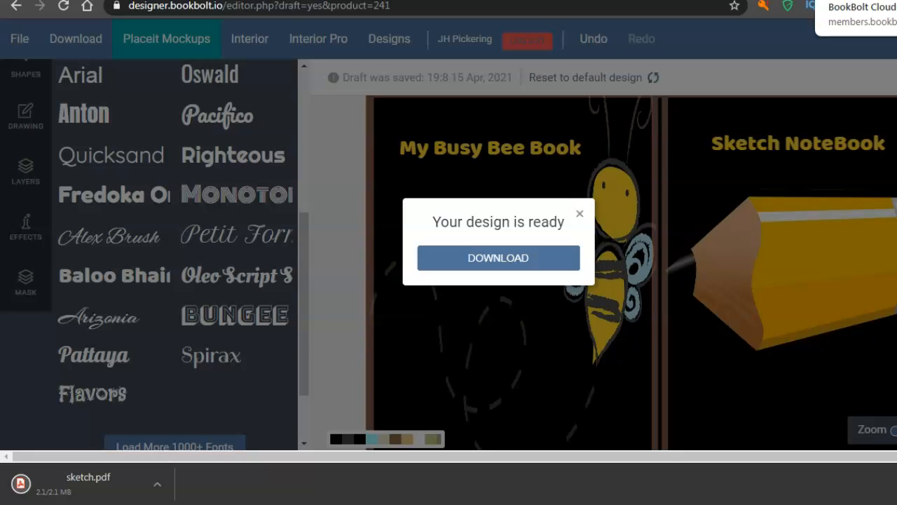
click(579, 213)
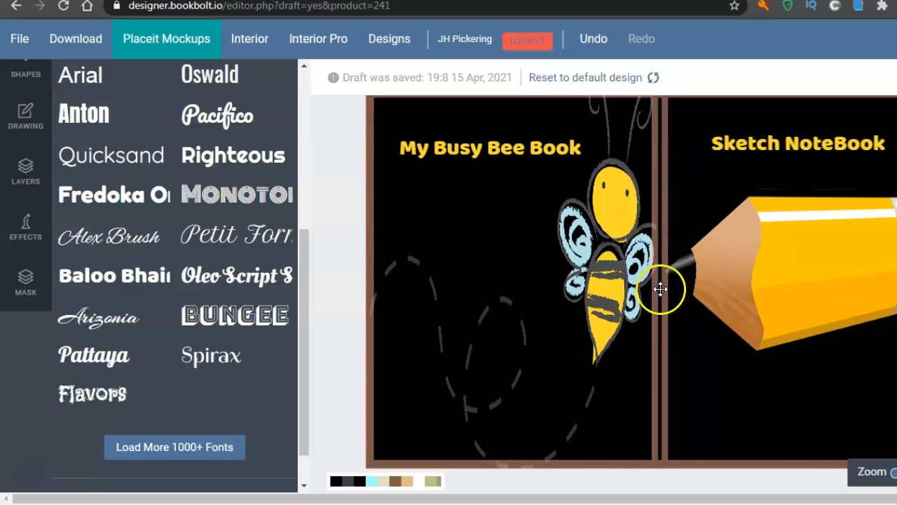
click(261, 40)
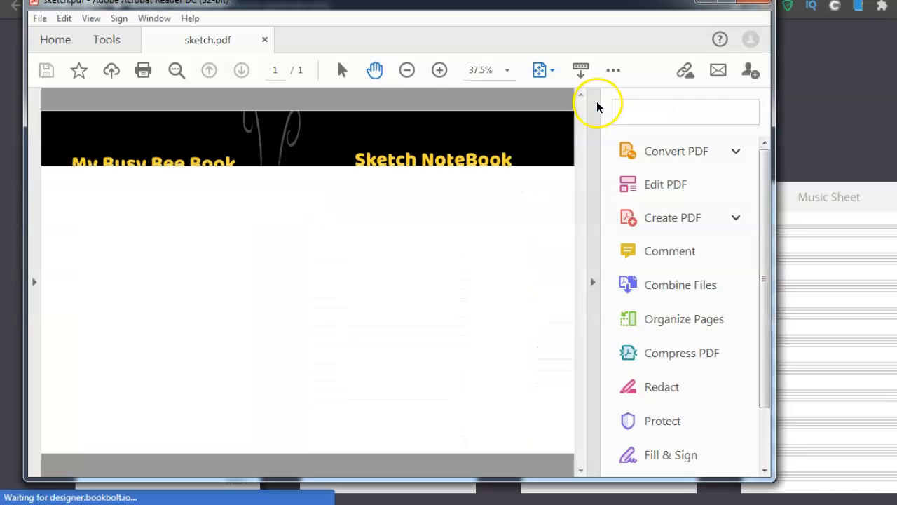
click(751, 3)
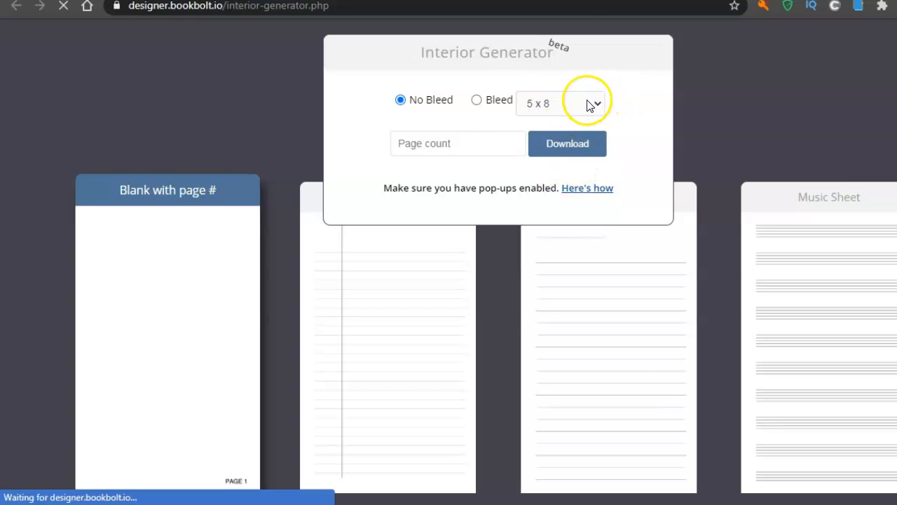
Configure the notebook interior with bleed, an 8.5 x 11 page size and a page count of 100
click(477, 102)
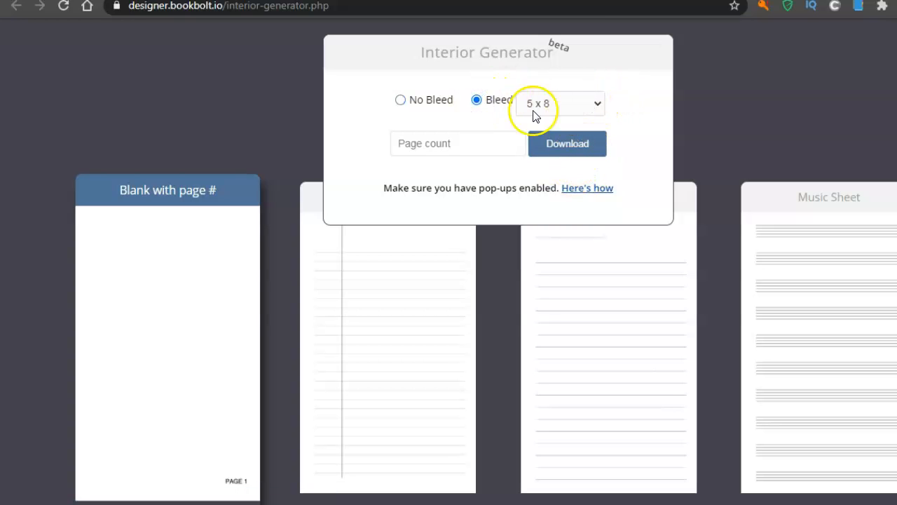
click(598, 104)
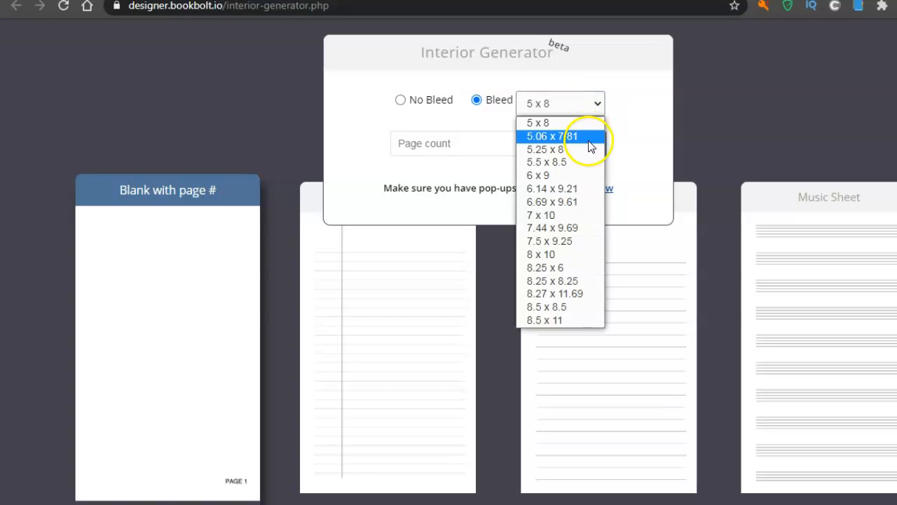
click(564, 321)
drag(519, 142, 526, 134)
click(520, 146)
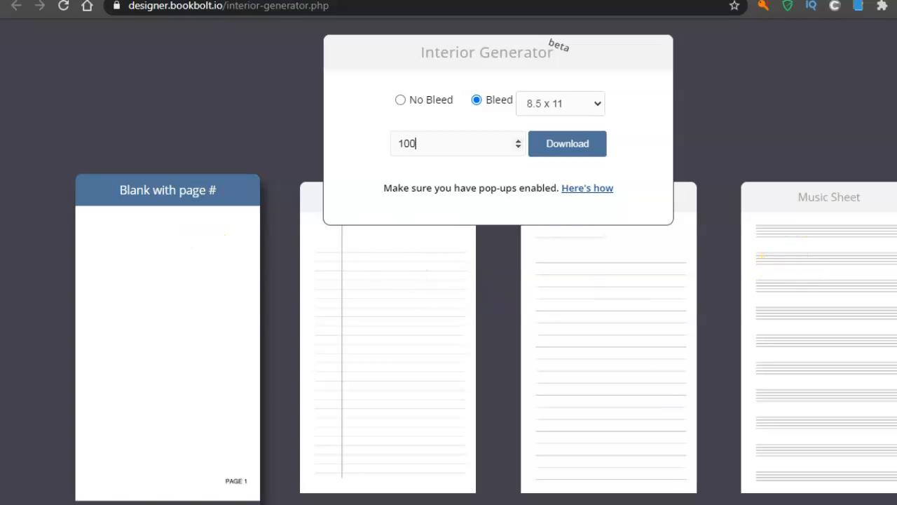
Browse the interior template gallery, examining the available trackers, planners, journals, comic pages, and hexagon, graph and ruled papers
scroll(448, 315, down, 2)
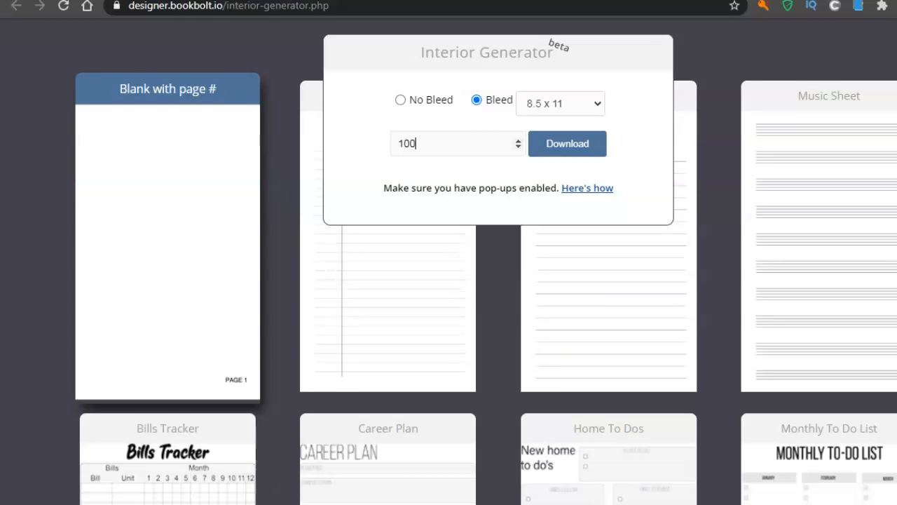
scroll(449, 315, down, 1)
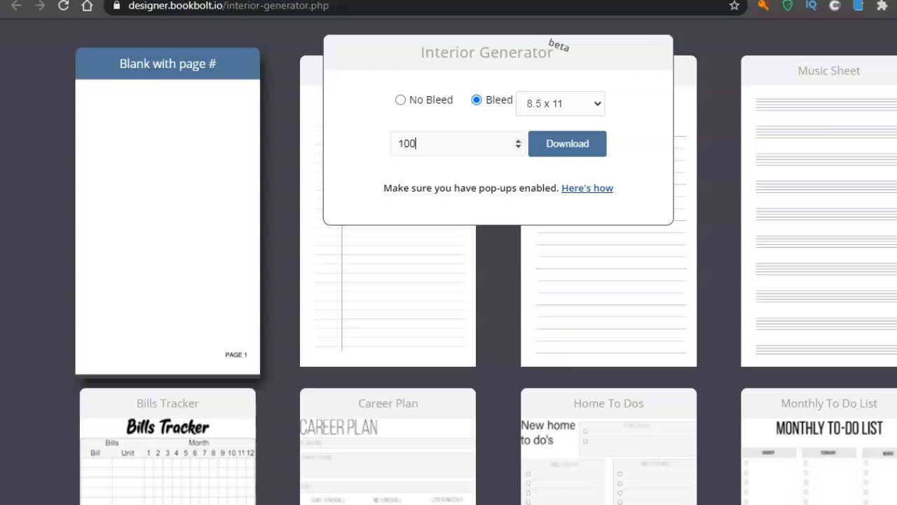
scroll(449, 316, down, 4)
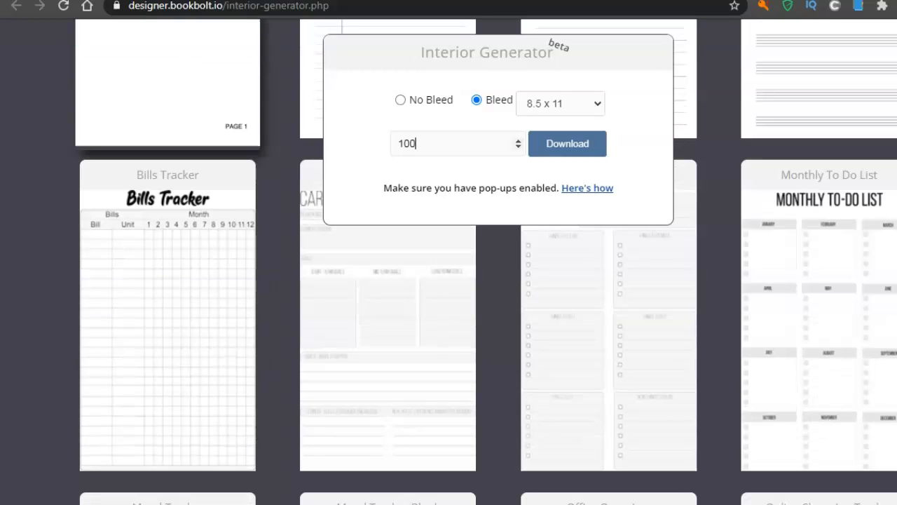
scroll(449, 315, up, 5)
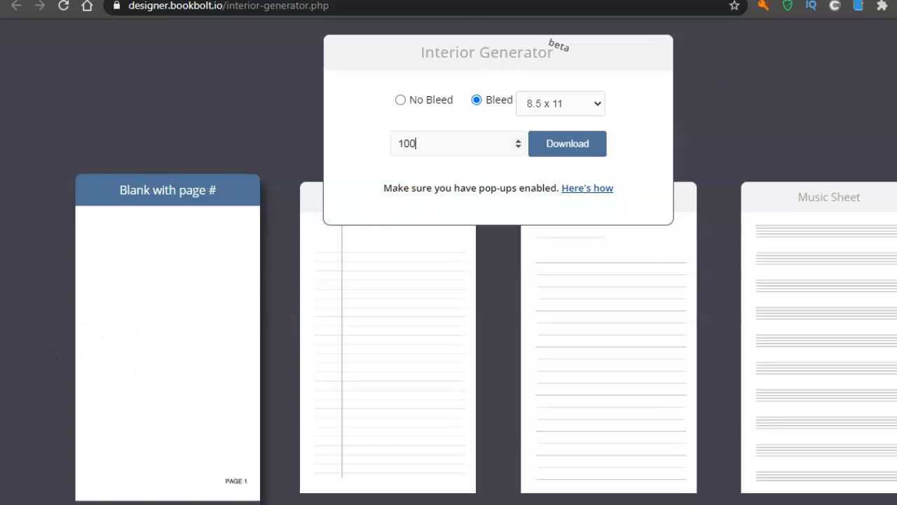
scroll(449, 315, down, 16)
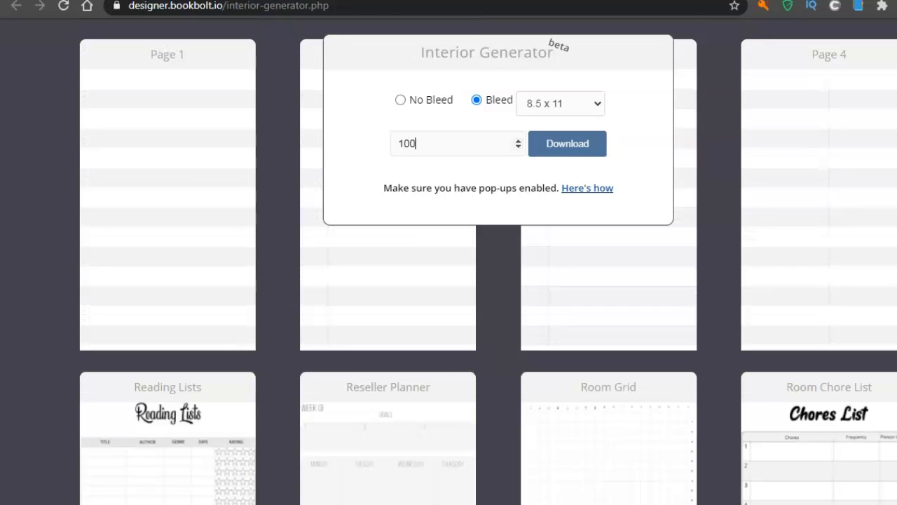
scroll(449, 315, up, 3)
scroll(449, 315, up, 10)
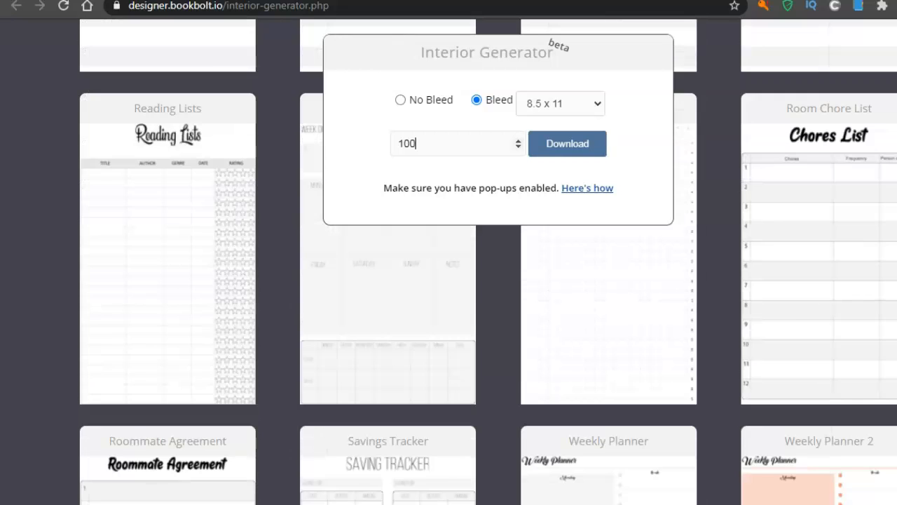
scroll(448, 315, down, 10)
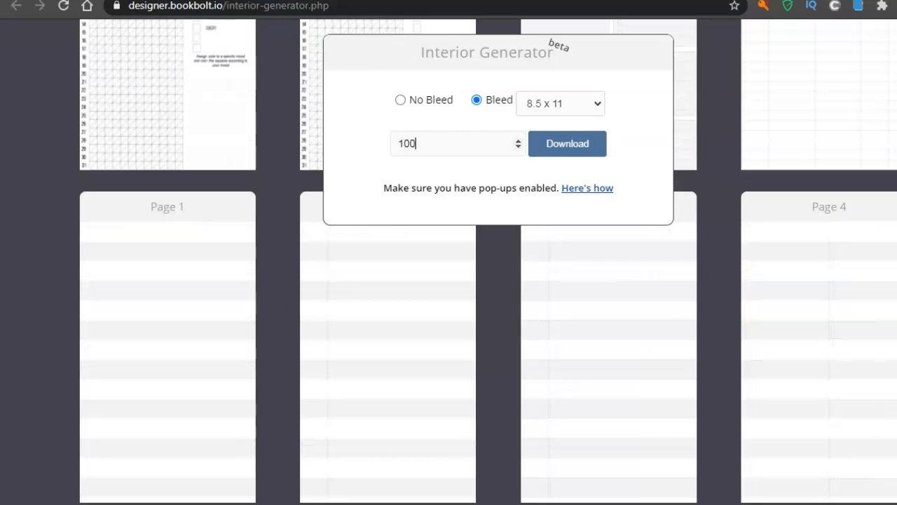
scroll(449, 315, up, 4)
scroll(449, 315, up, 4)
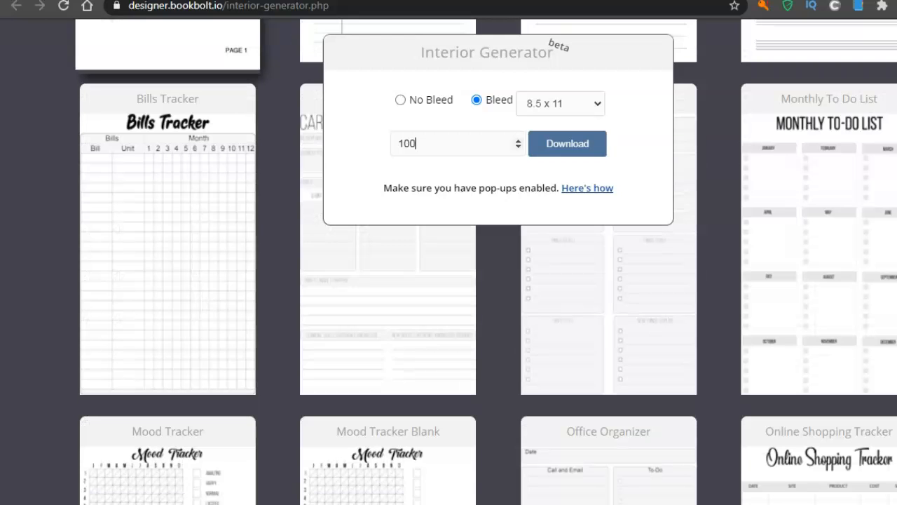
scroll(448, 316, up, 3)
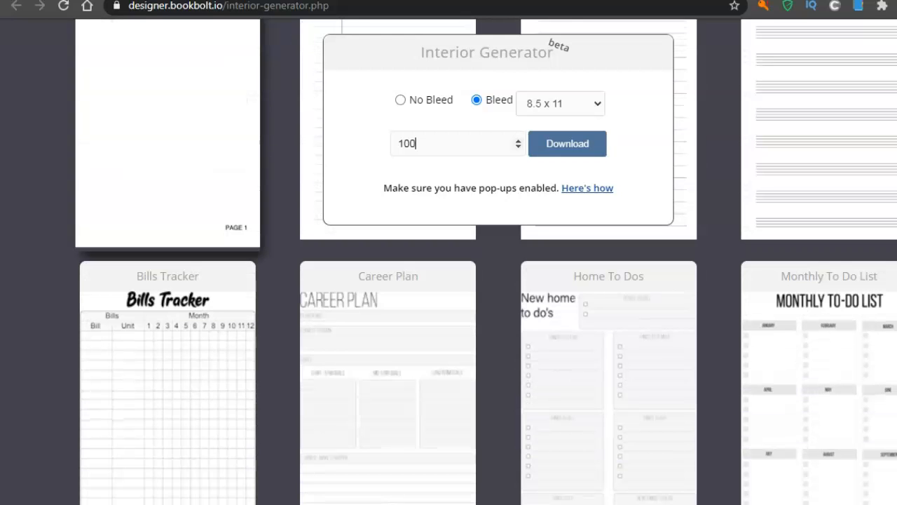
scroll(448, 316, up, 4)
scroll(449, 315, down, 3)
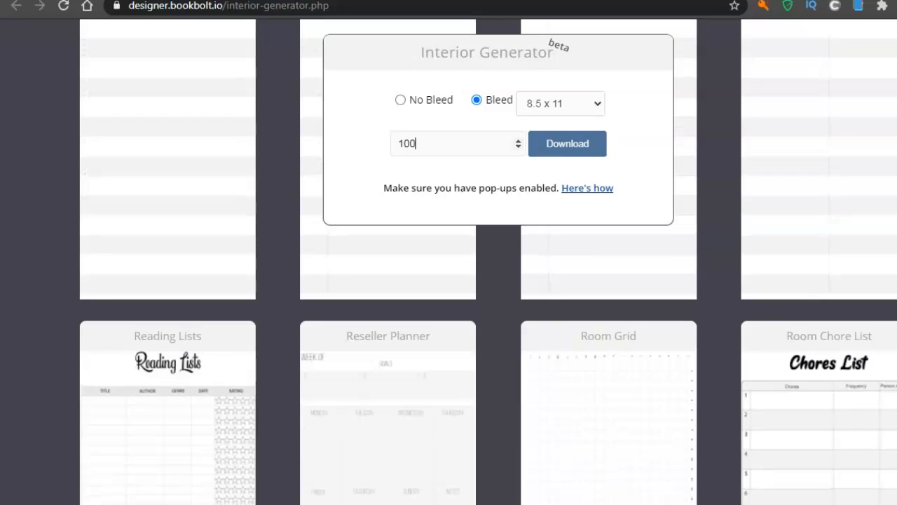
scroll(448, 315, down, 5)
scroll(448, 316, up, 2)
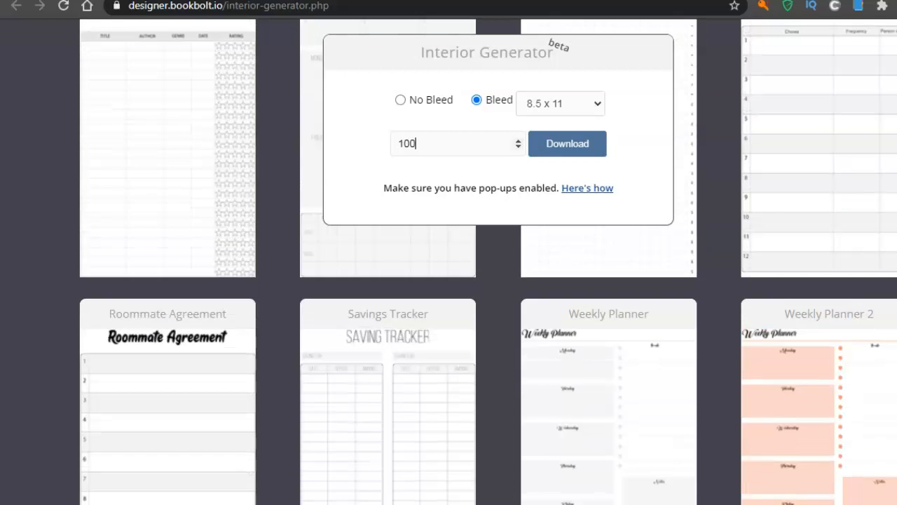
scroll(448, 316, down, 15)
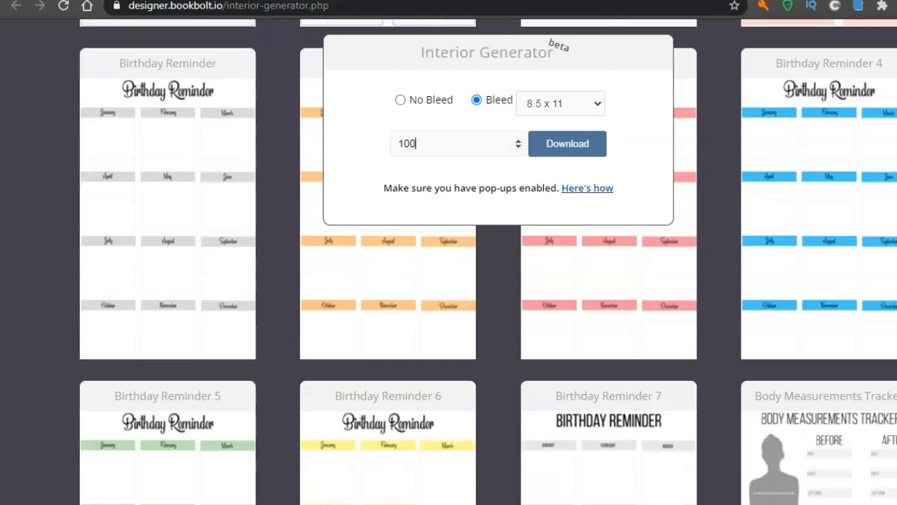
scroll(449, 315, down, 1)
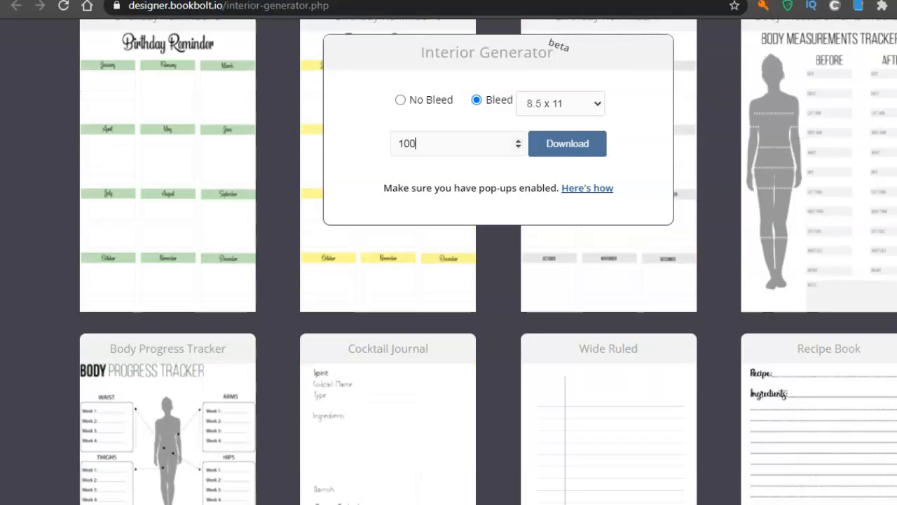
scroll(448, 315, down, 1)
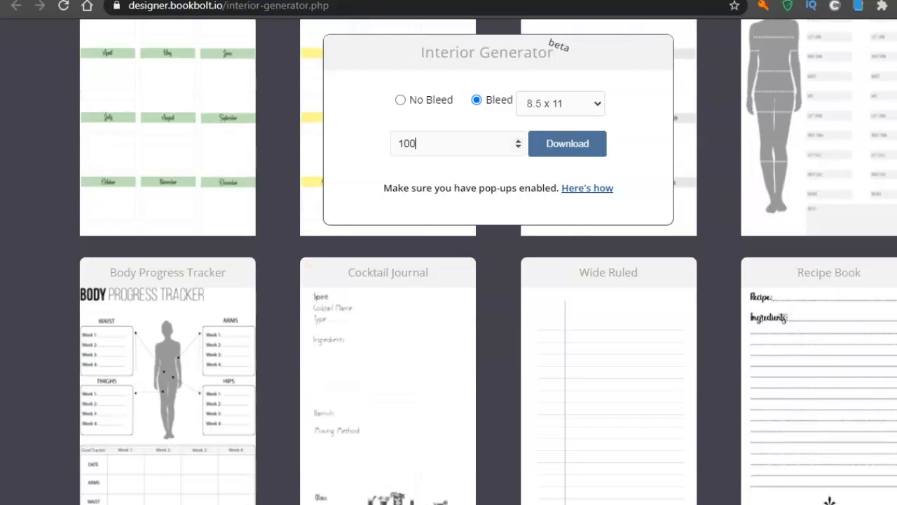
scroll(449, 316, down, 1)
scroll(448, 316, down, 1)
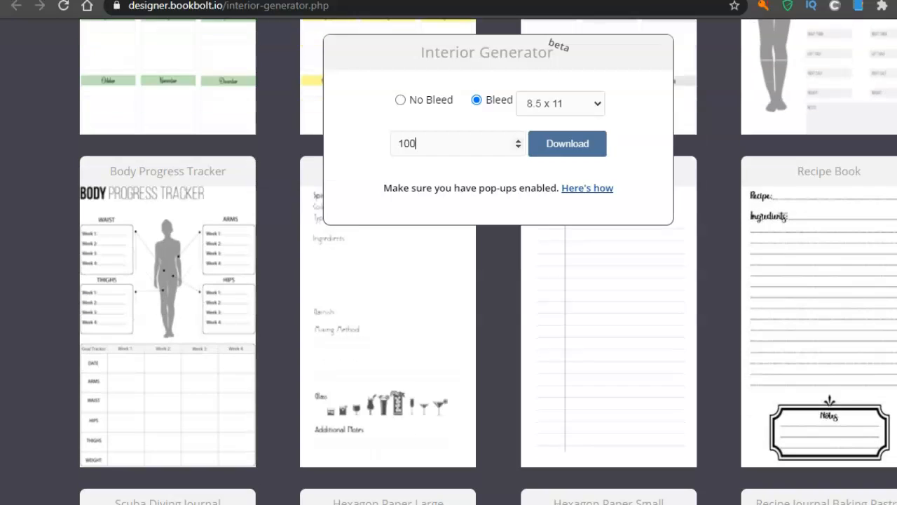
scroll(449, 315, down, 4)
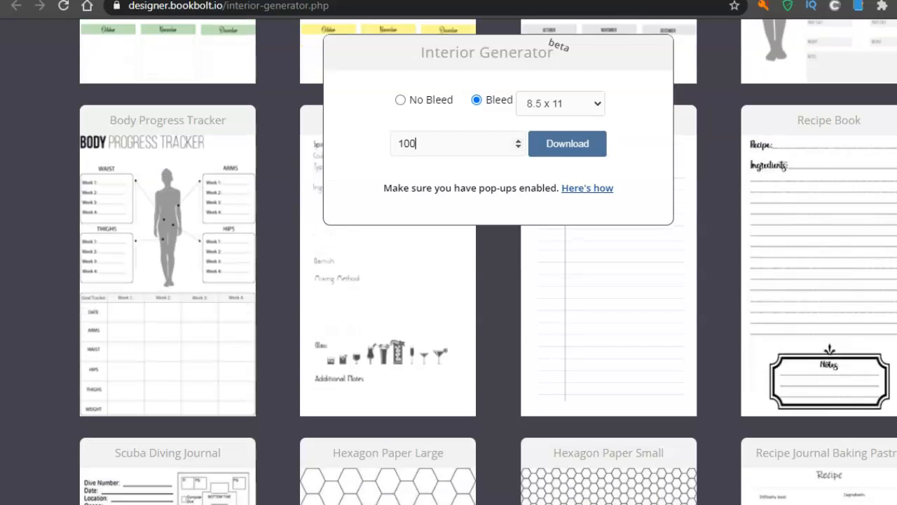
scroll(448, 316, up, 1)
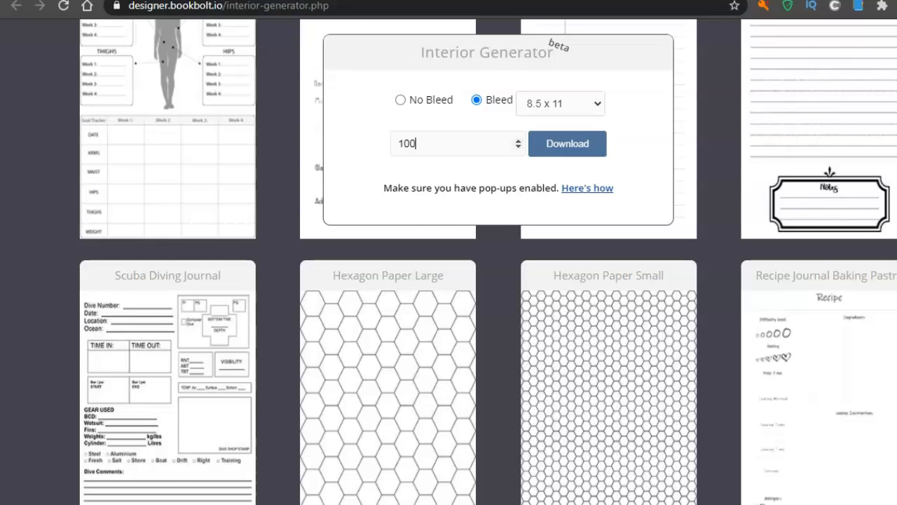
scroll(449, 315, down, 1)
scroll(448, 315, up, 2)
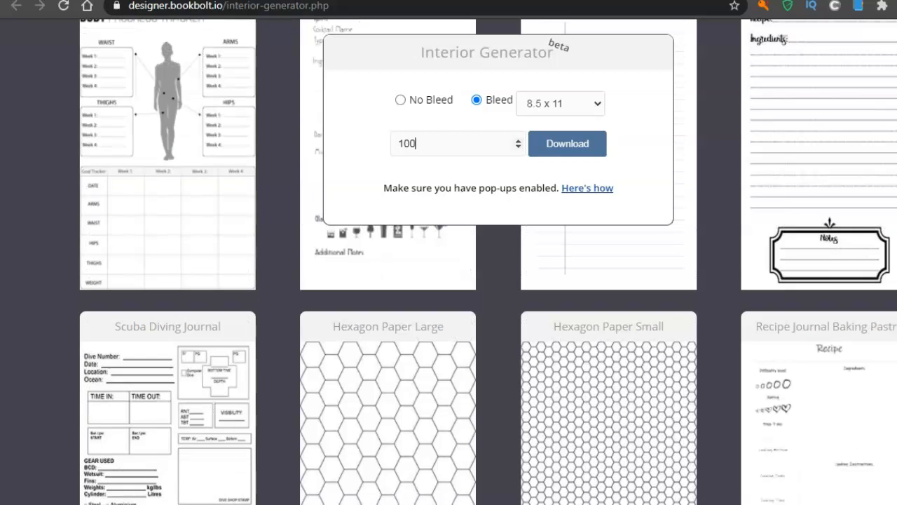
scroll(449, 315, down, 1)
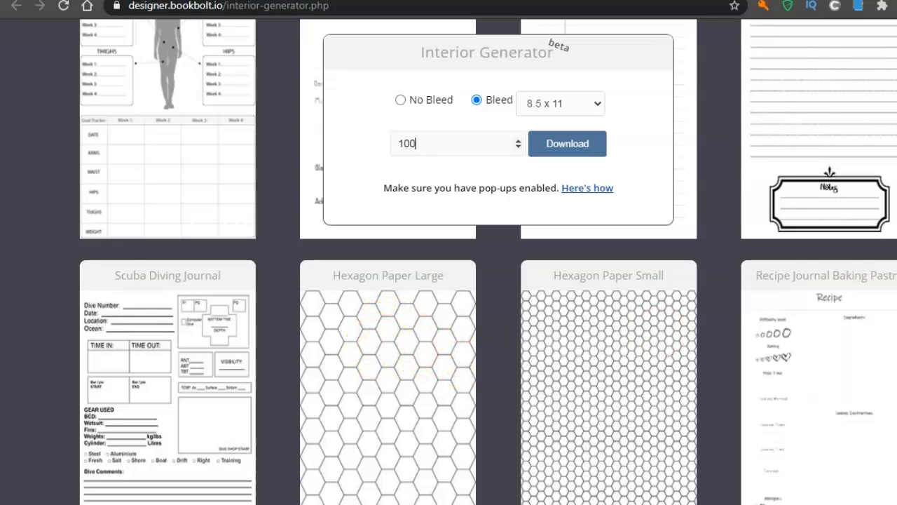
scroll(449, 315, down, 1)
scroll(449, 315, down, 2)
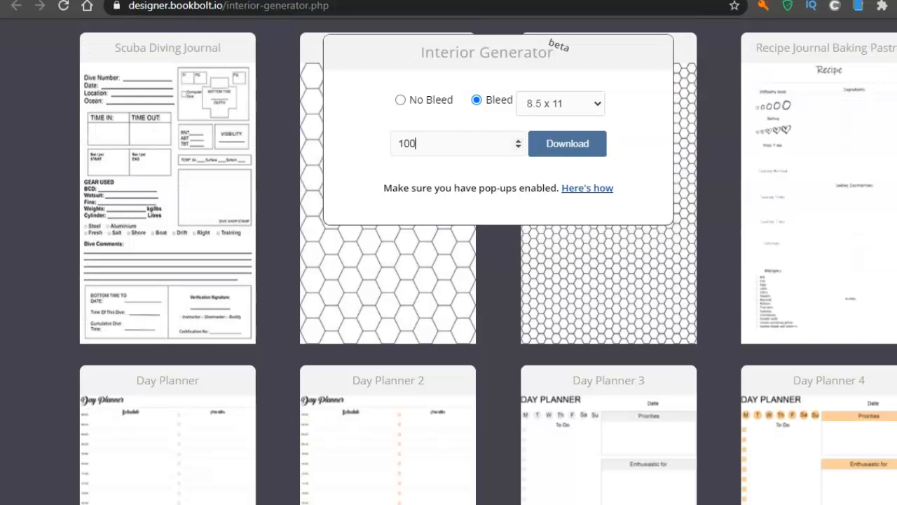
scroll(449, 315, down, 13)
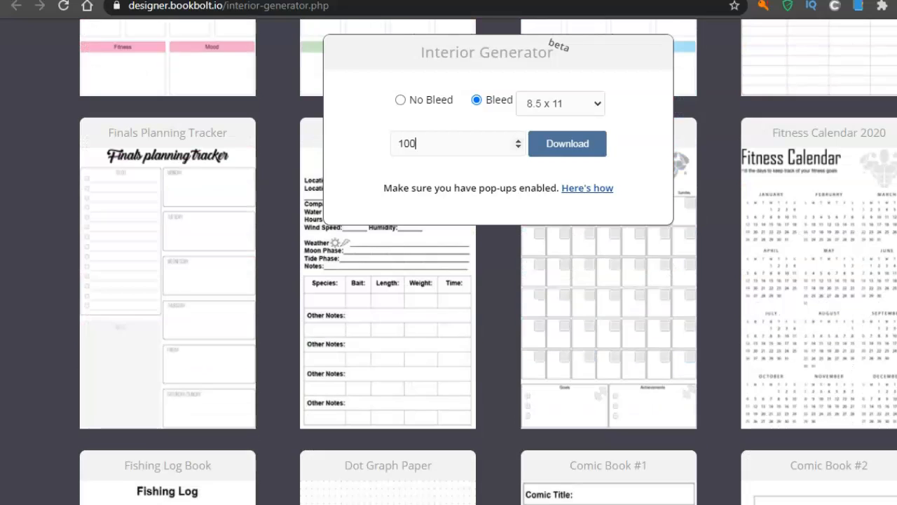
scroll(449, 316, down, 2)
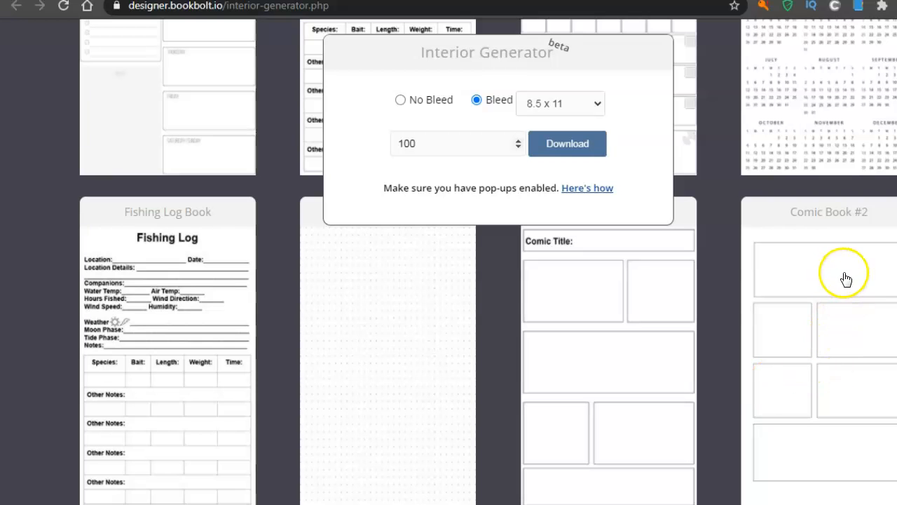
scroll(449, 280, down, 3)
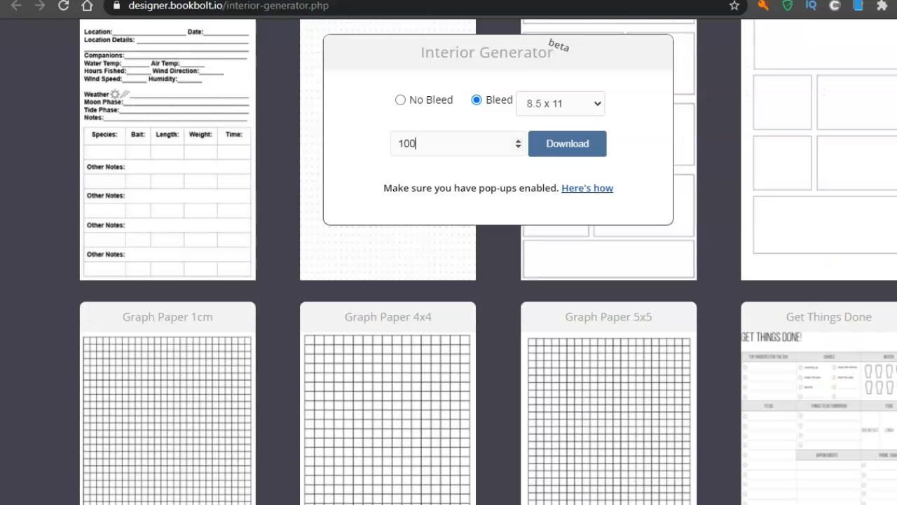
scroll(448, 281, down, 8)
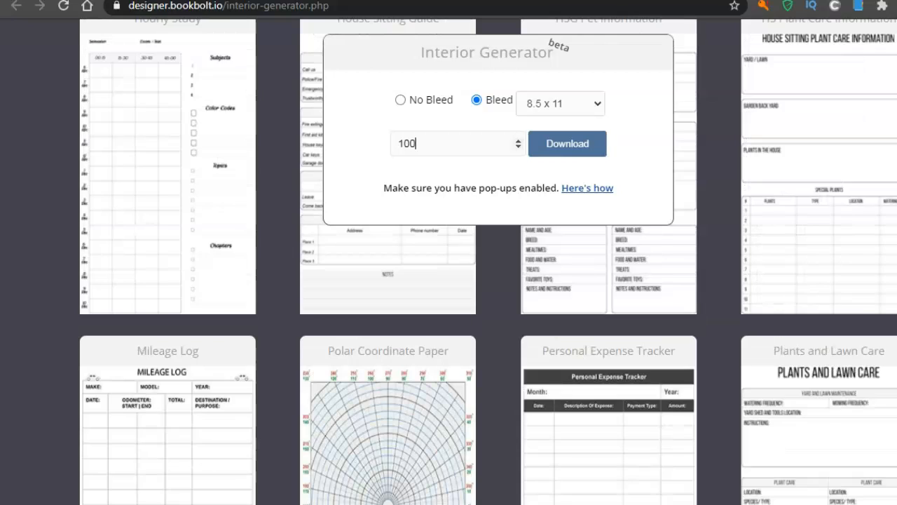
scroll(449, 280, down, 3)
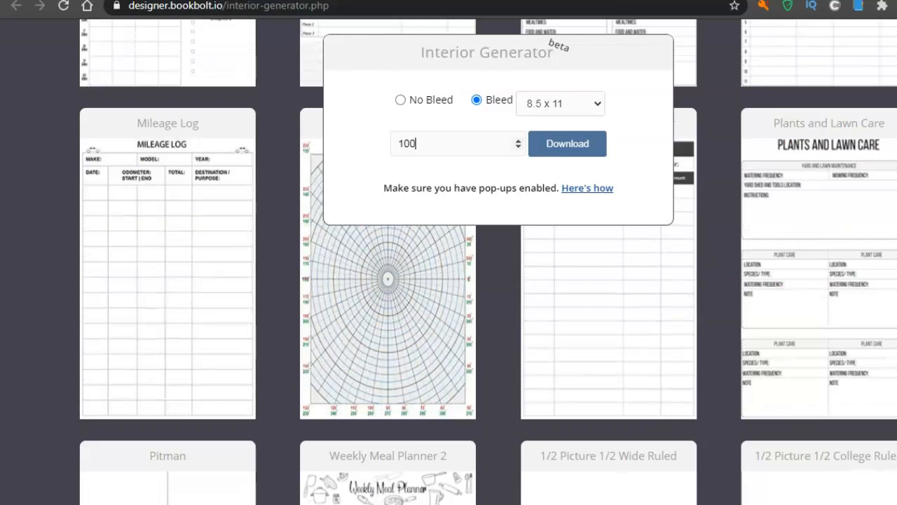
scroll(448, 281, down, 3)
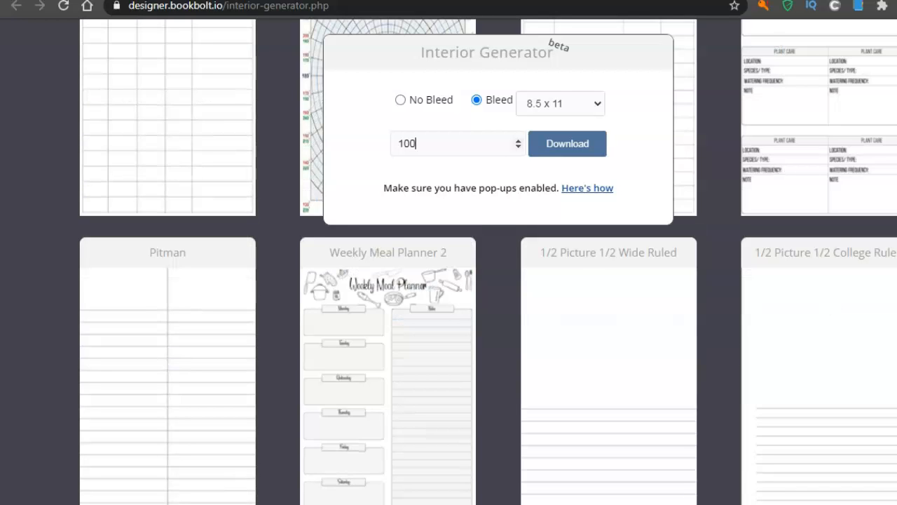
scroll(449, 281, down, 2)
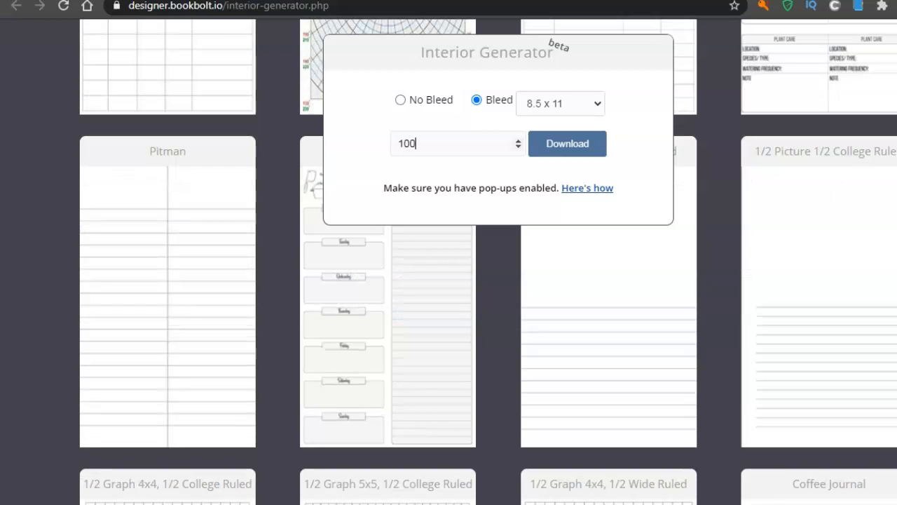
scroll(449, 281, up, 4)
scroll(448, 280, down, 1)
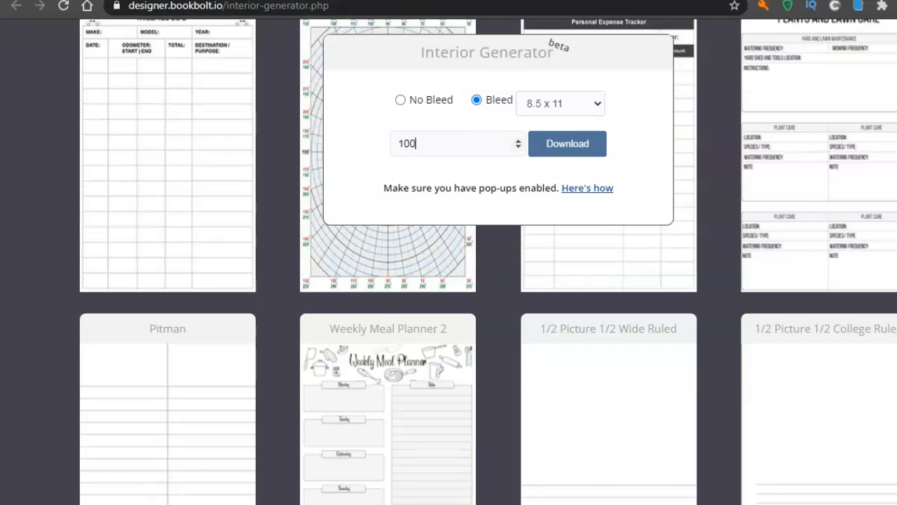
Examine the half-picture, half-graph, handwriting, storyboard and sketchbook layouts further along the interior template gallery
scroll(448, 281, down, 4)
scroll(449, 280, up, 3)
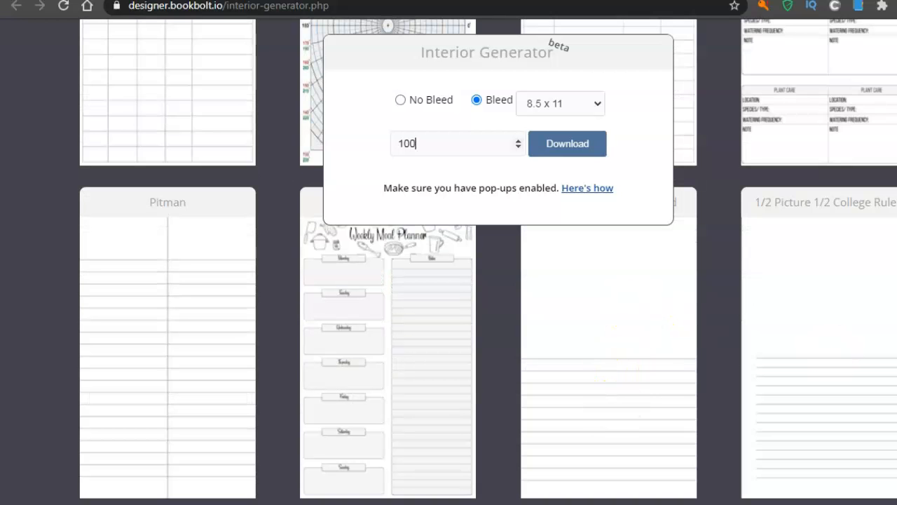
scroll(448, 281, down, 9)
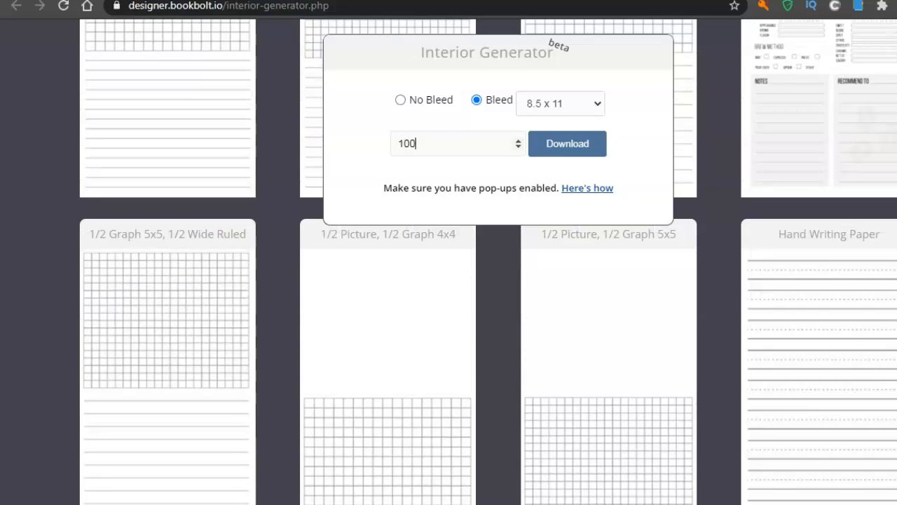
scroll(449, 281, down, 4)
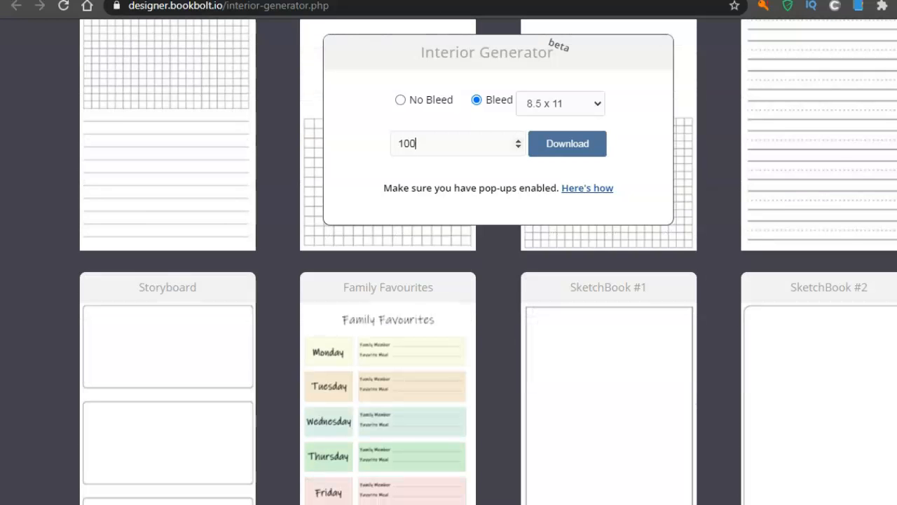
scroll(449, 280, down, 2)
scroll(449, 281, up, 1)
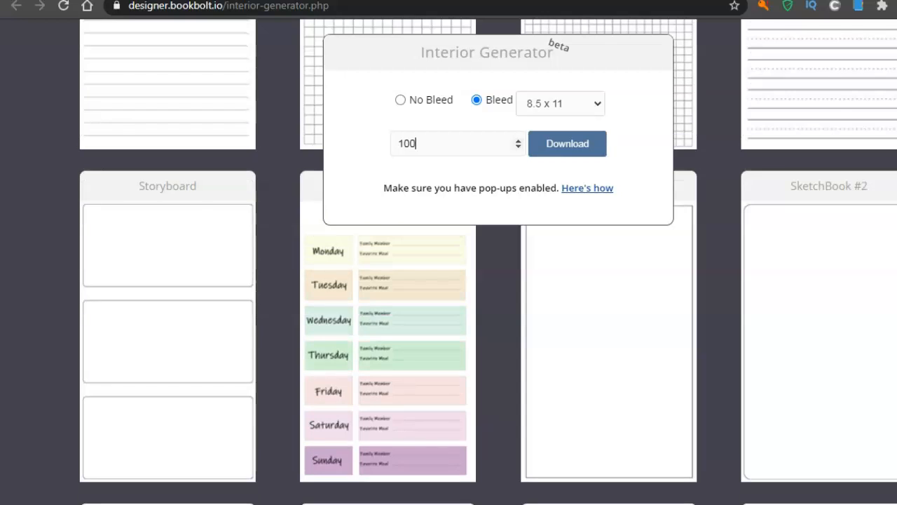
scroll(448, 280, up, 1)
scroll(448, 281, up, 3)
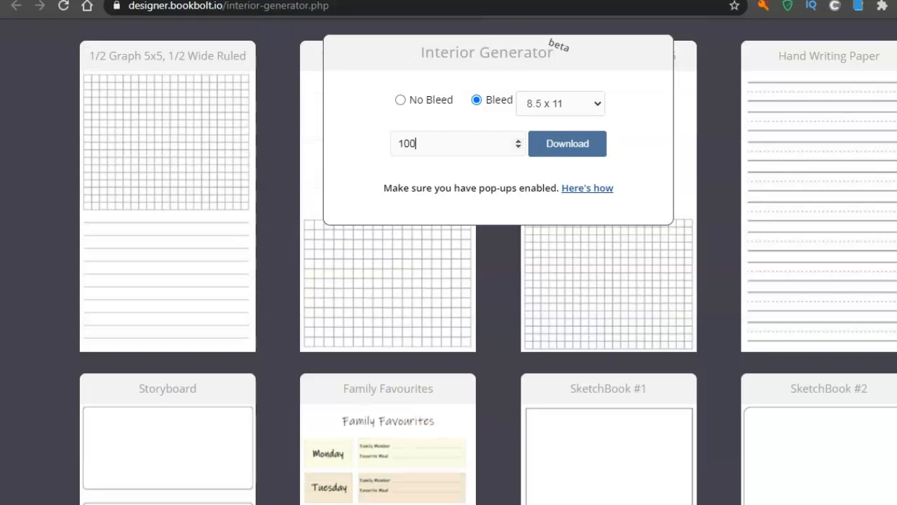
scroll(449, 280, down, 3)
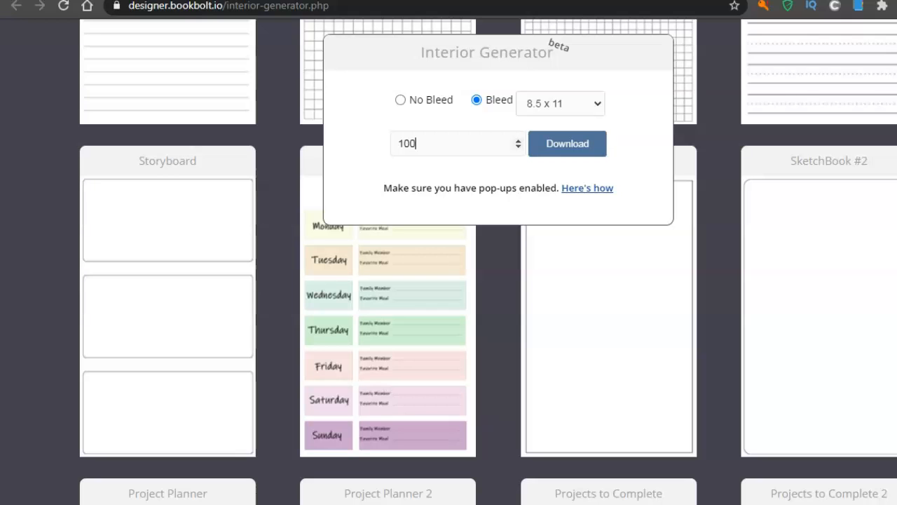
Select the SketchBook #2 interior, set its page size to 8.5 x 11, and generate the interior PDF for download
click(819, 294)
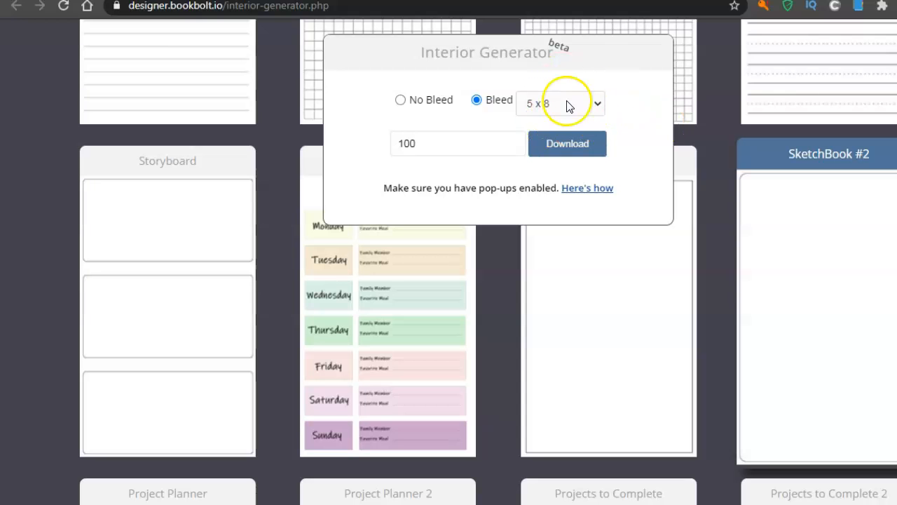
click(596, 104)
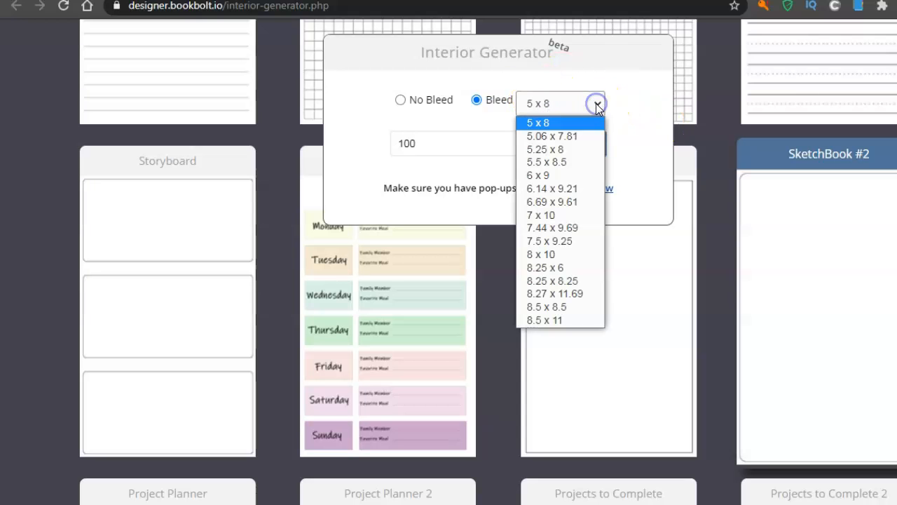
click(564, 321)
click(581, 152)
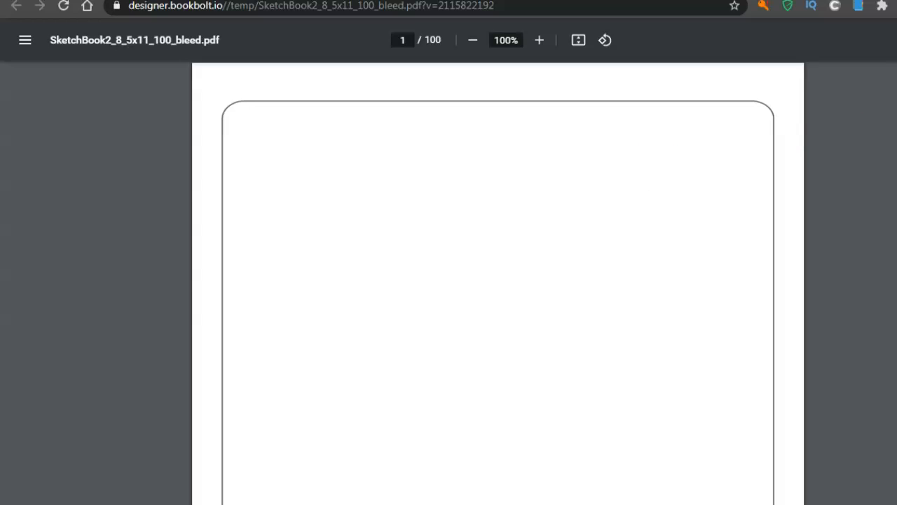
Page through the generated sketchbook interior PDF to check its framed pages, and return to the first page
key(Right)
key(Right)
key(Right)
key(Right)
key(Right)
key(Right)
key(Right)
key(Right)
key(Right)
key(Right)
key(Right)
key(Right)
key(Right)
key(Right)
key(Right)
scroll(498, 280, down, 8)
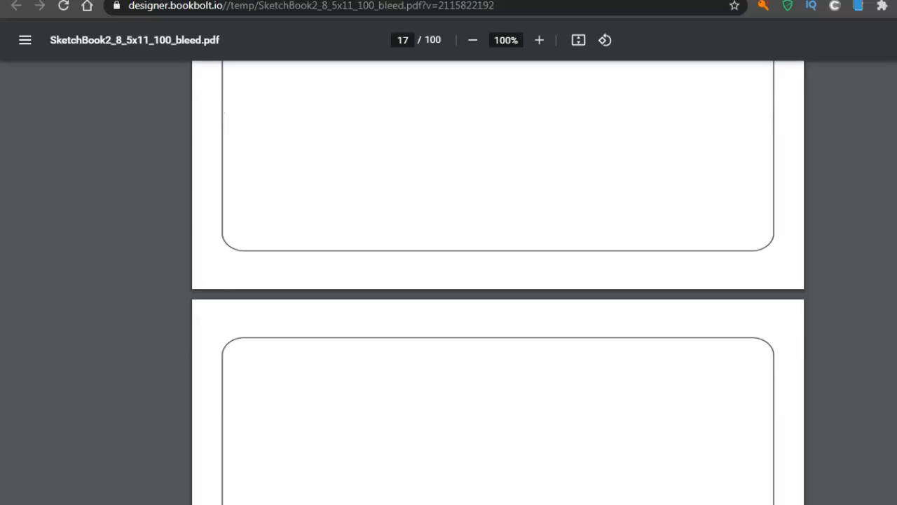
key(Left)
key(Left)
key(Left)
key(Left)
key(Left)
key(Left)
scroll(498, 280, up, 5)
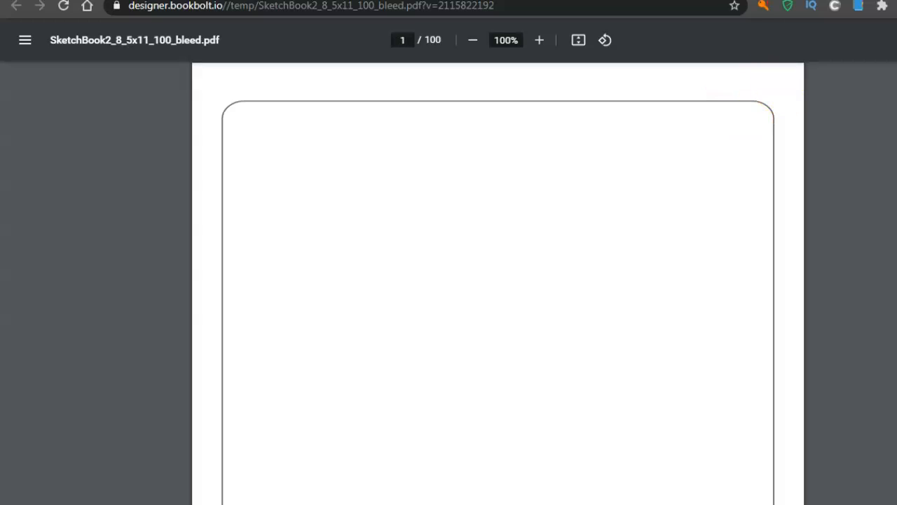
Save the interior PDF to the Downloads folder under the file name SketchBook2_8_5x11_100_bleed.pdf
key(ctrl+s)
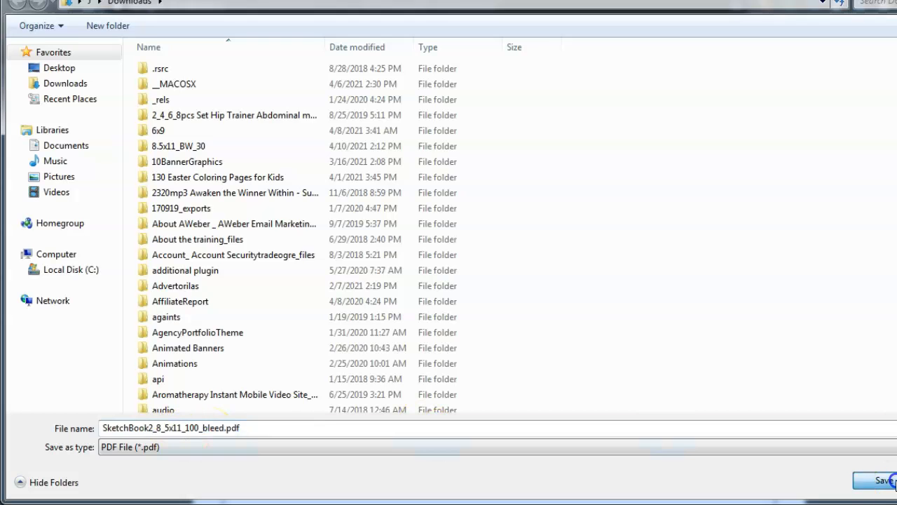
click(883, 481)
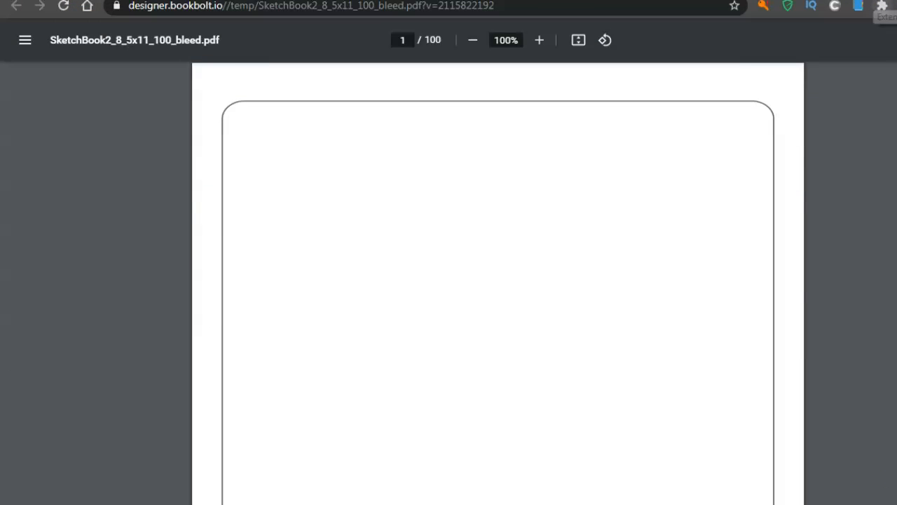
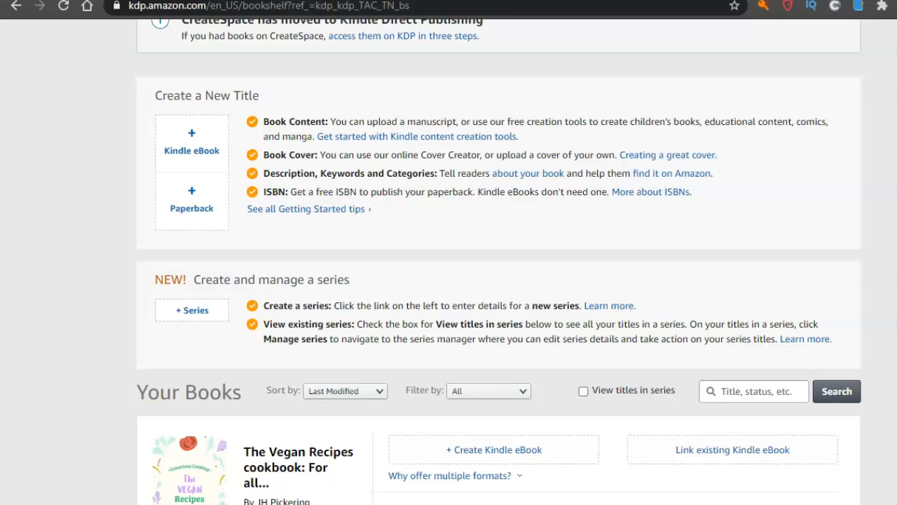
Create a new paperback from the Kindle Direct Publishing bookshelf and enter Sketch Book as its book title
scroll(449, 280, up, 2)
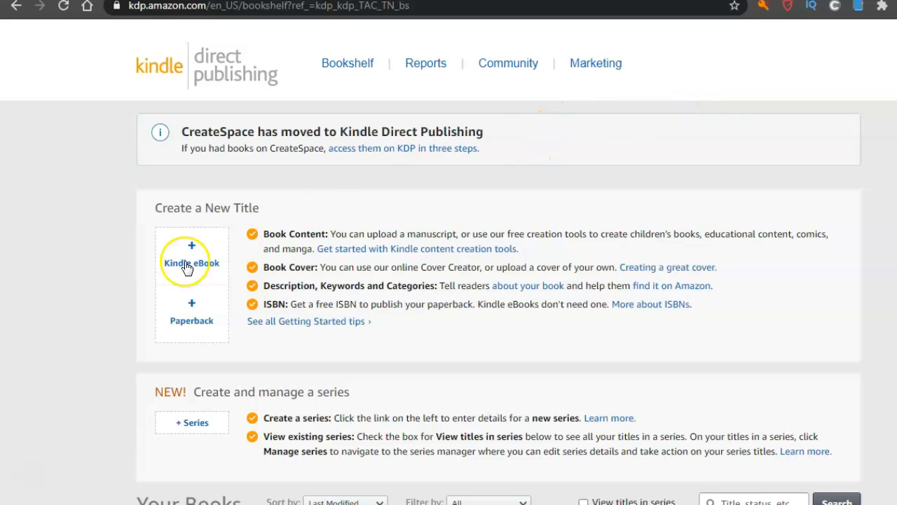
click(203, 320)
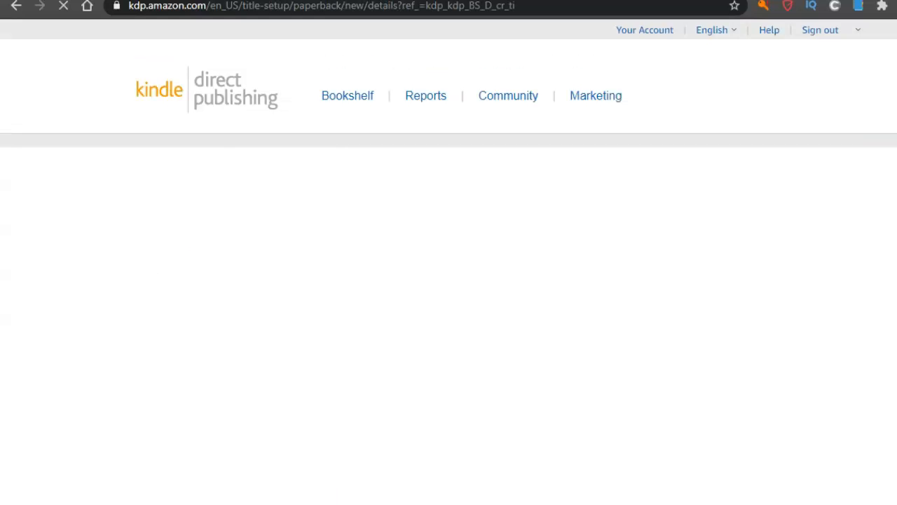
scroll(448, 280, down, 2)
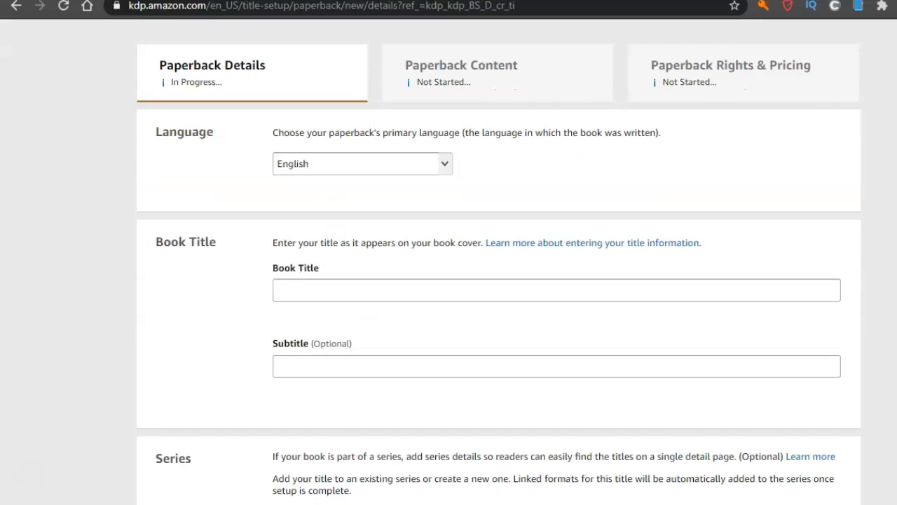
scroll(290, 230, down, 1)
click(310, 235)
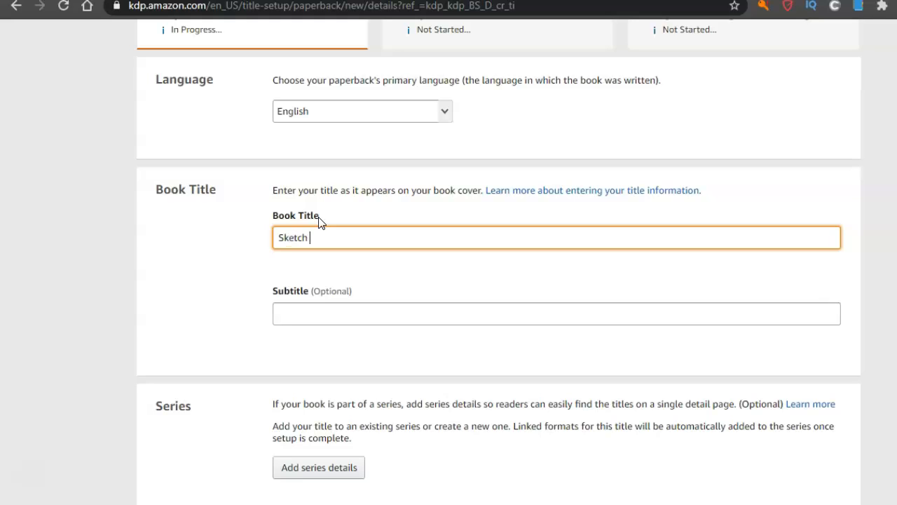
text(ketch Book)
Switch to Book Bolt's Cloud research results and examine the title and listing details of the leading sketch book
click(786, 0)
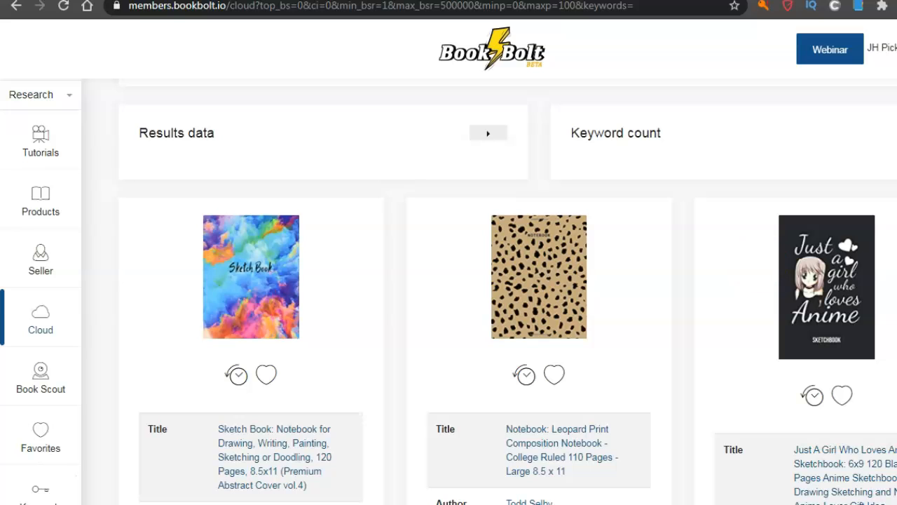
scroll(449, 281, down, 7)
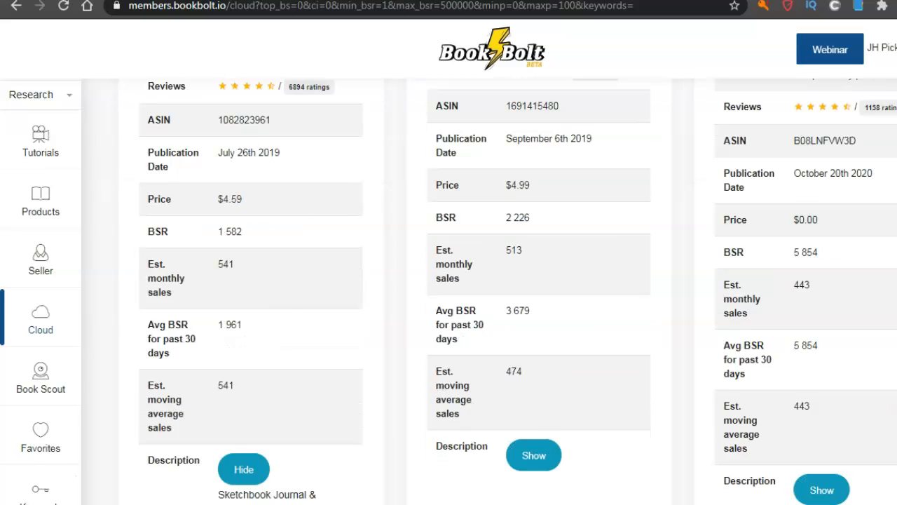
scroll(449, 280, up, 12)
scroll(449, 280, down, 3)
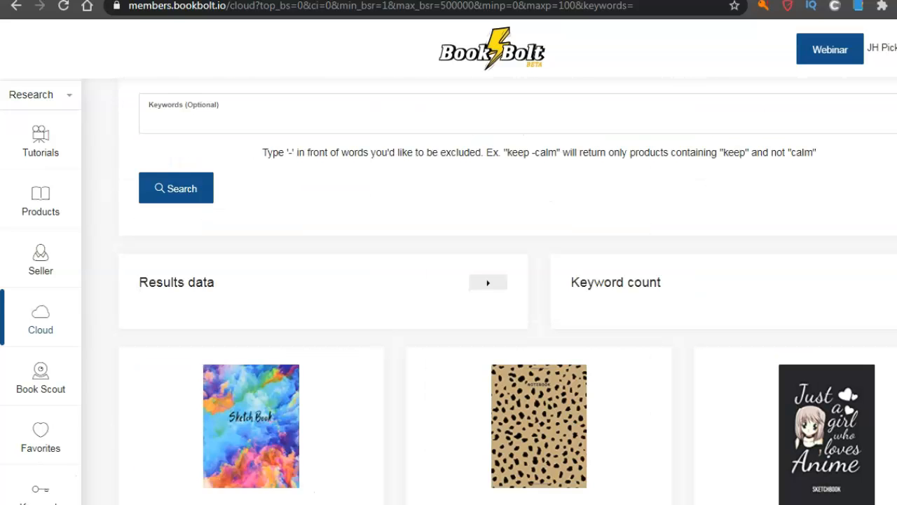
scroll(448, 280, down, 3)
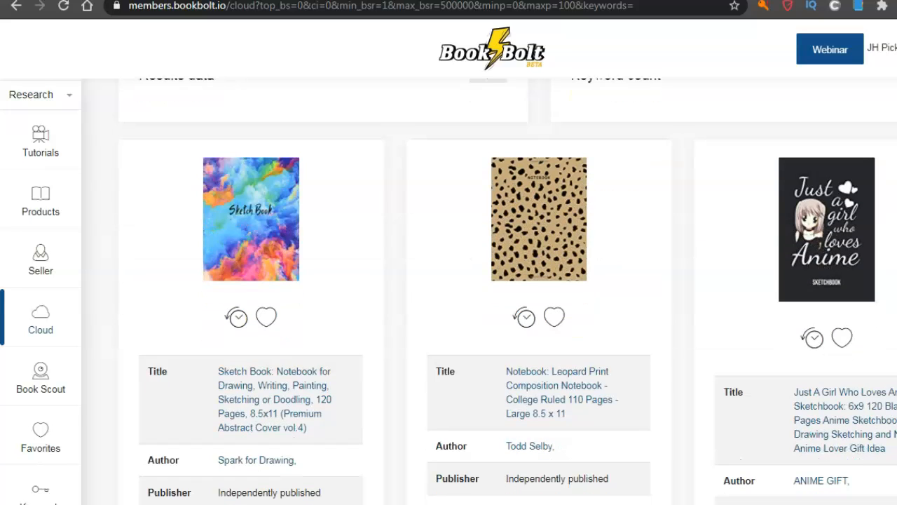
Open the abstract Sketch Book's Amazon page and copy the part of its title from "Notebook for Drawing" through "8.5x11"
click(271, 385)
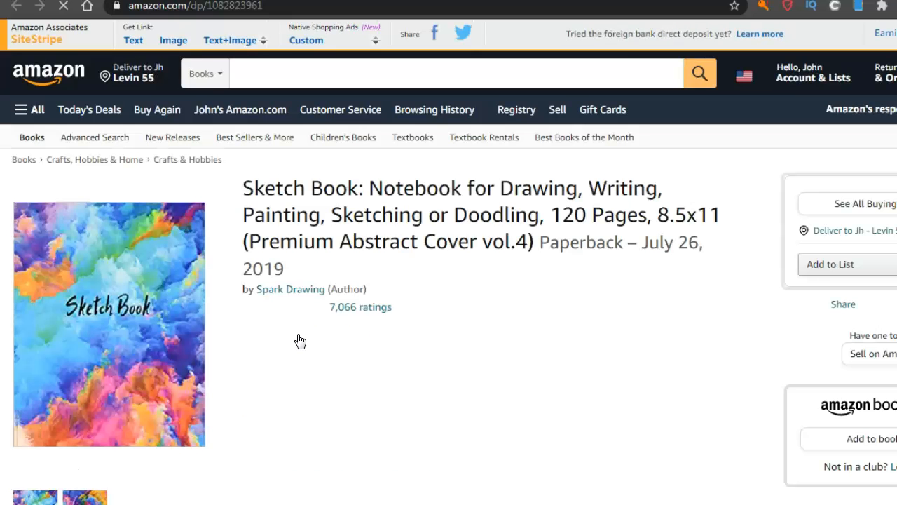
mouse_move(366, 183)
mouse_down()
mouse_move(403, 217)
mouse_move(746, 222)
mouse_move(681, 190)
mouse_up()
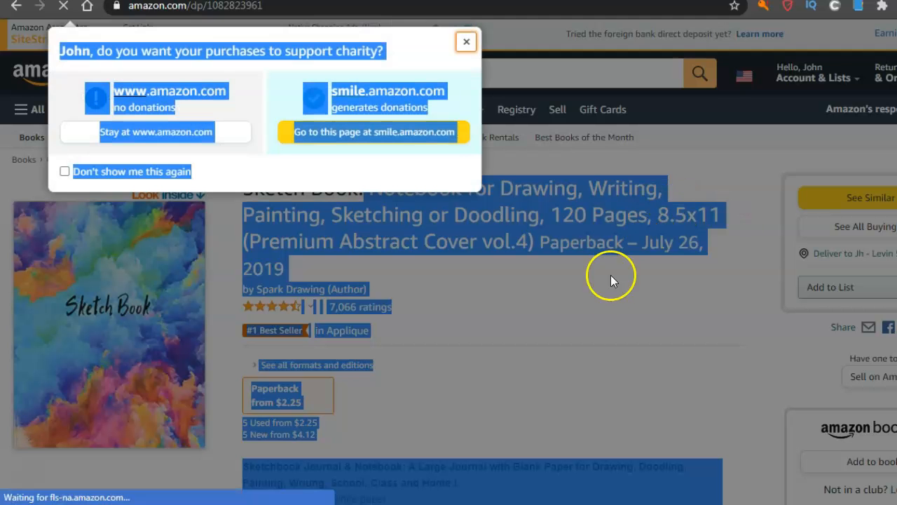
click(466, 41)
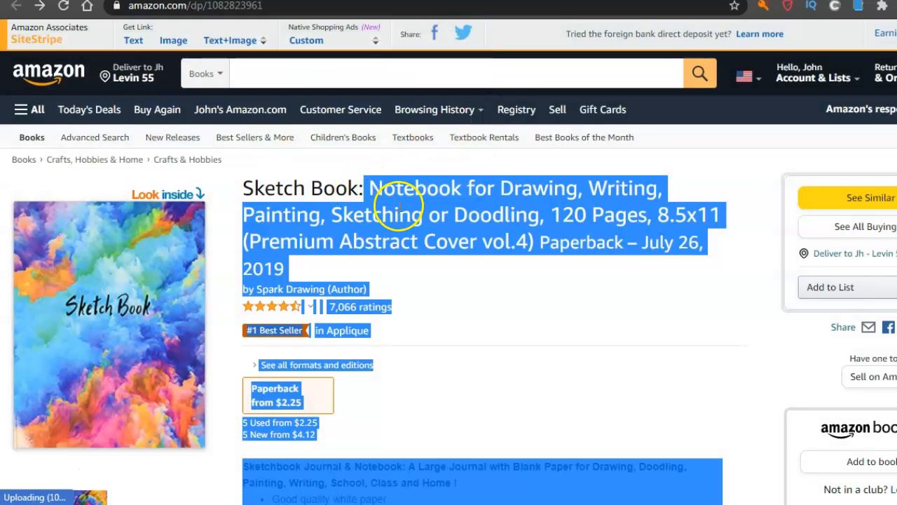
click(414, 163)
mouse_move(368, 184)
mouse_down()
mouse_move(462, 227)
mouse_move(726, 217)
mouse_up()
right_click(595, 203)
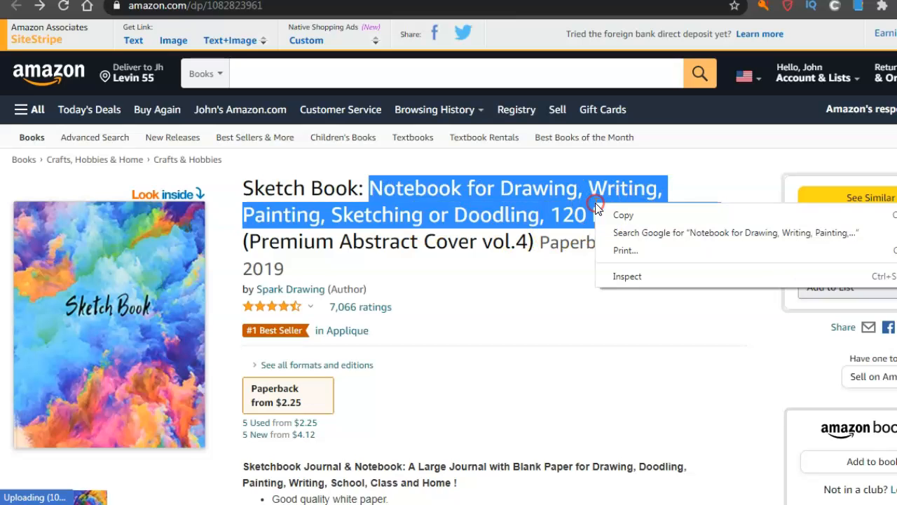
click(616, 213)
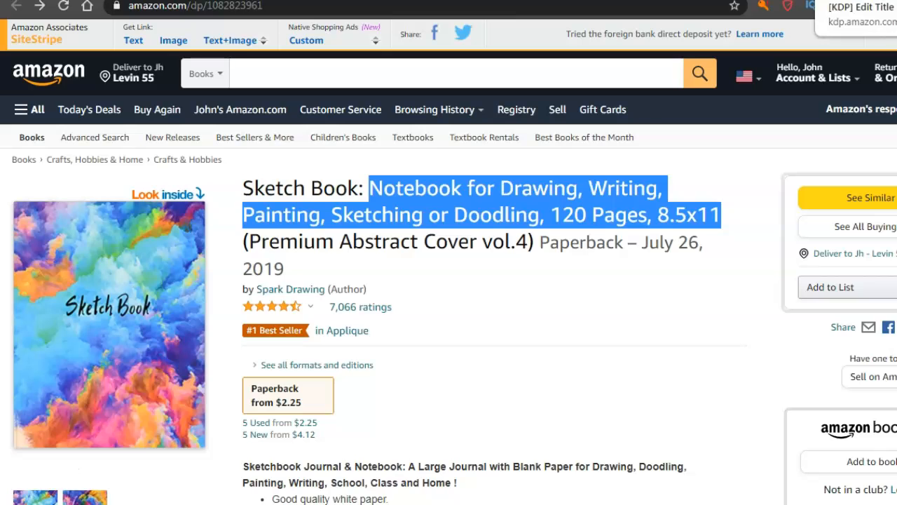
Switch to the KDP title setup page and paste "Notebook for Drawing, Writing, Painting, Sketching or Doodling, 120 Pages, 8.5x11" as the subtitle
click(852, 2)
click(328, 316)
right_click(328, 314)
click(371, 197)
click(659, 320)
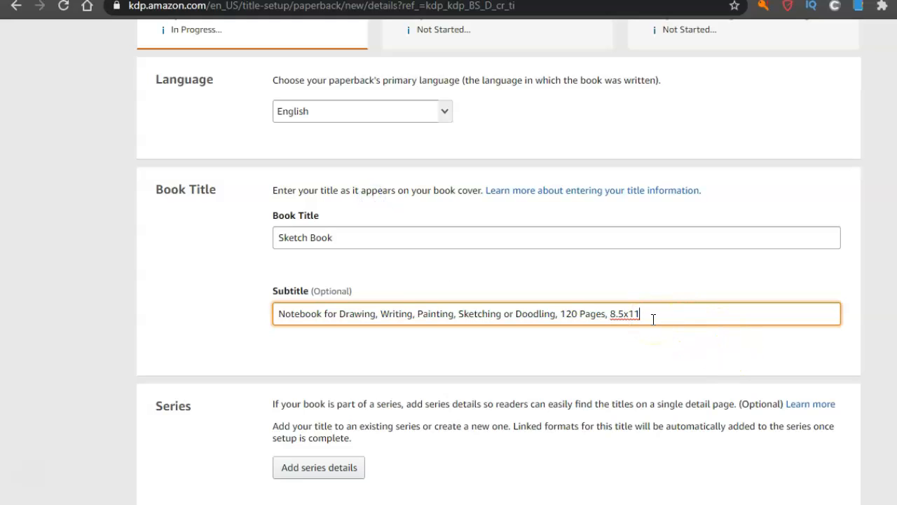
click(655, 319)
Fill in the primary author's first and last name from the saved autofill entry
scroll(655, 319, down, 2)
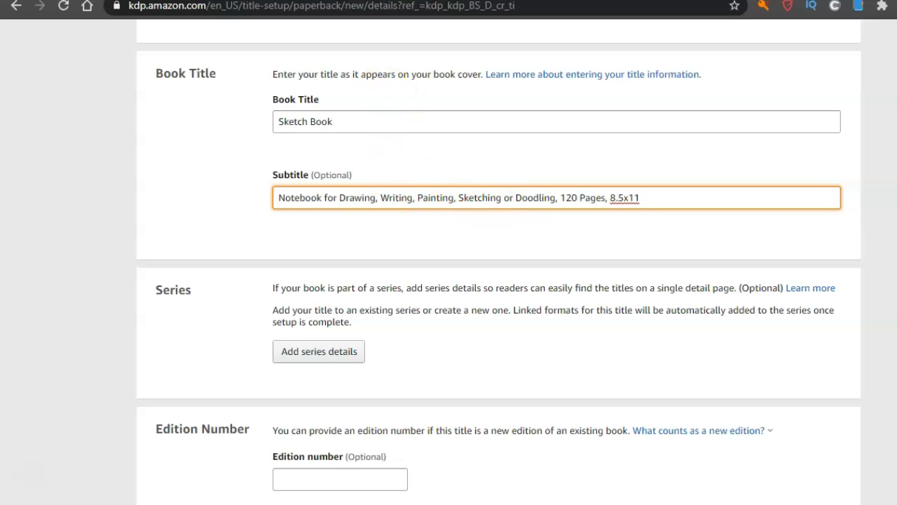
scroll(498, 261, down, 2)
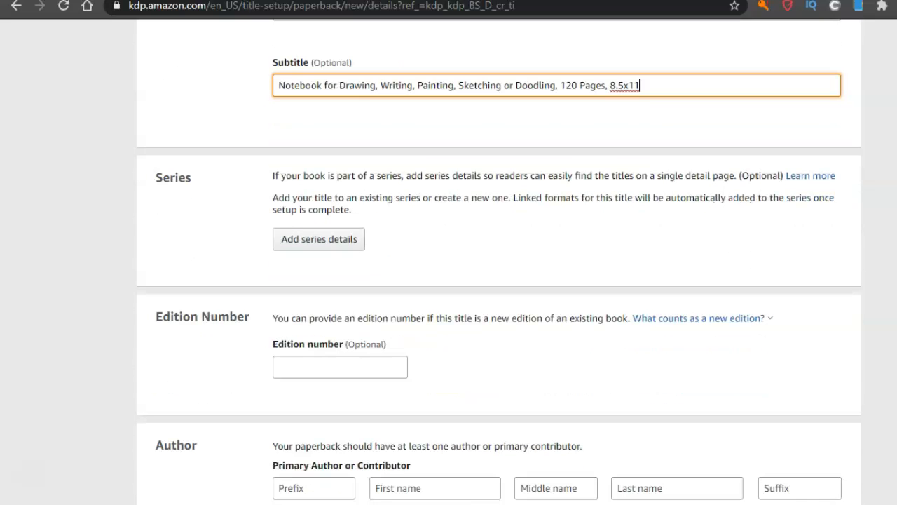
scroll(423, 285, down, 4)
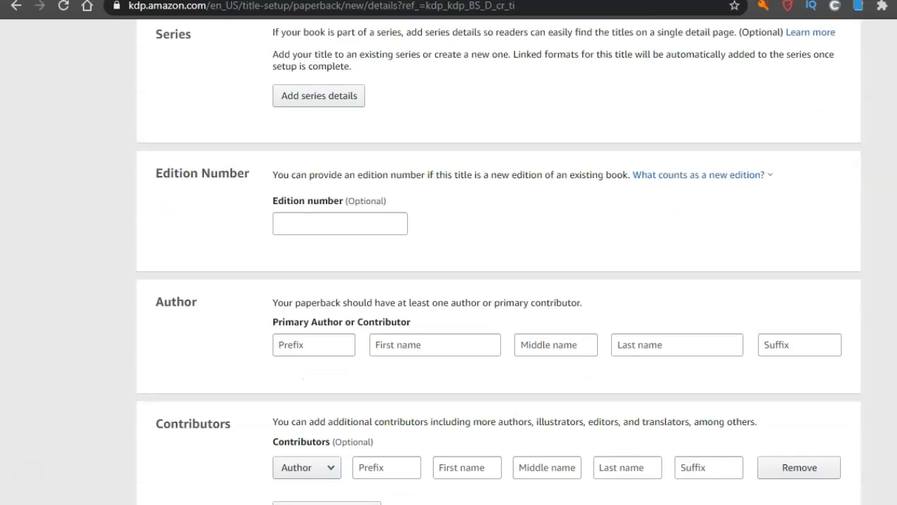
click(423, 284)
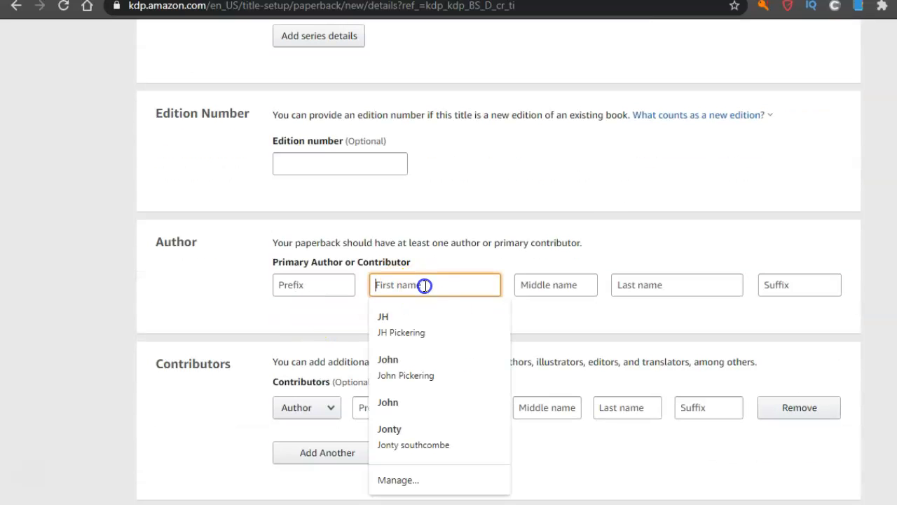
click(420, 328)
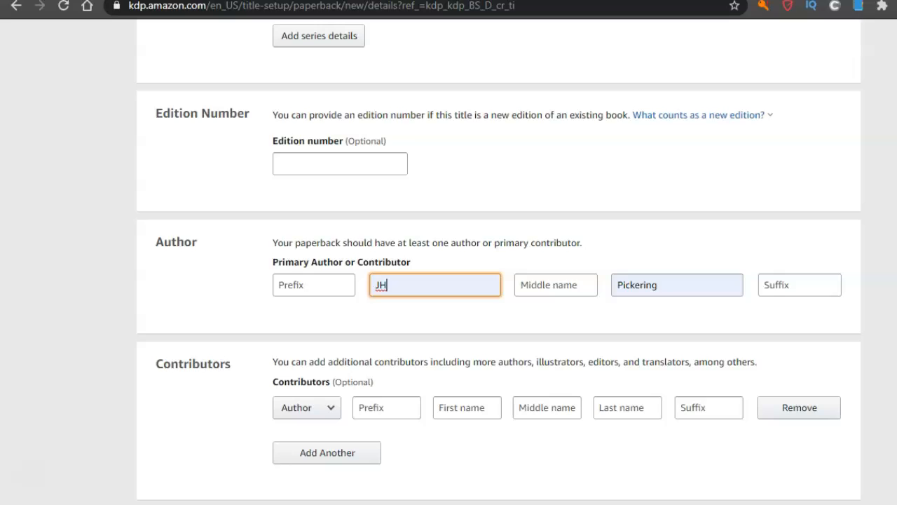
Paste the copied subtitle text as plain text into the book's description
scroll(498, 262, down, 4)
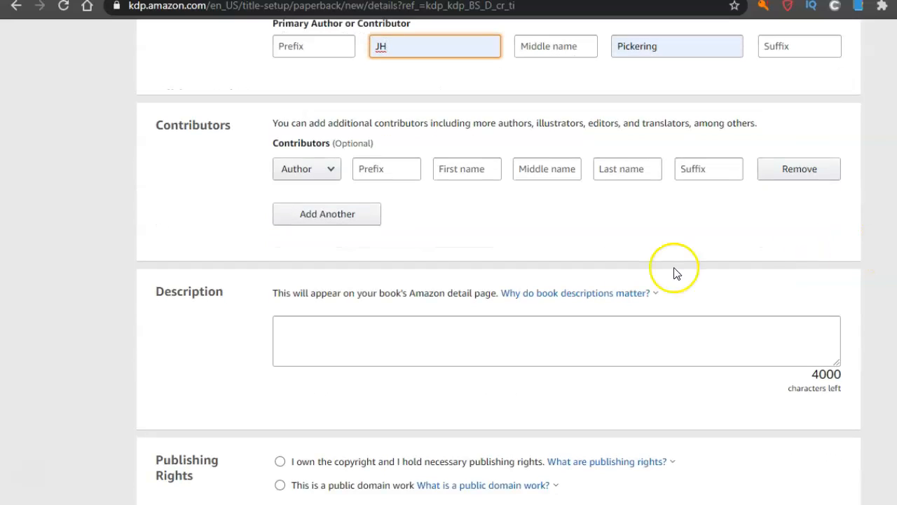
click(412, 326)
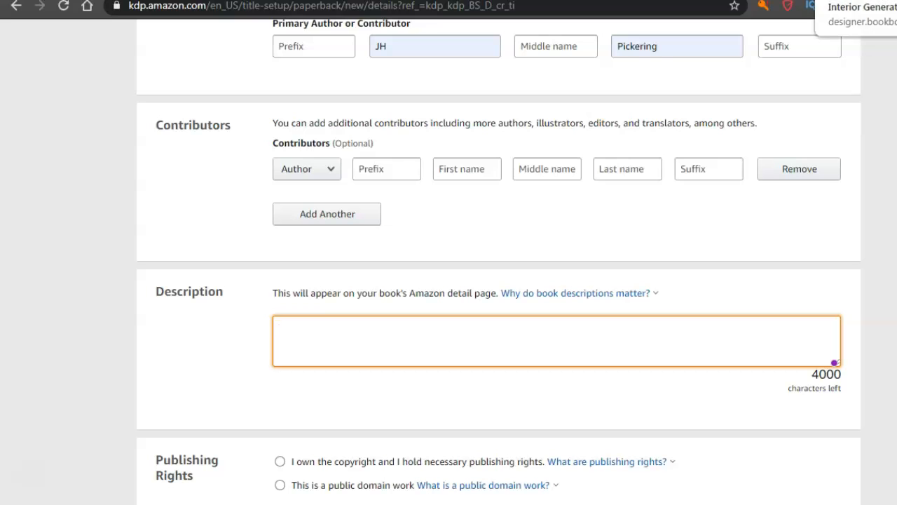
right_click(340, 333)
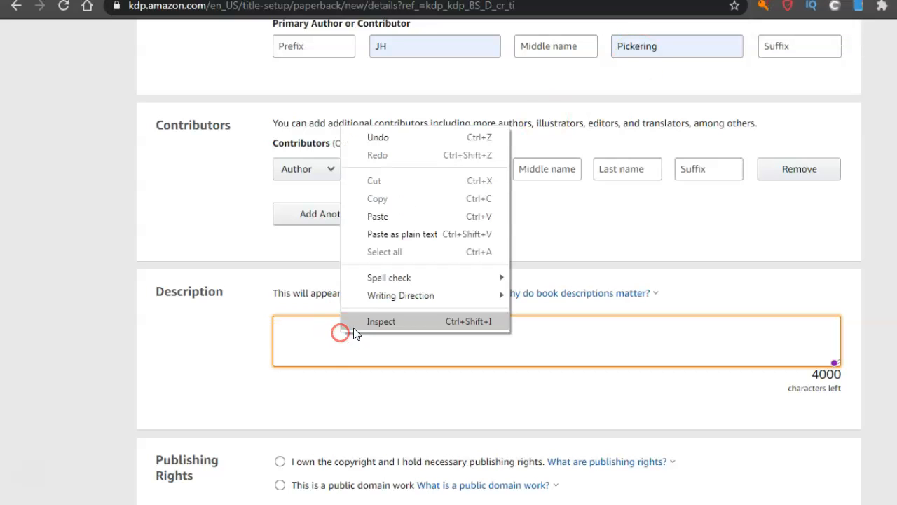
click(393, 233)
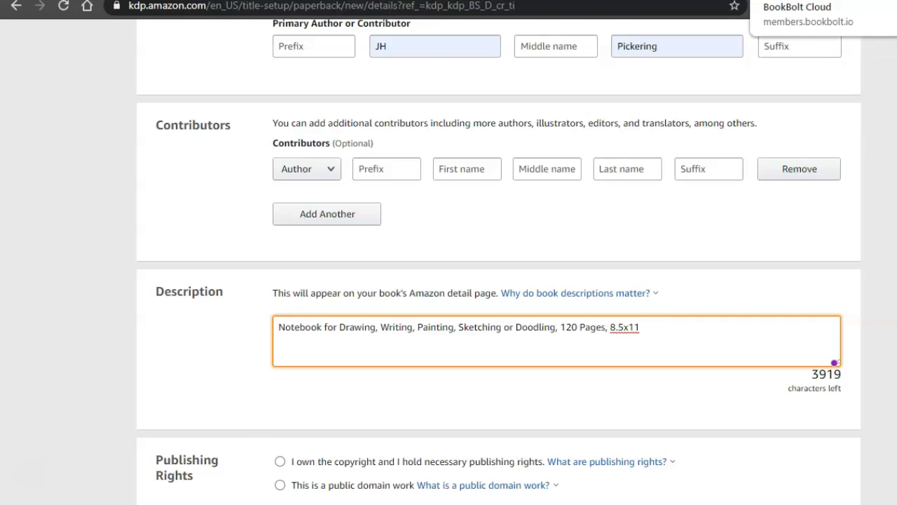
Switch to Book Bolt Cloud and copy the full description text of the abstract Sketch Book listing
click(806, 2)
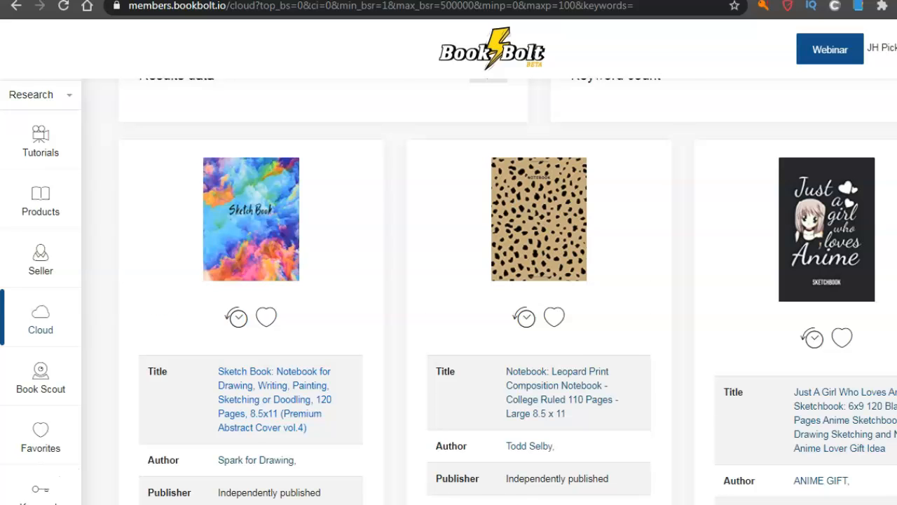
scroll(449, 294, down, 7)
scroll(448, 295, down, 2)
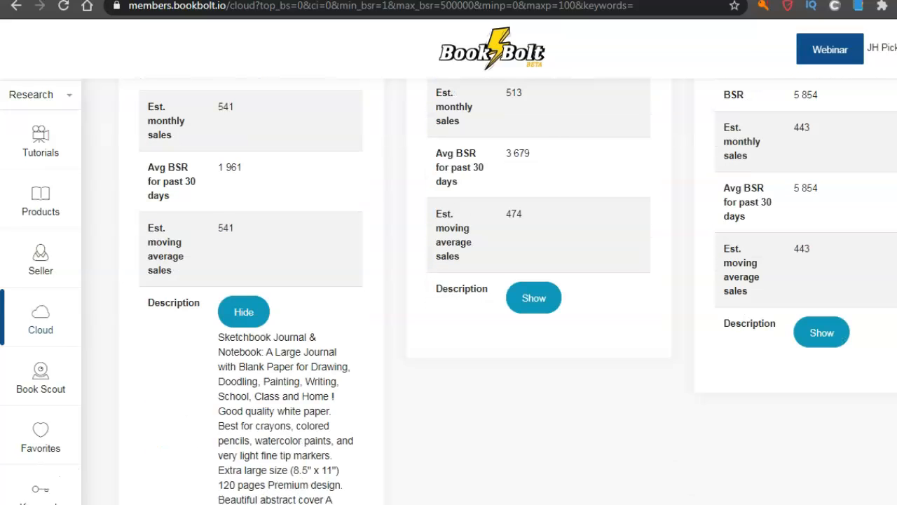
scroll(449, 294, down, 3)
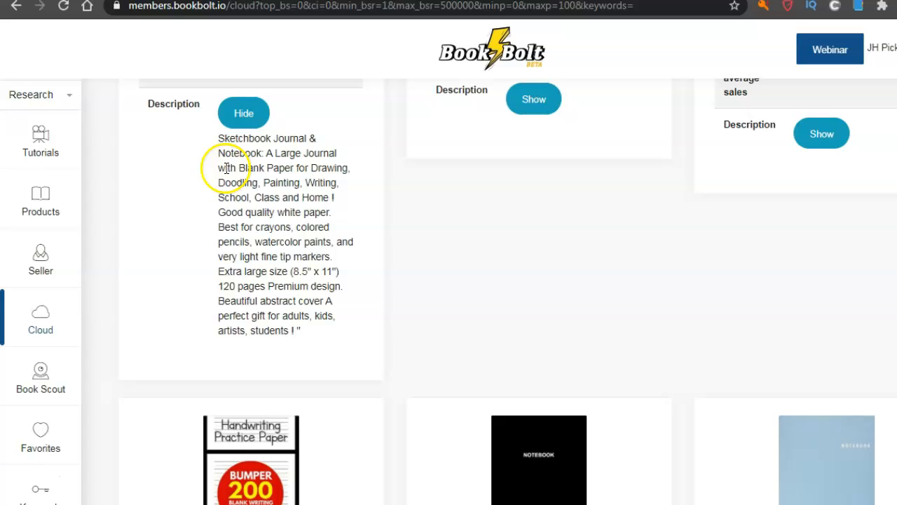
mouse_move(217, 137)
mouse_down()
mouse_move(258, 313)
mouse_move(304, 340)
mouse_up()
right_click(261, 237)
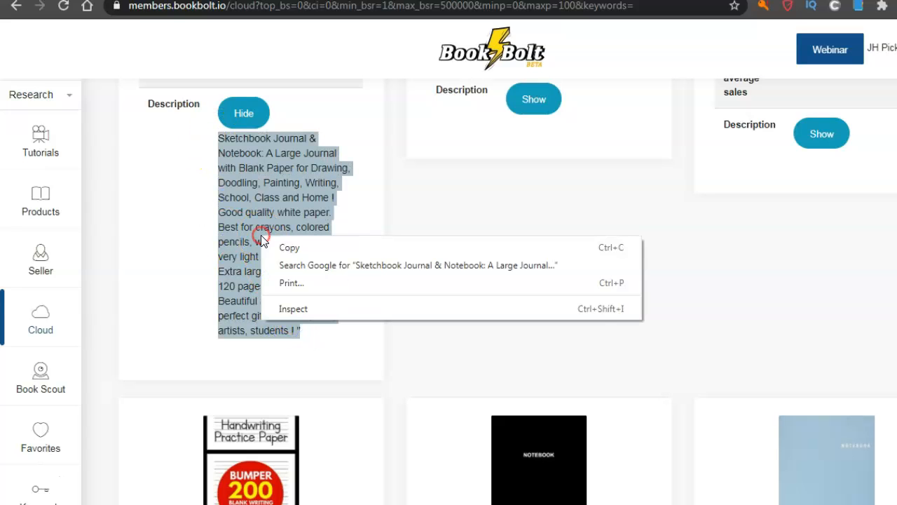
click(290, 248)
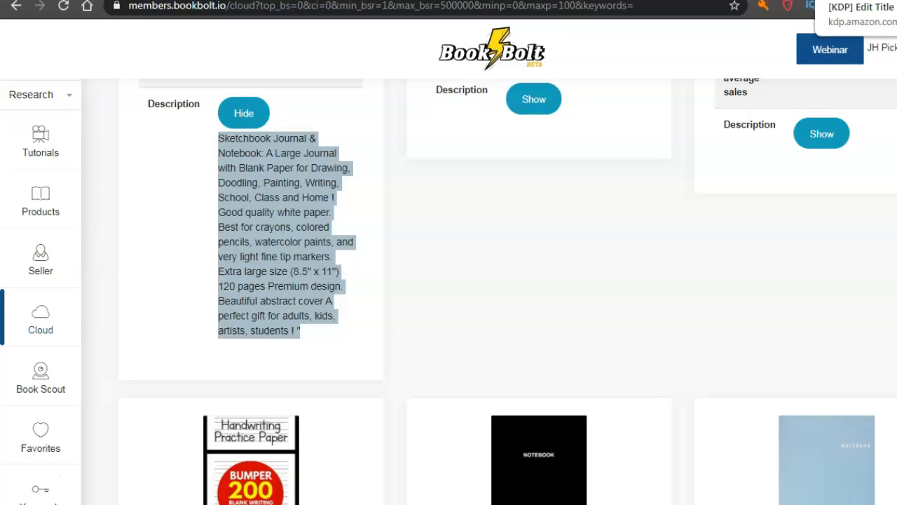
Return to the KDP form, add a period after the description text and append the copied Sketch Book description
click(827, 0)
click(471, 335)
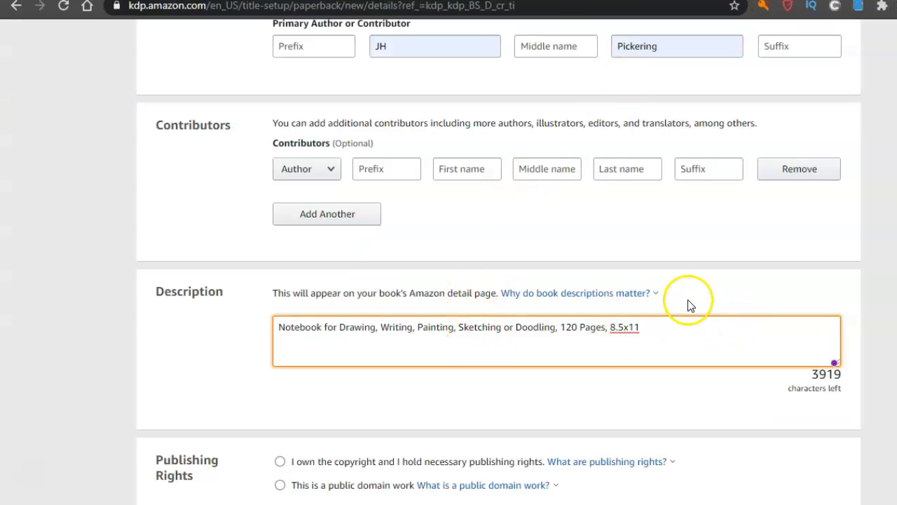
text(.)
key(ctrl+v)
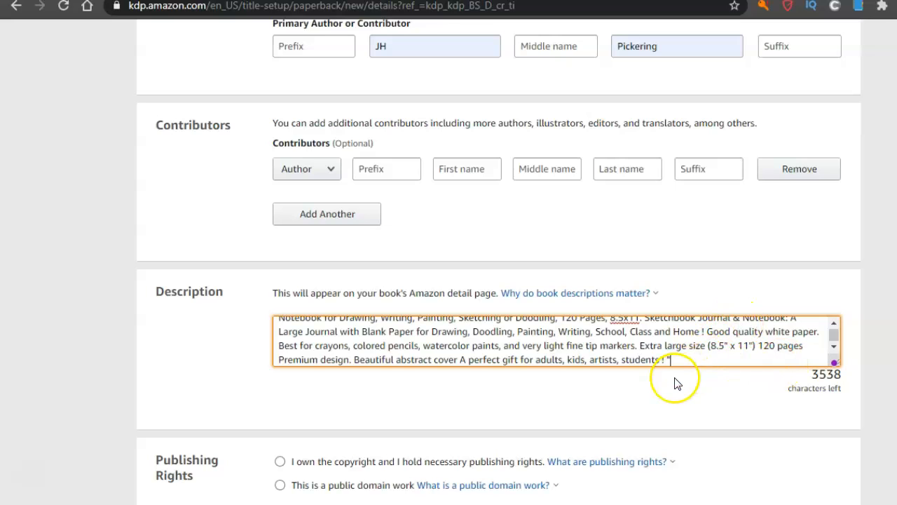
Change the page count that follows "Extra large size (8.5" x 11")" in the description to 100 pages
click(835, 322)
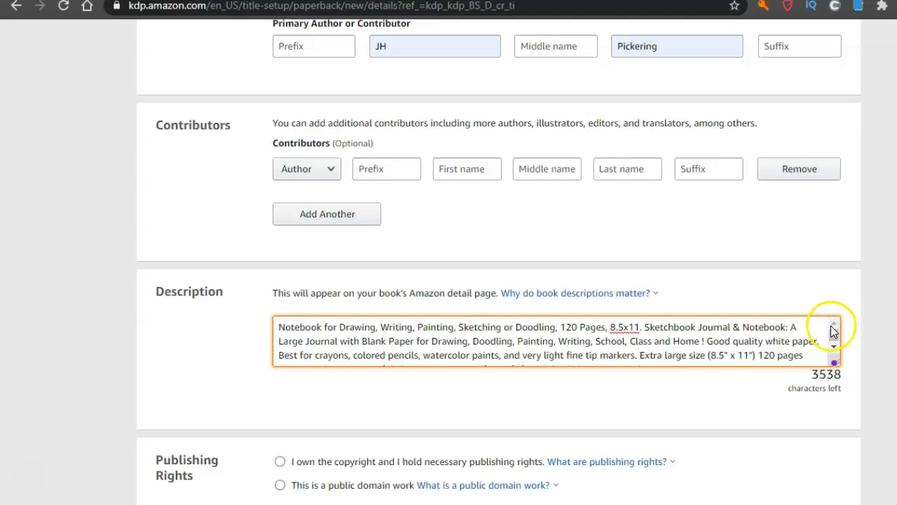
click(775, 355)
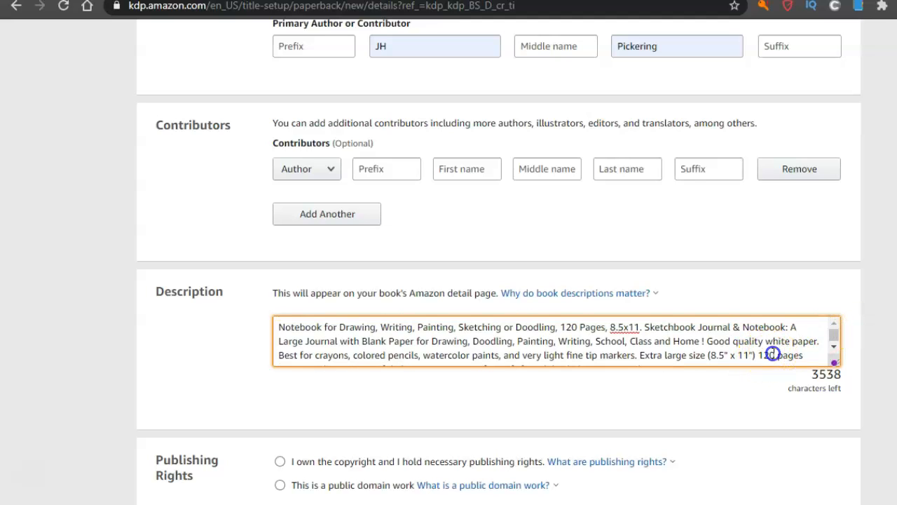
key(BackSpace)
key(BackSpace)
text(00)
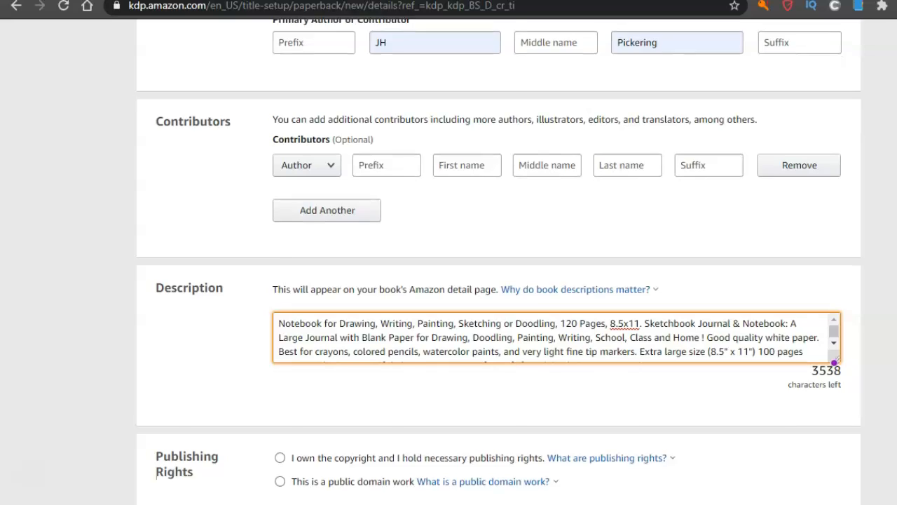
Set the book's publishing rights to "This is a public domain work"
scroll(872, 326, down, 1)
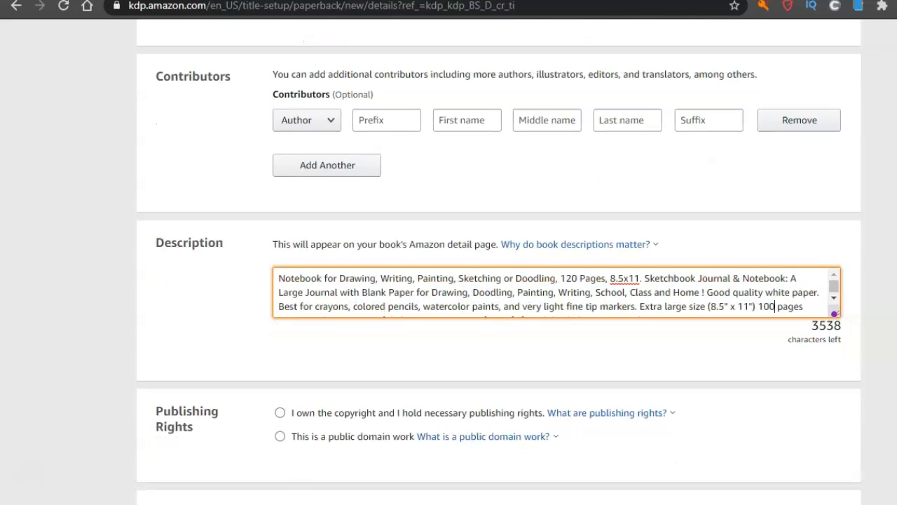
scroll(871, 327, down, 1)
click(276, 388)
click(801, 381)
click(281, 386)
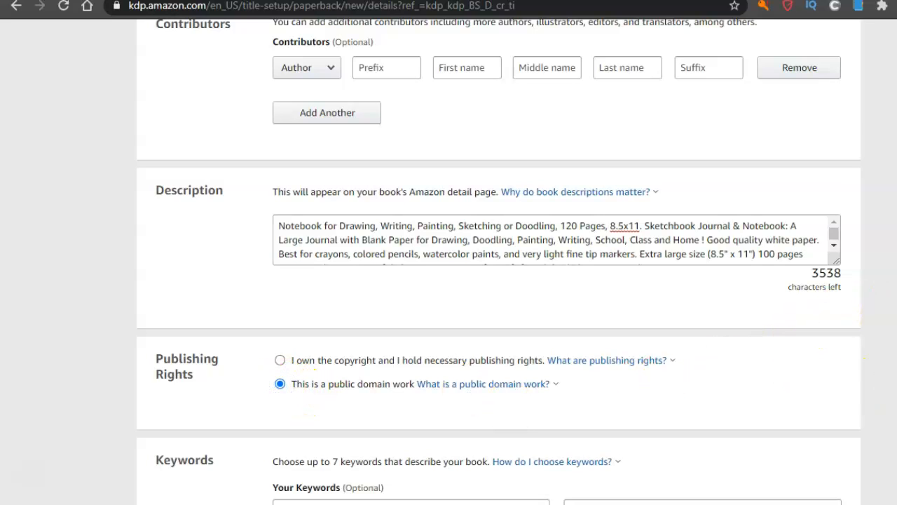
Copy "Sketchbook Journal & Notebook" from the description and paste it as the first keyword
scroll(448, 281, down, 2)
scroll(449, 280, down, 1)
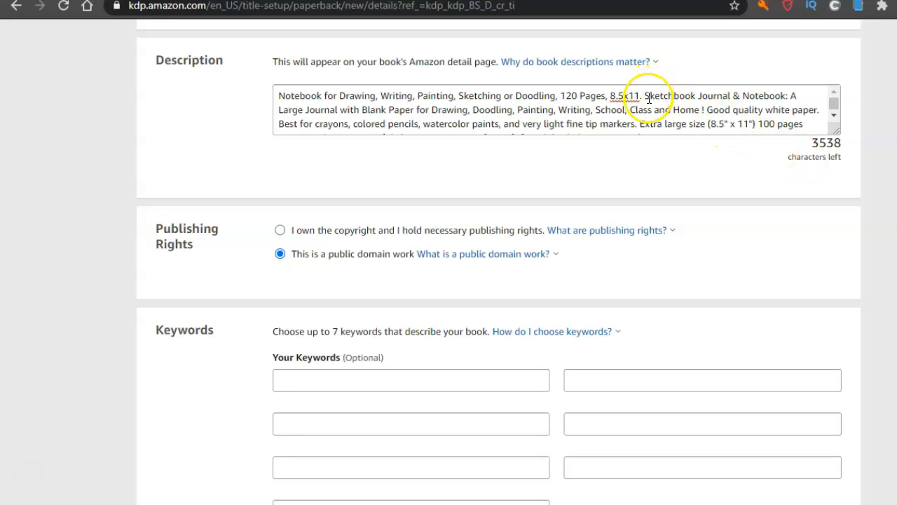
drag(644, 95, 786, 98)
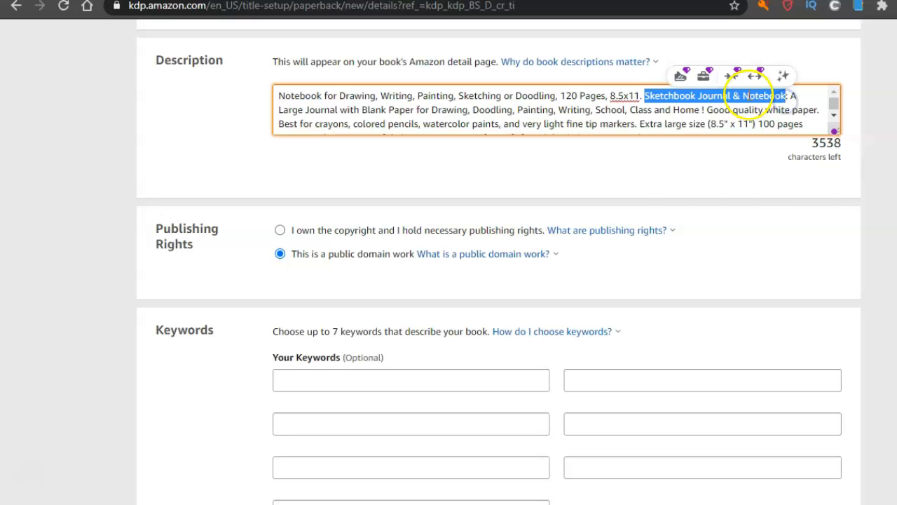
right_click(749, 101)
click(748, 124)
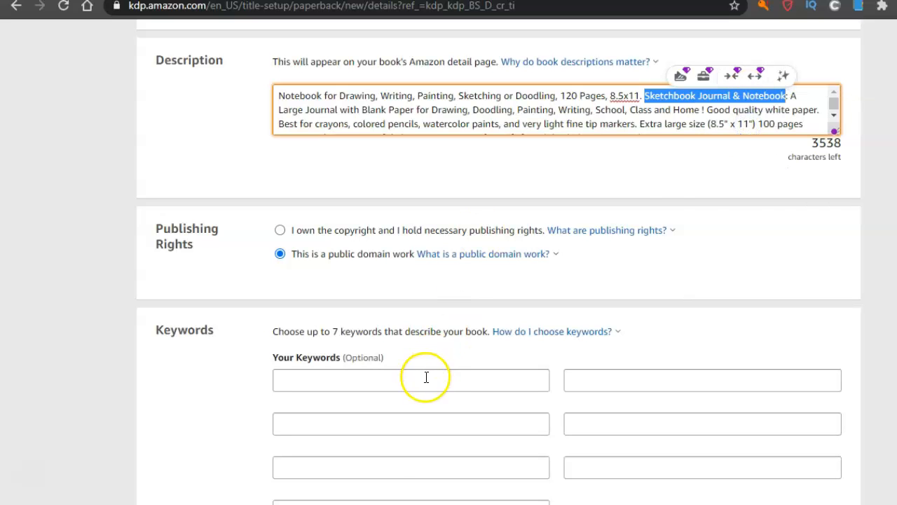
click(425, 377)
right_click(425, 377)
click(438, 315)
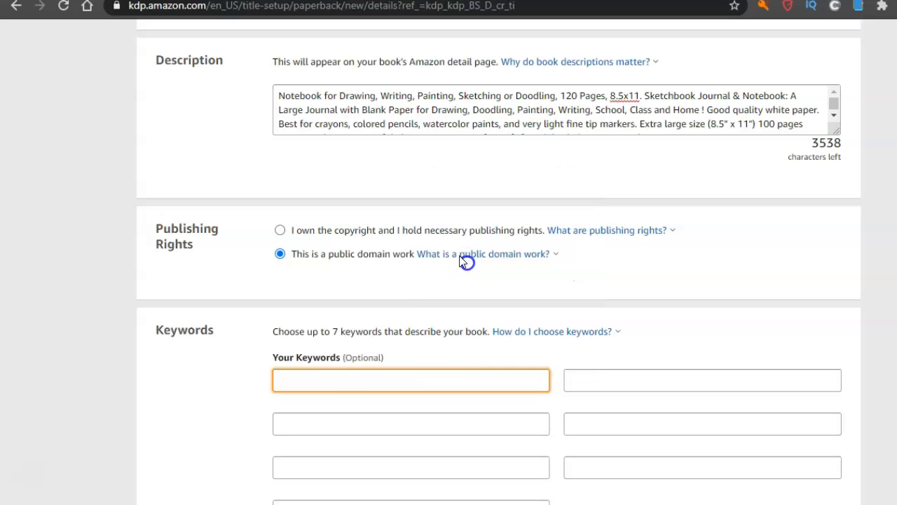
click(466, 260)
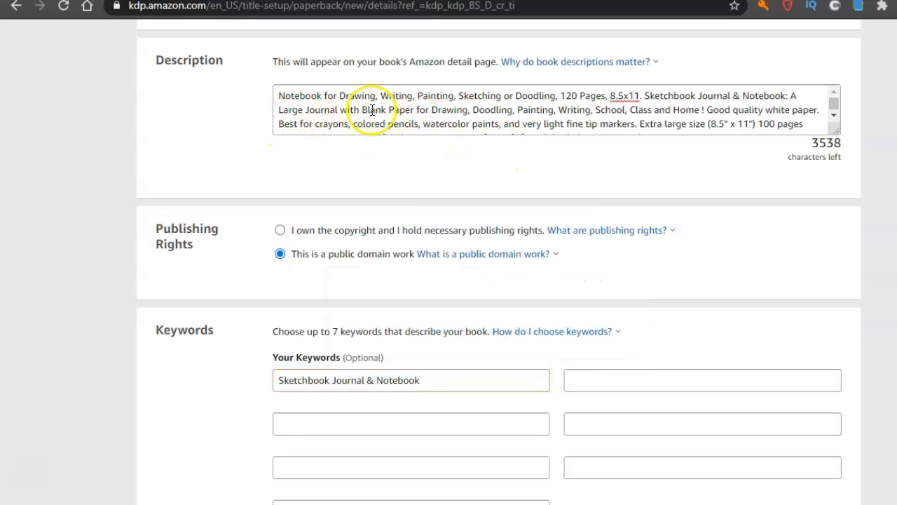
Copy "Blank Paper for Drawing, Doodling, Painting, Writing, School, Class and Home" from the description and paste it as the second keyword
mouse_move(363, 110)
mouse_down()
mouse_move(465, 121)
mouse_move(467, 111)
mouse_move(651, 121)
mouse_move(701, 110)
mouse_up()
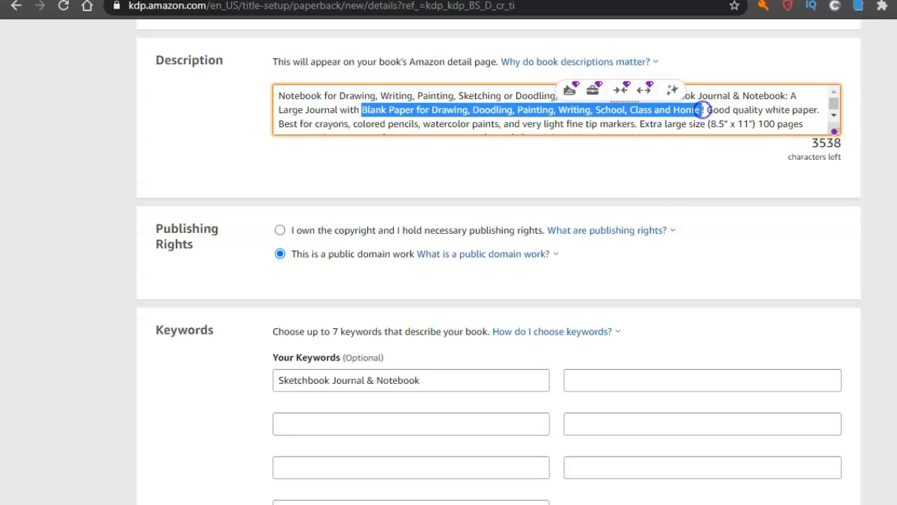
right_click(677, 112)
click(683, 144)
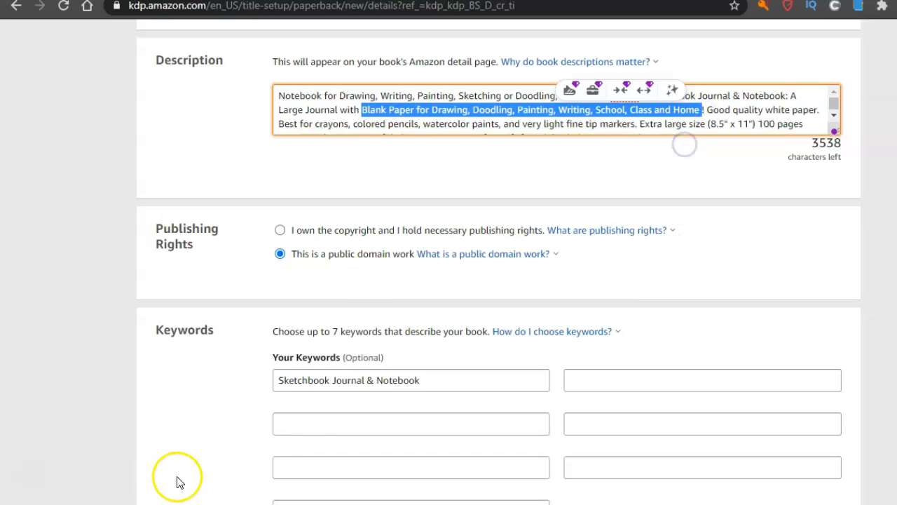
click(301, 424)
right_click(302, 424)
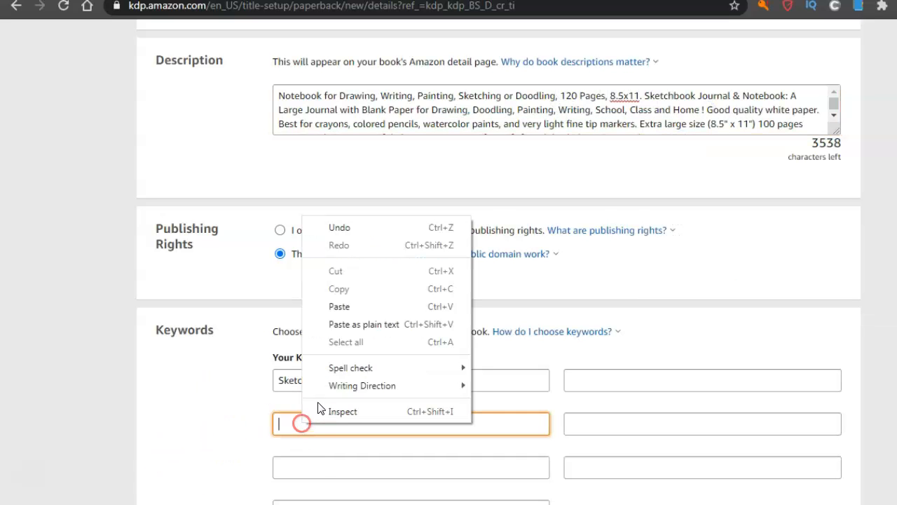
click(340, 306)
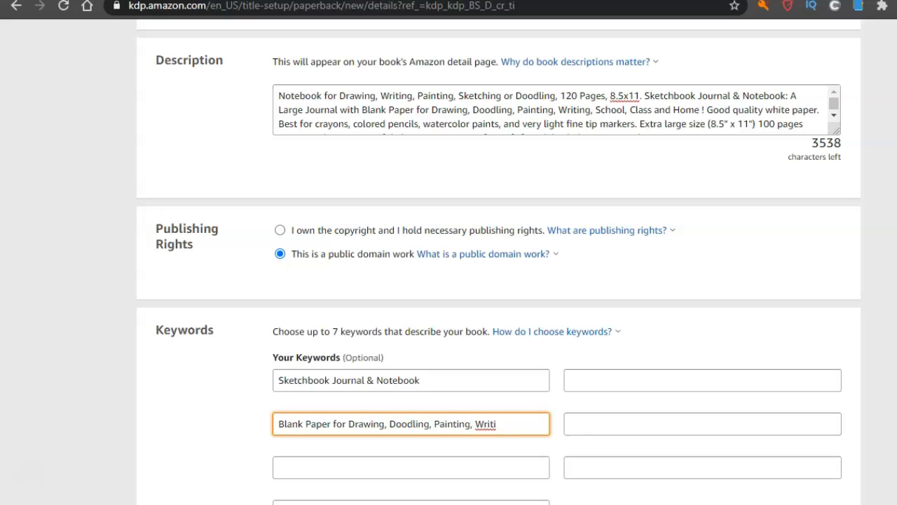
Trim the end of the second keyword so it reads "Blank Paper for Drawing, Doodling, Painting"
scroll(500, 260, down, 1)
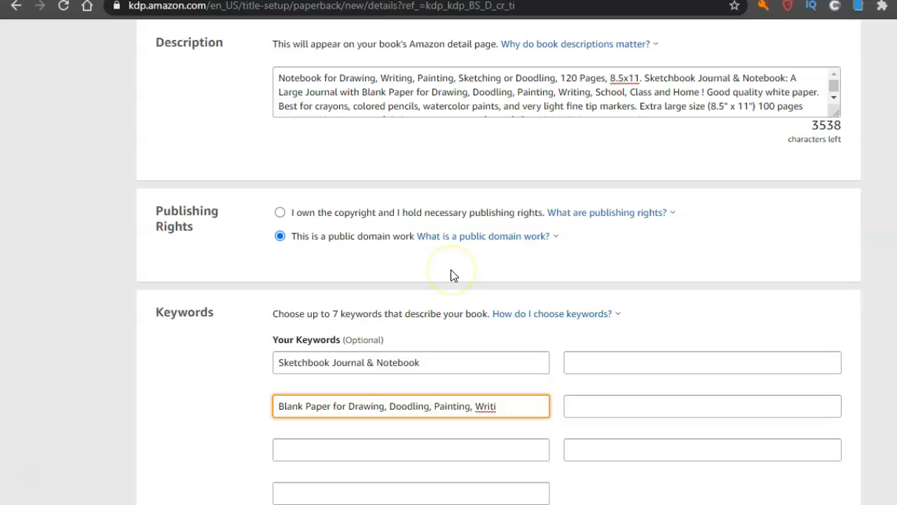
key(BackSpace)
key(BackSpace)
key(BackSpace)
key(BackSpace)
key(BackSpace)
key(BackSpace)
key(BackSpace)
Enter "sketch book" as the third keyword and make the fourth keyword field active
click(315, 450)
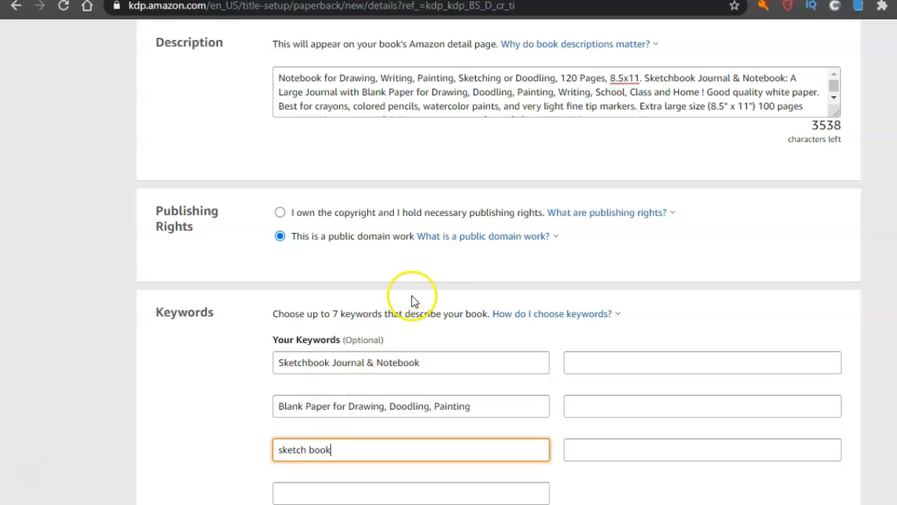
click(498, 93)
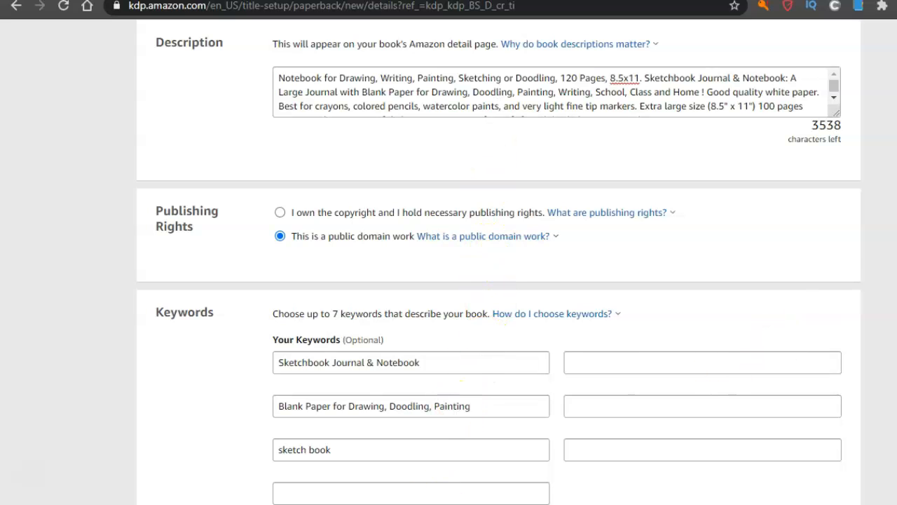
scroll(250, 317, down, 2)
click(327, 368)
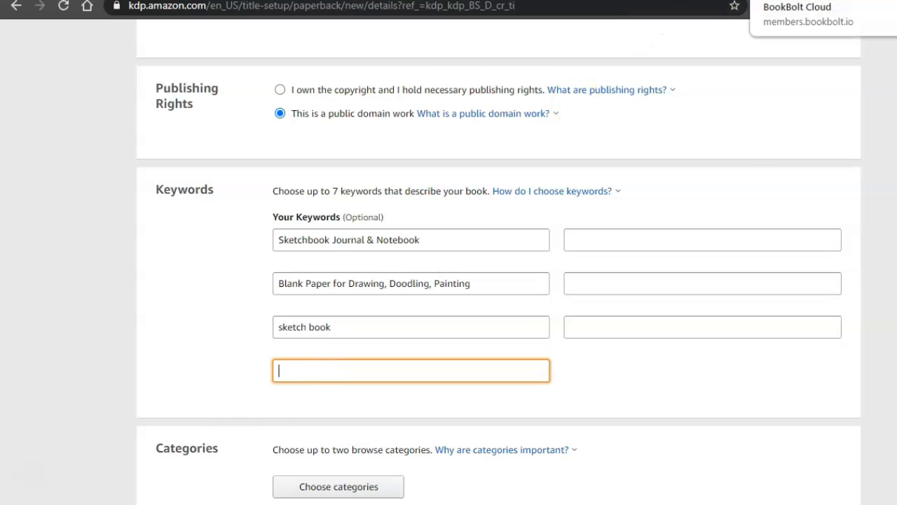
Switch to Book Bolt and open its Keywords research tool
click(806, 1)
click(138, 270)
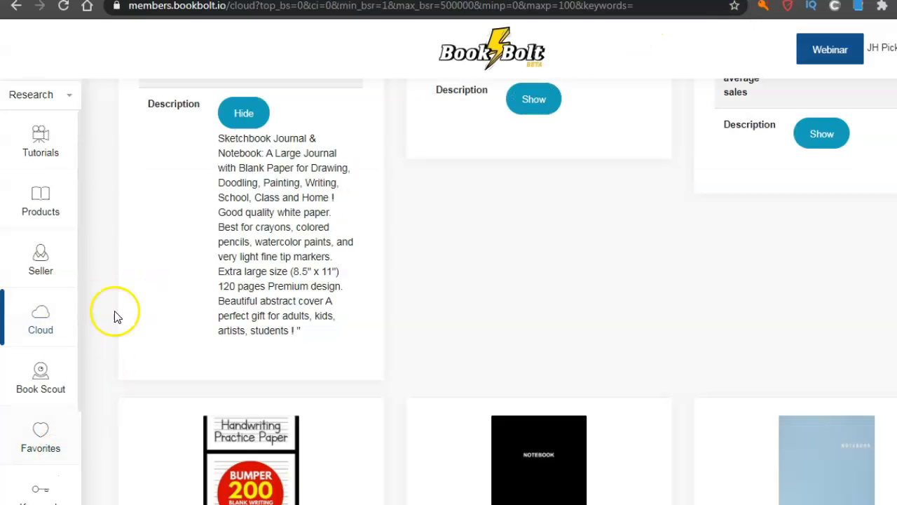
drag(77, 168, 93, 321)
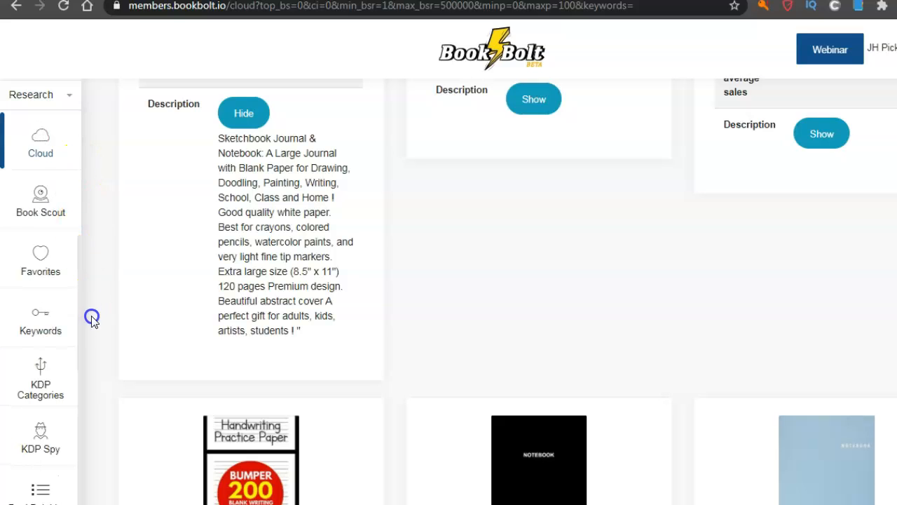
mouse_move(40, 317)
click(109, 111)
Search the keyword finder for "sketch book"
click(201, 164)
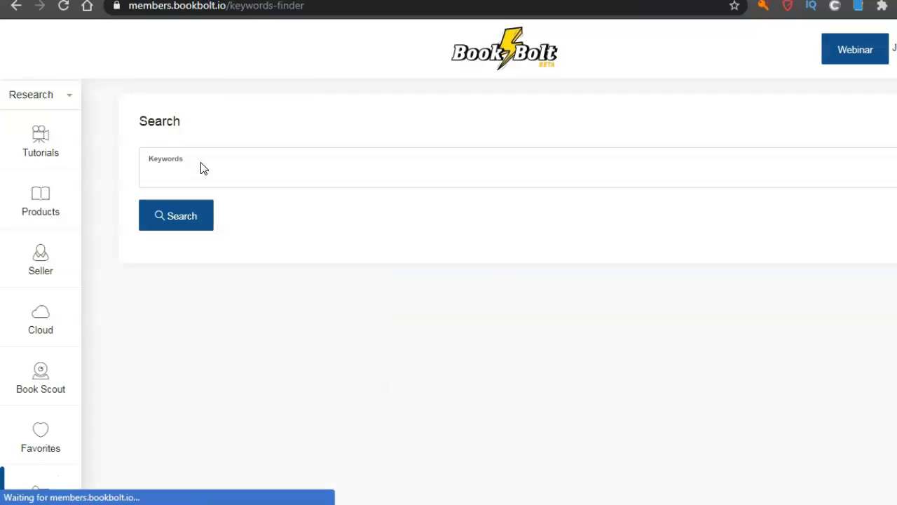
click(201, 165)
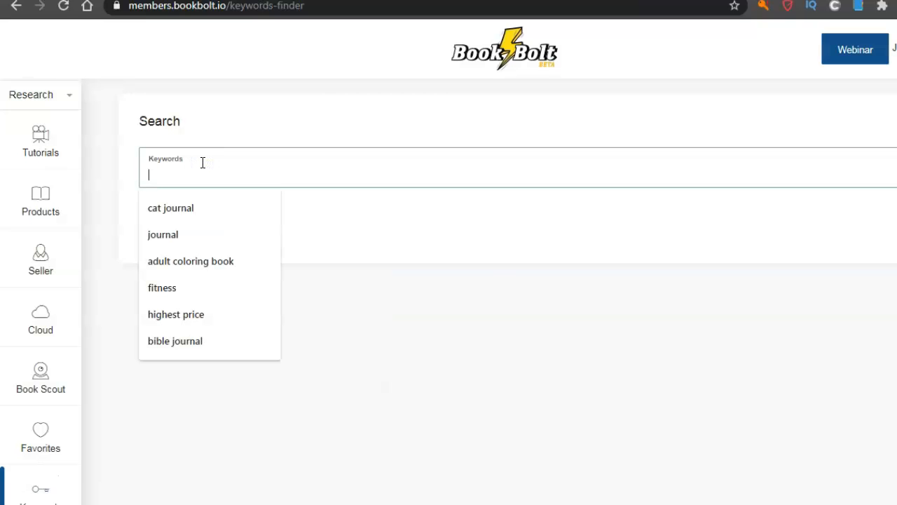
text(sketch book)
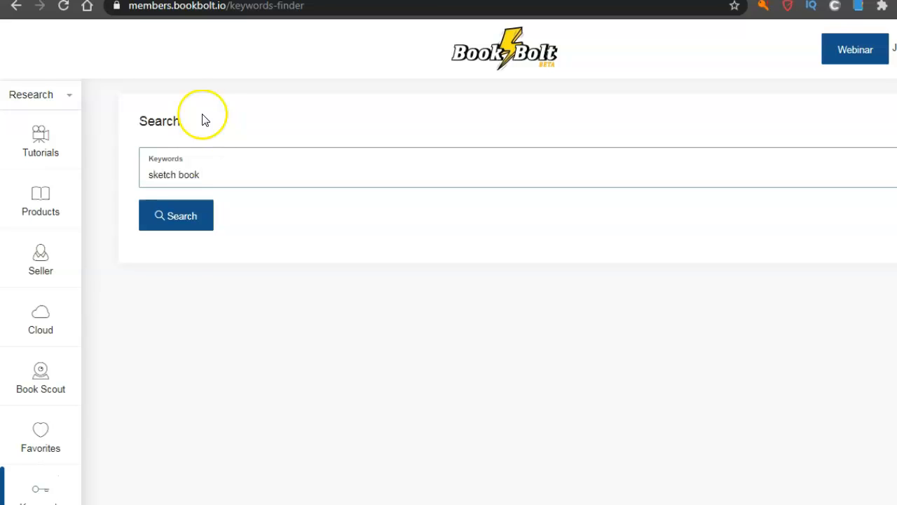
click(183, 222)
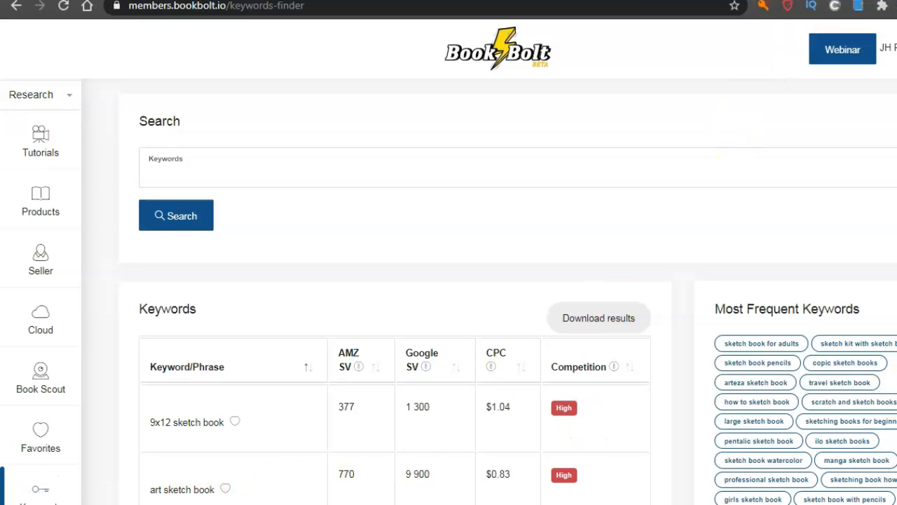
Copy "art sketch book" from the keyword results and paste it as the fourth keyword in the KDP form
scroll(449, 294, down, 4)
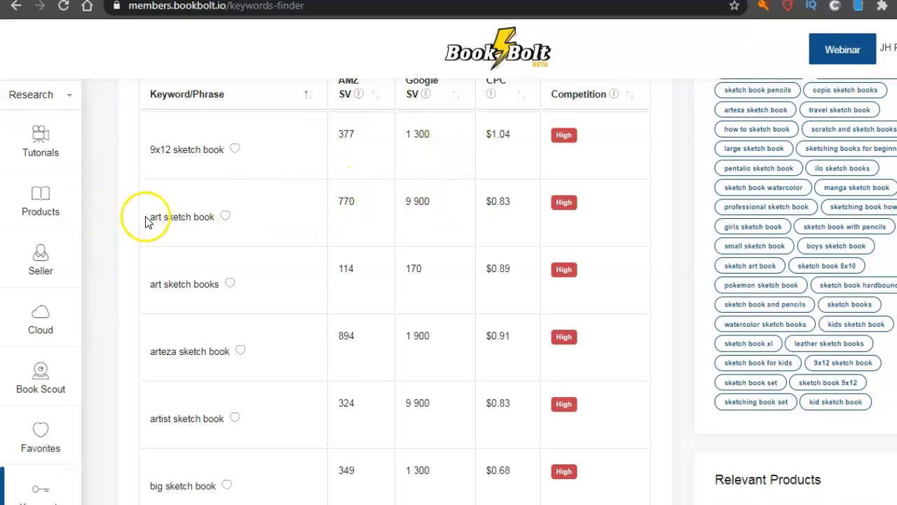
mouse_move(151, 219)
mouse_down()
mouse_move(187, 213)
mouse_move(223, 223)
mouse_up()
right_click(201, 209)
click(220, 223)
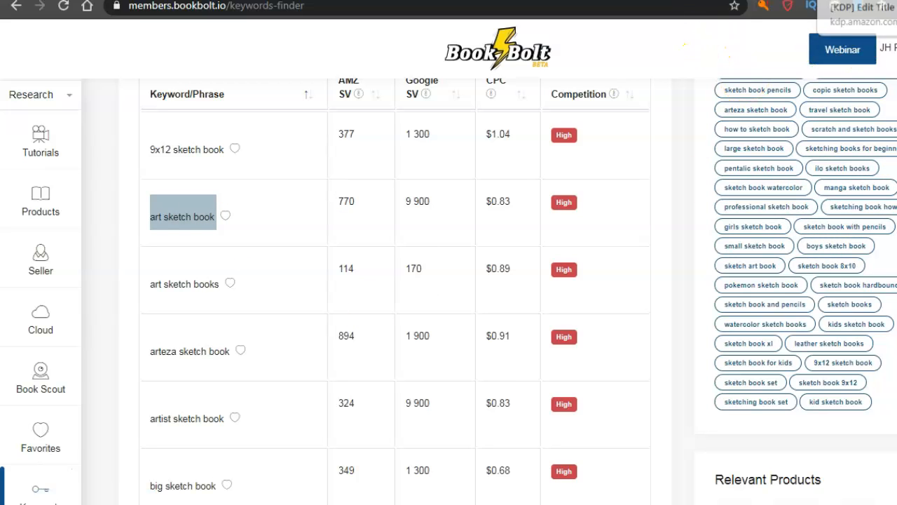
click(855, 1)
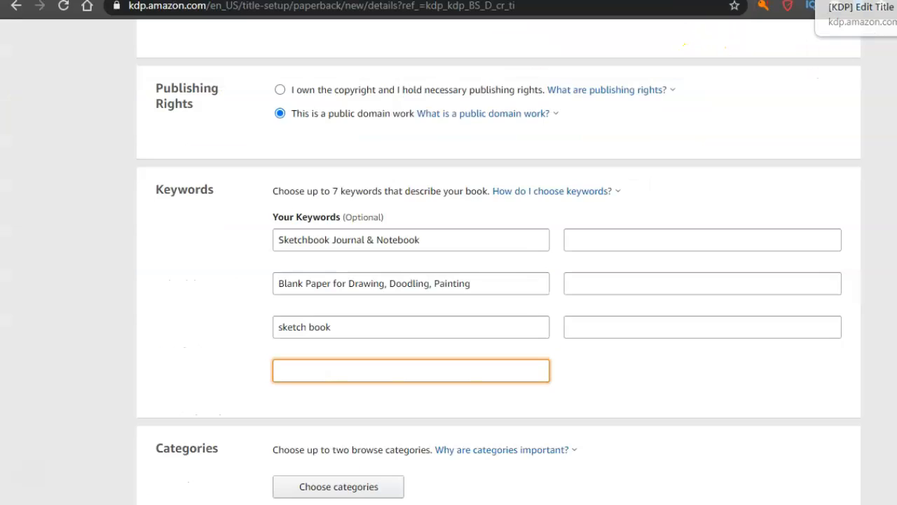
right_click(340, 370)
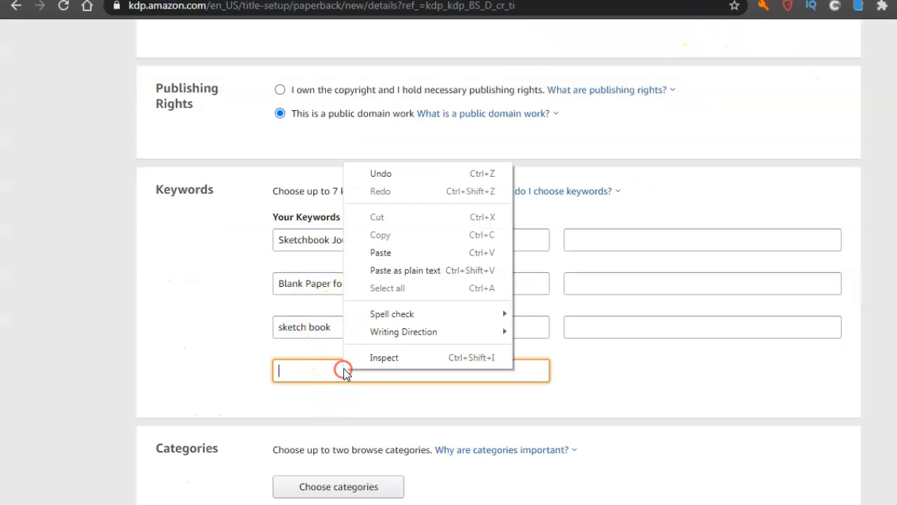
click(397, 253)
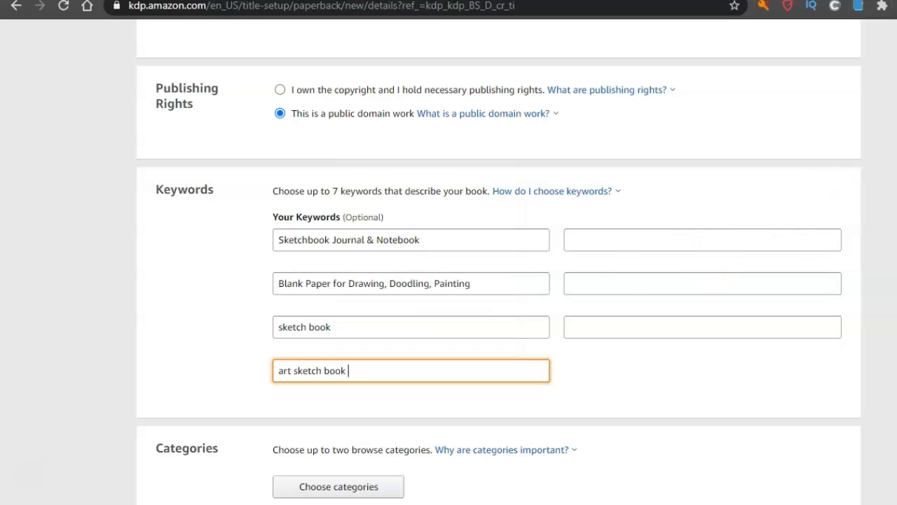
Return to Book Bolt, copy "kids sketch book" from the keyword results and paste it as the fifth keyword in the KDP form
click(799, 1)
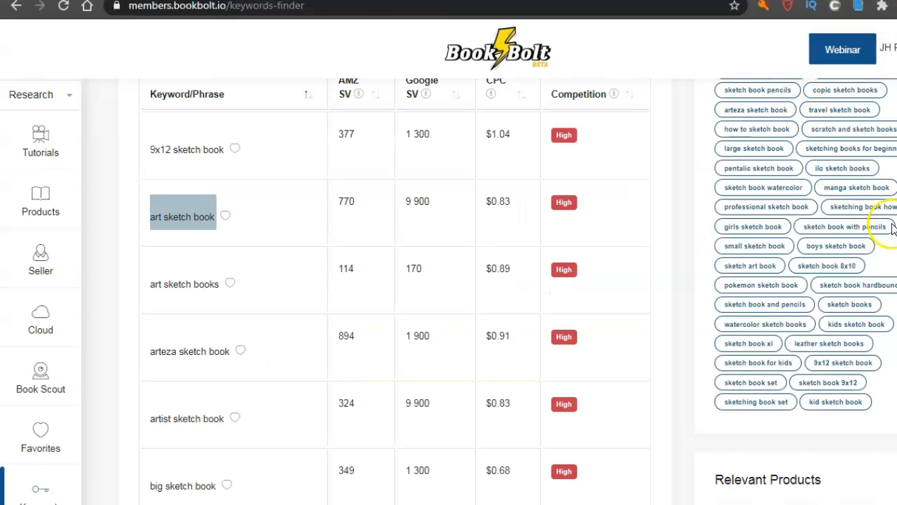
scroll(449, 295, down, 8)
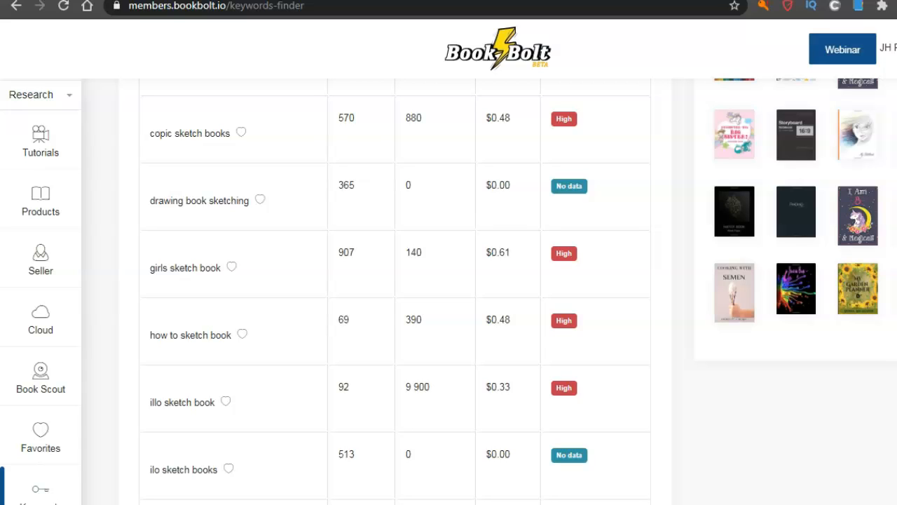
scroll(448, 291, down, 1)
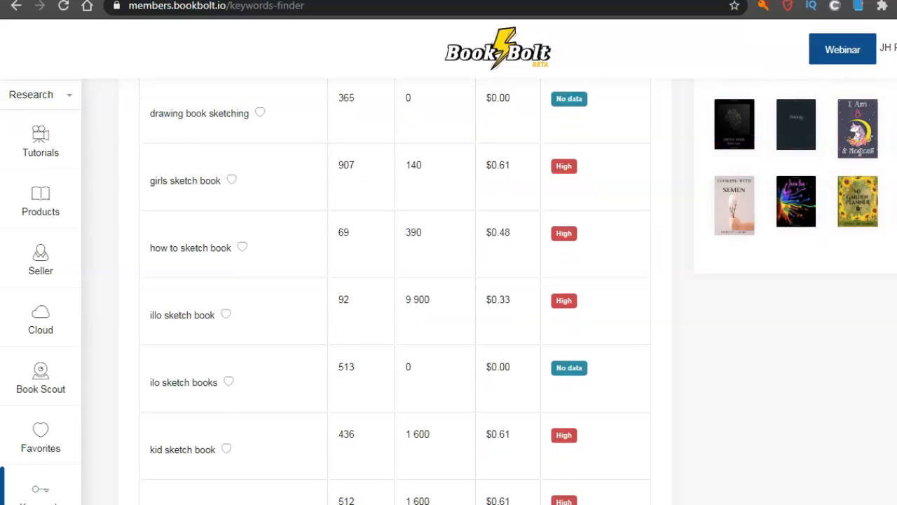
scroll(449, 291, down, 1)
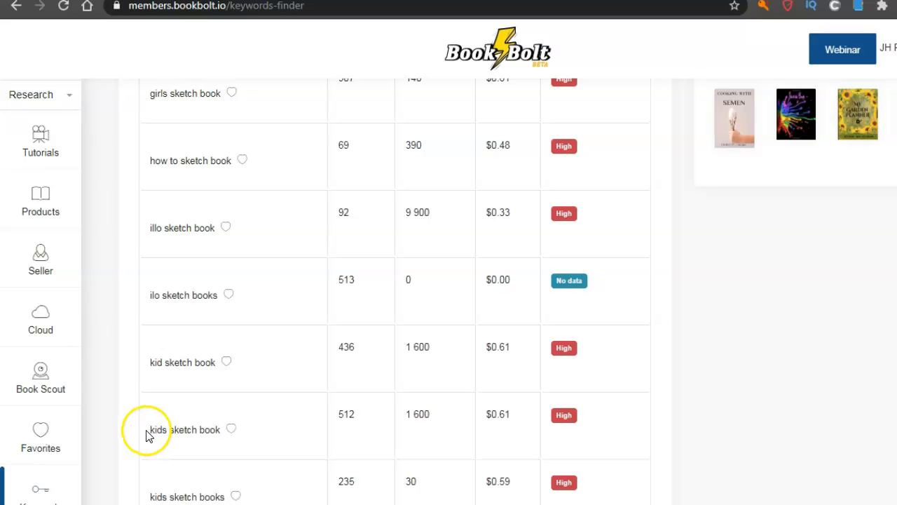
mouse_move(152, 427)
mouse_down()
mouse_move(218, 426)
mouse_move(227, 436)
mouse_up()
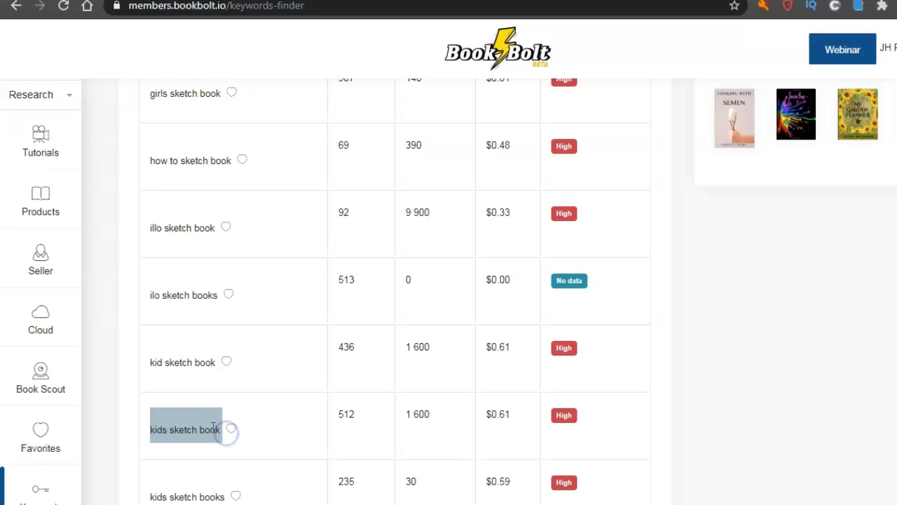
right_click(227, 436)
click(241, 356)
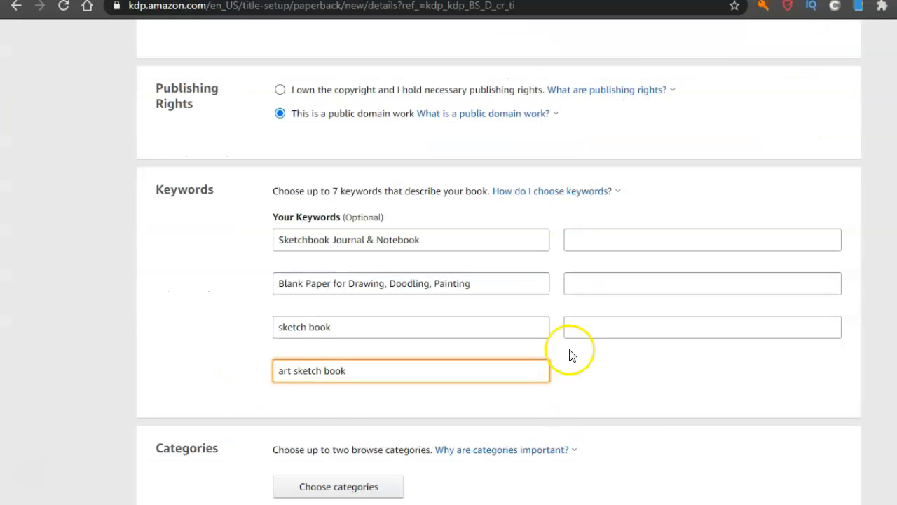
click(633, 237)
right_click(633, 238)
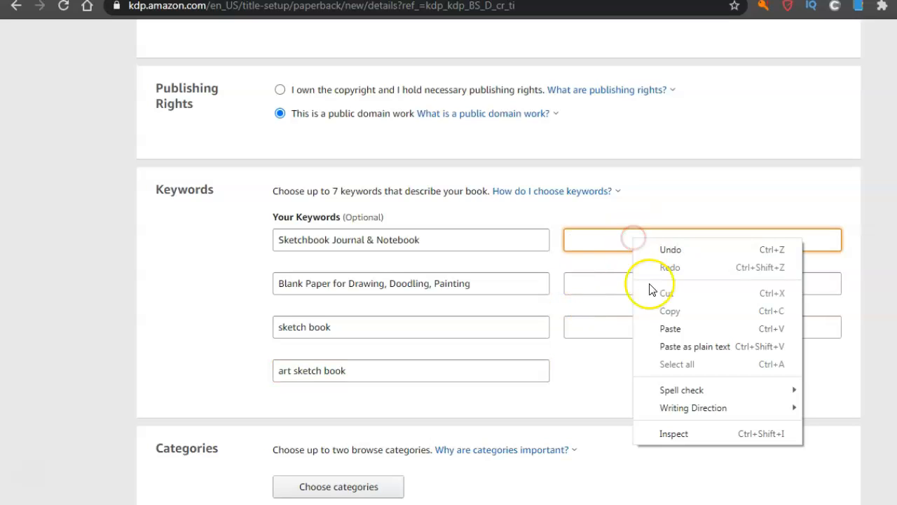
click(671, 327)
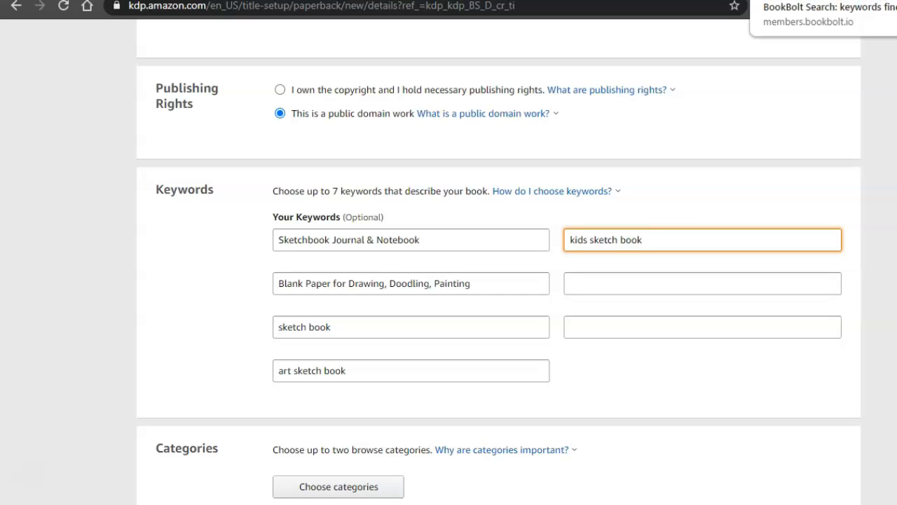
Return to Book Bolt and copy "travel sketch book" from the most frequent keywords for the sketch book search
key(ctrl+Tab)
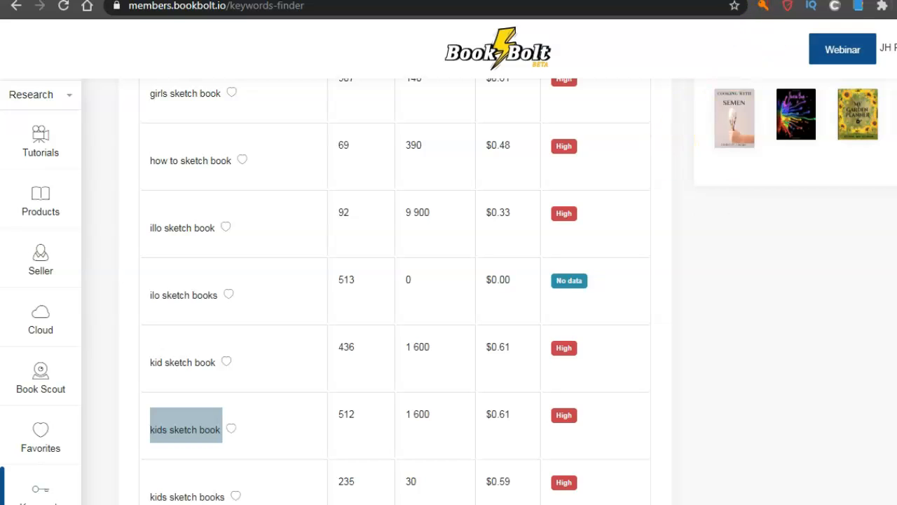
scroll(396, 291, down, 5)
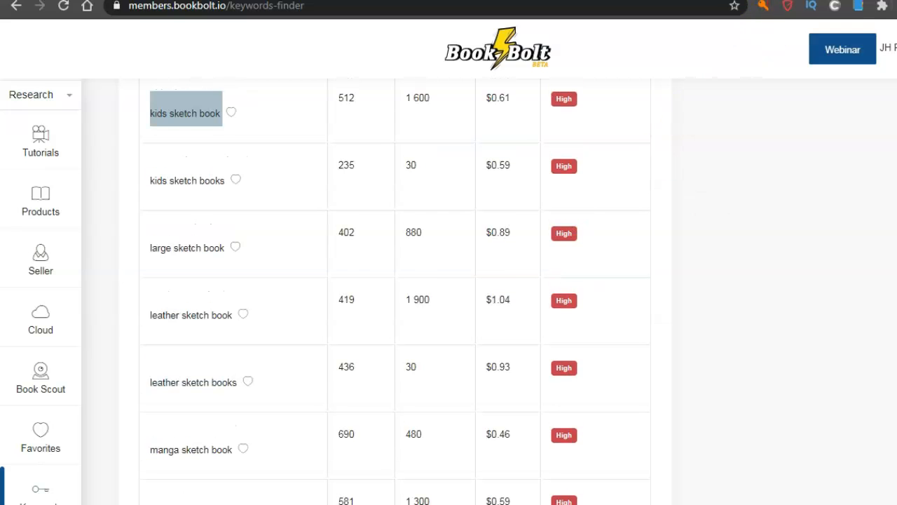
scroll(396, 291, down, 1)
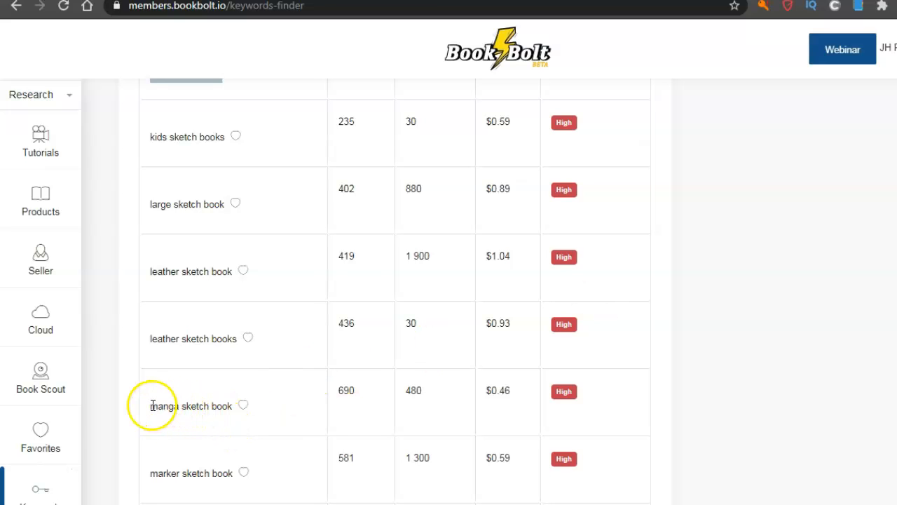
drag(152, 406, 230, 411)
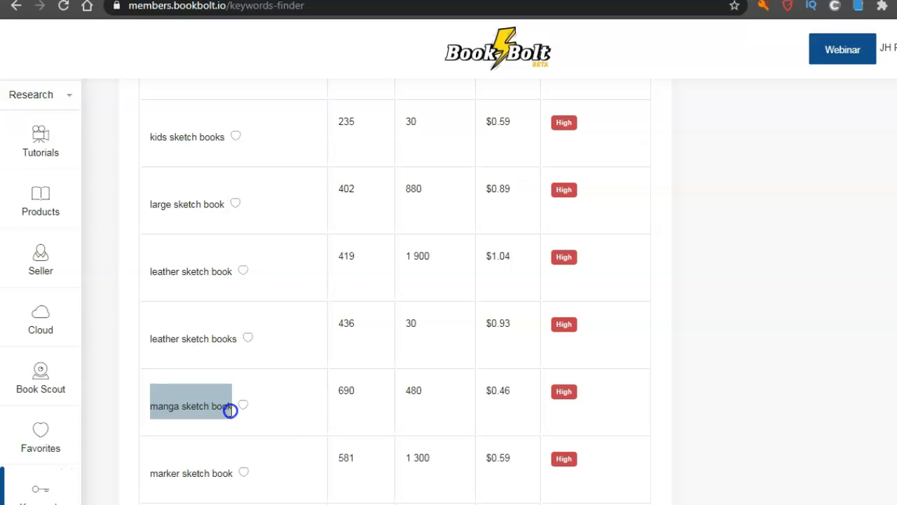
click(314, 397)
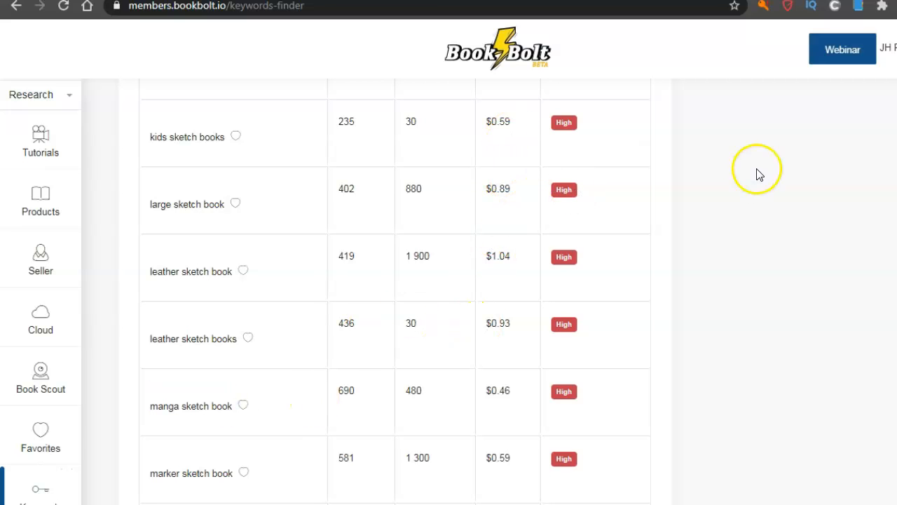
scroll(395, 291, up, 20)
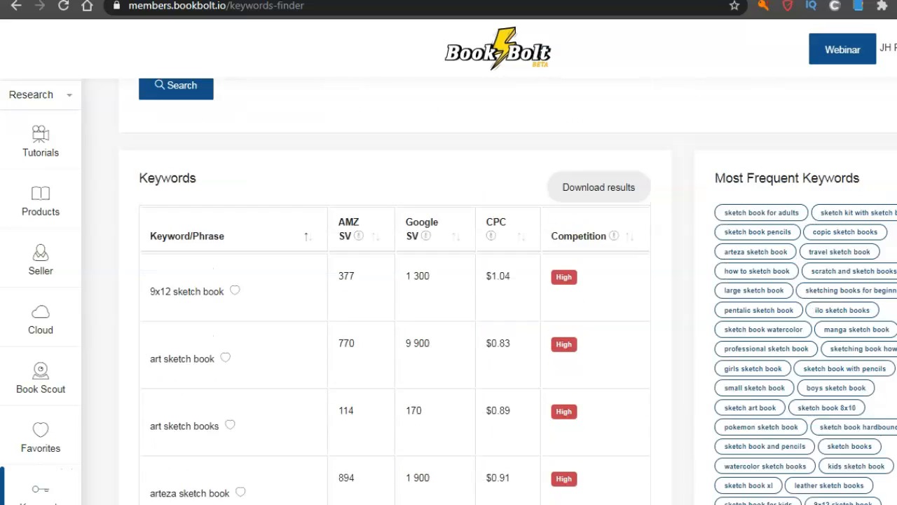
scroll(396, 290, down, 2)
scroll(396, 290, up, 1)
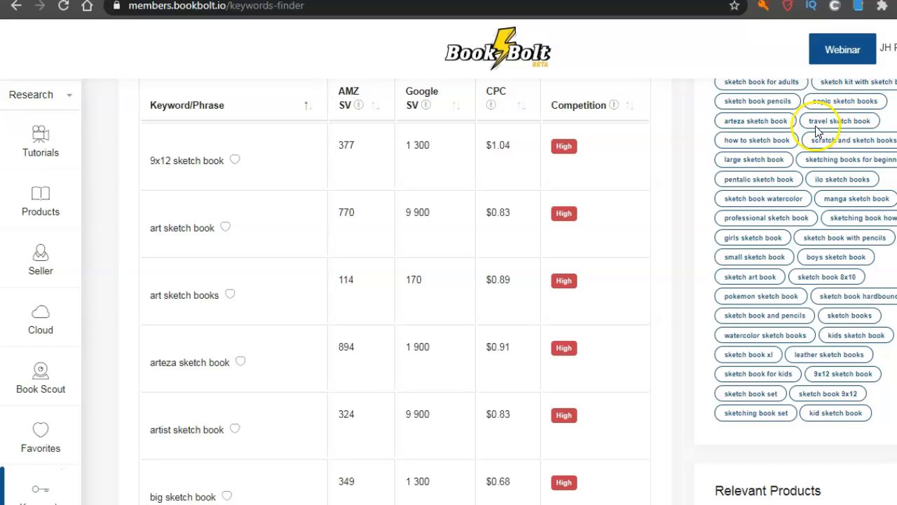
drag(810, 125, 873, 121)
key(ctrl+c)
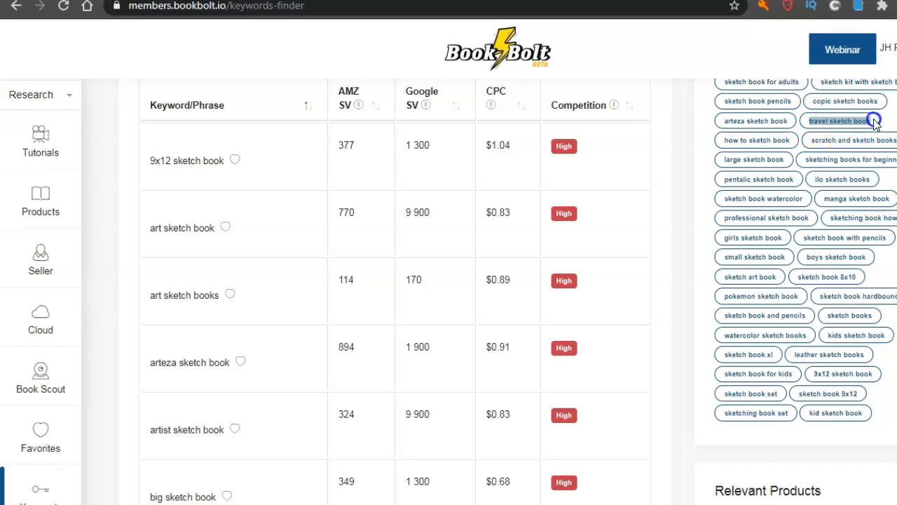
right_click(856, 121)
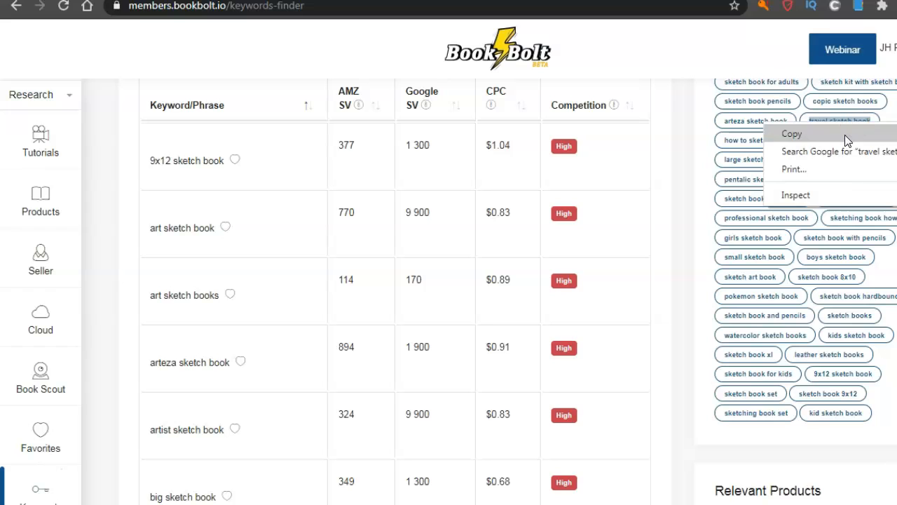
click(845, 133)
Switch to the KDP form and paste "travel sketch book" as the sixth keyword
click(825, 1)
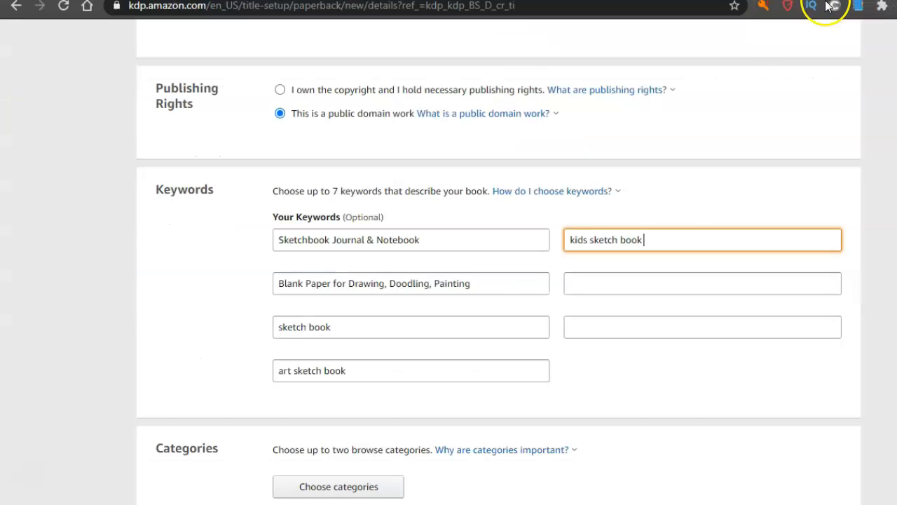
click(639, 278)
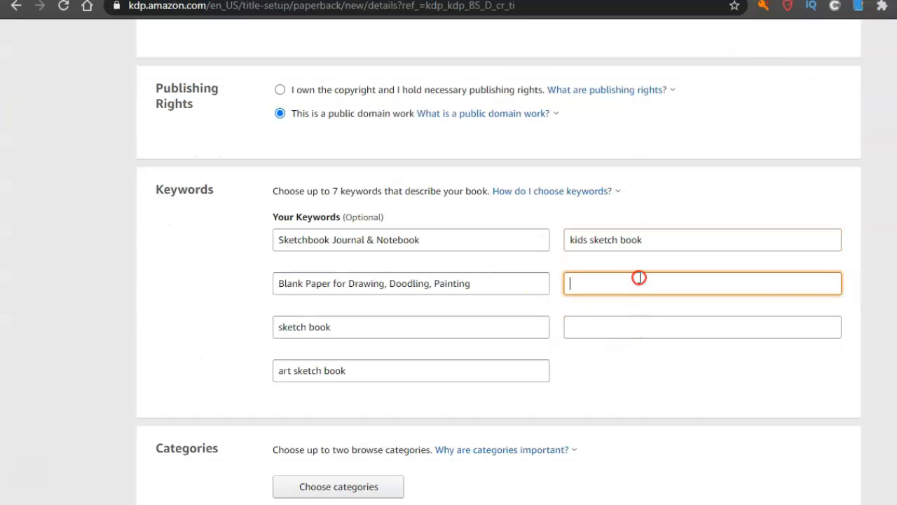
right_click(639, 278)
click(680, 366)
Copy "sketch book for kids" from Book Bolt's most frequent keywords and paste it as the seventh keyword in the KDP form
click(661, 328)
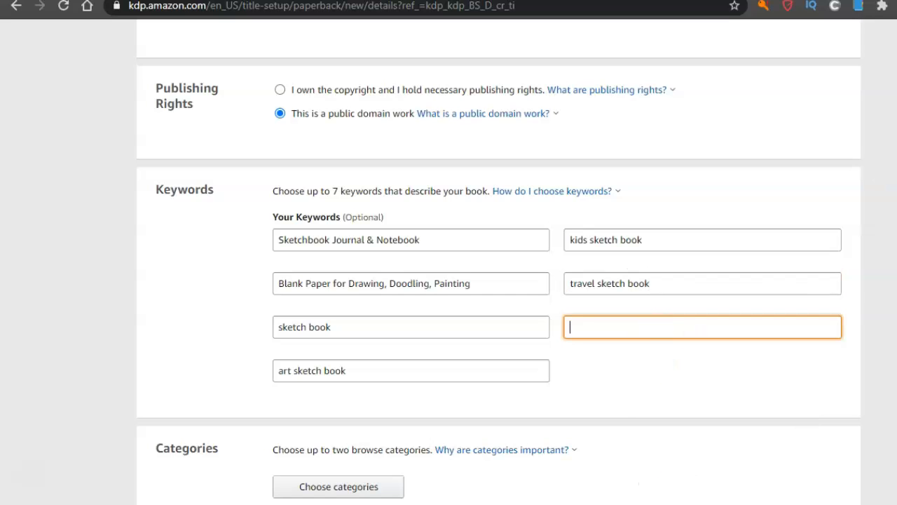
click(826, 2)
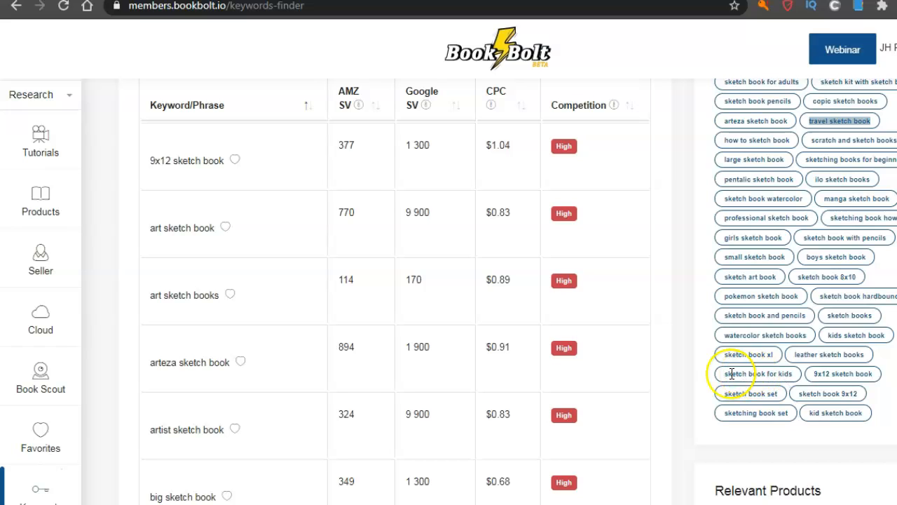
drag(724, 372, 795, 369)
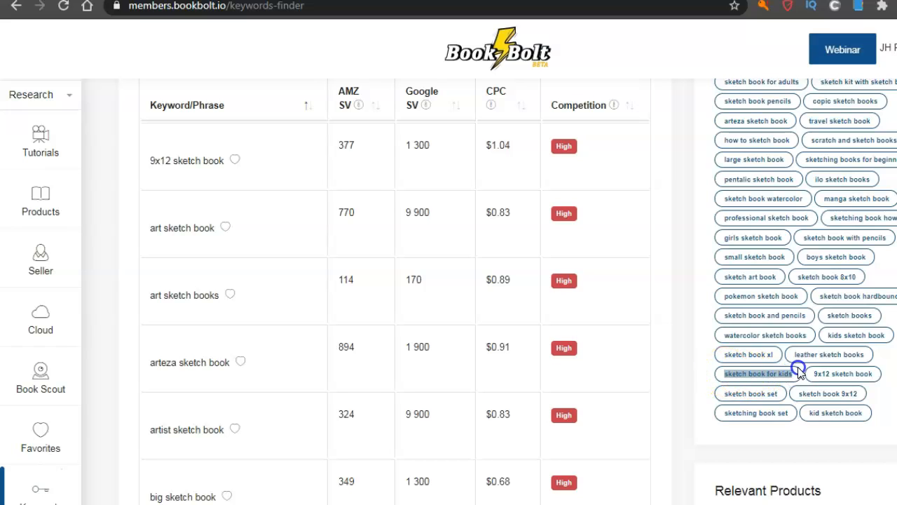
right_click(787, 371)
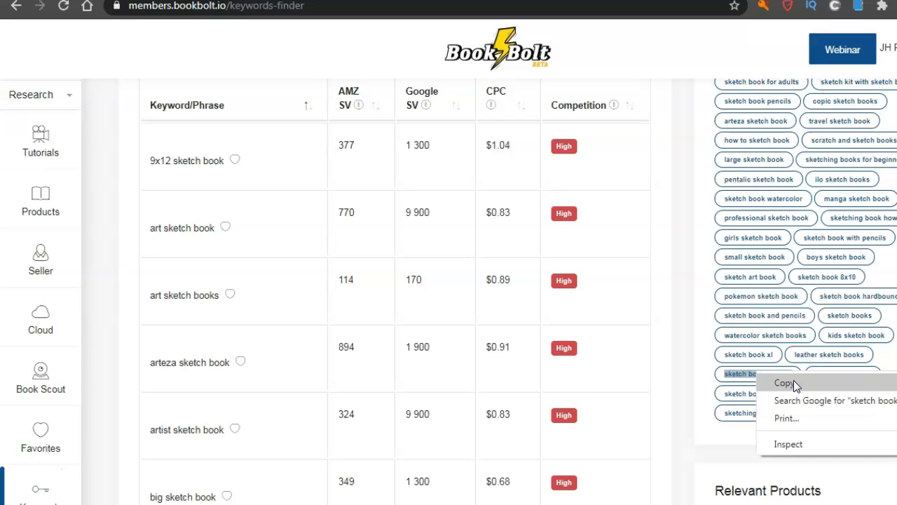
click(787, 382)
key(ctrl+Tab)
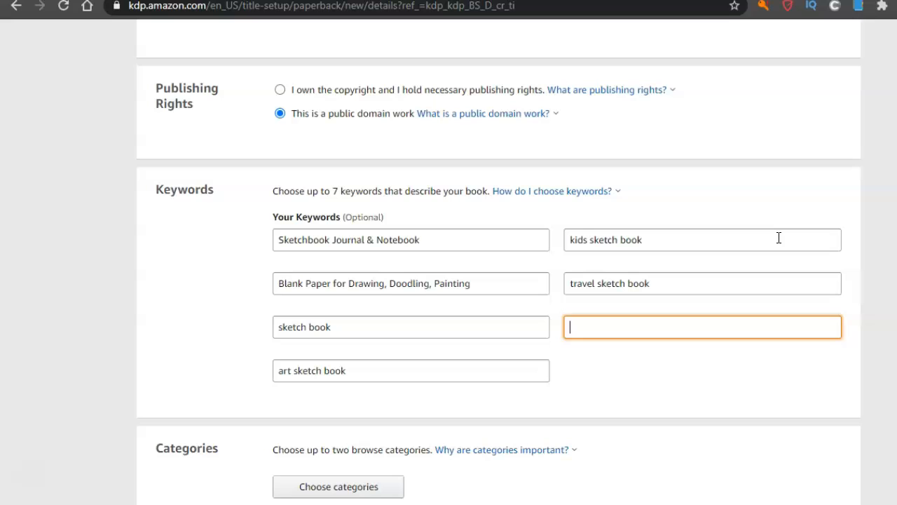
click(634, 319)
right_click(635, 320)
click(680, 203)
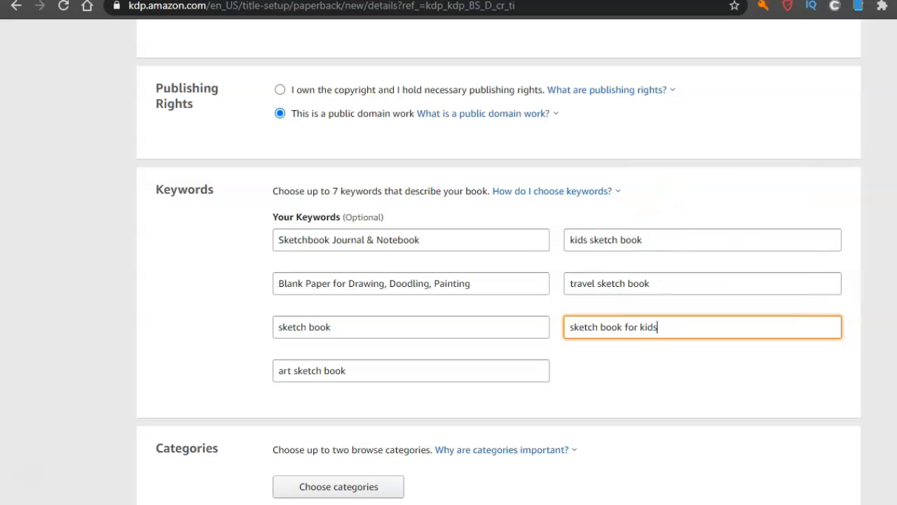
Go back to Book Bolt and open its KDP Category Finder
scroll(449, 281, down, 3)
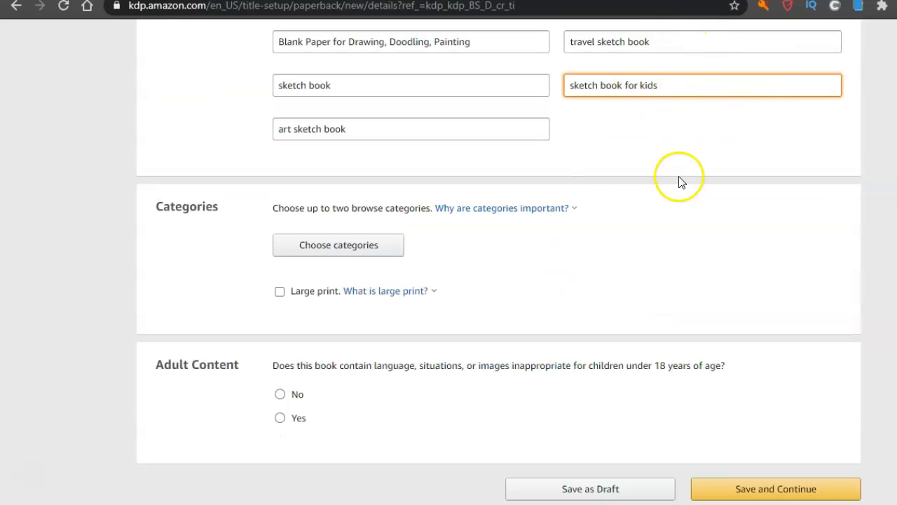
click(386, 289)
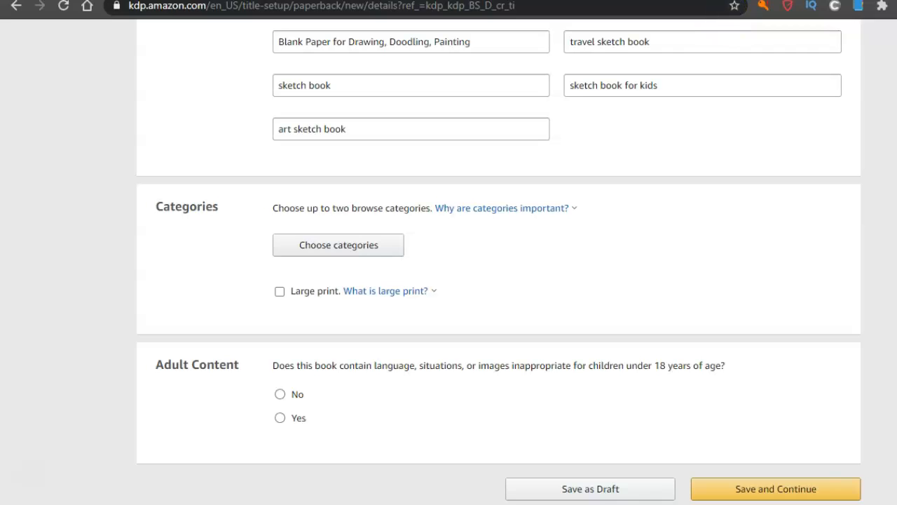
click(765, 0)
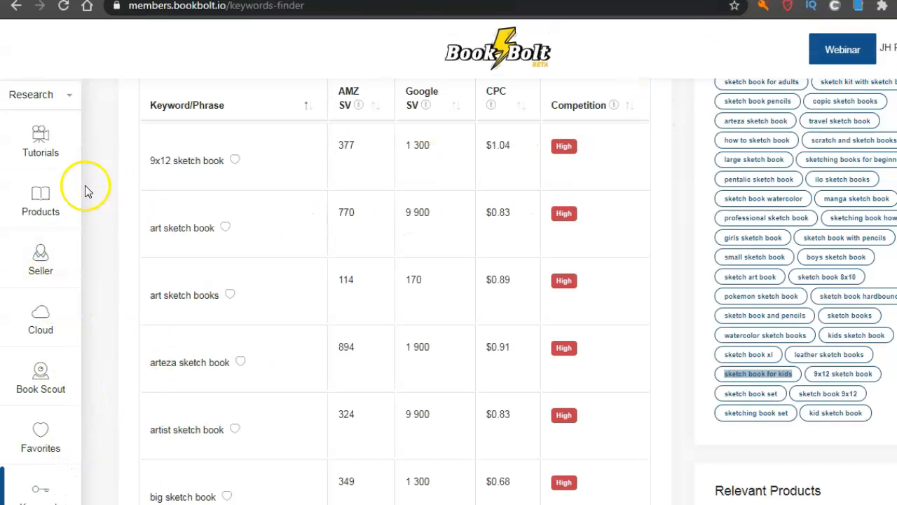
click(86, 232)
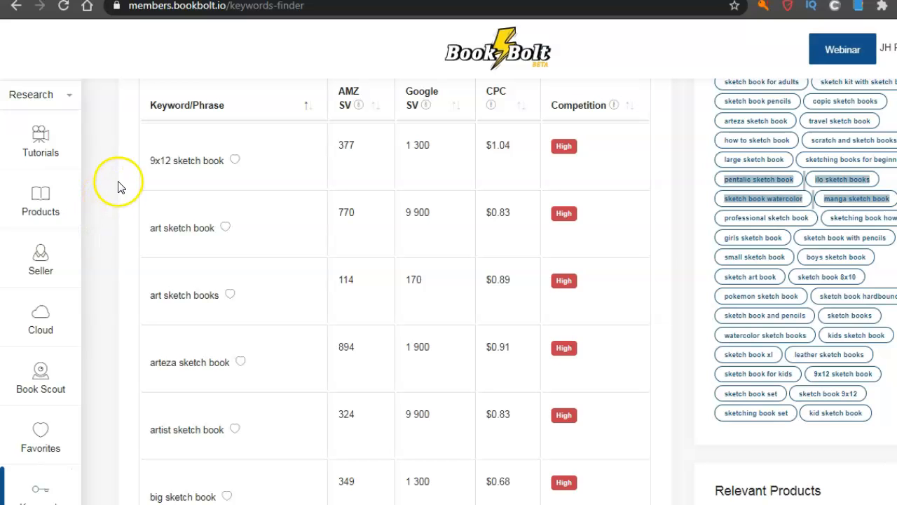
scroll(196, 254, down, 6)
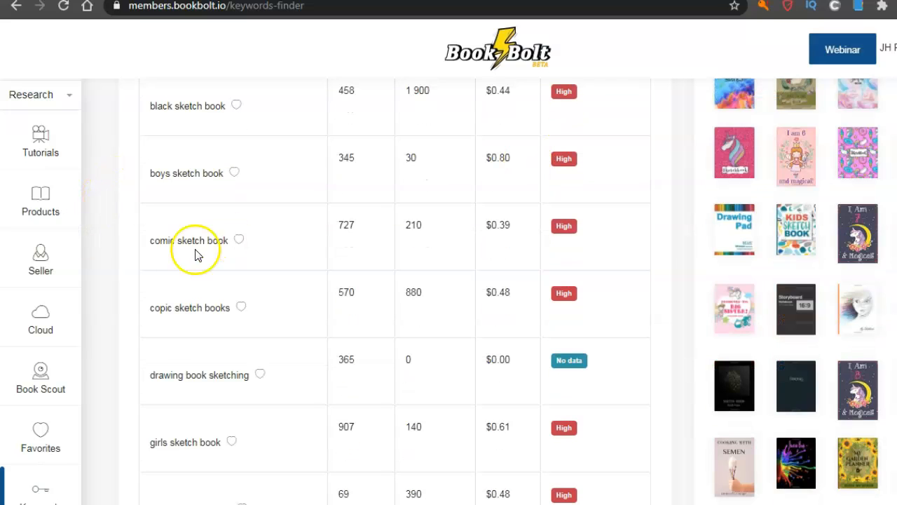
scroll(75, 262, down, 3)
click(36, 384)
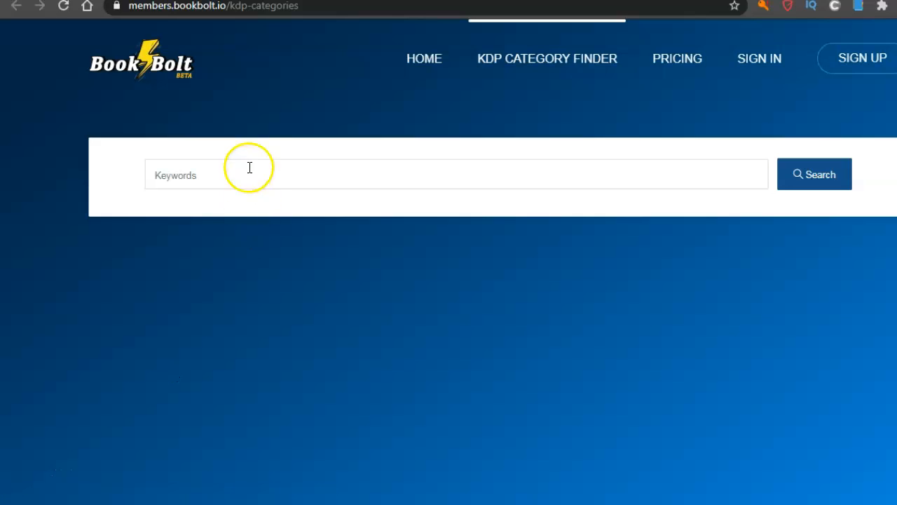
Search the KDP Category Finder for "sketch book"
click(250, 168)
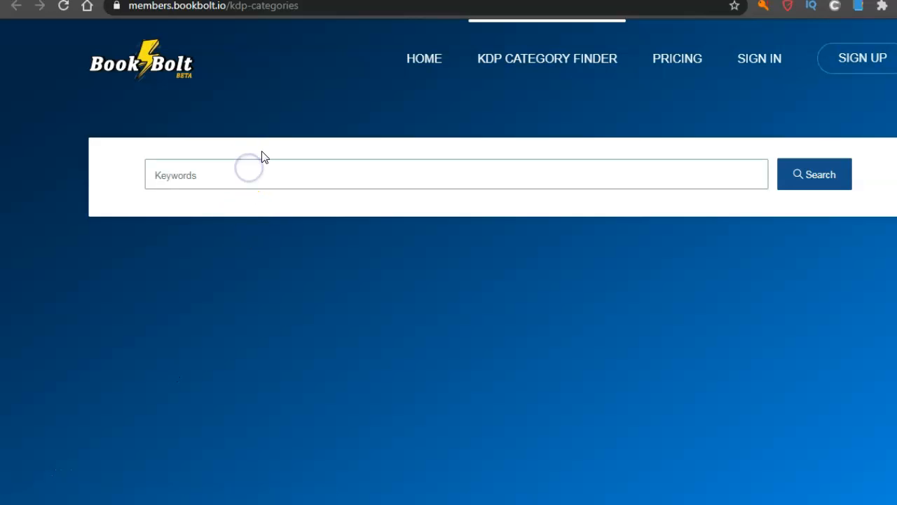
text(sketch book)
click(278, 124)
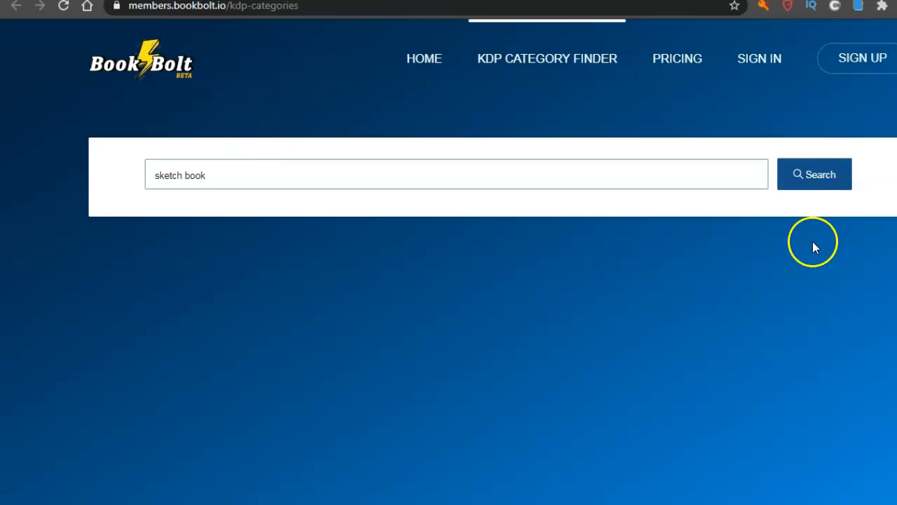
click(815, 176)
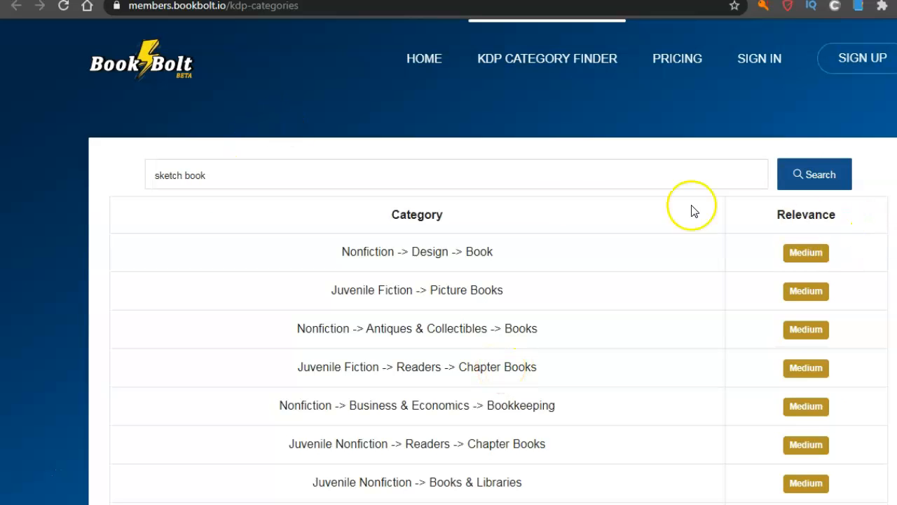
Examine the category suggestions and their relevance for the sketch book search
scroll(448, 316, down, 1)
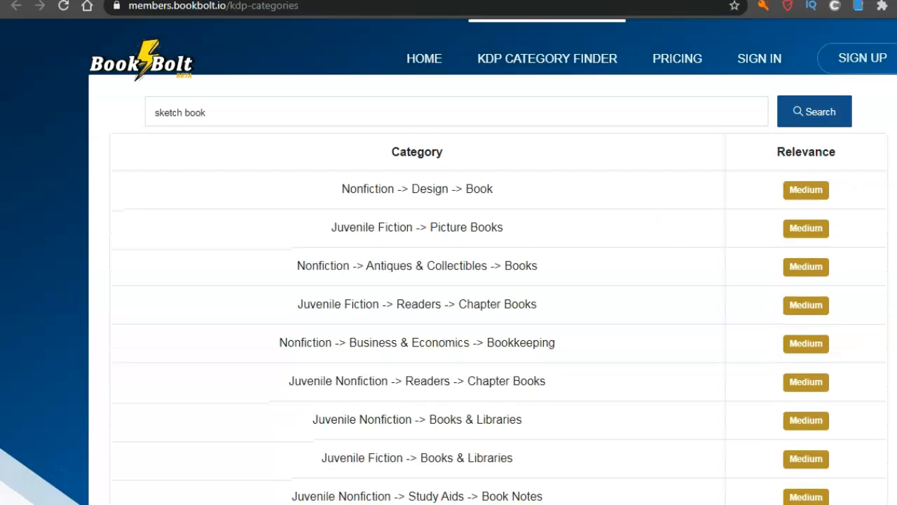
scroll(449, 315, down, 1)
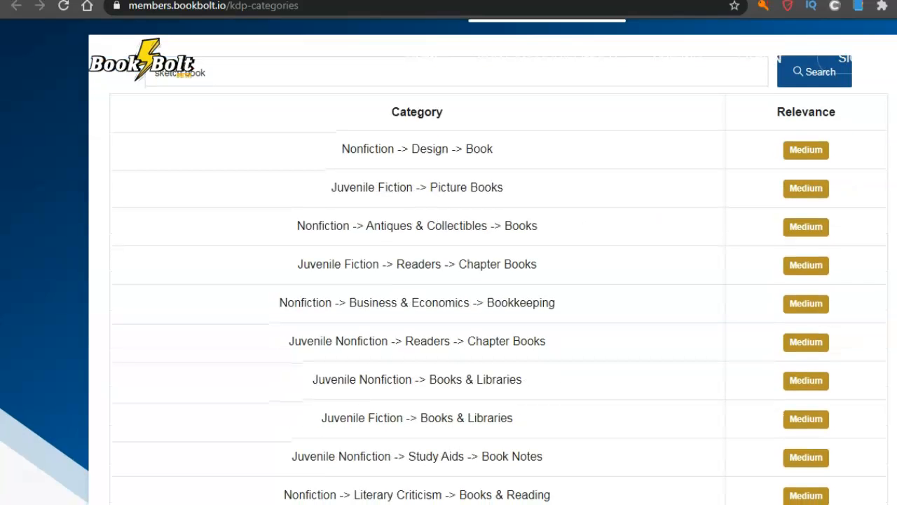
scroll(449, 281, down, 2)
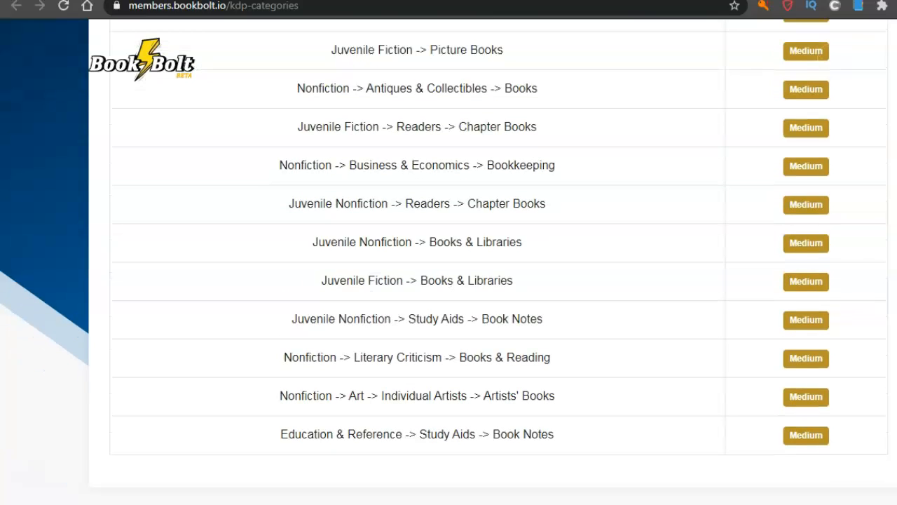
scroll(449, 281, up, 3)
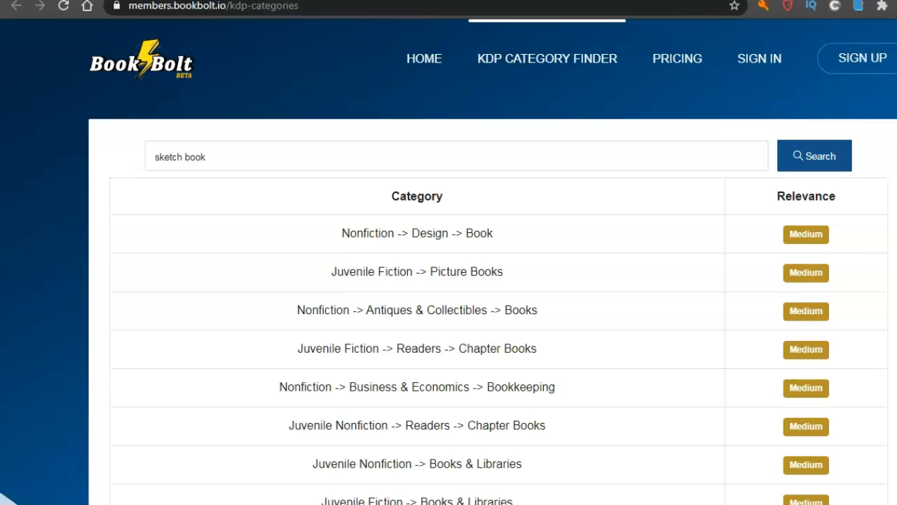
scroll(448, 280, down, 1)
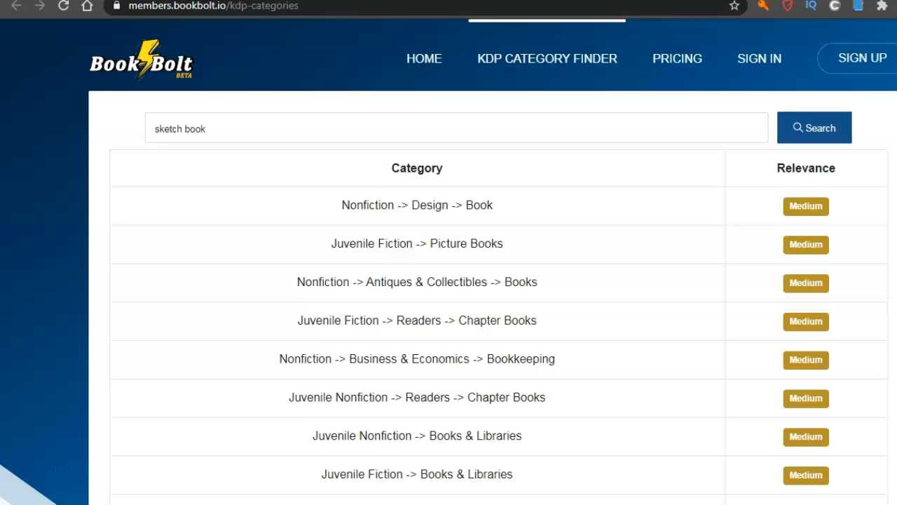
scroll(448, 280, down, 1)
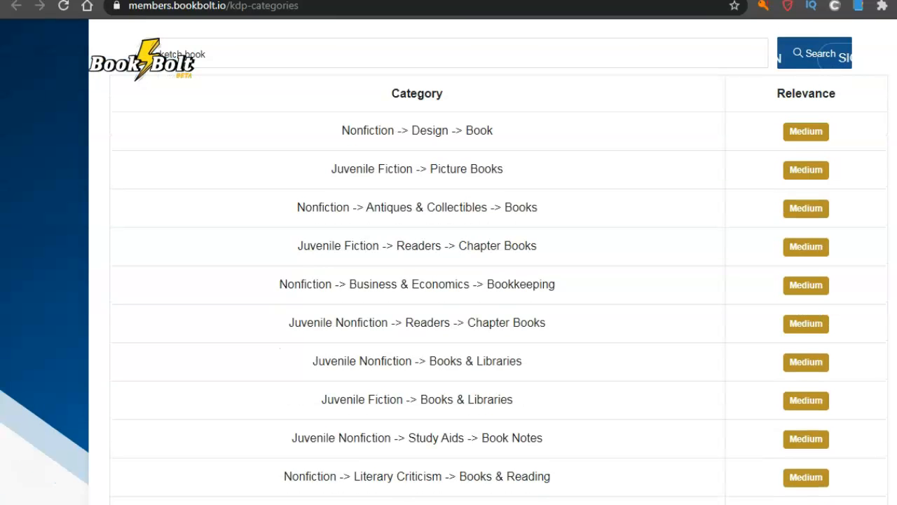
scroll(449, 281, down, 1)
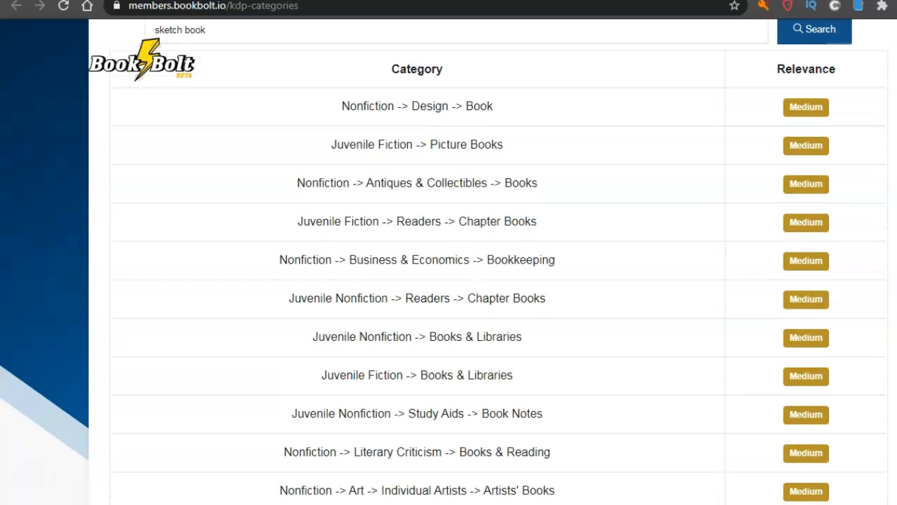
scroll(449, 281, down, 1)
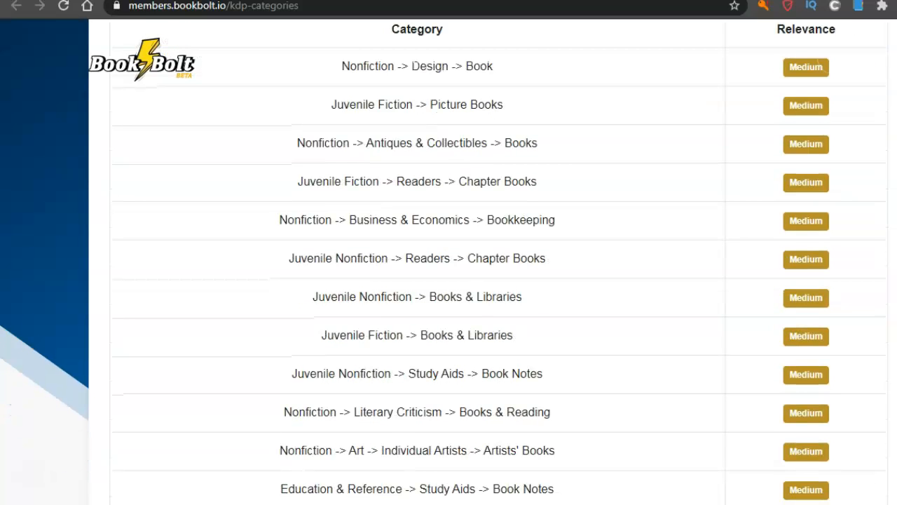
scroll(449, 280, down, 1)
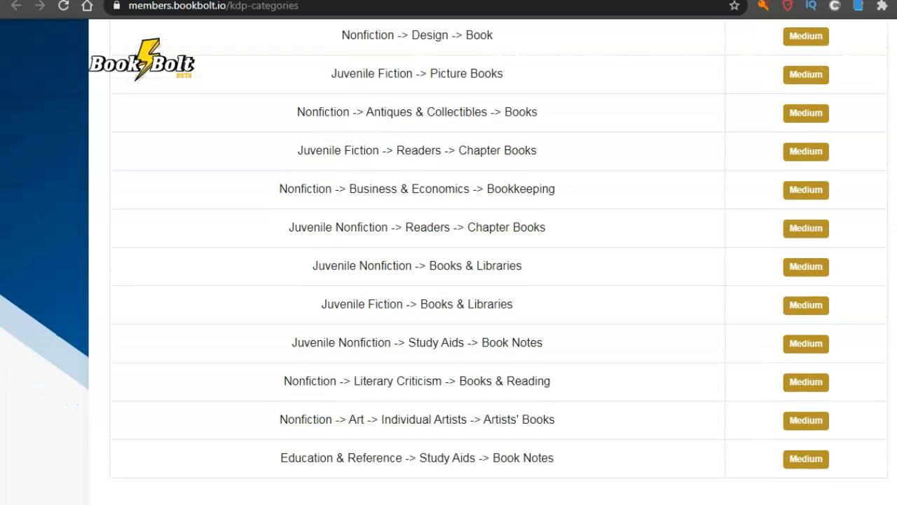
Compare the suggested fiction, nonfiction and education category paths in the KDP Category Finder
scroll(448, 280, up, 1)
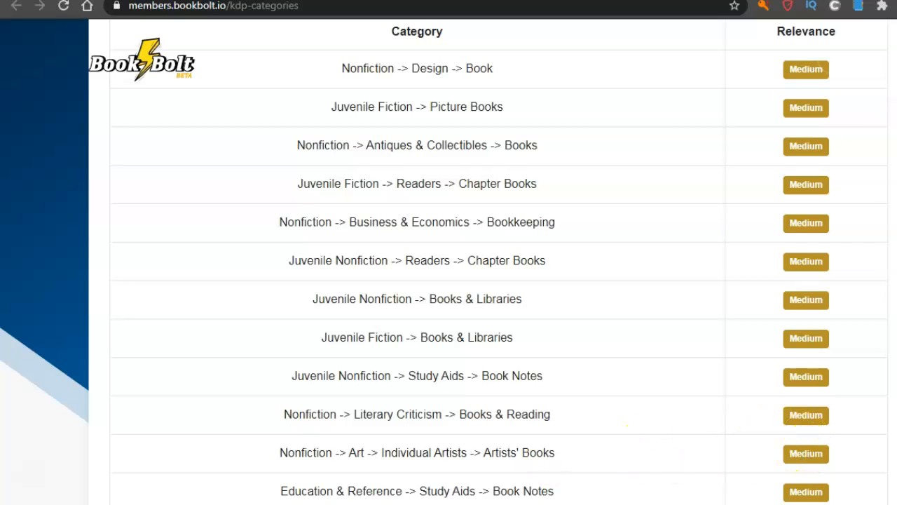
scroll(443, 262, down, 1)
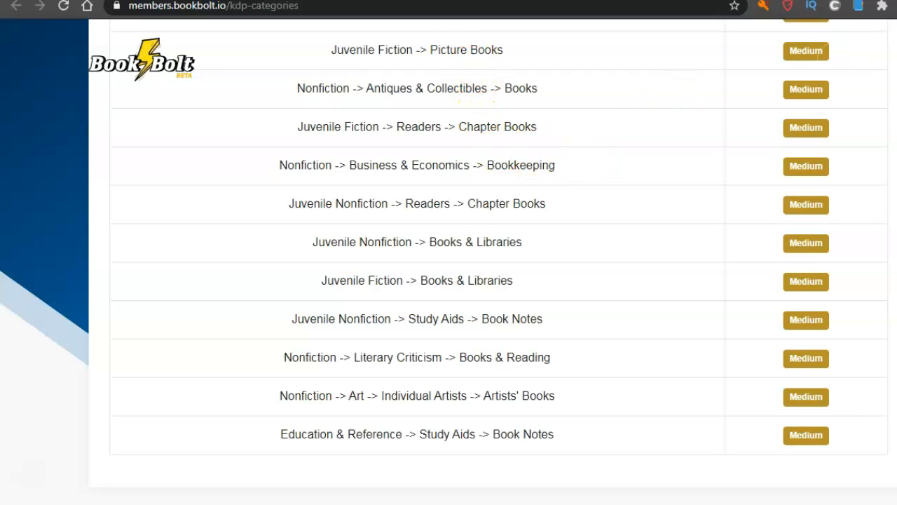
scroll(449, 261, up, 1)
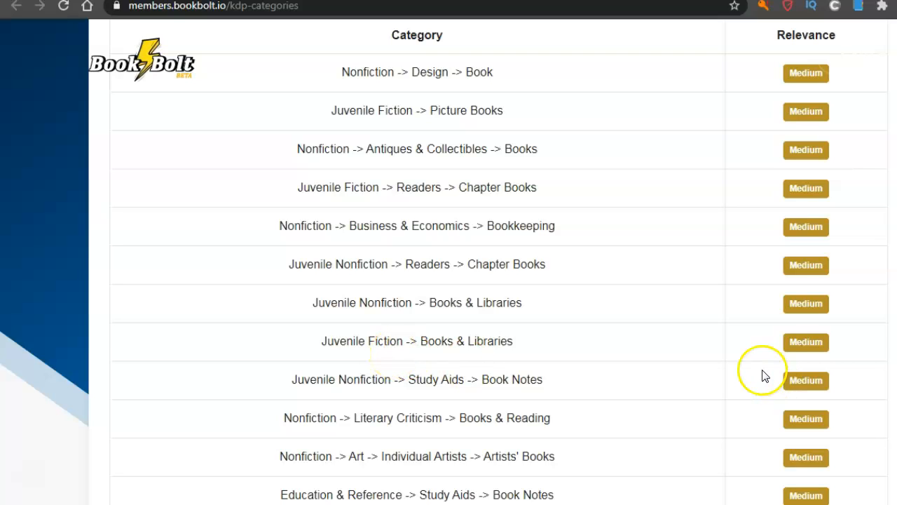
scroll(498, 280, down, 1)
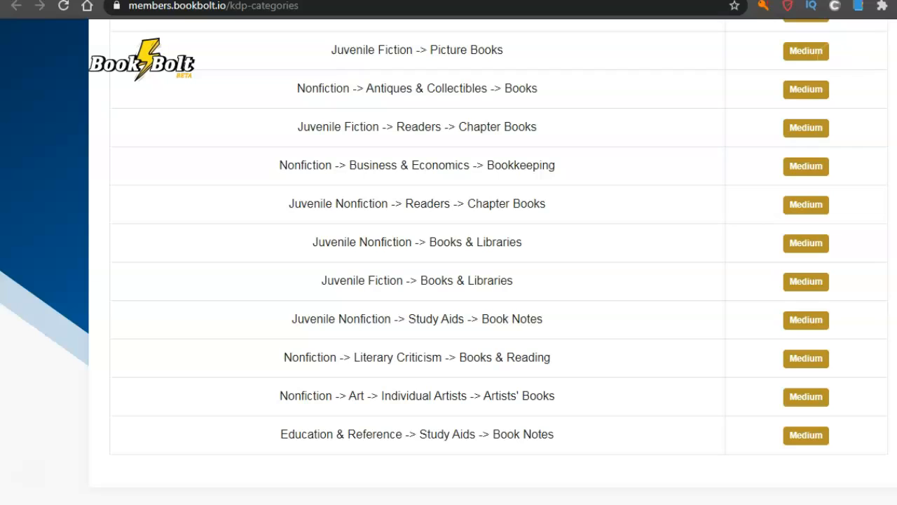
scroll(449, 281, up, 1)
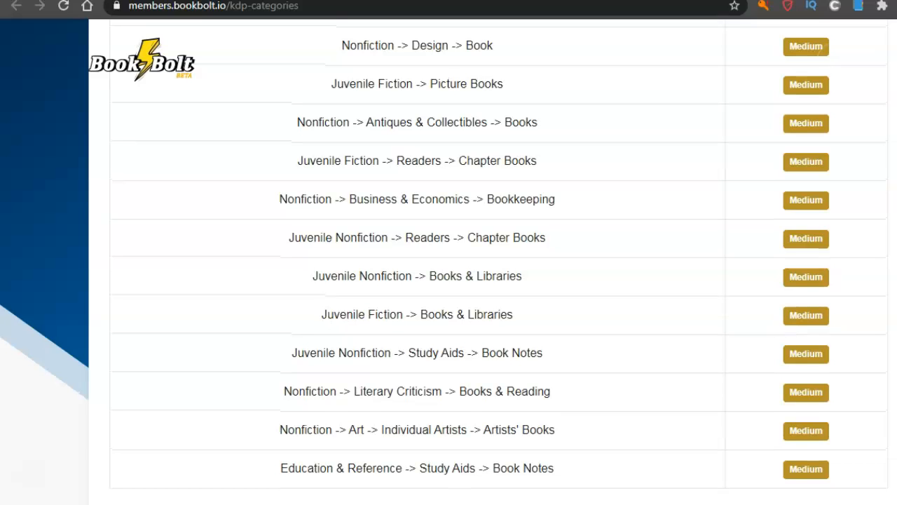
scroll(443, 258, down, 1)
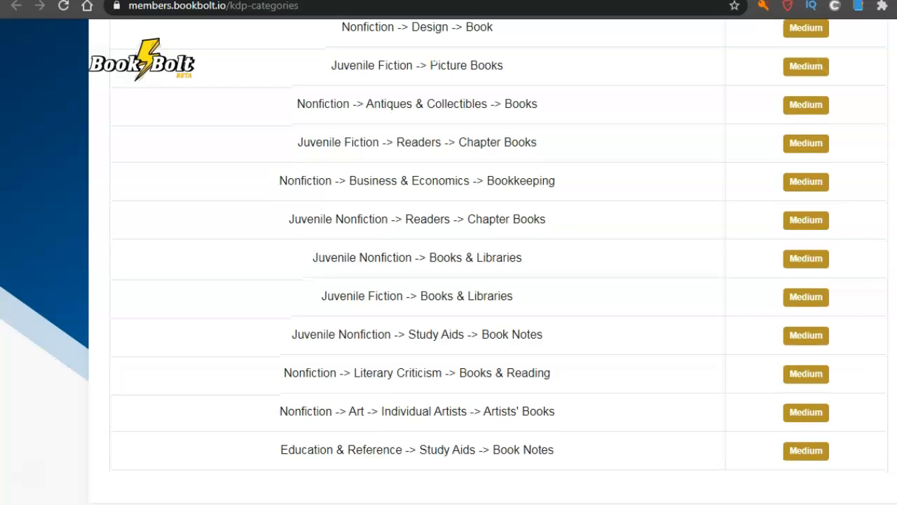
scroll(561, 181, up, 1)
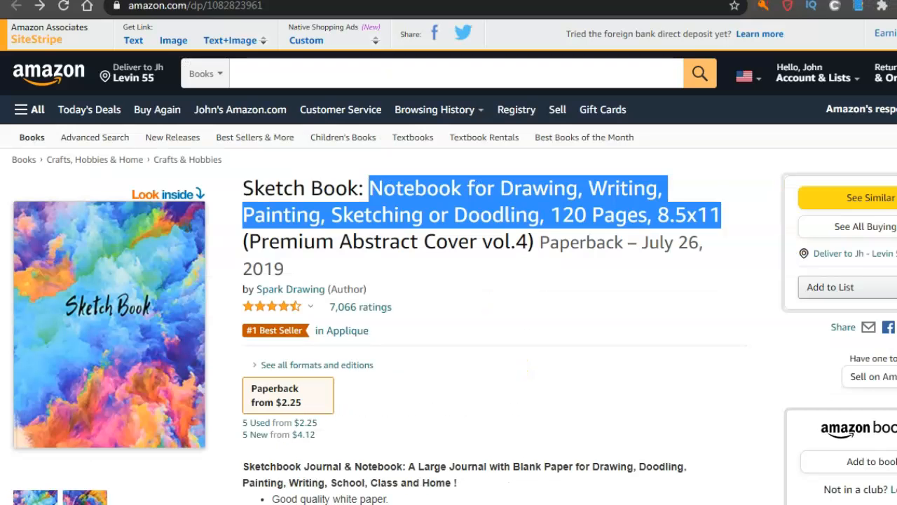
Switch to the competing Sketch Book's Amazon listing and clear the text selection in its title
click(834, 1)
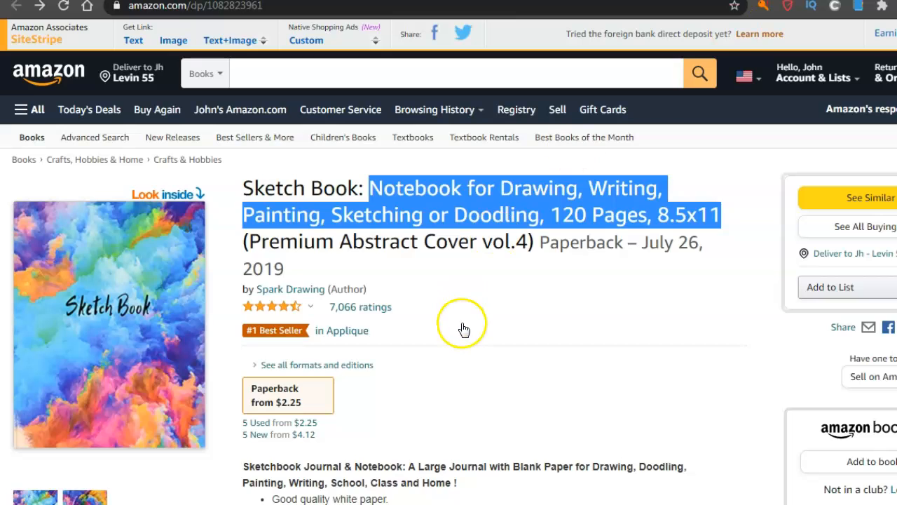
click(587, 363)
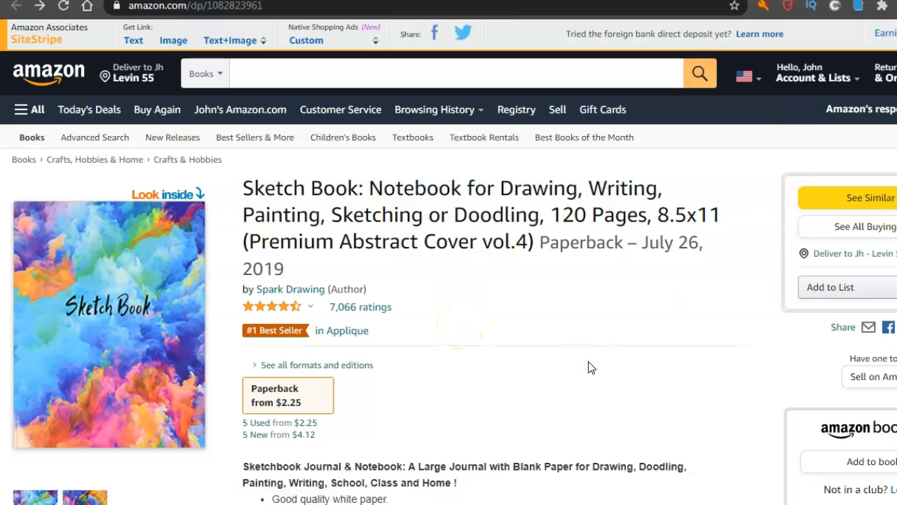
click(631, 295)
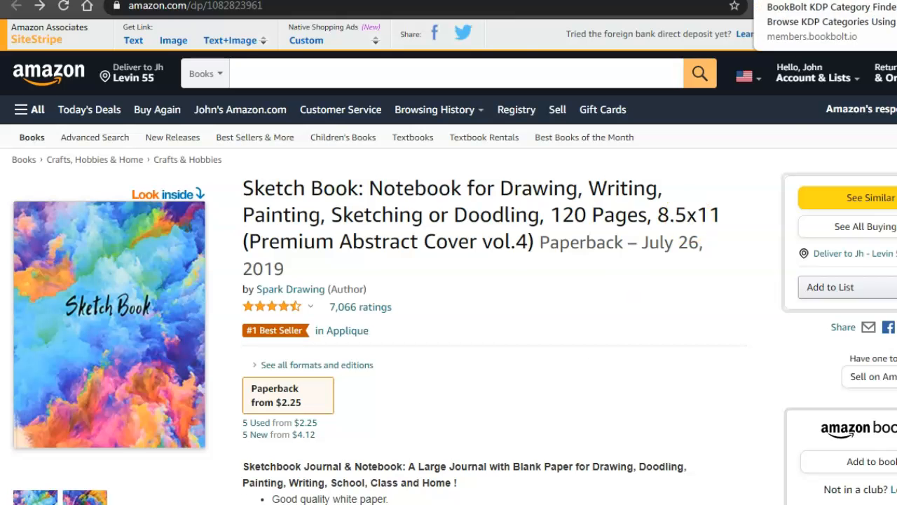
Return to Book Bolt, open the saved favorites and follow the favorited Sketch Book's title to its Amazon listing
click(796, 1)
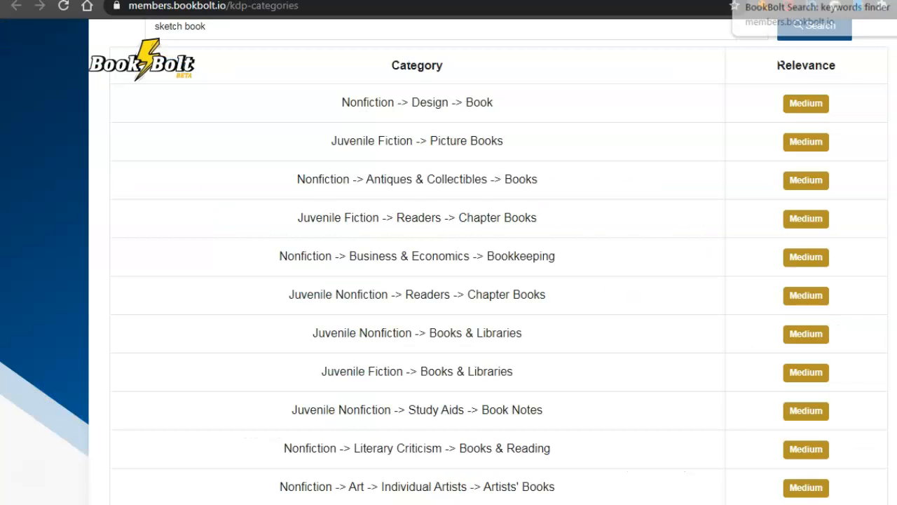
click(759, 1)
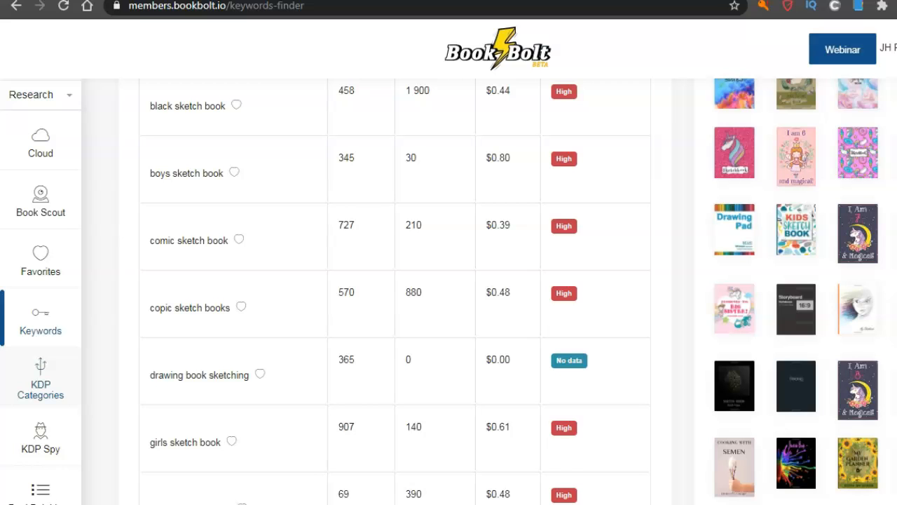
scroll(366, 258, up, 10)
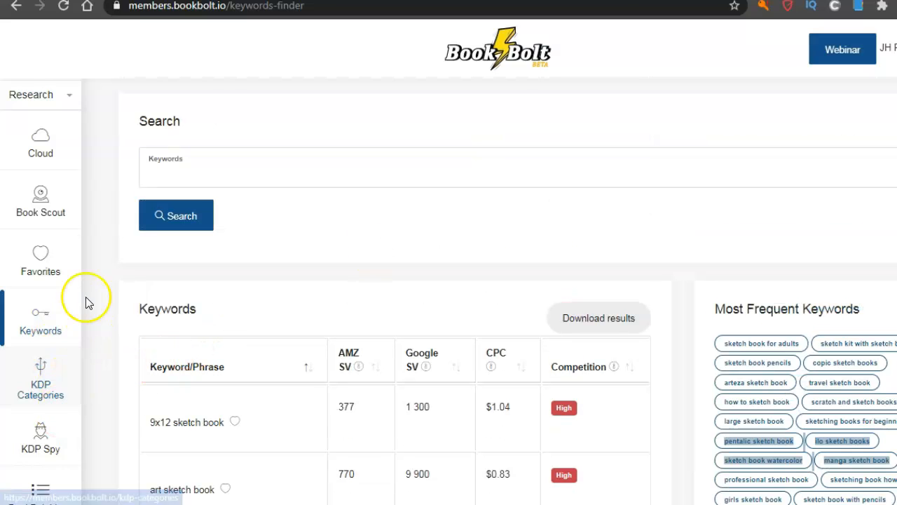
click(41, 265)
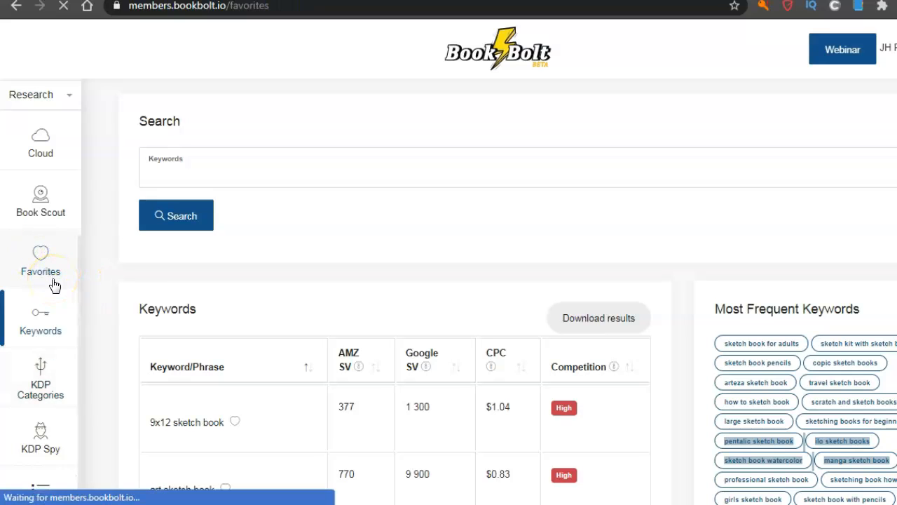
click(297, 162)
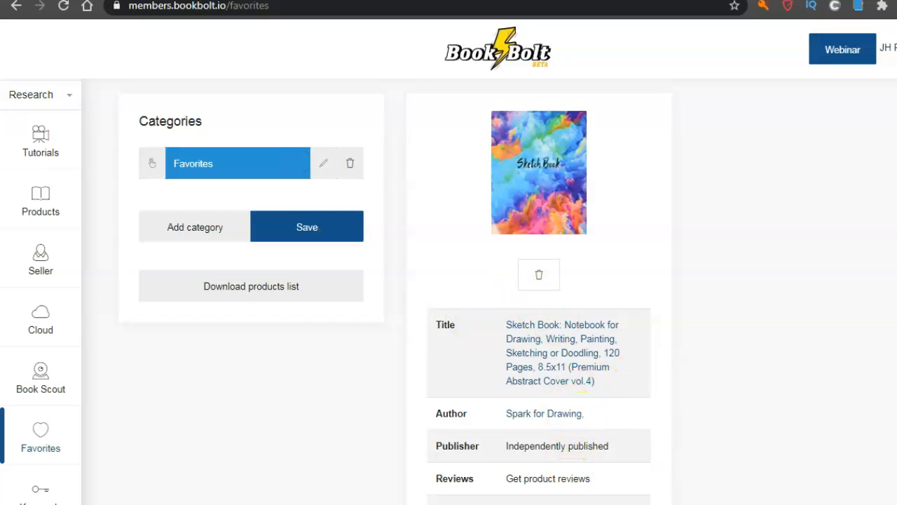
scroll(396, 291, down, 2)
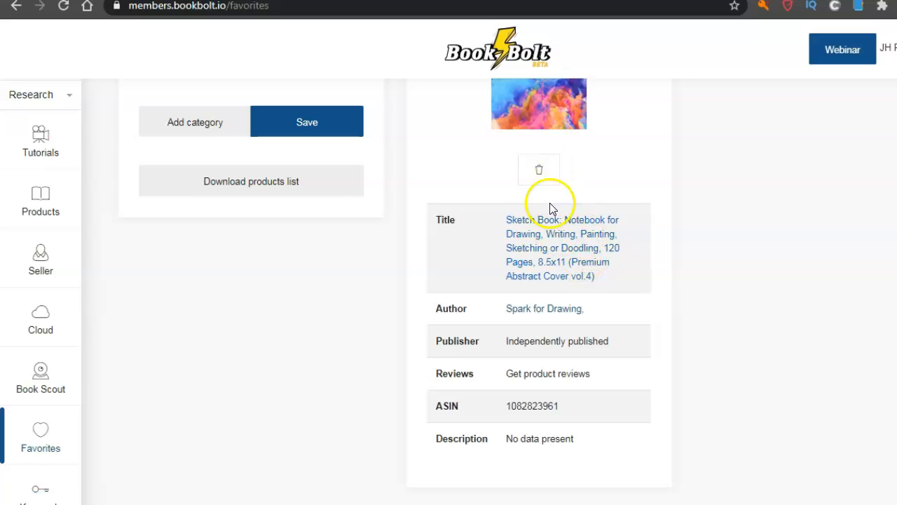
click(564, 244)
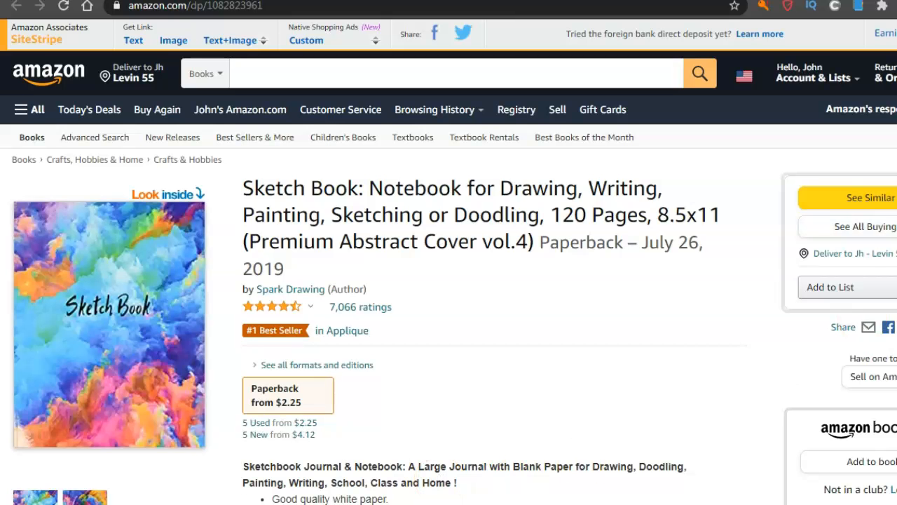
Expand the Sketch Book's full description on Amazon and read through the product details
scroll(448, 253, down, 3)
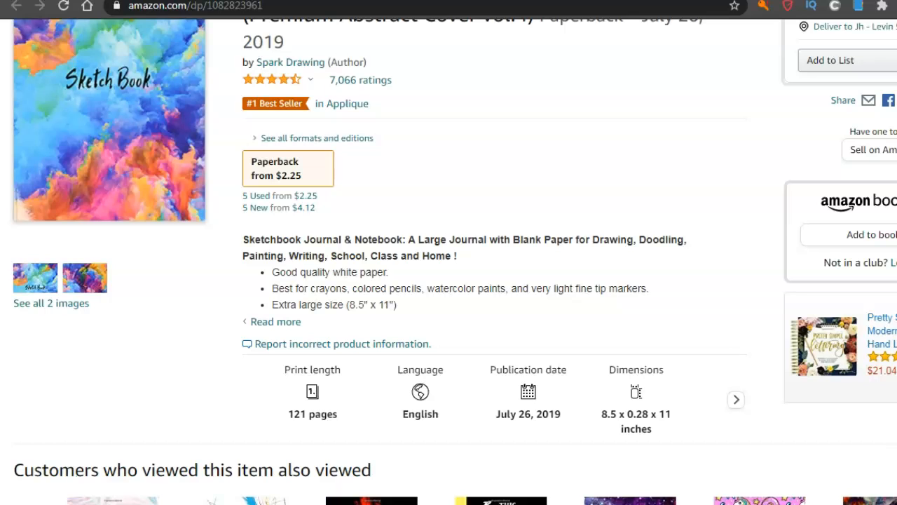
scroll(448, 261, down, 1)
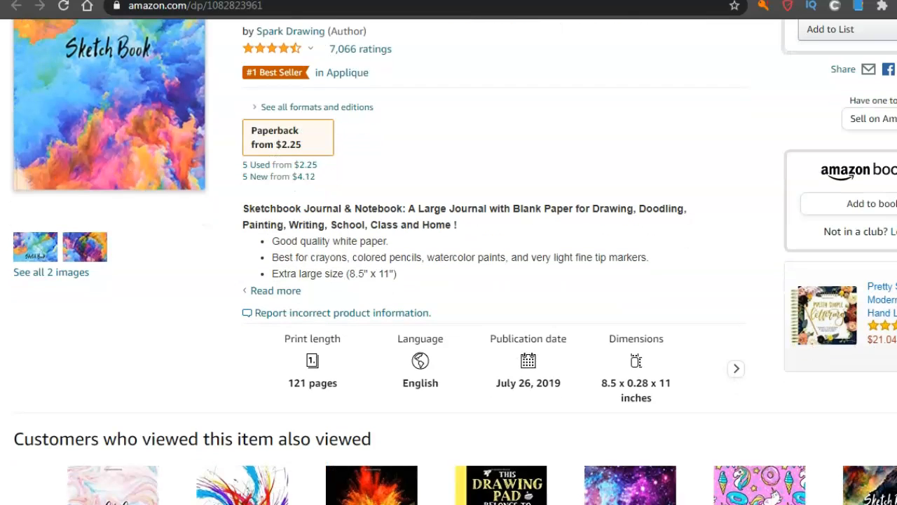
click(286, 291)
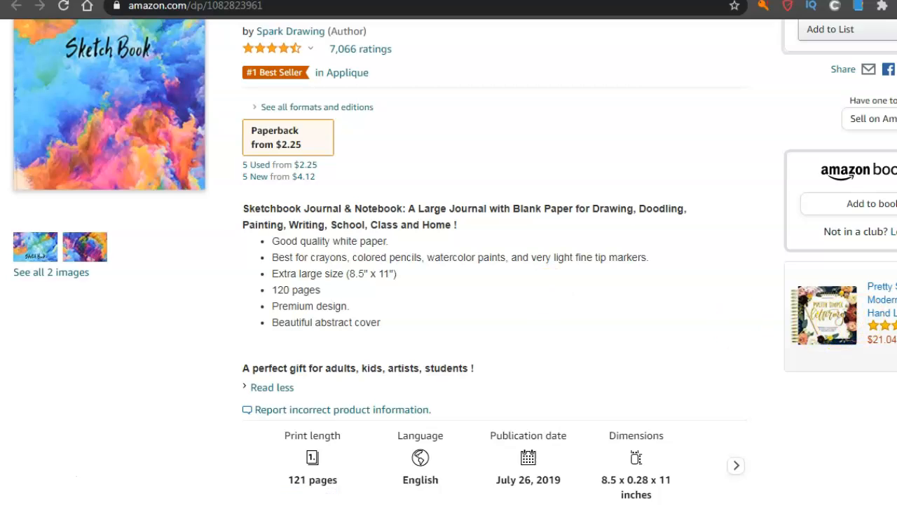
scroll(449, 260, down, 1)
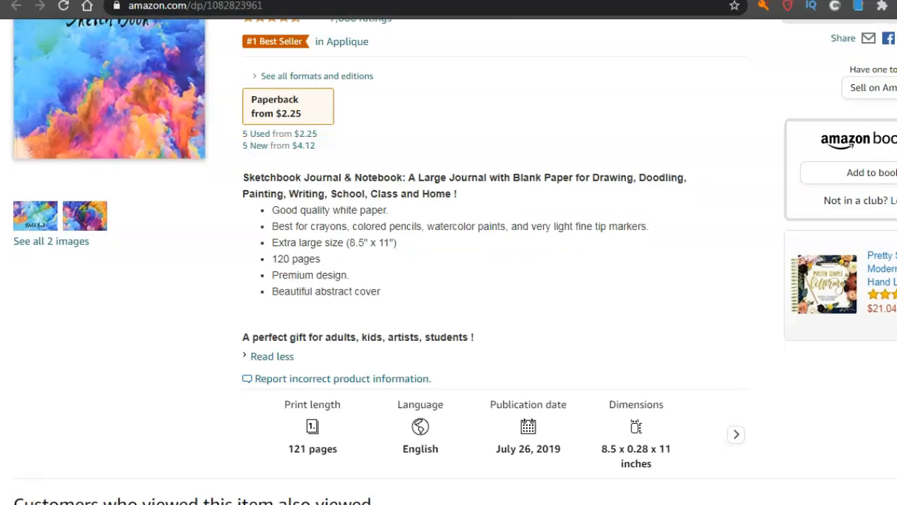
scroll(449, 259, down, 3)
scroll(449, 259, up, 7)
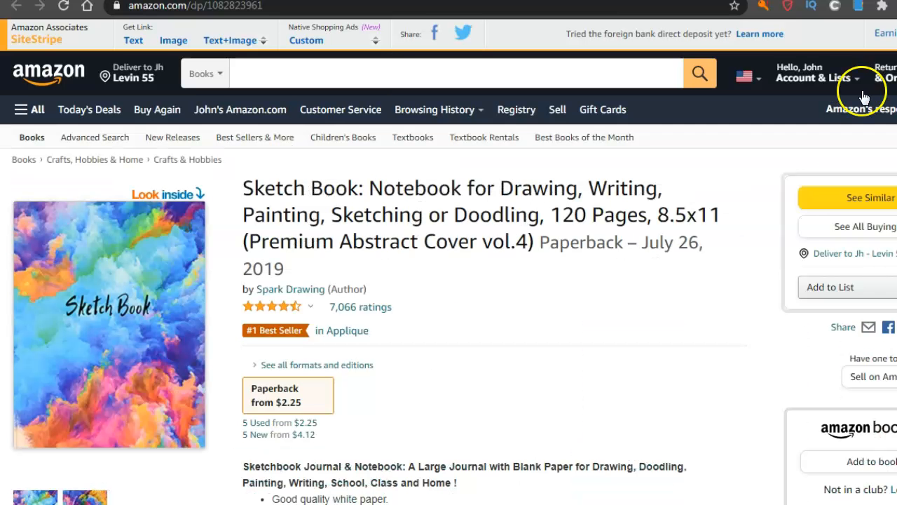
Switch to the KDP form, open the browse category chooser and expand Juvenile Fiction and Nonfiction
key(ctrl+Tab)
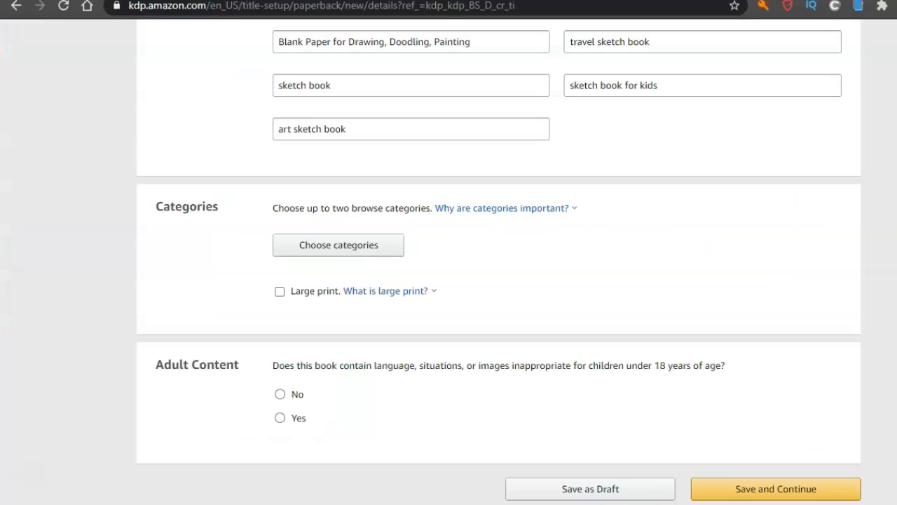
click(367, 244)
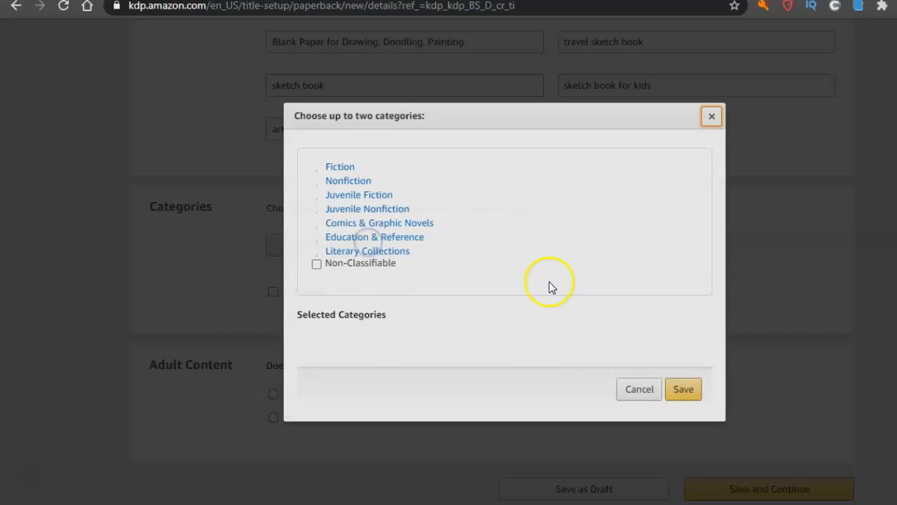
click(368, 194)
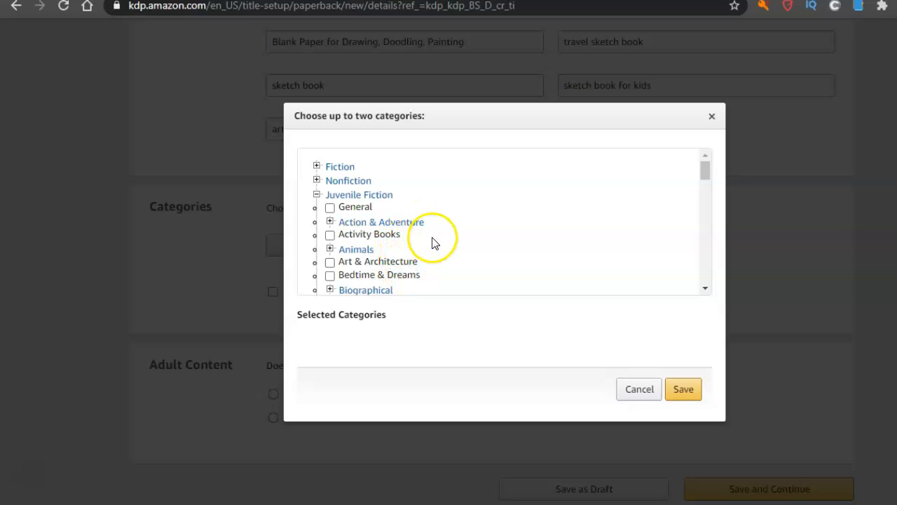
click(367, 182)
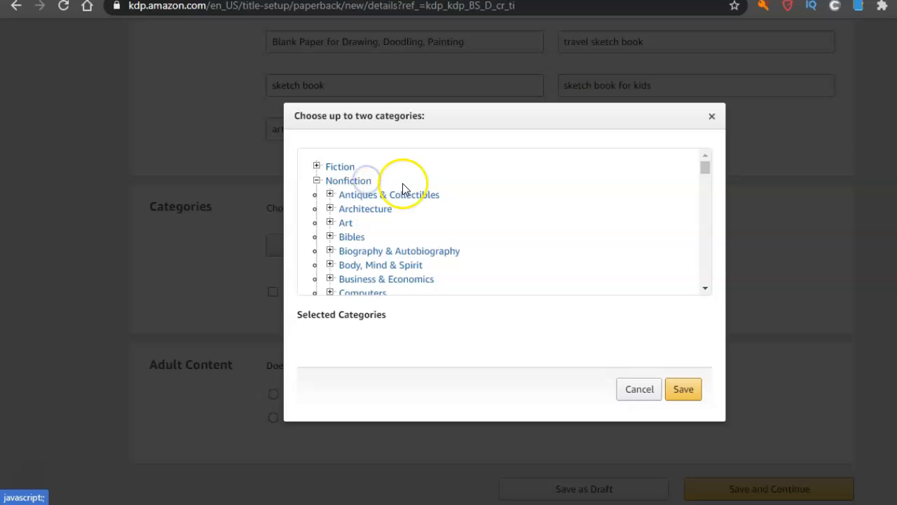
Look through the Nonfiction subcategories for ones that suit a sketch book
click(705, 288)
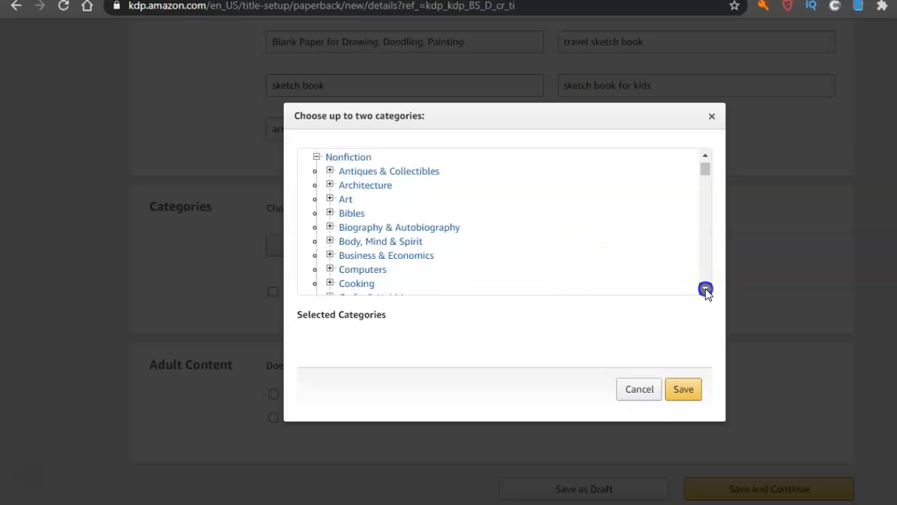
click(705, 290)
click(705, 289)
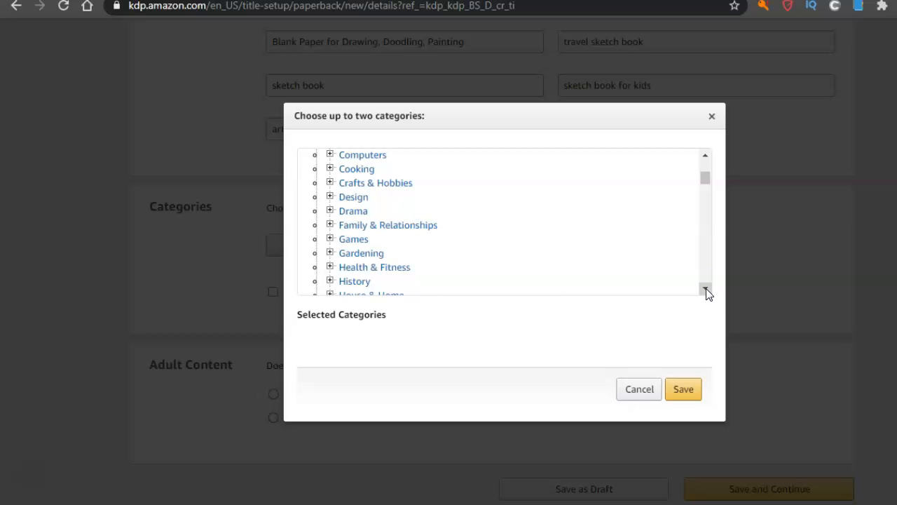
click(706, 289)
click(705, 290)
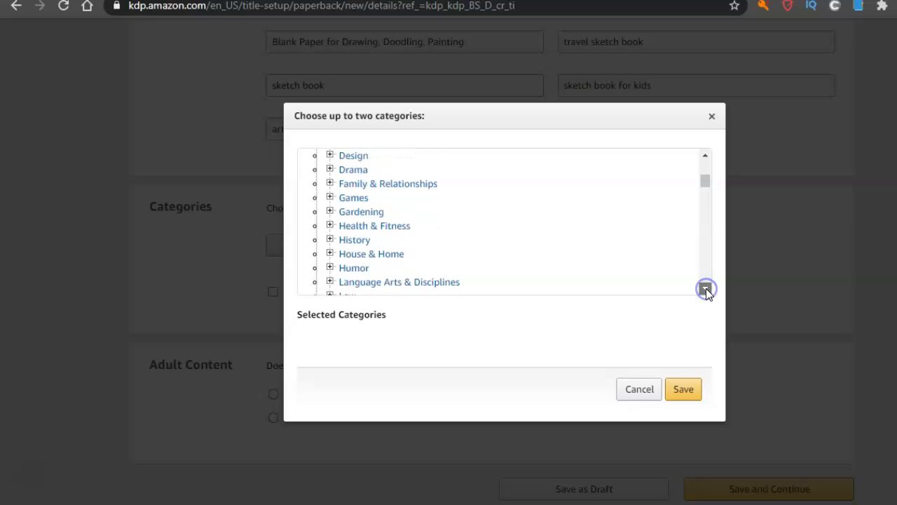
click(705, 289)
click(705, 290)
click(705, 290)
click(705, 289)
click(705, 290)
click(705, 290)
click(705, 290)
click(706, 289)
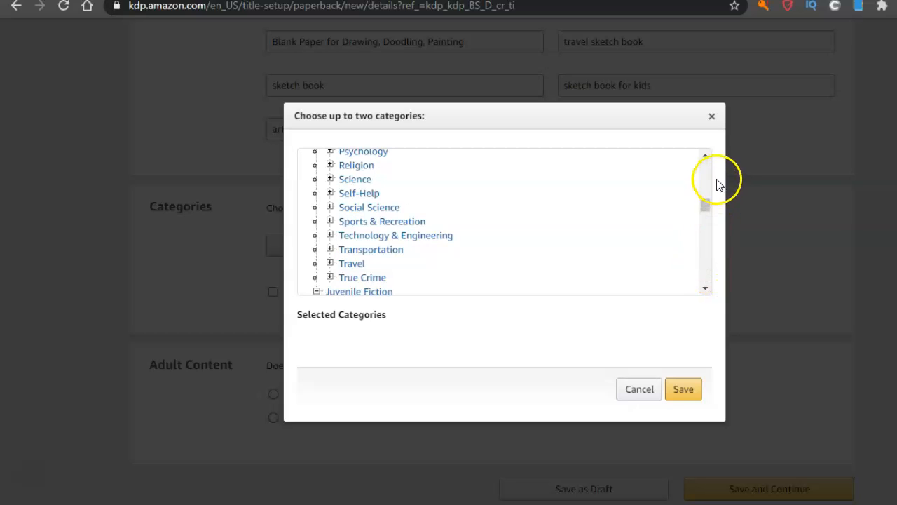
Go back through the Nonfiction categories and expand Crafts & Hobbies
click(706, 157)
click(706, 157)
click(706, 157)
click(706, 157)
click(706, 157)
click(706, 157)
click(706, 157)
click(706, 157)
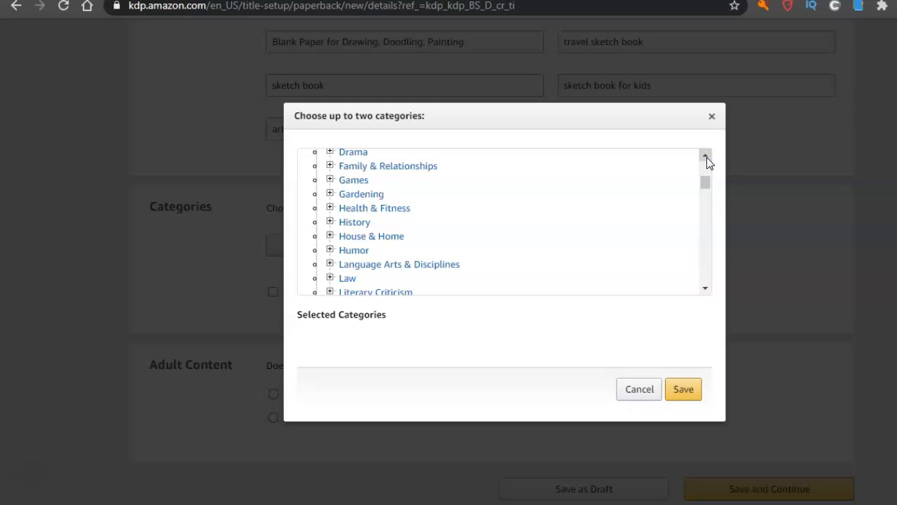
click(706, 157)
click(706, 158)
click(706, 157)
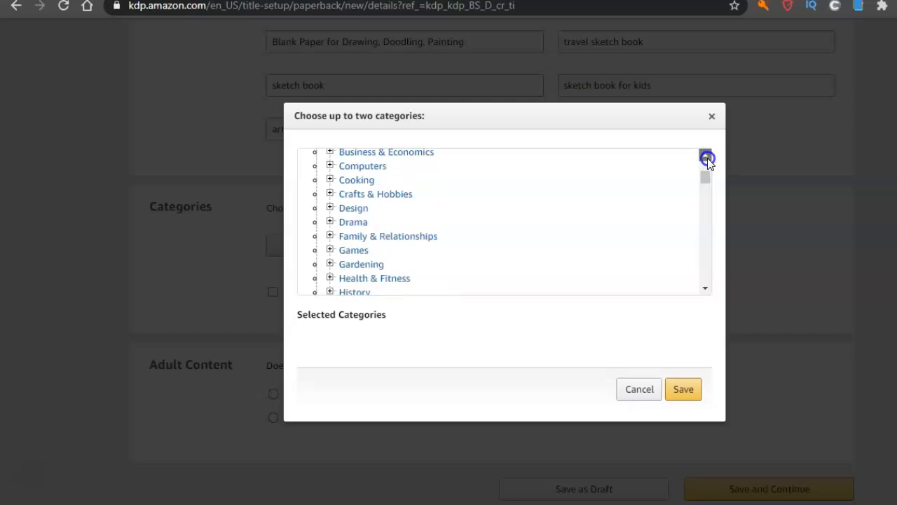
click(706, 157)
click(390, 242)
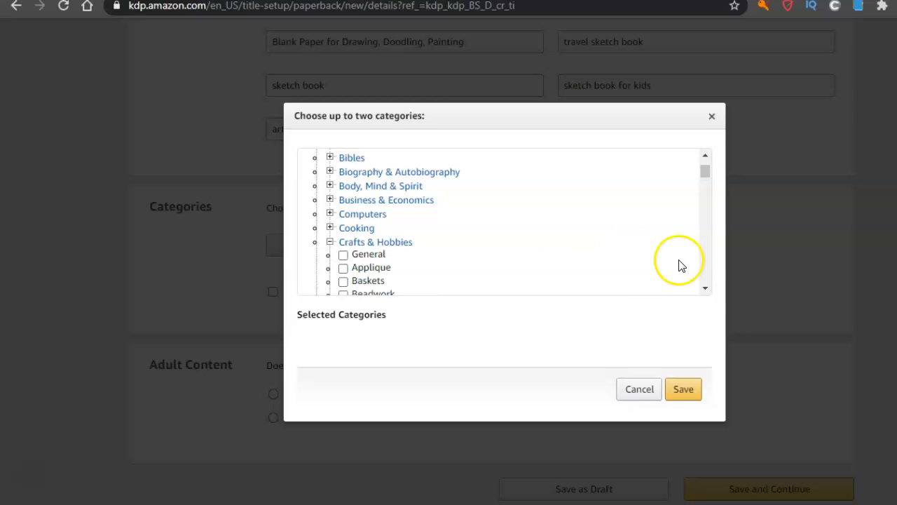
Look through the Crafts & Hobbies subcategories for one that suits a sketch book
click(706, 289)
click(706, 289)
click(706, 289)
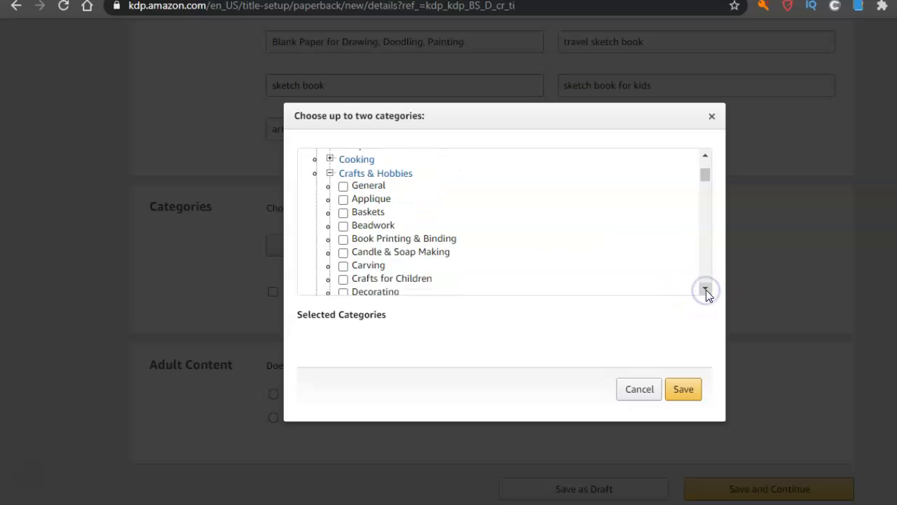
click(706, 289)
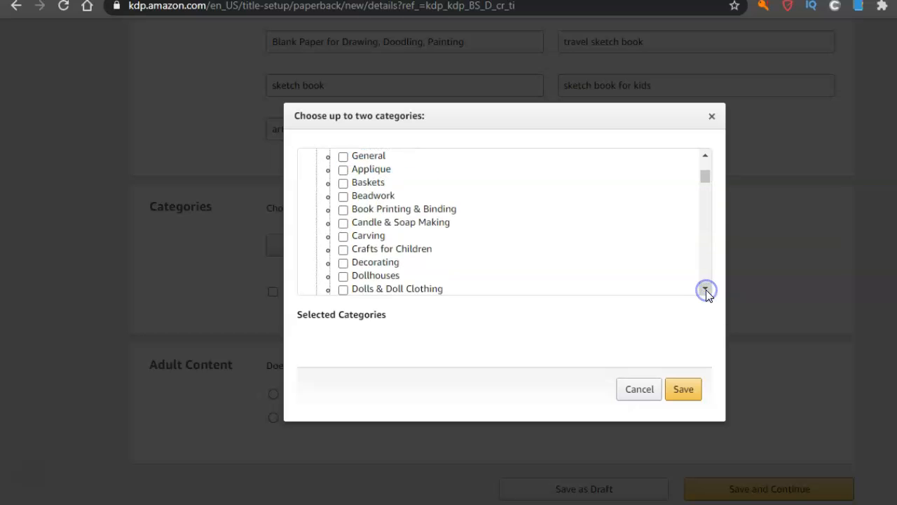
click(706, 289)
click(706, 289)
click(706, 288)
click(706, 289)
click(706, 288)
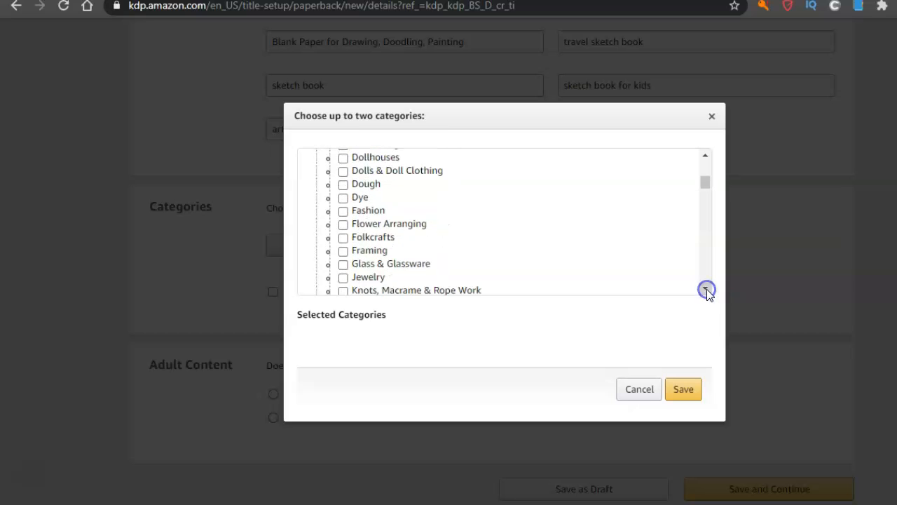
click(706, 288)
click(706, 289)
click(706, 288)
click(706, 289)
click(706, 288)
click(706, 289)
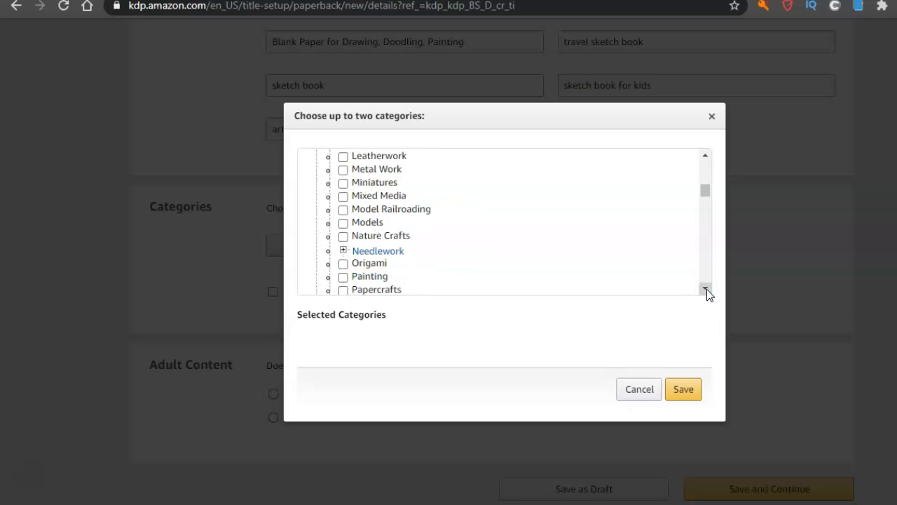
click(706, 289)
click(706, 289)
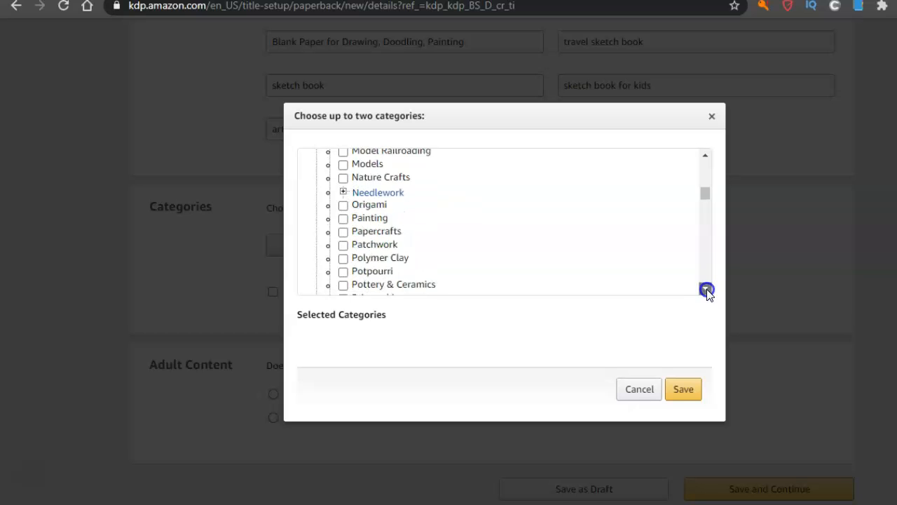
click(706, 289)
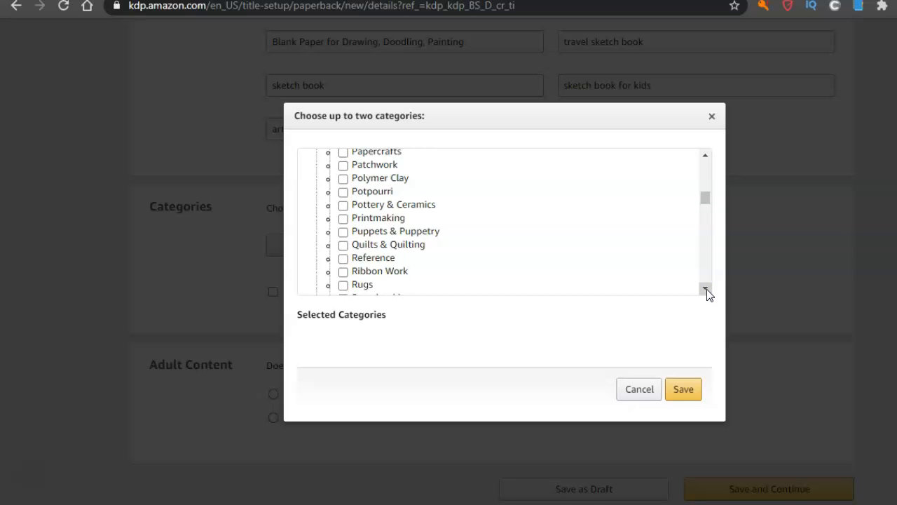
Collapse Nonfiction and Juvenile Fiction, select Activity Books under Juvenile Nonfiction and save the category choice
drag(705, 198, 708, 139)
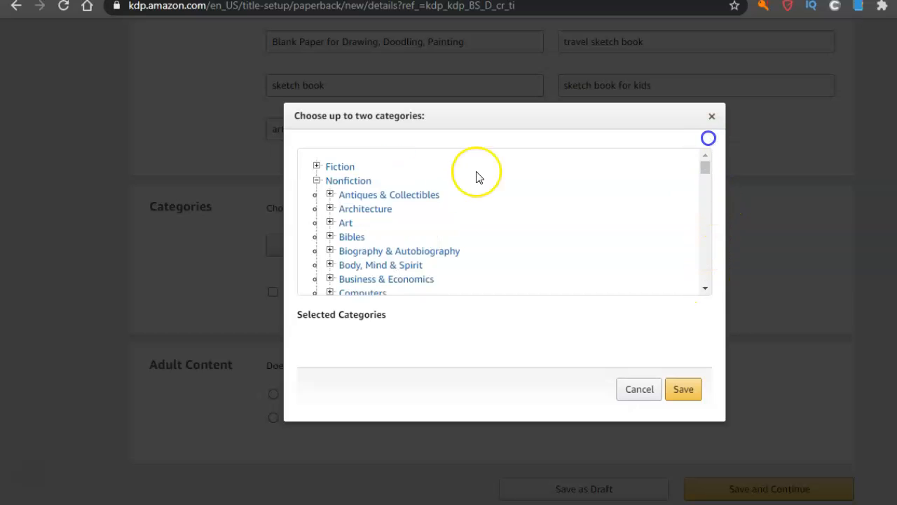
click(349, 180)
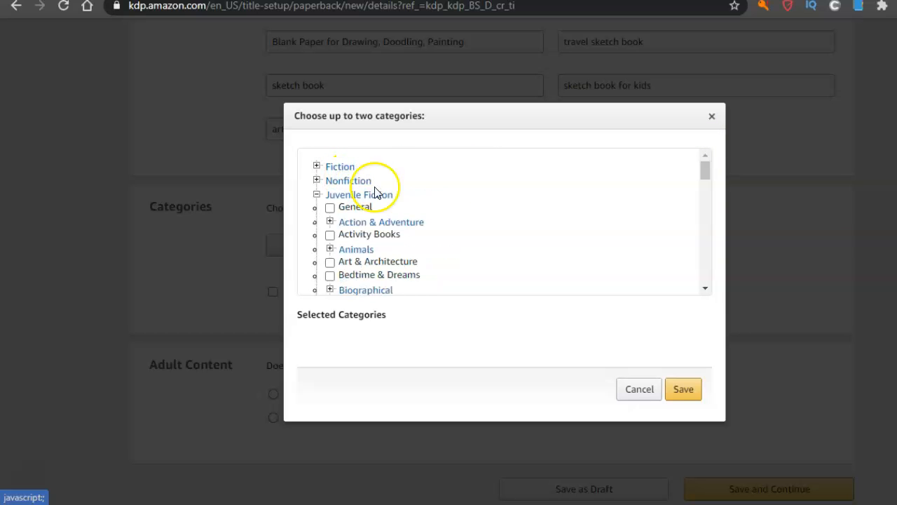
click(360, 195)
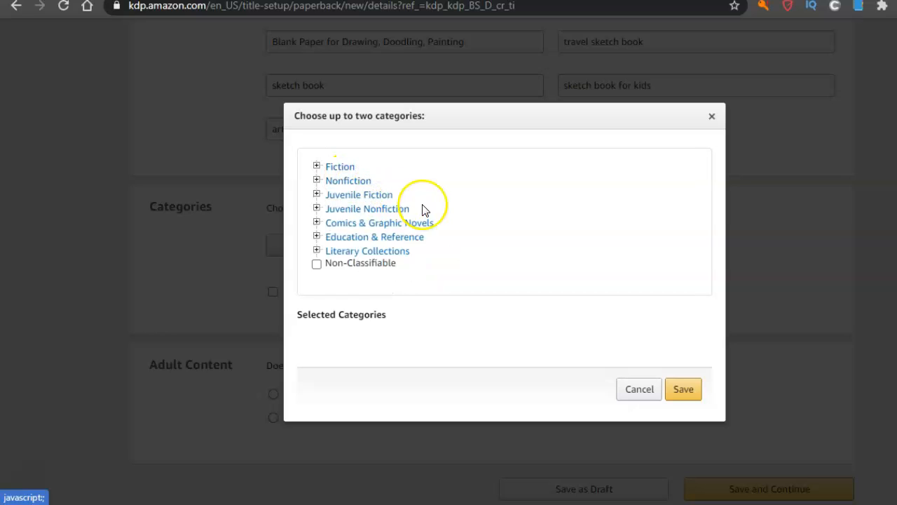
click(403, 211)
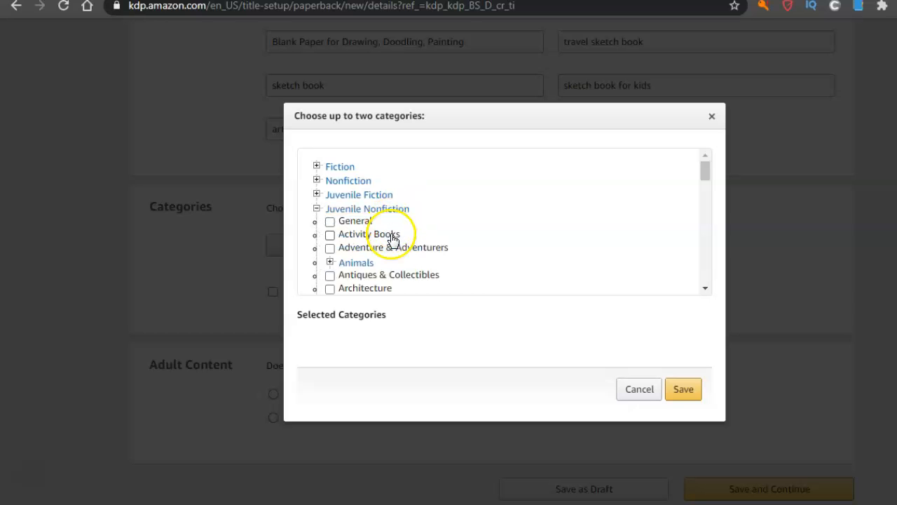
click(390, 235)
click(682, 405)
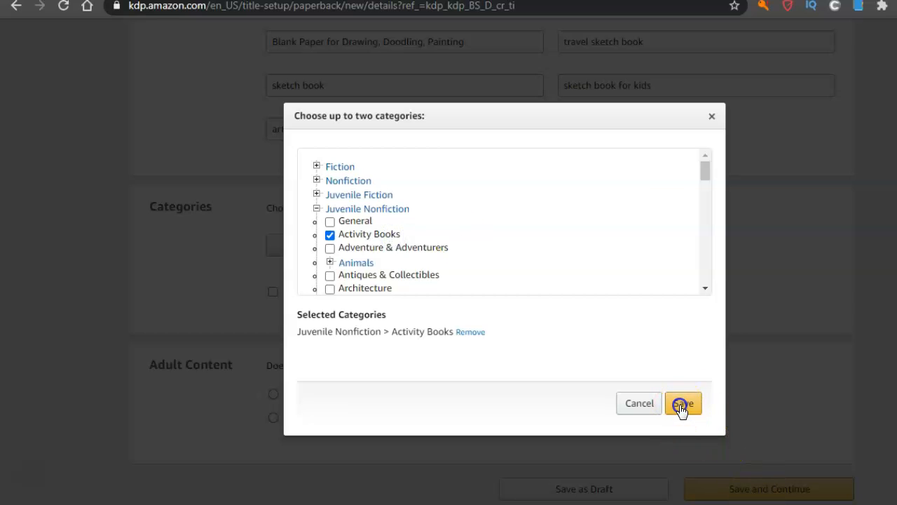
Answer No to the adult content question, then save the paperback details and continue
click(396, 303)
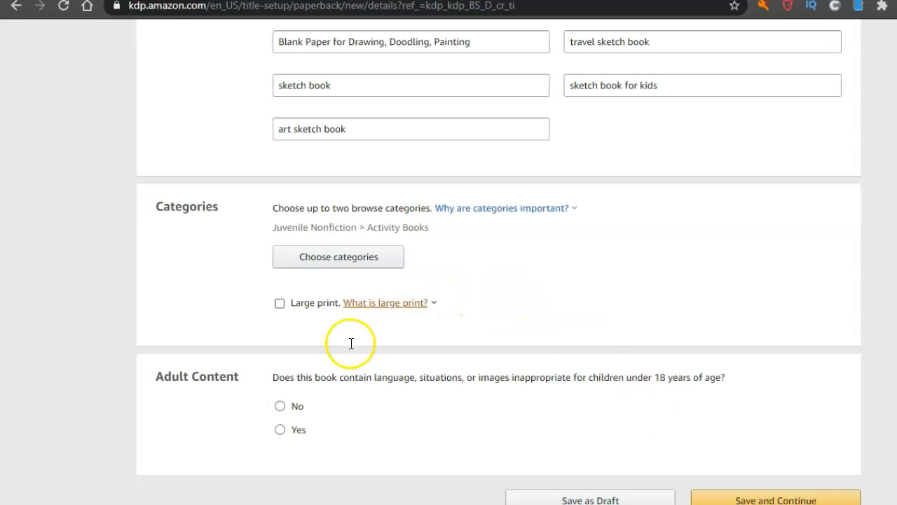
click(336, 438)
click(280, 405)
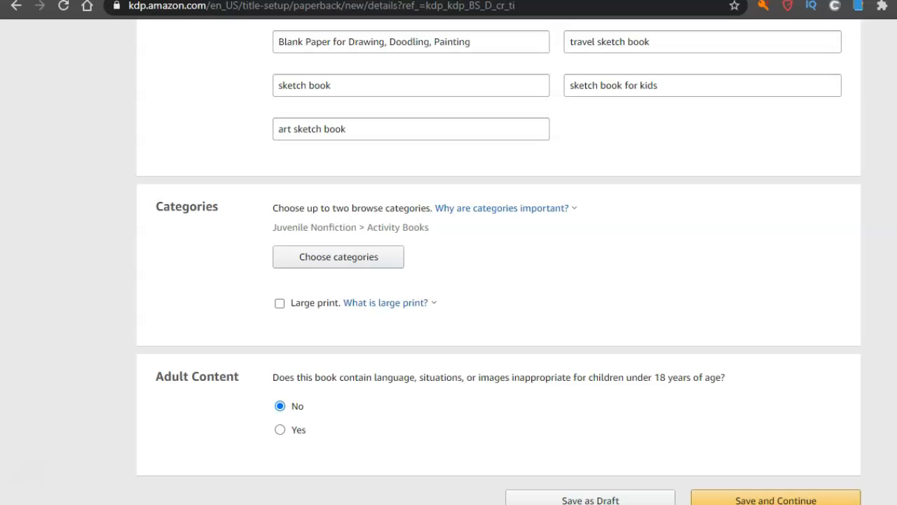
scroll(449, 281, down, 4)
click(773, 247)
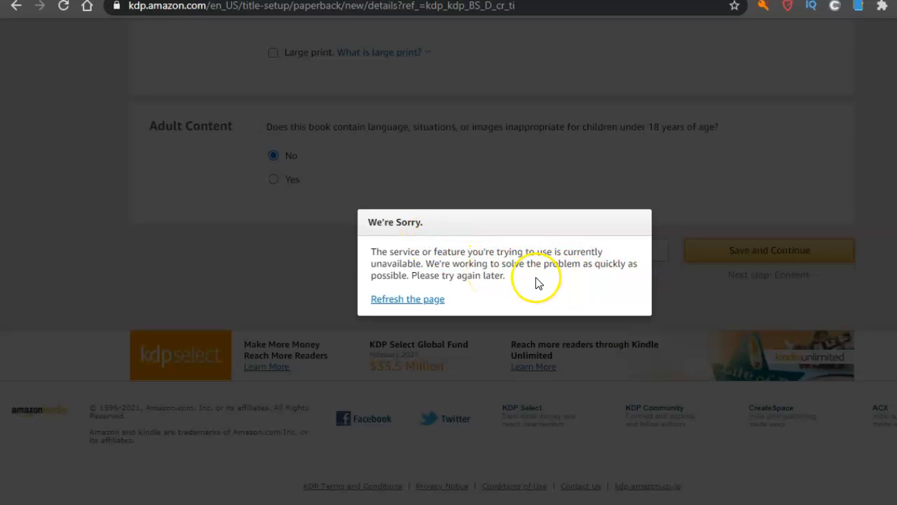
Refresh the paperback details page and go down the reloaded form
click(427, 300)
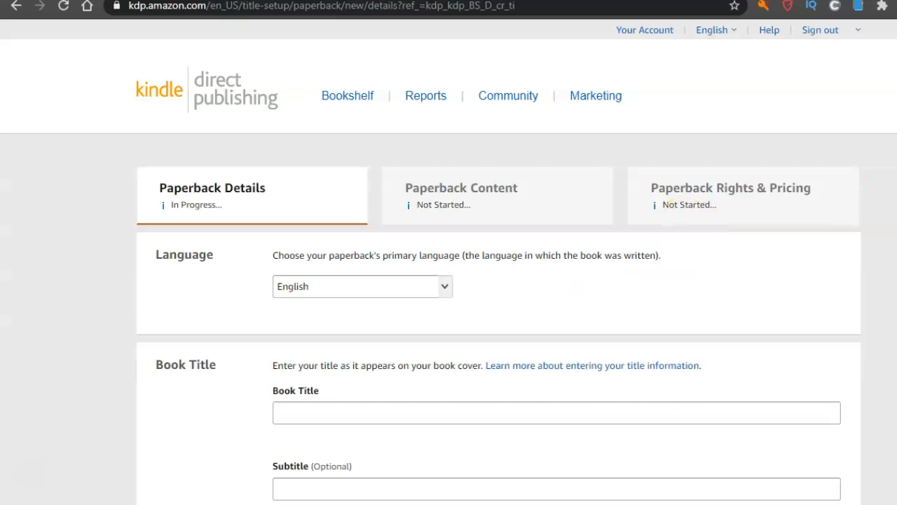
scroll(499, 281, down, 5)
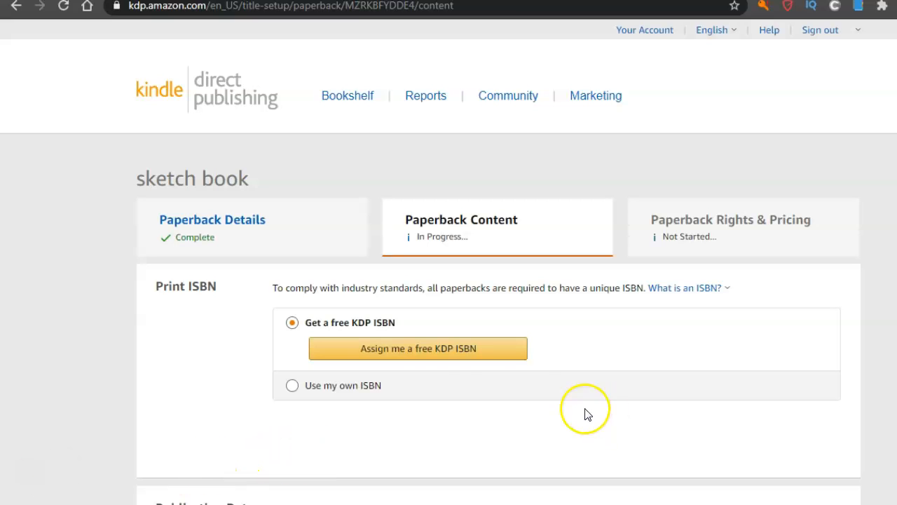
Assign a free KDP ISBN to the paperback and set its publication date to 04/15/2021
click(439, 361)
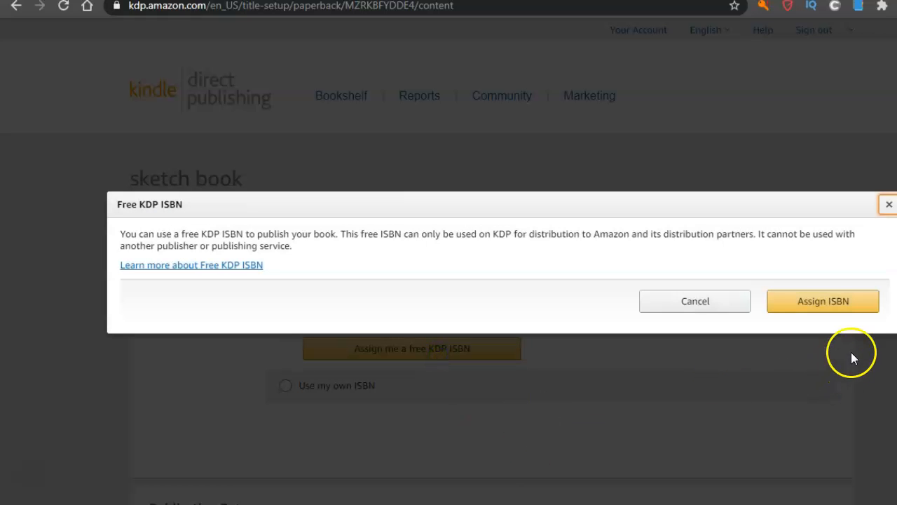
click(829, 309)
scroll(448, 280, down, 2)
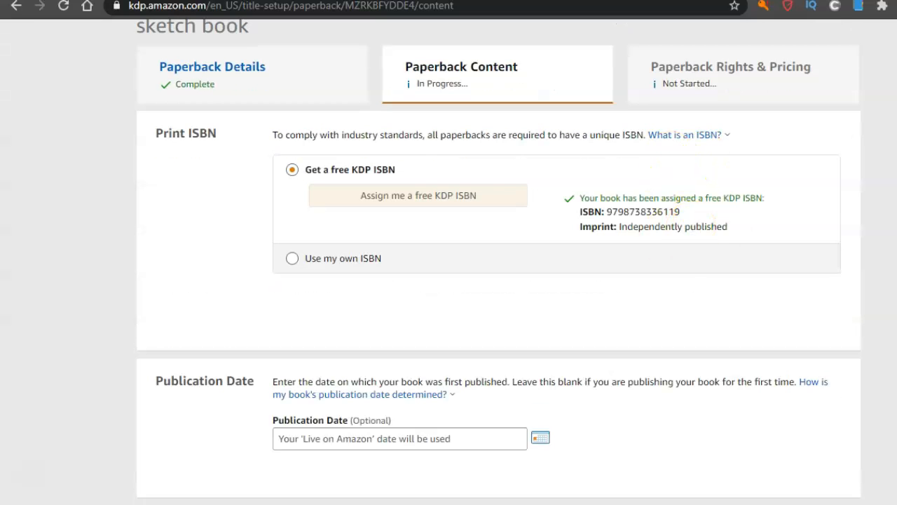
scroll(449, 281, down, 1)
scroll(410, 351, down, 1)
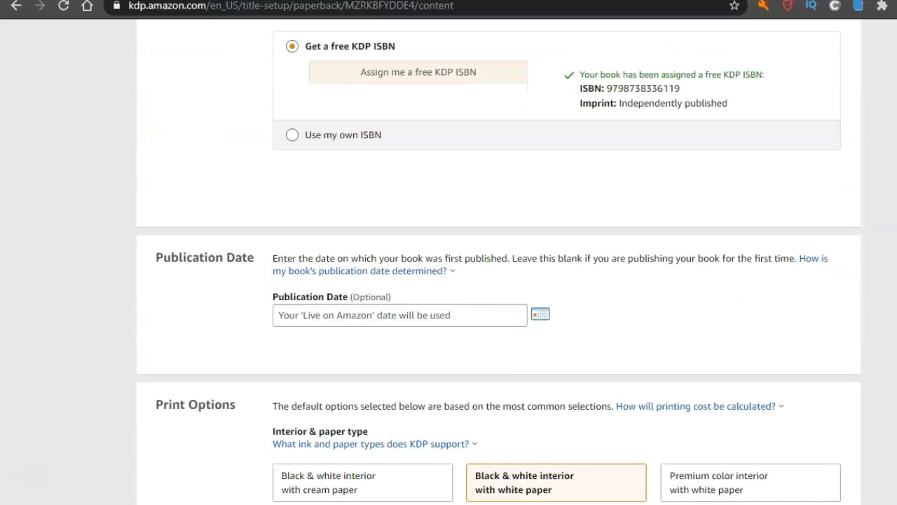
click(541, 315)
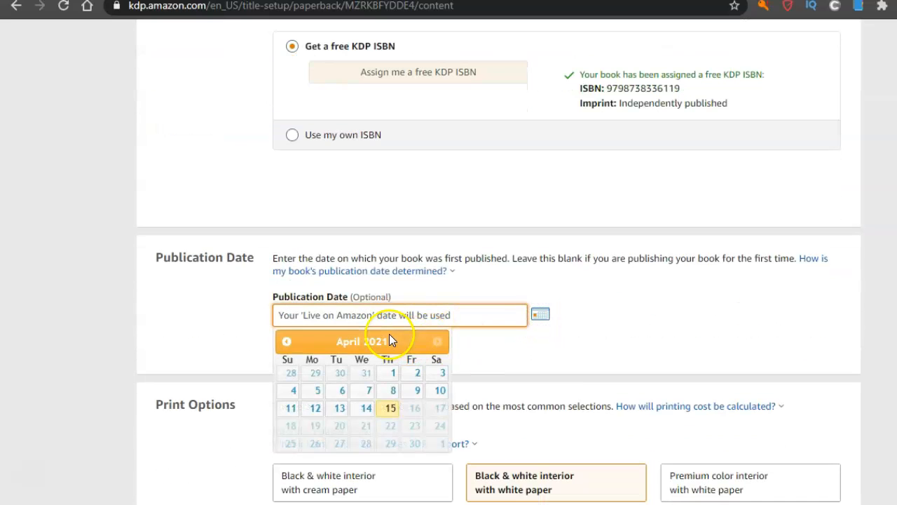
click(390, 408)
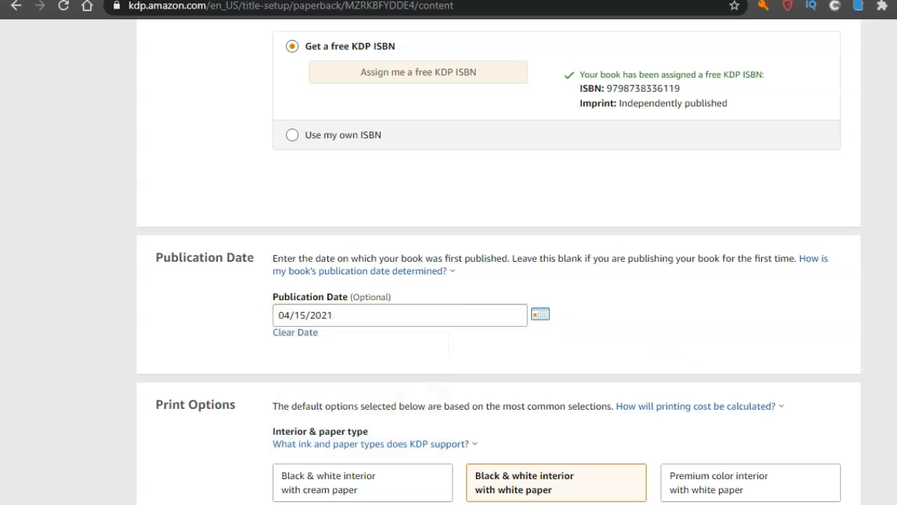
Set the print options' bleed setting to Bleed (PDF only)
scroll(391, 408, down, 2)
scroll(449, 280, down, 3)
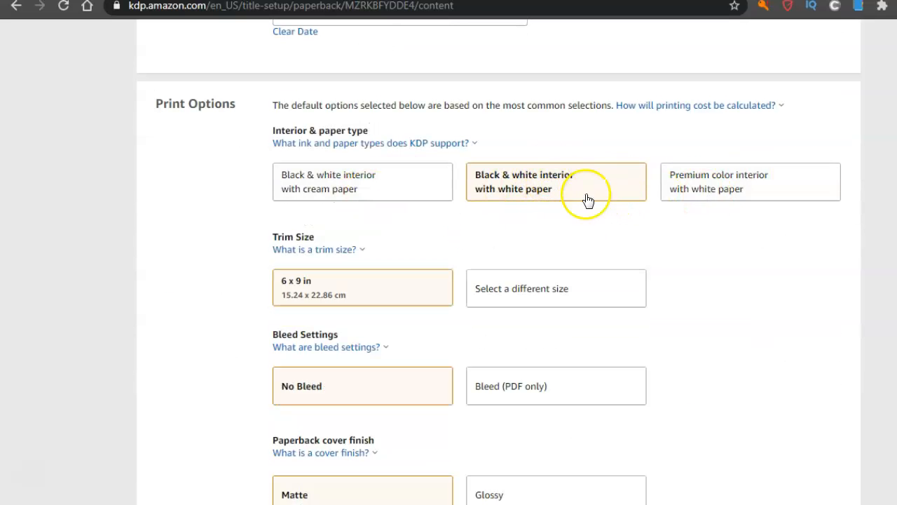
click(504, 386)
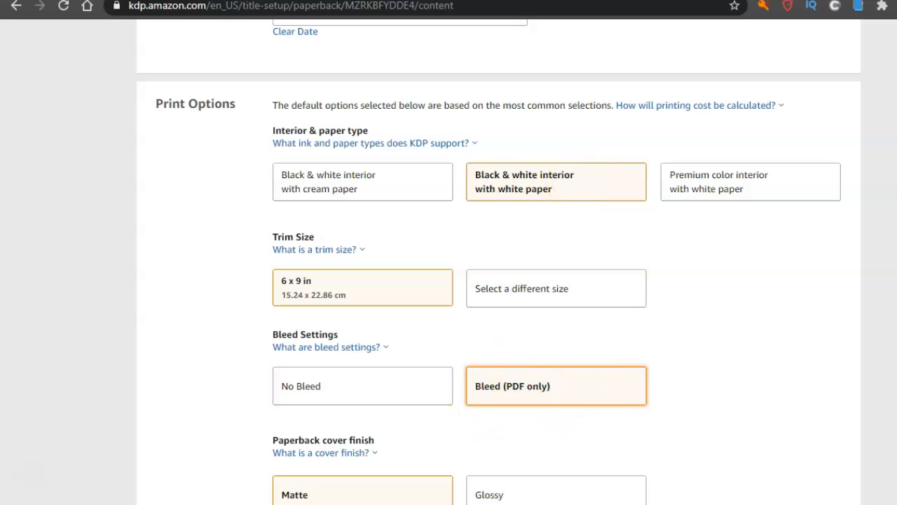
Search the Downloads folder for "sketch" and upload SketchBook2_8_5x11_100_bleed.pdf as the paperback manuscript
scroll(498, 280, down, 2)
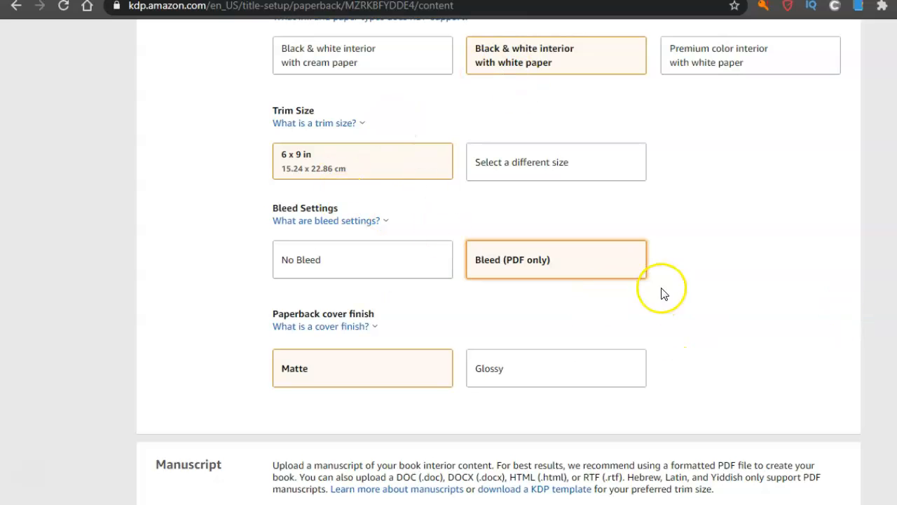
scroll(499, 262, down, 1)
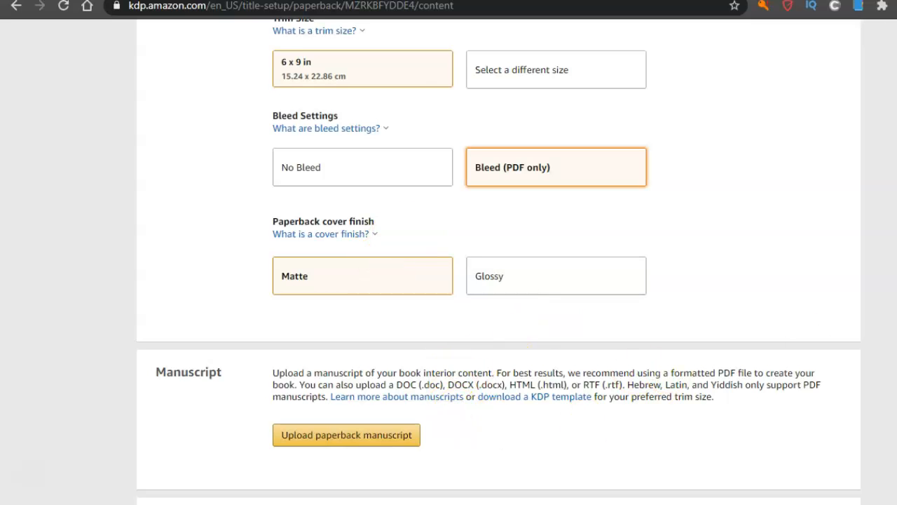
scroll(498, 262, down, 5)
scroll(498, 262, up, 3)
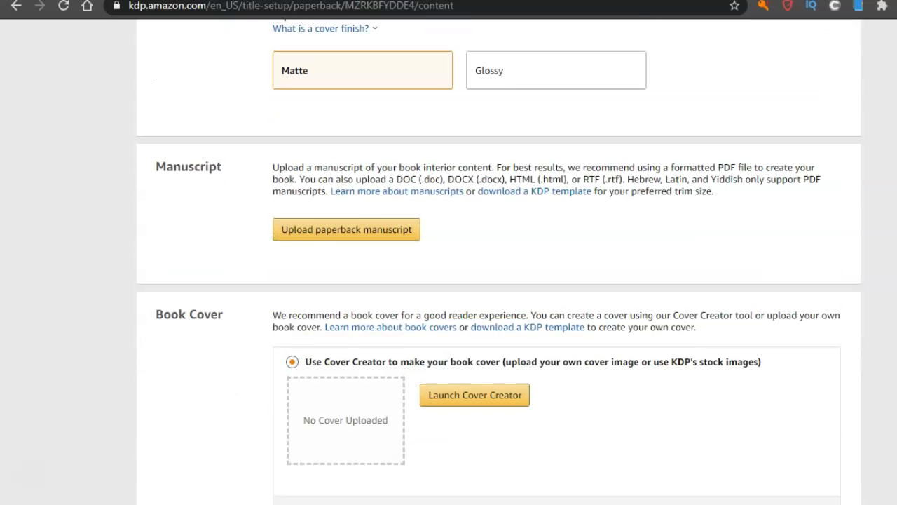
click(380, 233)
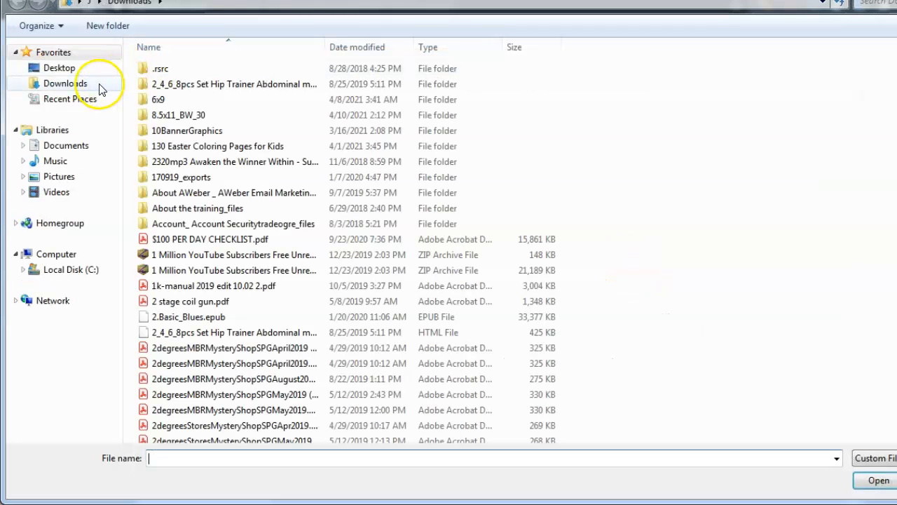
click(99, 83)
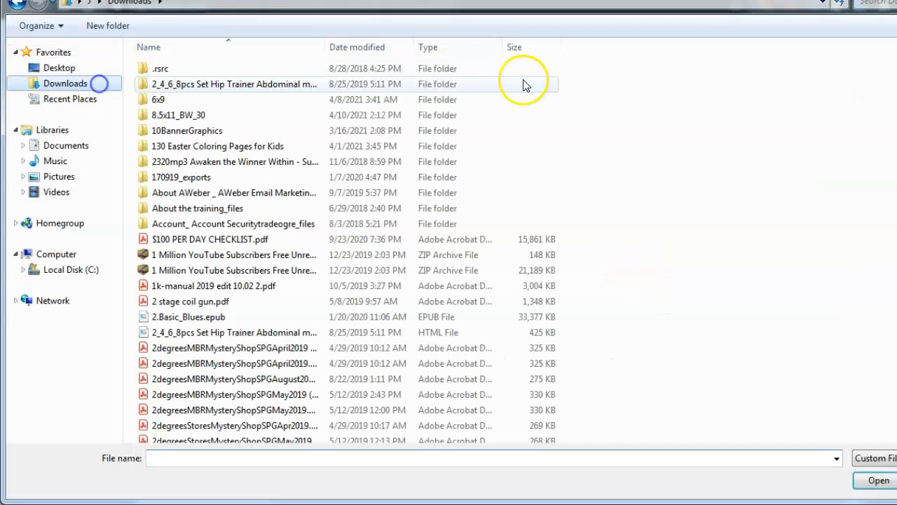
click(883, 6)
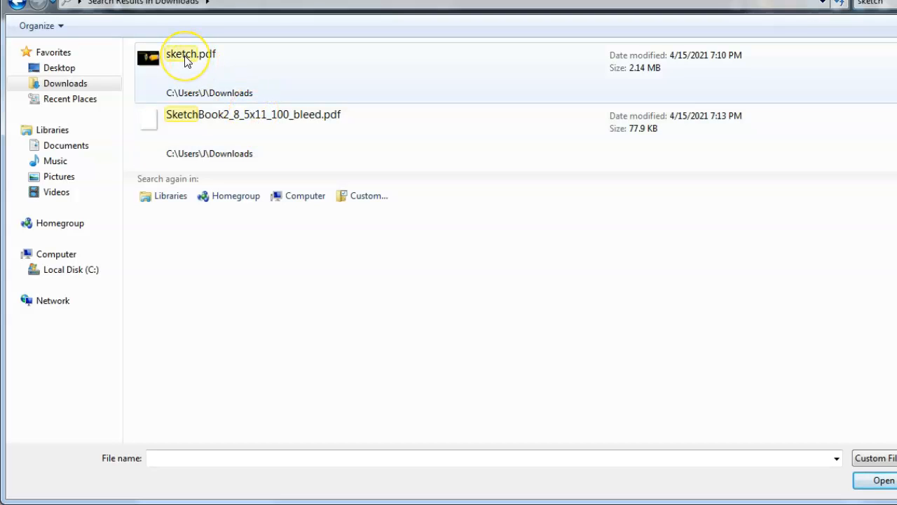
click(206, 119)
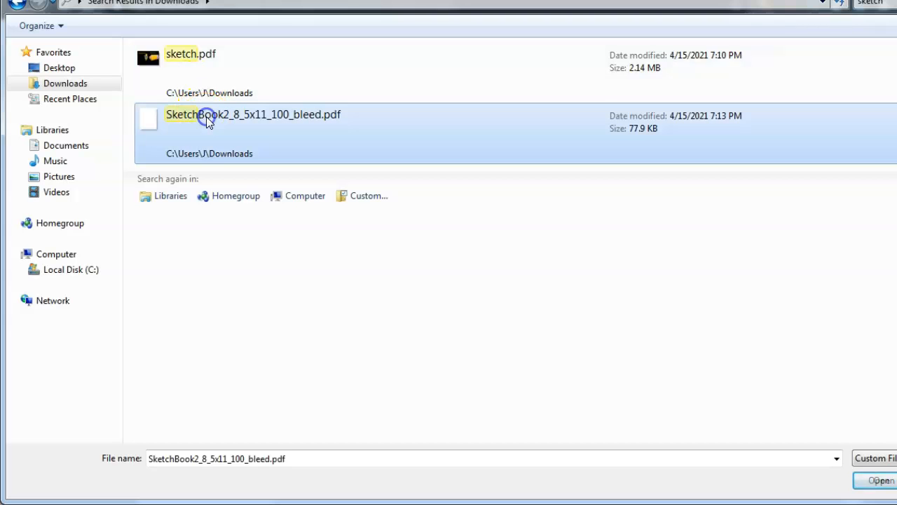
click(876, 481)
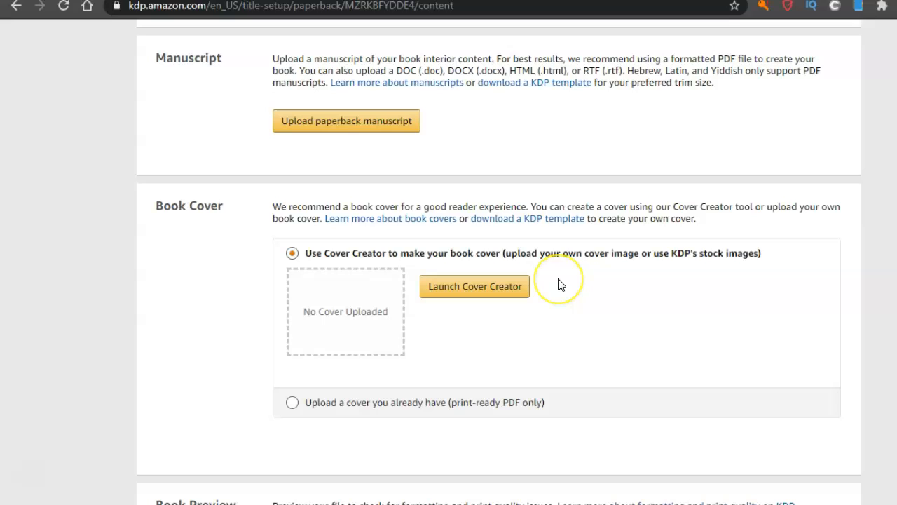
Choose to upload an existing print-ready cover, search the Downloads folder for "sketch", and upload sketch.pdf as the book cover
click(294, 404)
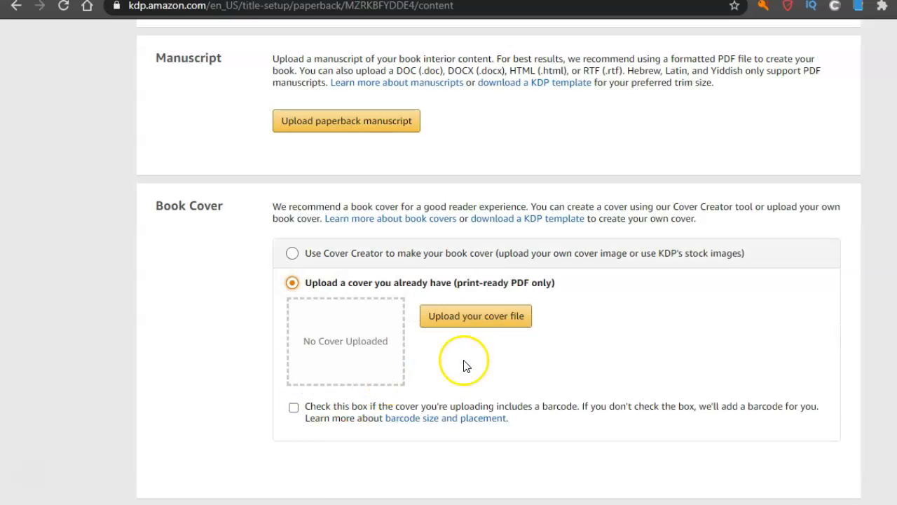
click(487, 318)
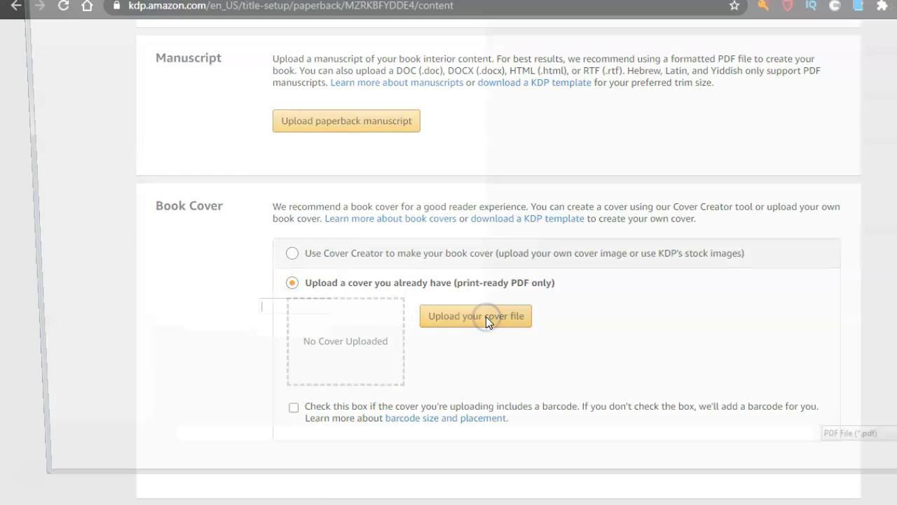
click(84, 84)
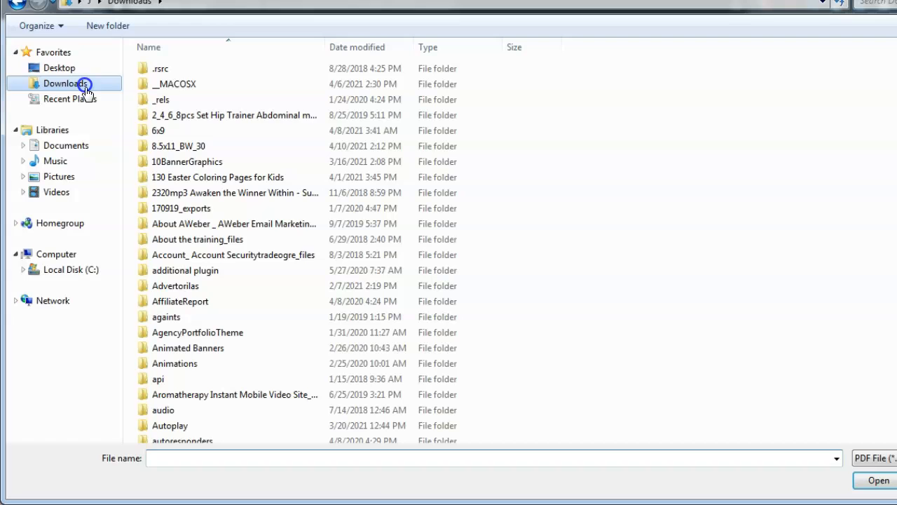
click(876, 2)
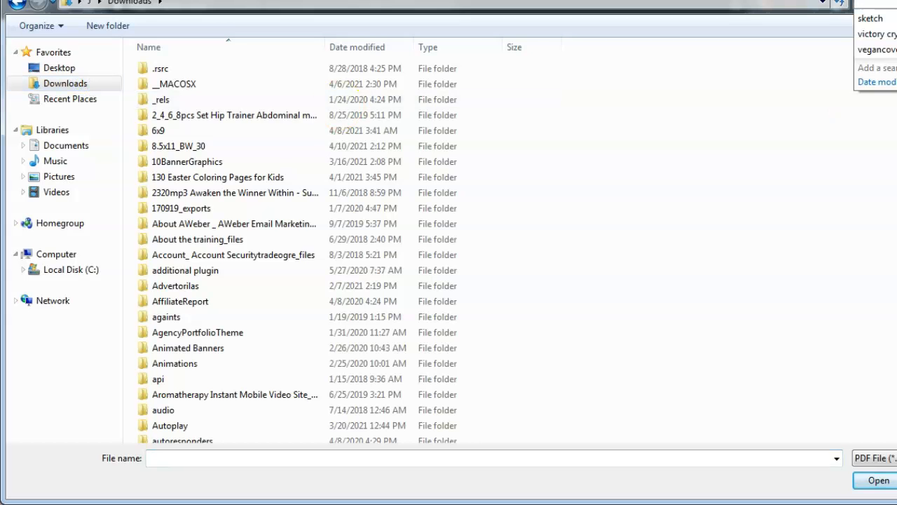
click(867, 16)
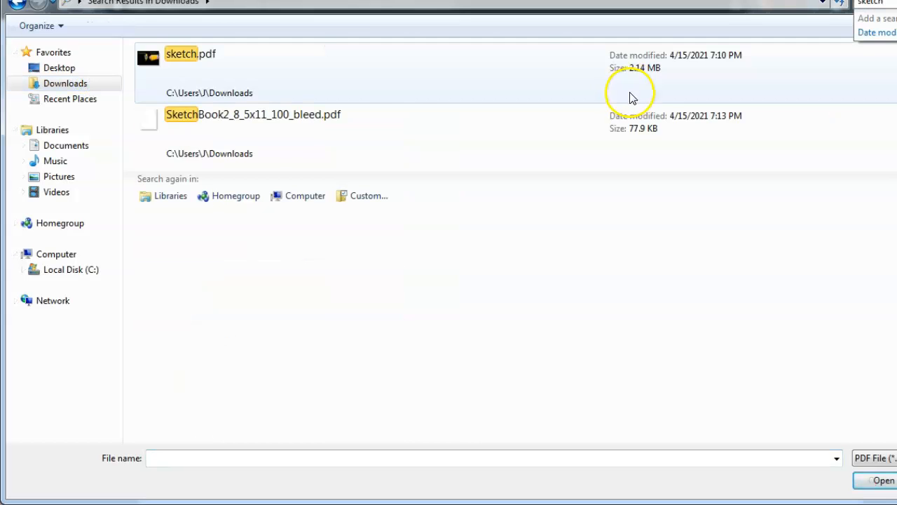
click(204, 63)
click(878, 480)
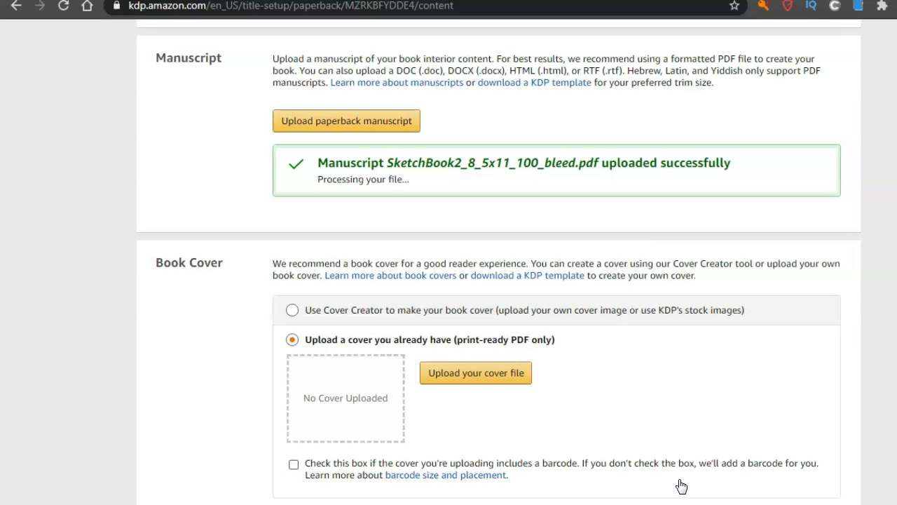
click(714, 390)
click(721, 373)
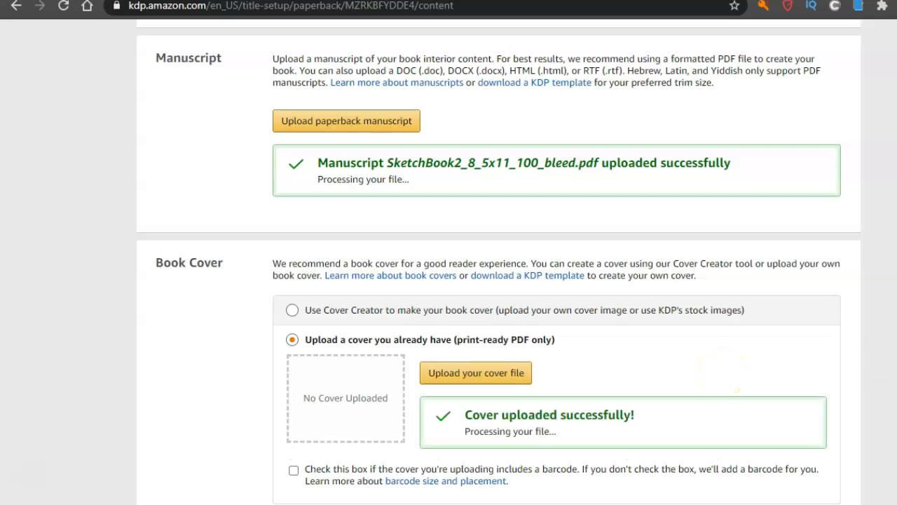
Launch the book previewer for the uploaded manuscript and cover
scroll(499, 280, down, 4)
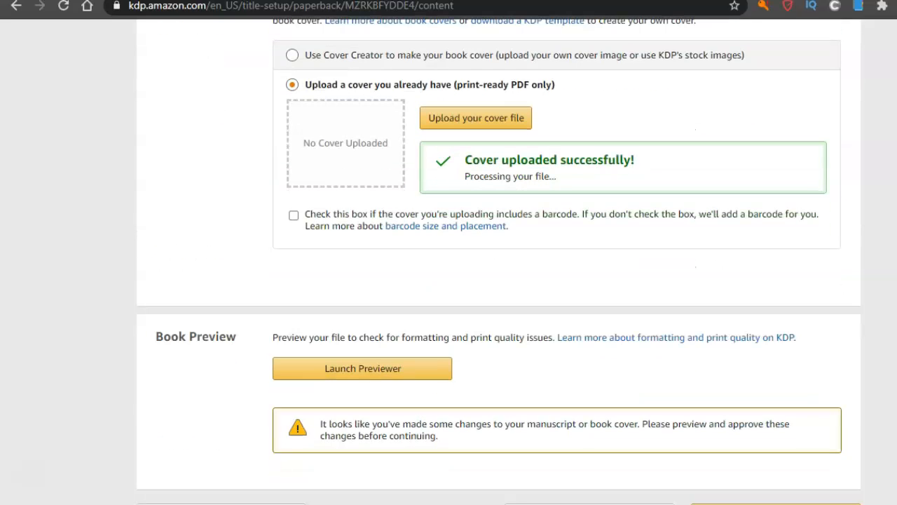
click(420, 375)
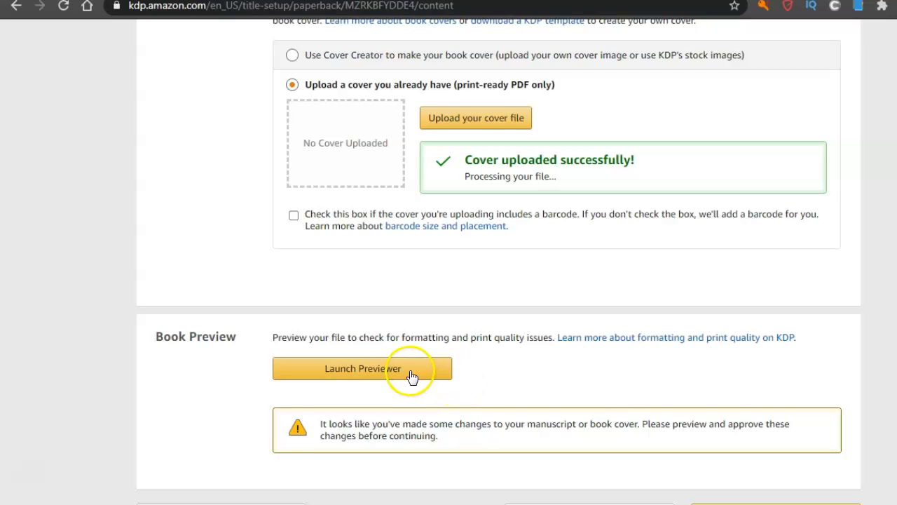
click(389, 373)
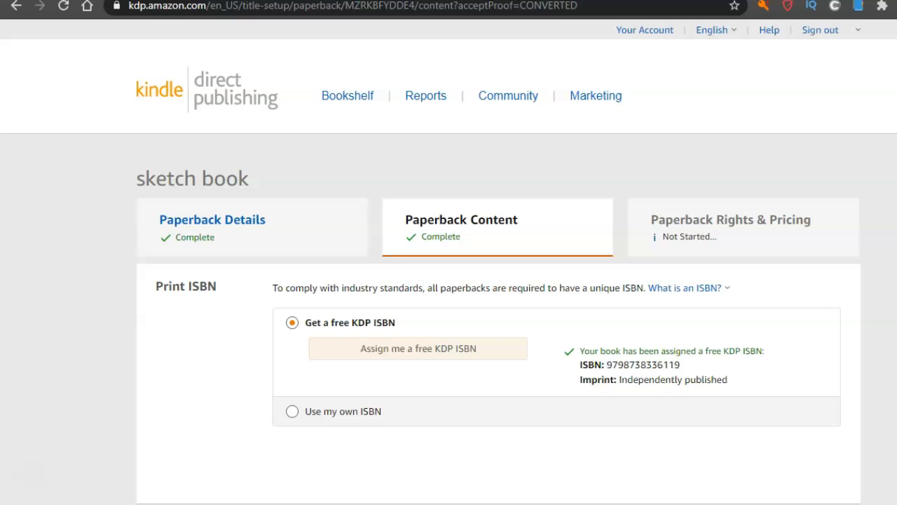
scroll(449, 280, down, 1)
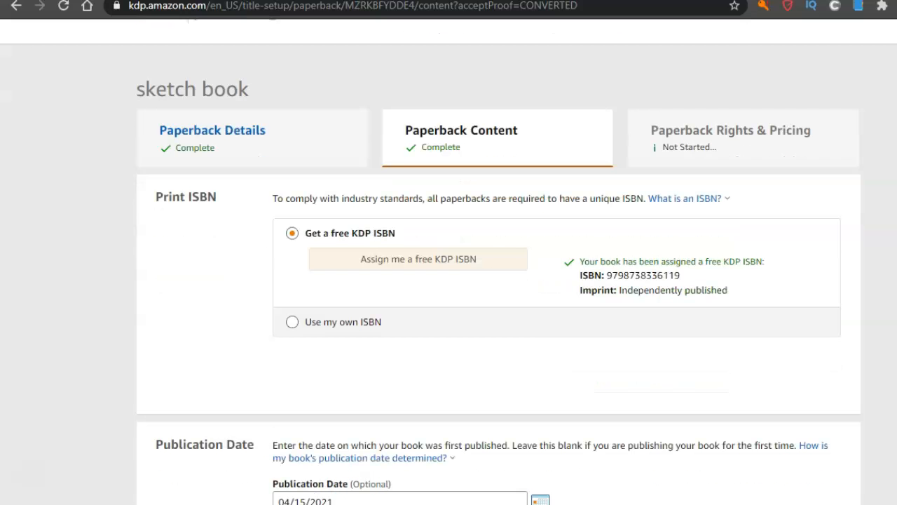
scroll(499, 281, down, 8)
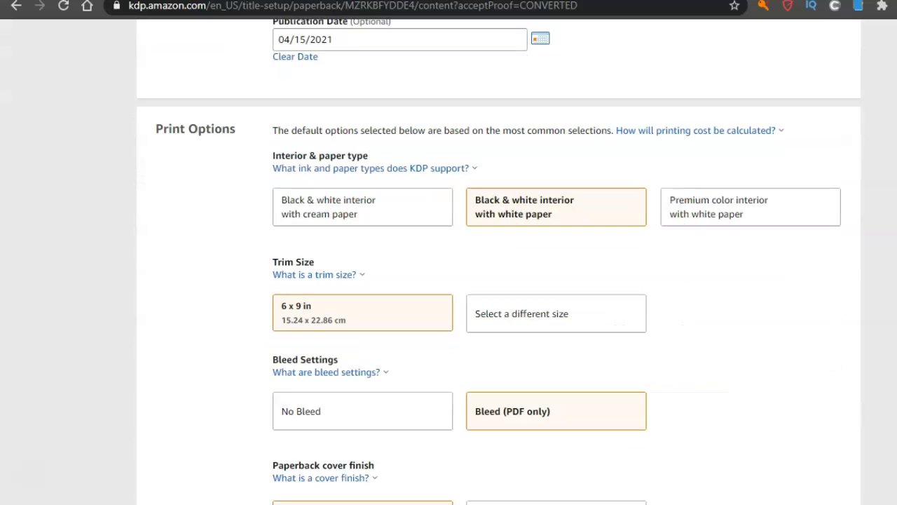
scroll(499, 280, down, 4)
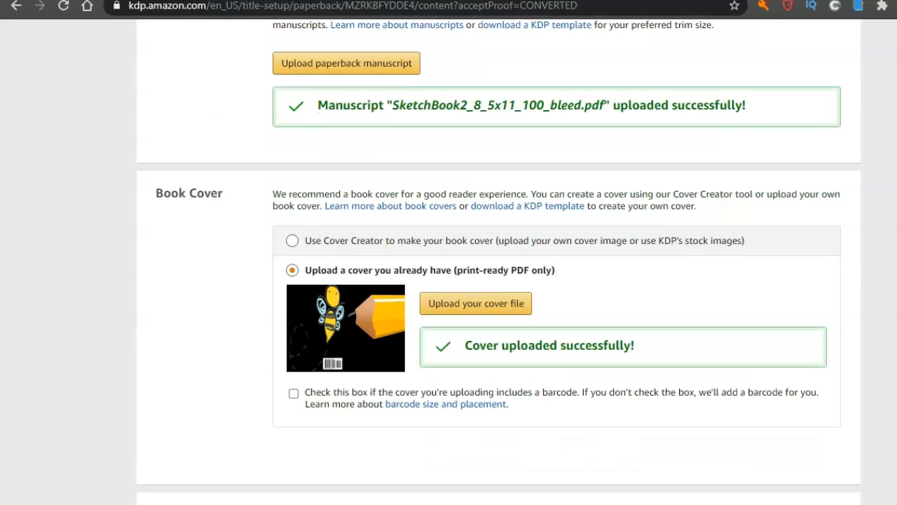
click(456, 304)
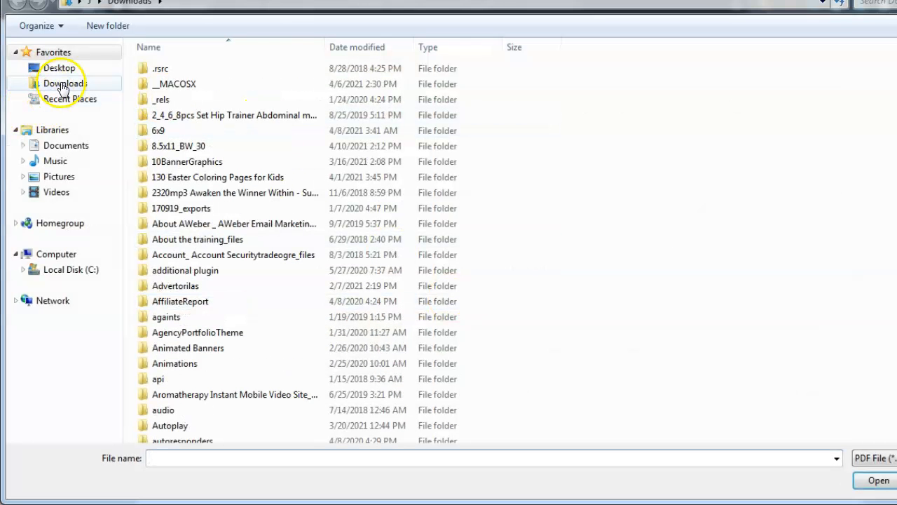
click(64, 83)
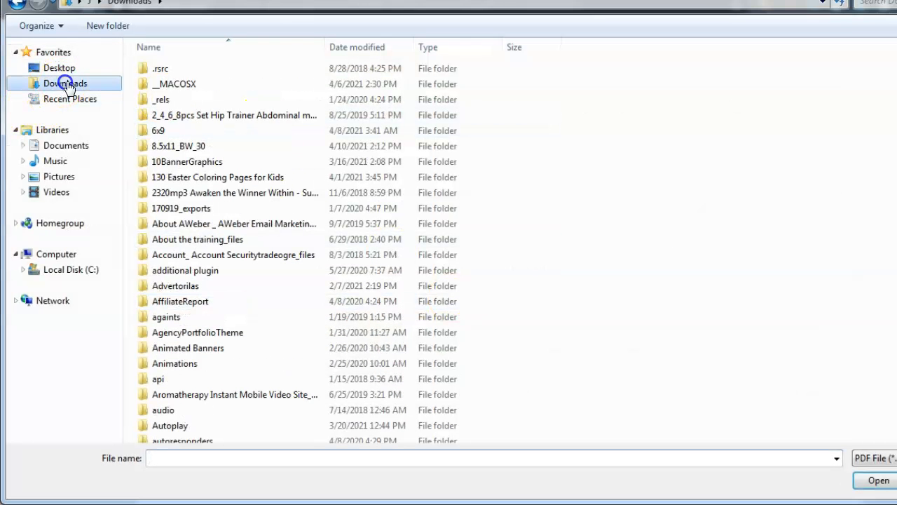
click(879, 4)
click(876, 20)
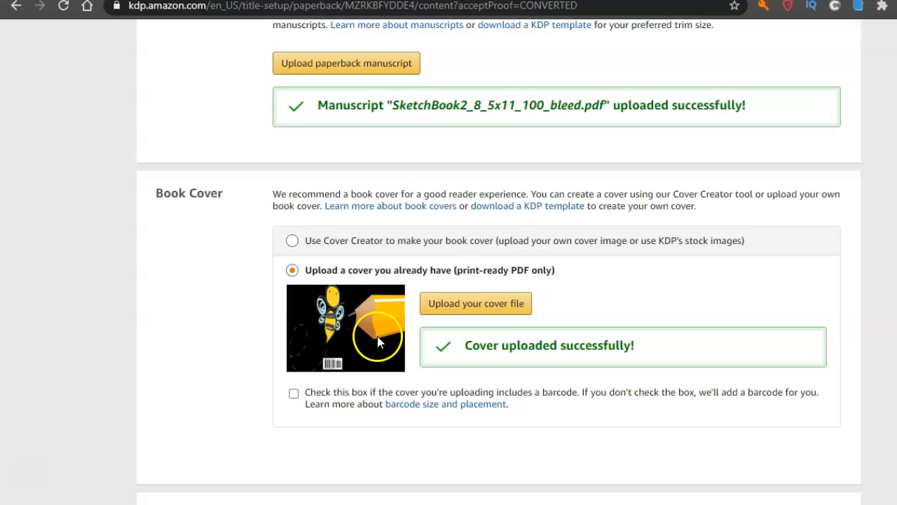
Start replacing the book cover file, search the Downloads folder for "sketch", and select sketchcover.pdf
click(460, 304)
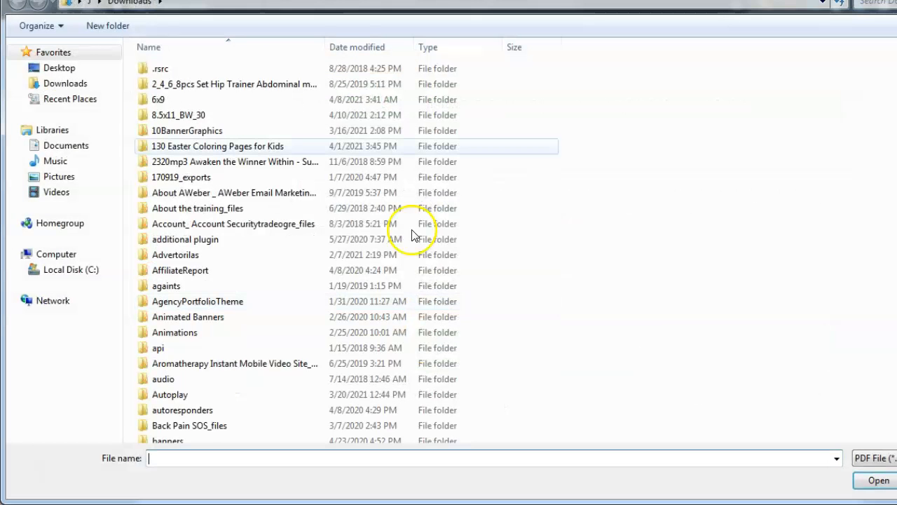
click(77, 82)
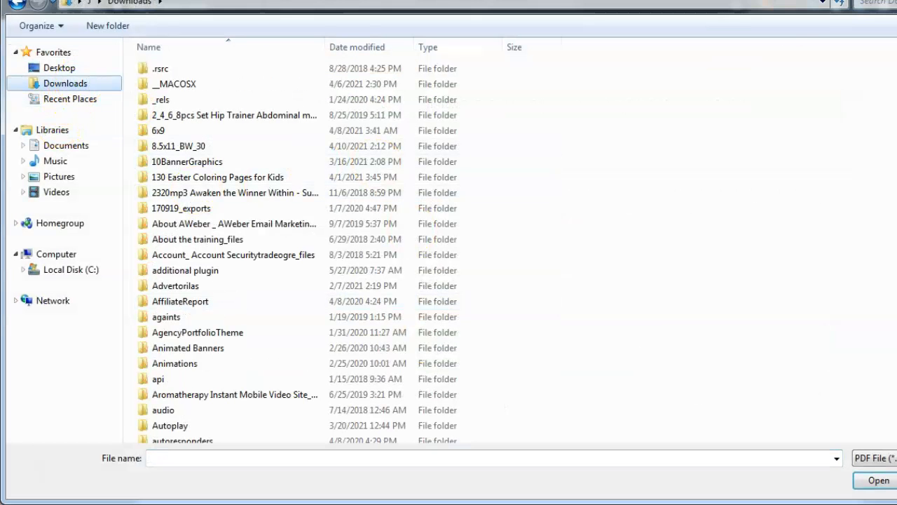
click(880, 3)
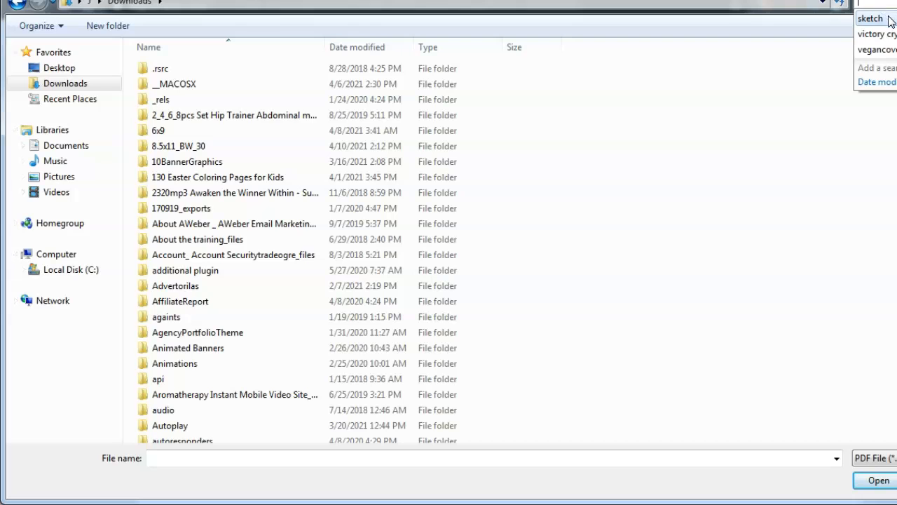
click(889, 20)
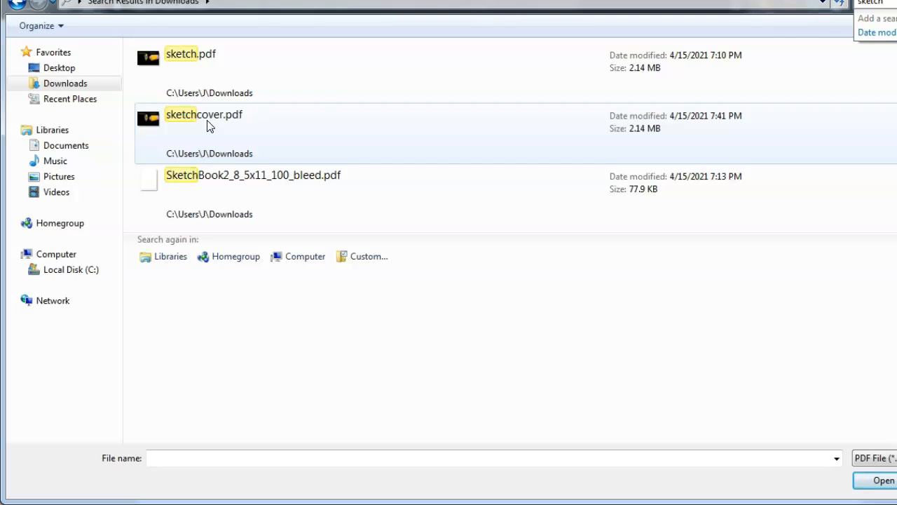
click(164, 114)
double_click(164, 113)
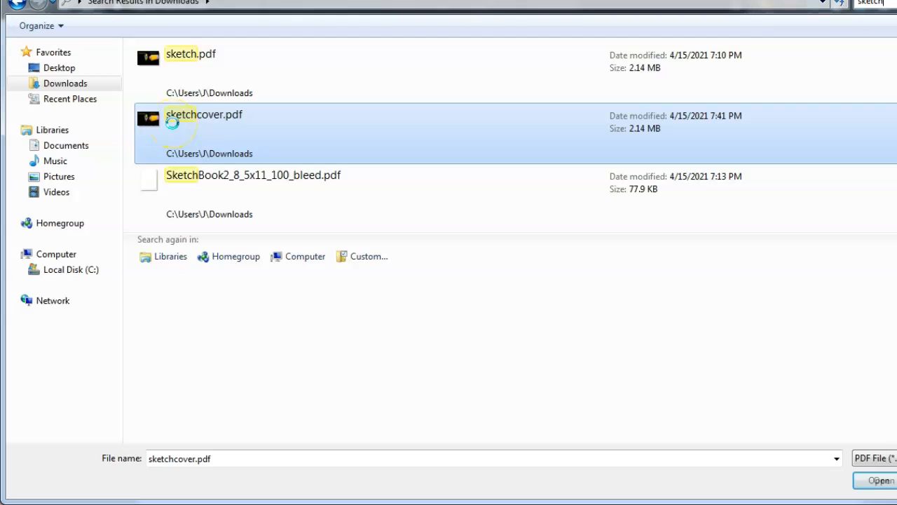
Open sketchcover.pdf in Adobe Acrobat Reader DC to check the cover artwork, and close it
right_click(208, 128)
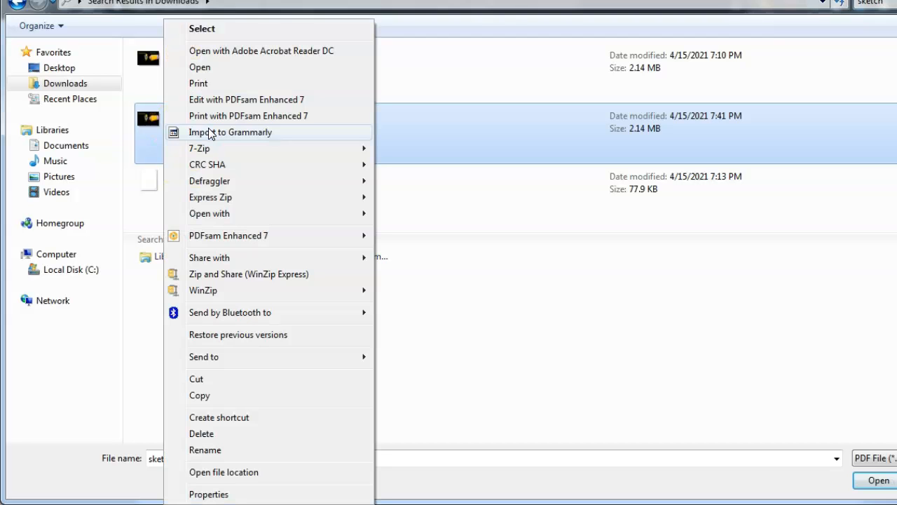
click(223, 56)
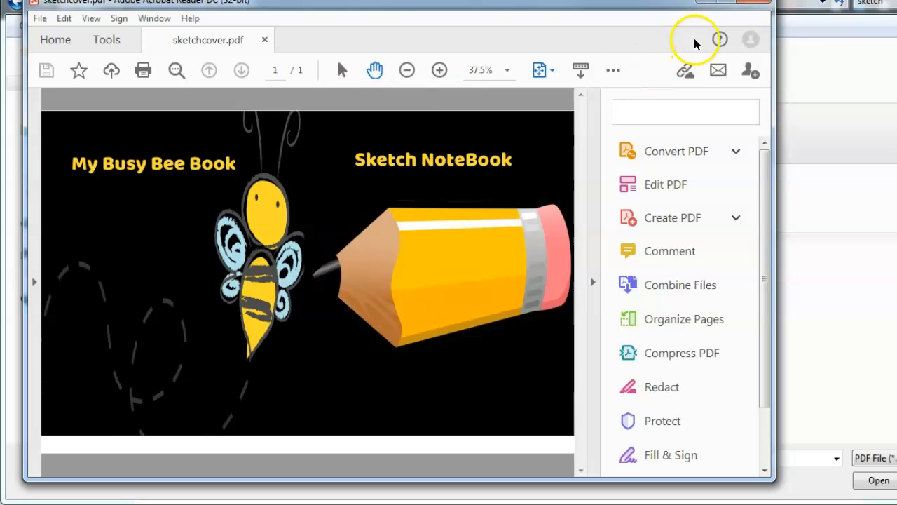
click(752, 3)
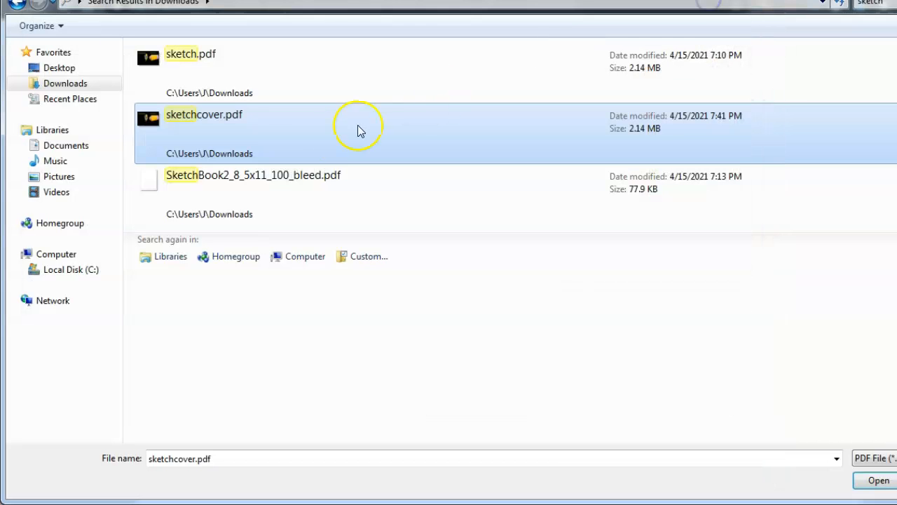
Upload the selected sketchcover.pdf as the book cover and launch the book previewer
click(870, 484)
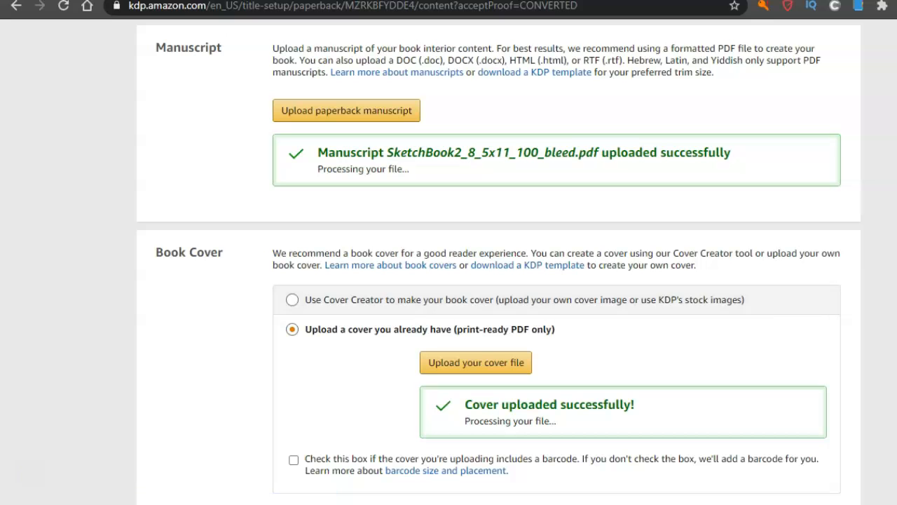
scroll(449, 281, down, 2)
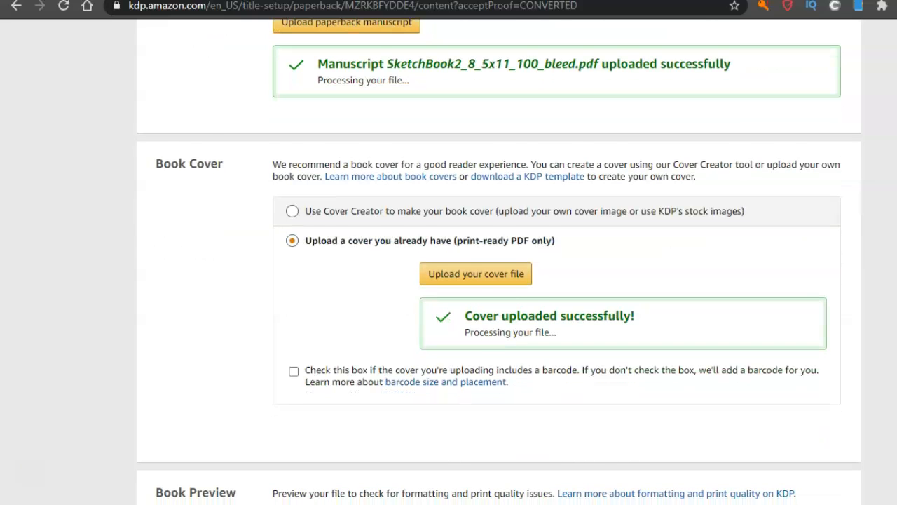
scroll(498, 259, down, 1)
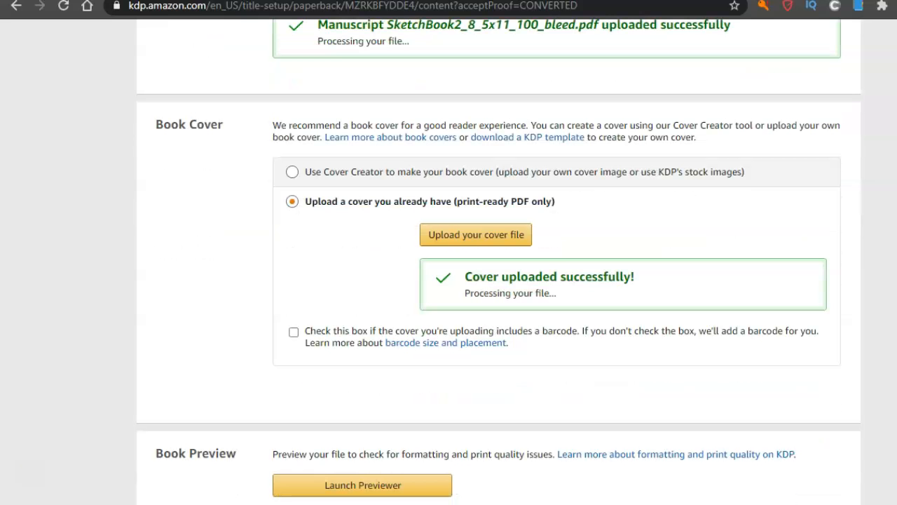
scroll(499, 261, down, 1)
scroll(499, 260, down, 2)
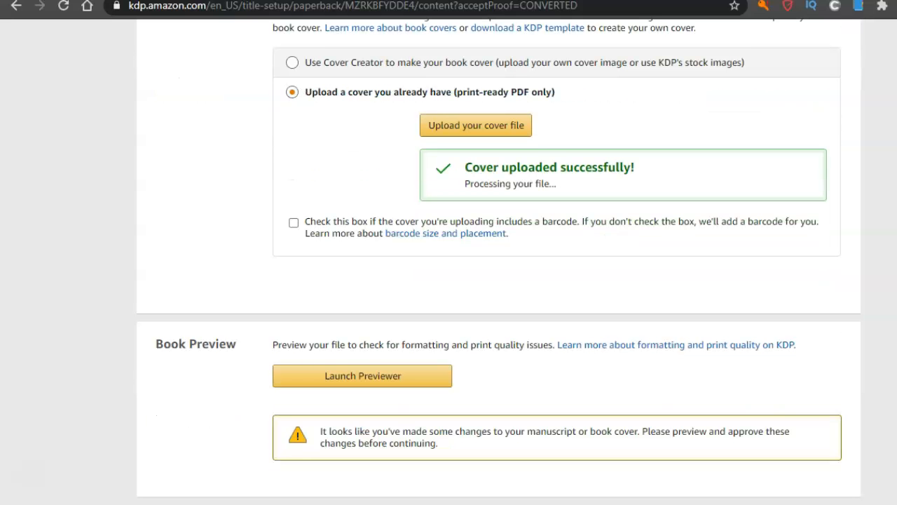
click(386, 375)
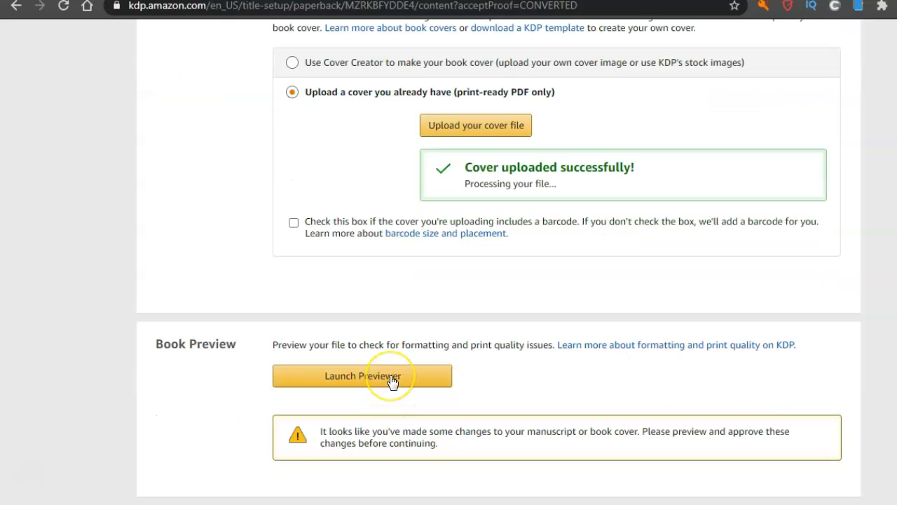
click(393, 378)
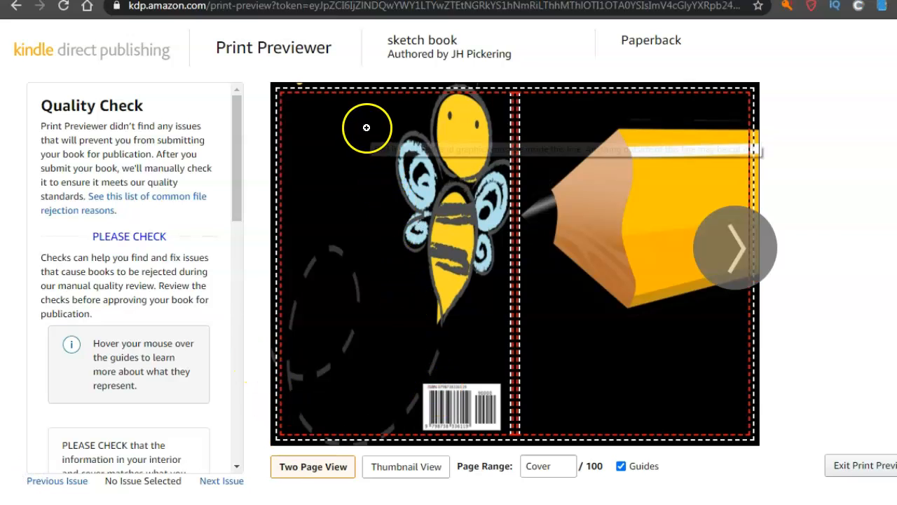
Examine the cover guides and read through the Quality Check notes, including the entered title, author, ISBN and binding type
mouse_move(490, 151)
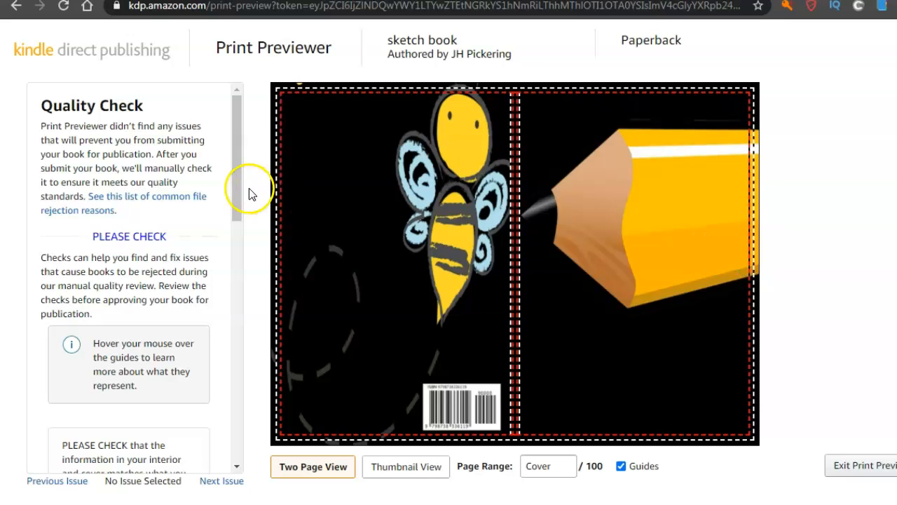
drag(233, 201, 234, 263)
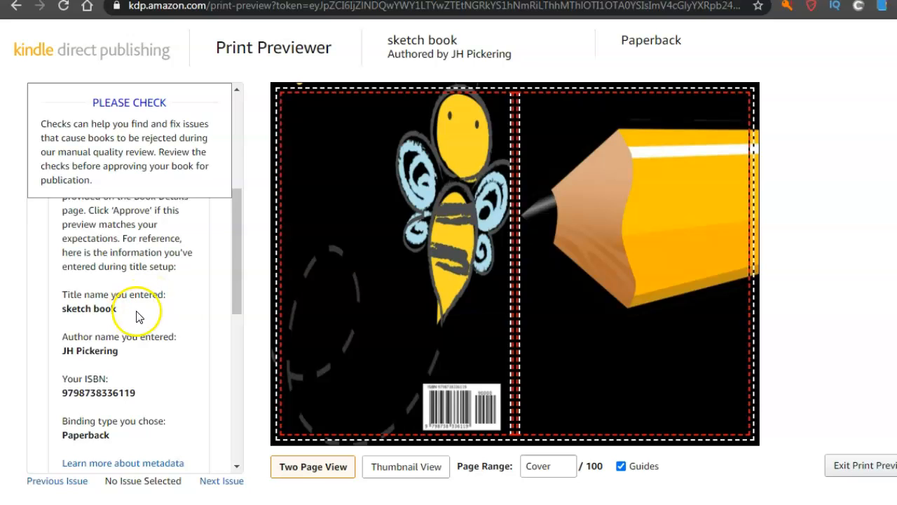
drag(235, 284, 243, 341)
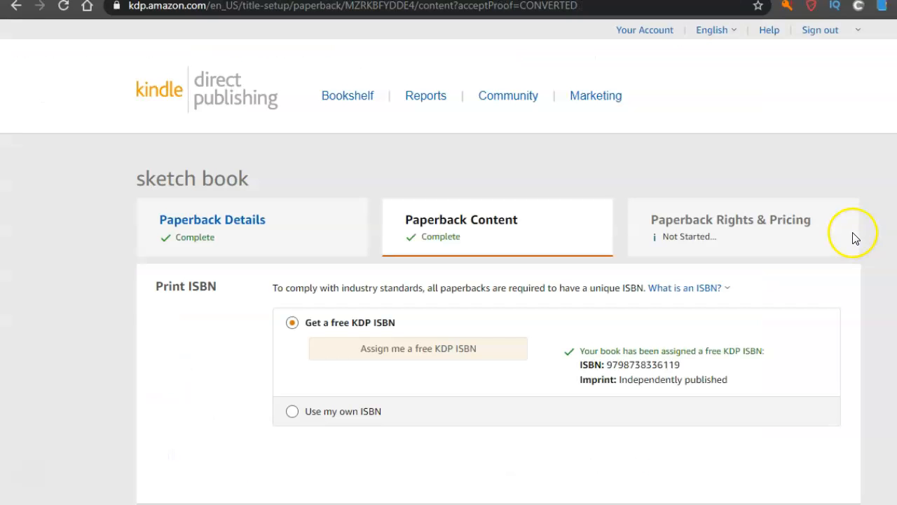
Save the completed paperback content for the sketch book and continue to its rights and pricing
scroll(449, 281, down, 13)
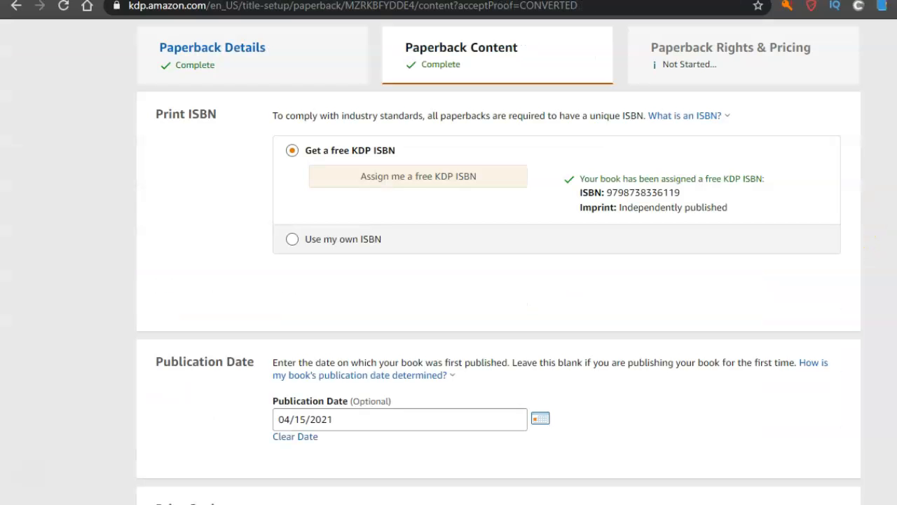
scroll(448, 280, down, 4)
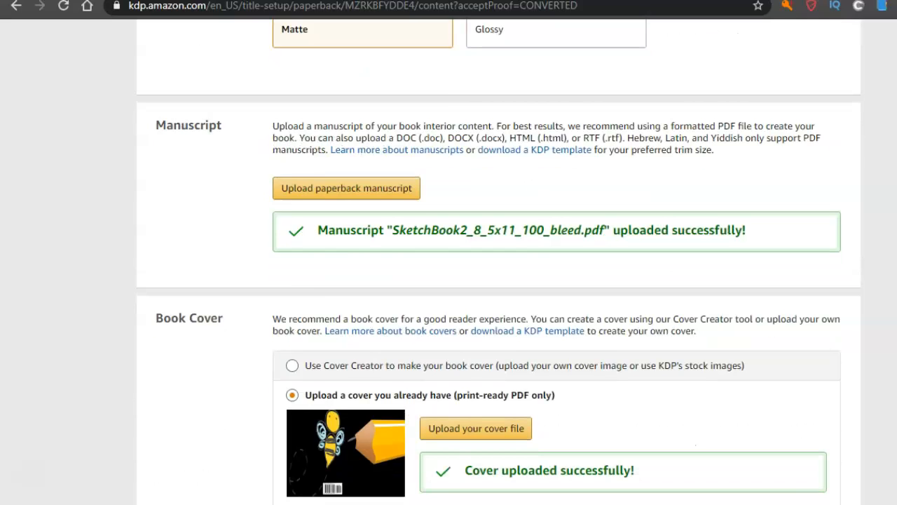
scroll(449, 280, down, 4)
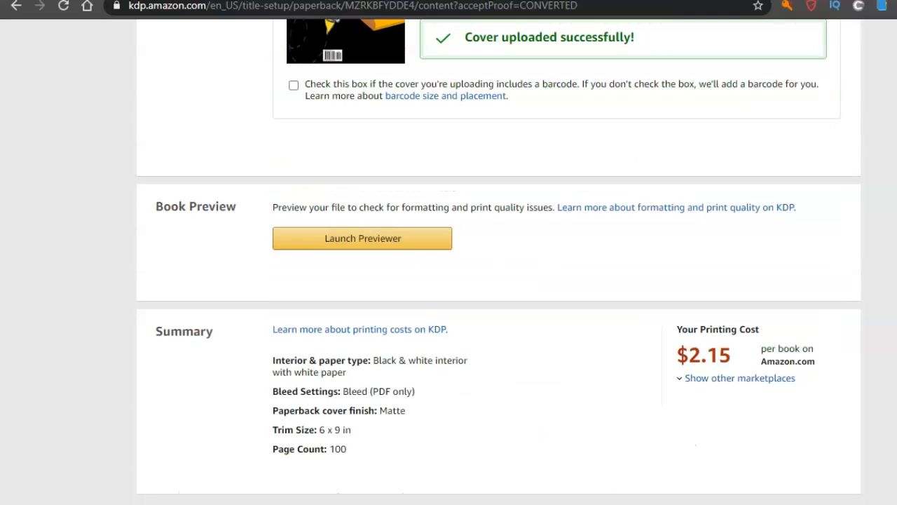
scroll(449, 281, down, 2)
scroll(637, 240, down, 1)
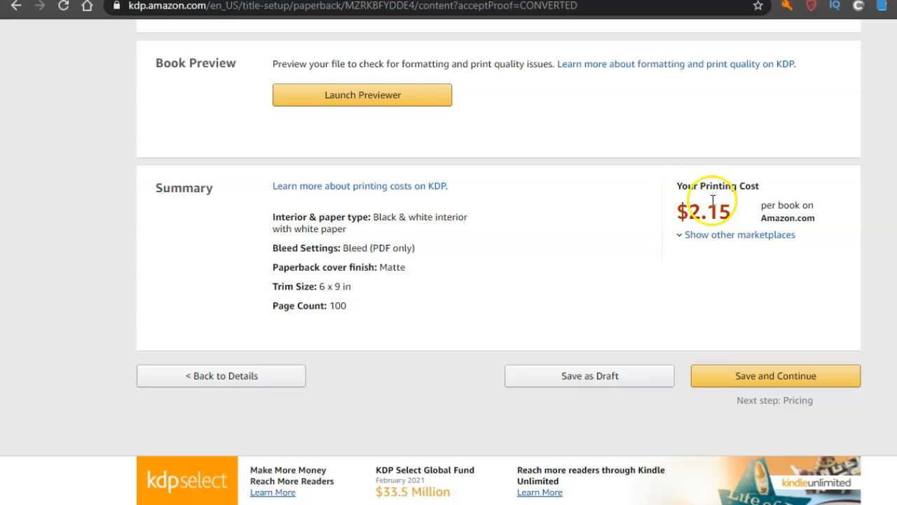
click(821, 383)
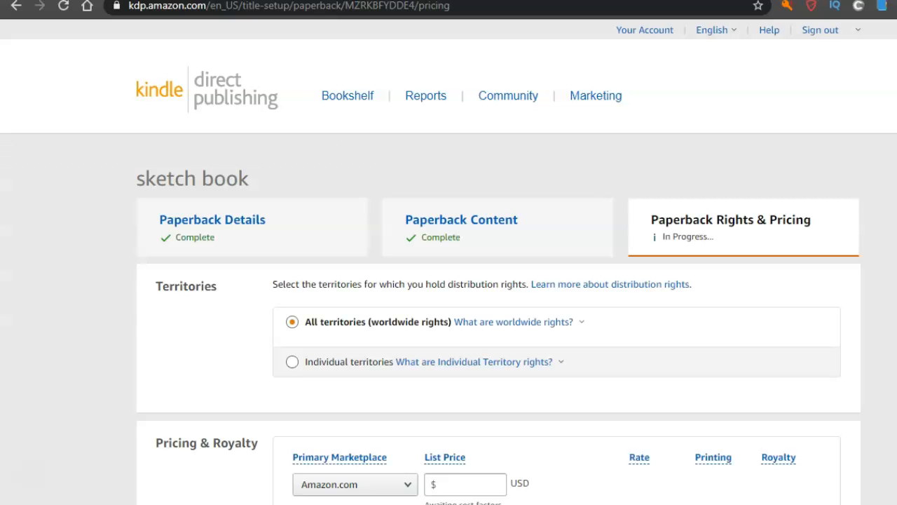
Set the Amazon.com list price to 4.99 USD and enable Expanded Distribution for the paperback
scroll(449, 265, down, 1)
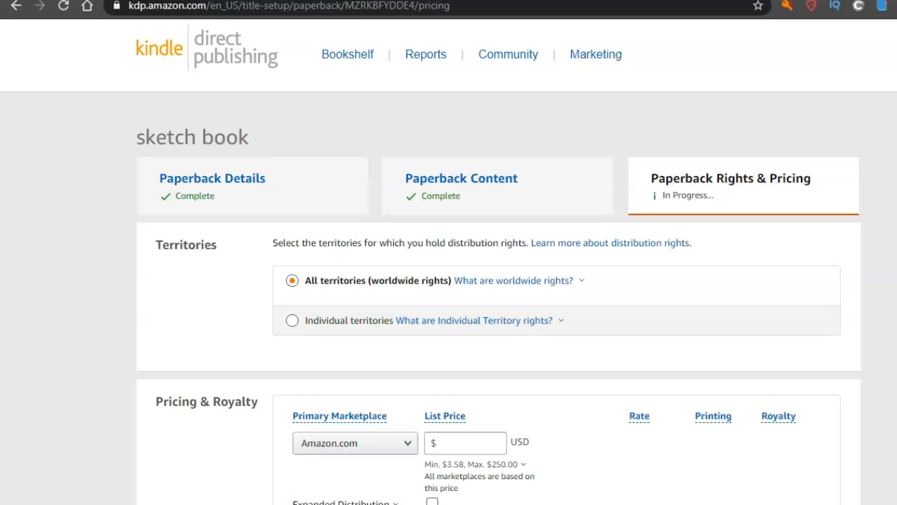
scroll(449, 262, down, 2)
click(467, 352)
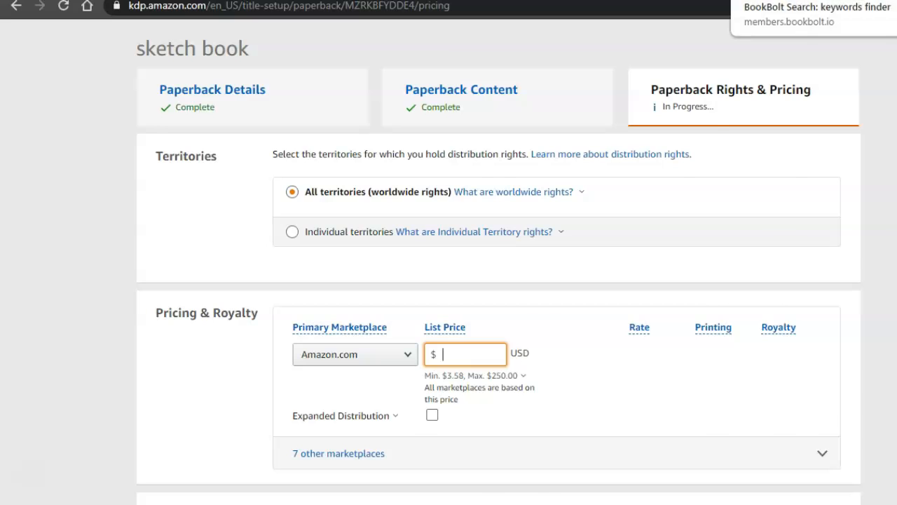
click(813, 0)
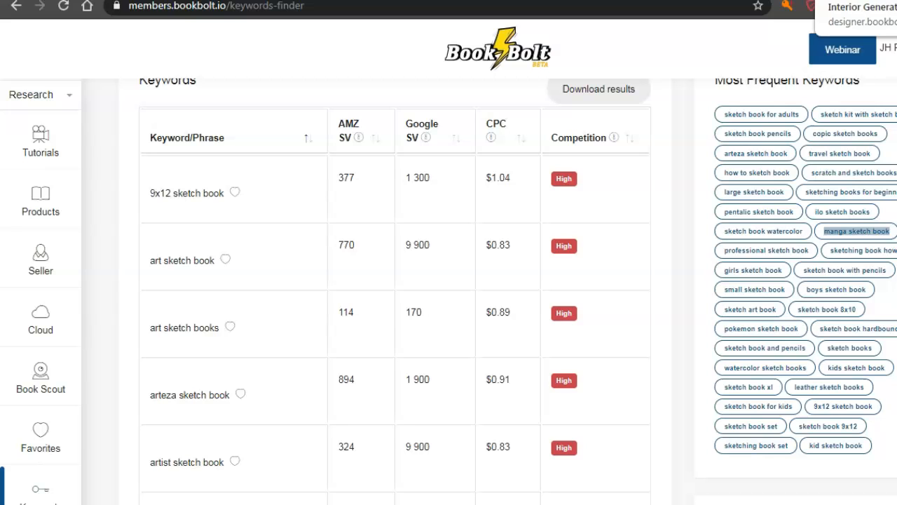
click(842, 0)
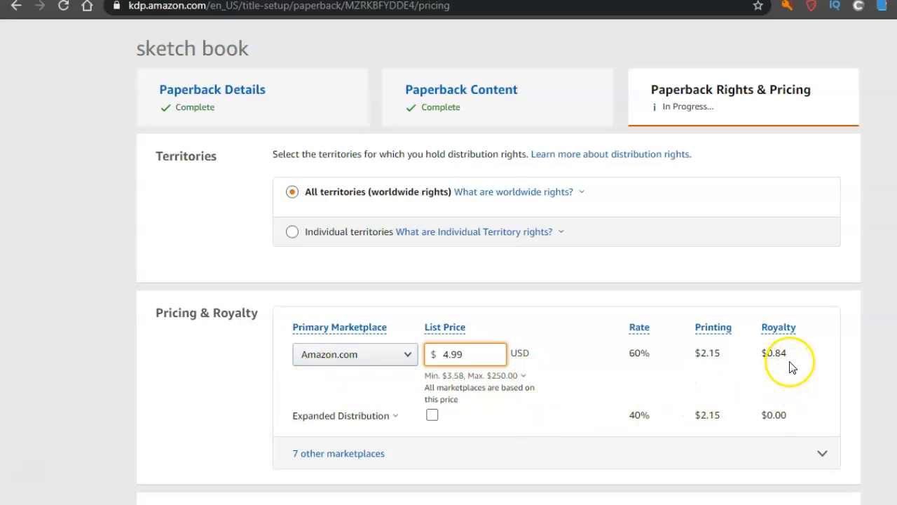
click(431, 416)
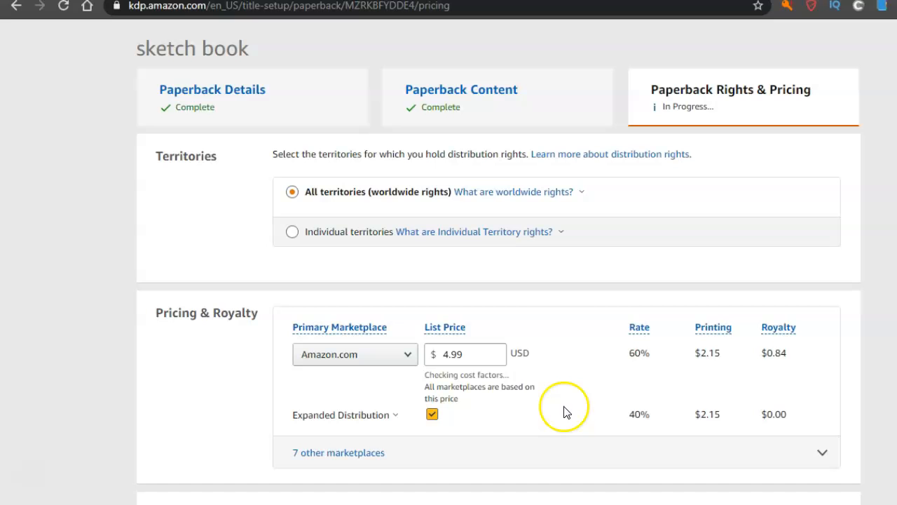
Read the List Price explanation, dismiss it, and set the Amazon.com list price to 5.99 USD
mouse_move(465, 375)
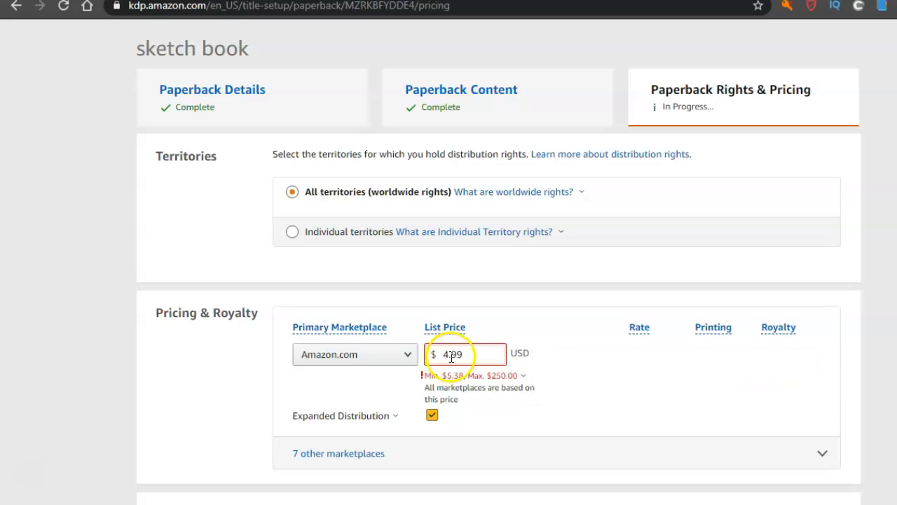
mouse_move(460, 322)
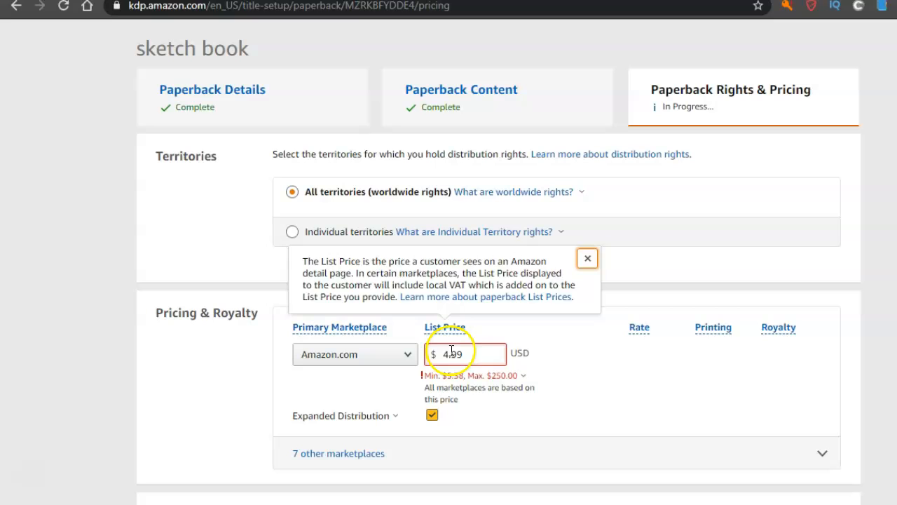
mouse_move(441, 343)
click(450, 353)
click(203, 343)
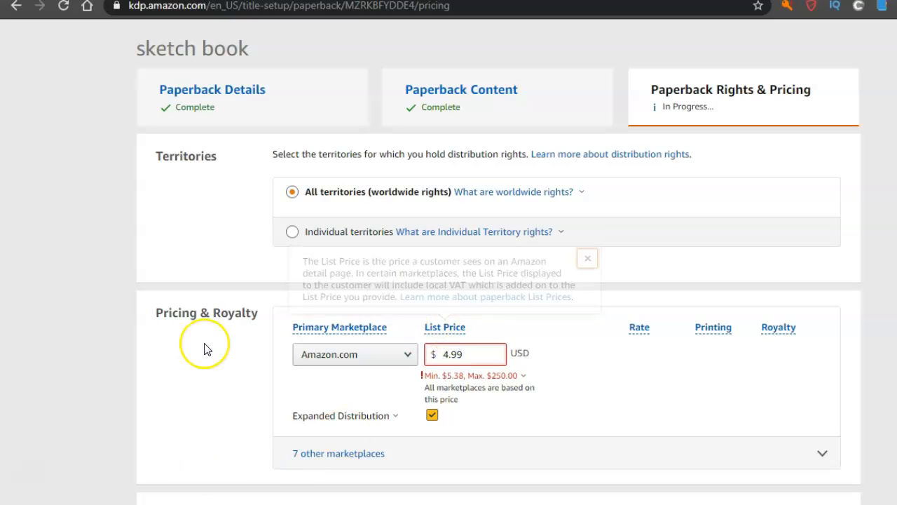
click(450, 353)
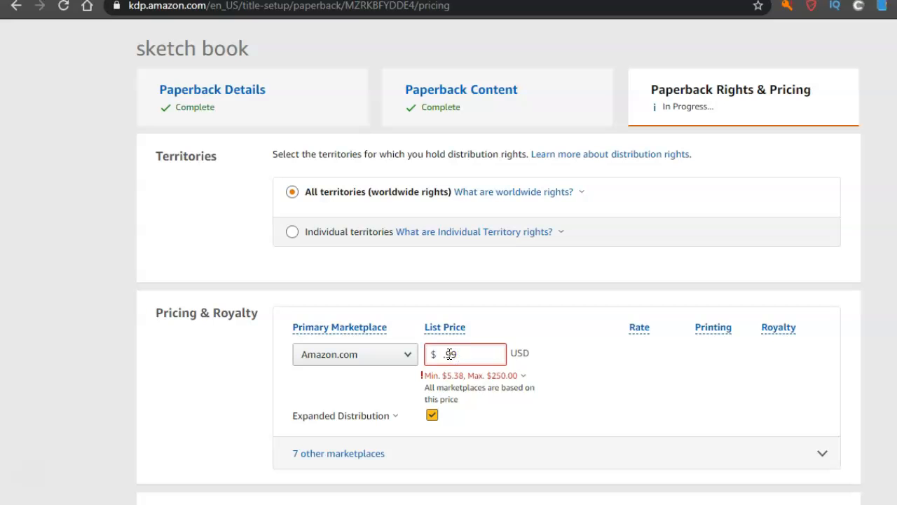
click(493, 380)
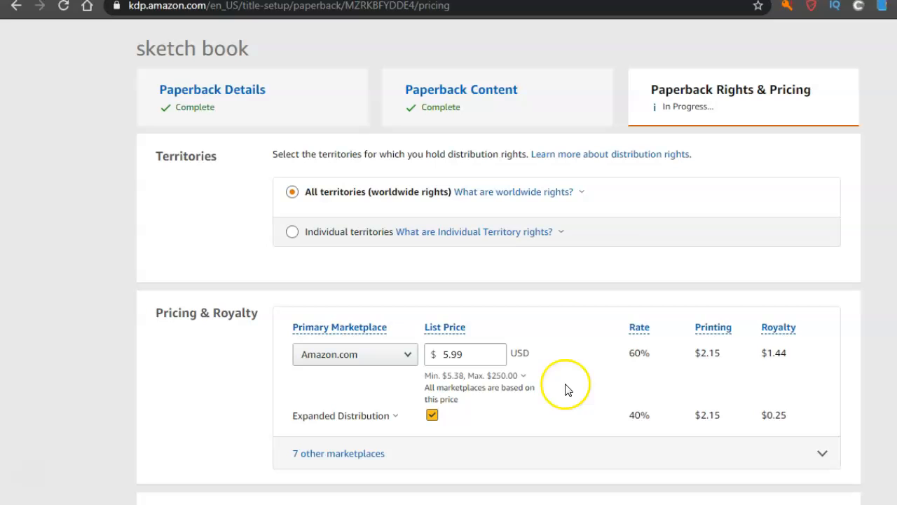
Examine the rate, printing cost and royalty for both distribution types, along with the publishing terms and proof options
scroll(498, 265, down, 1)
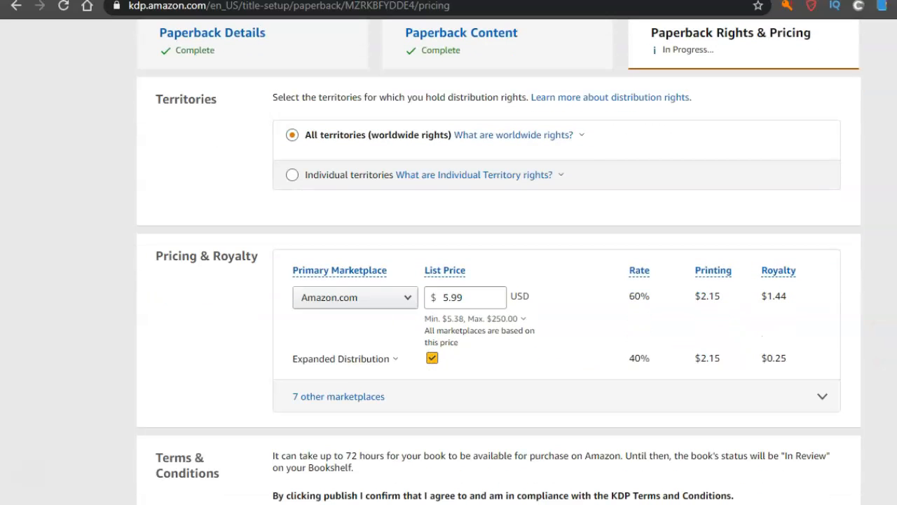
scroll(498, 265, down, 1)
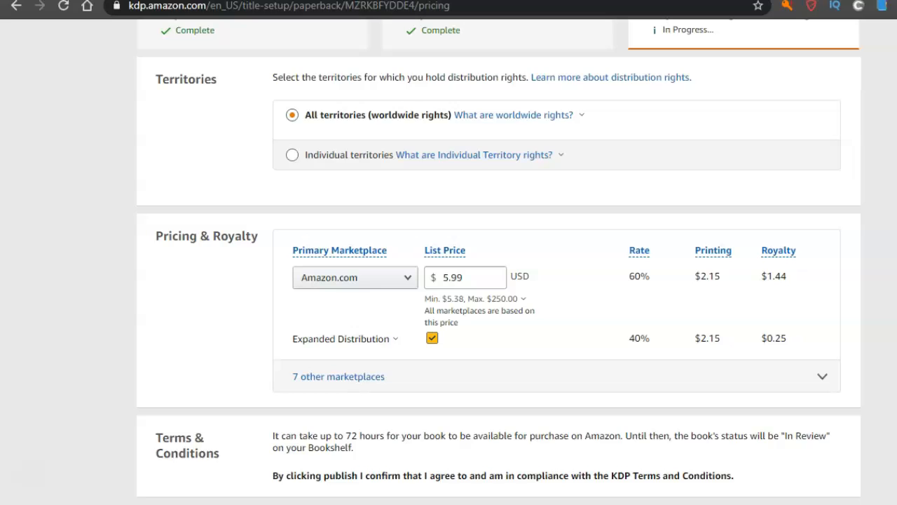
scroll(499, 258, down, 1)
scroll(498, 255, down, 1)
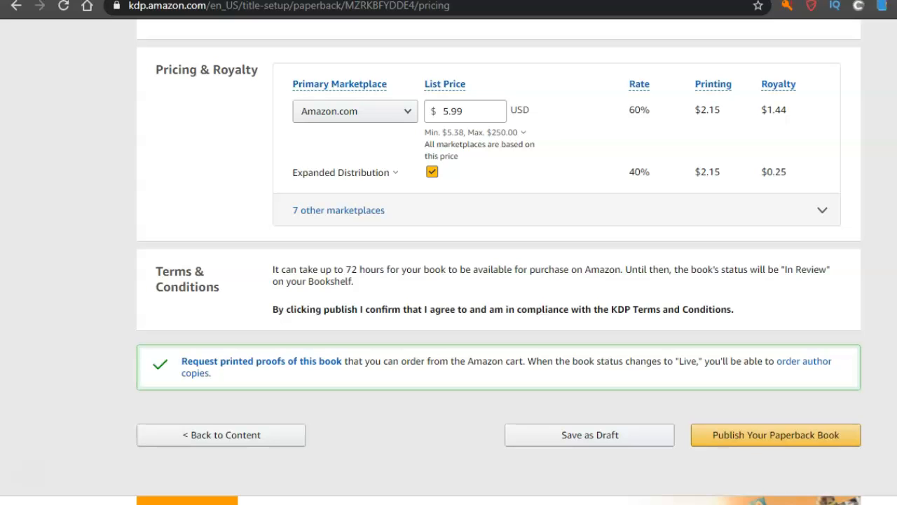
scroll(499, 259, up, 3)
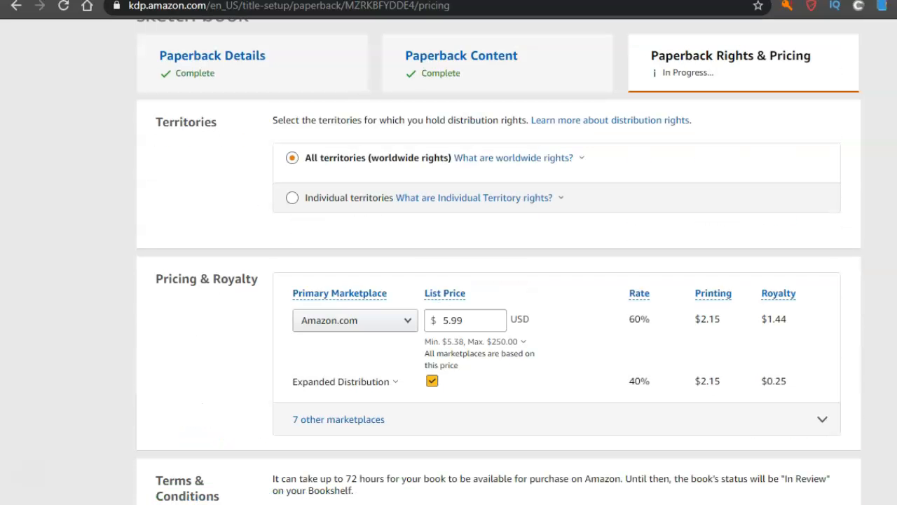
click(639, 295)
click(707, 313)
Publish the sketch book paperback and close the submission confirmation
scroll(874, 293, down, 1)
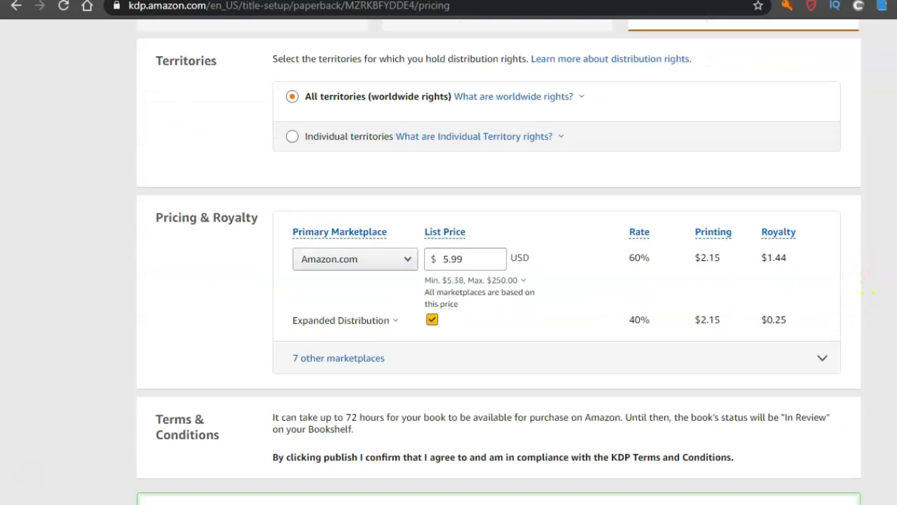
scroll(498, 267, down, 1)
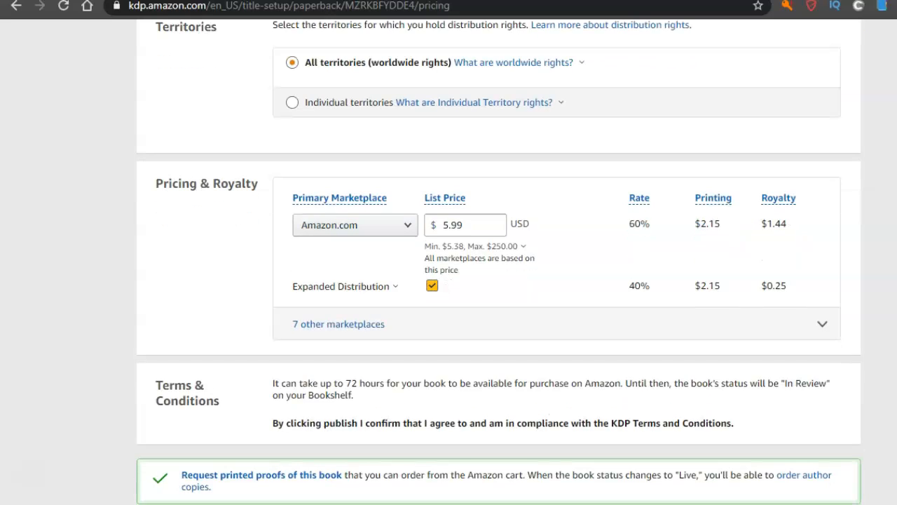
scroll(499, 267, down, 1)
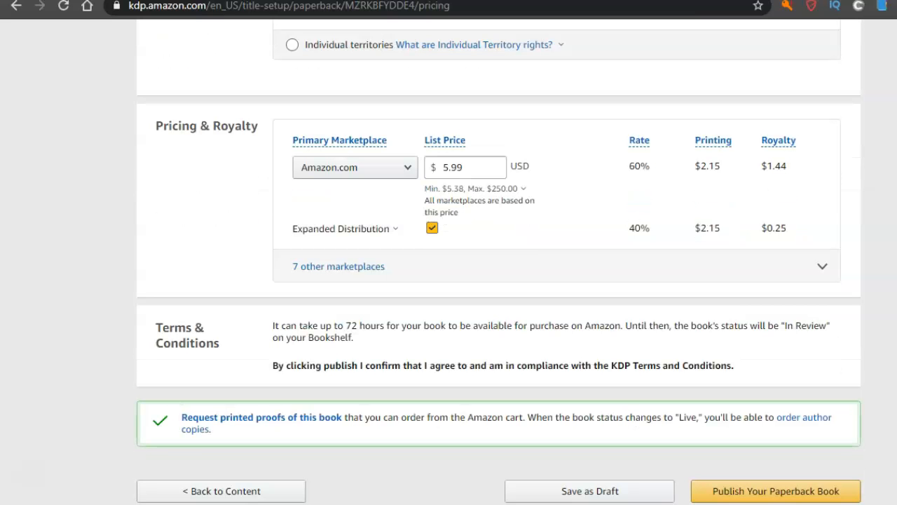
scroll(499, 267, down, 1)
scroll(498, 266, down, 1)
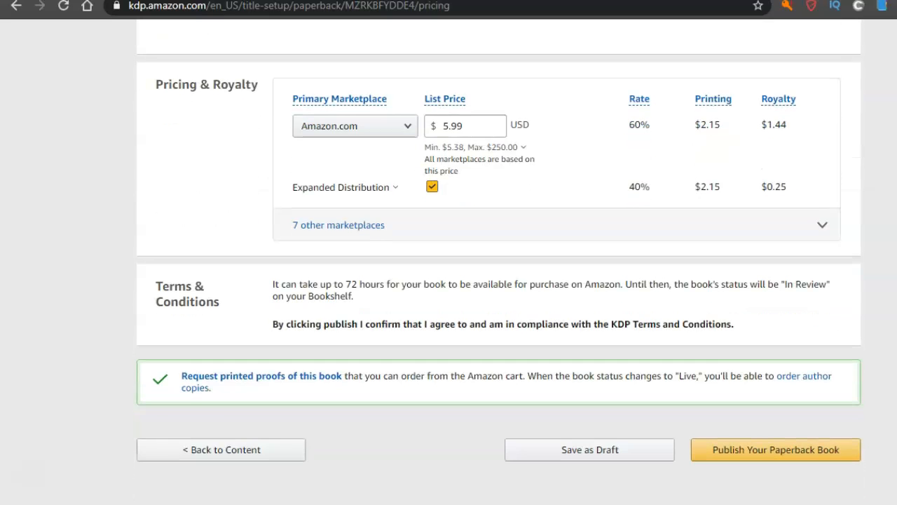
click(741, 452)
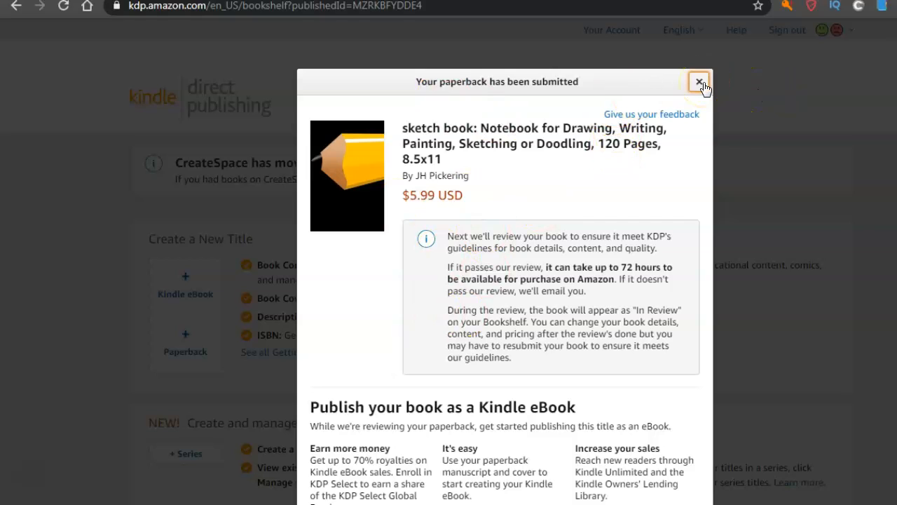
click(614, 135)
click(696, 82)
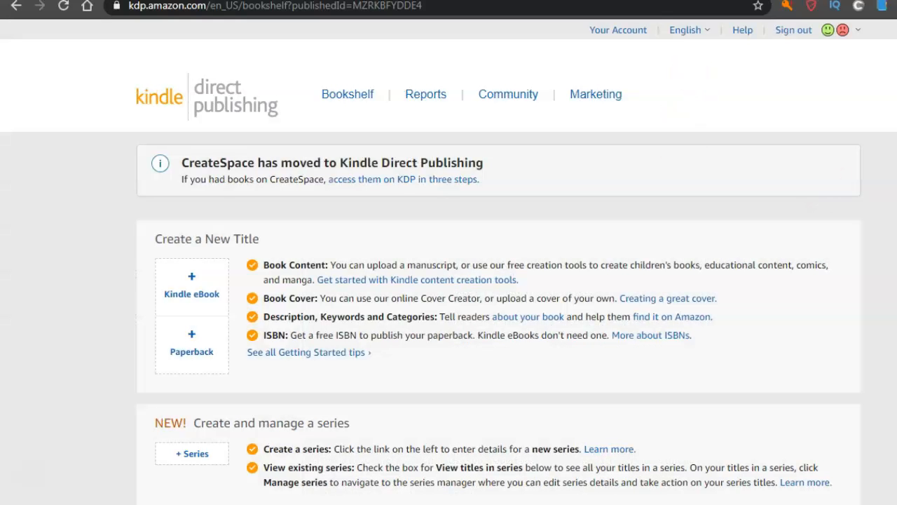
Read the explanation of the sketch book paperback's review status on the bookshelf, and dismiss it
scroll(449, 281, down, 3)
scroll(449, 280, down, 1)
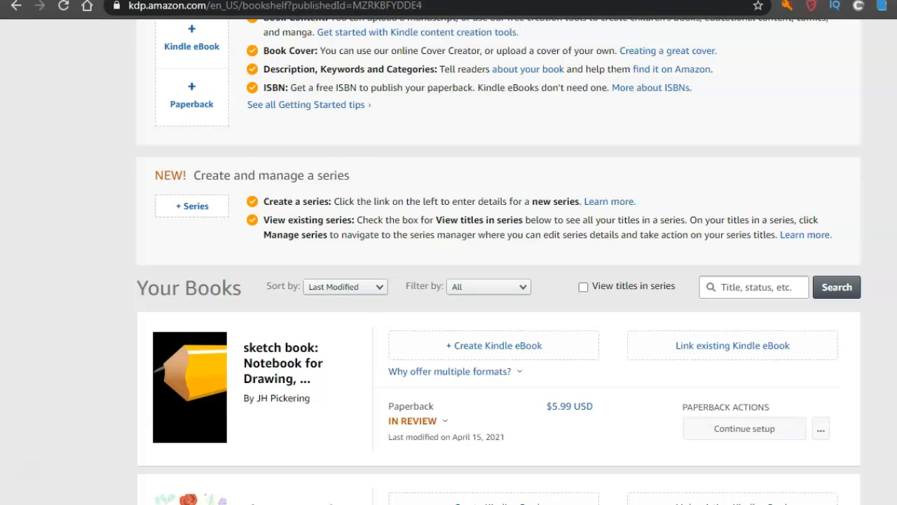
scroll(448, 281, down, 1)
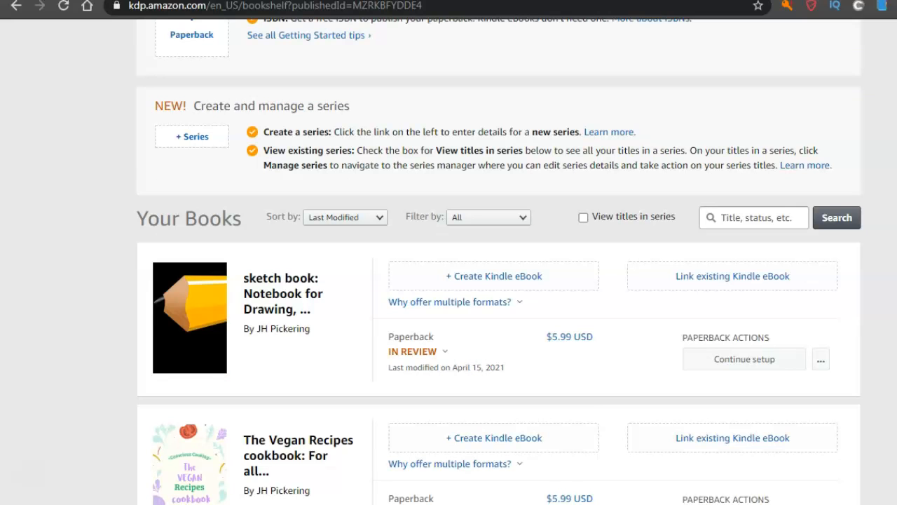
click(435, 354)
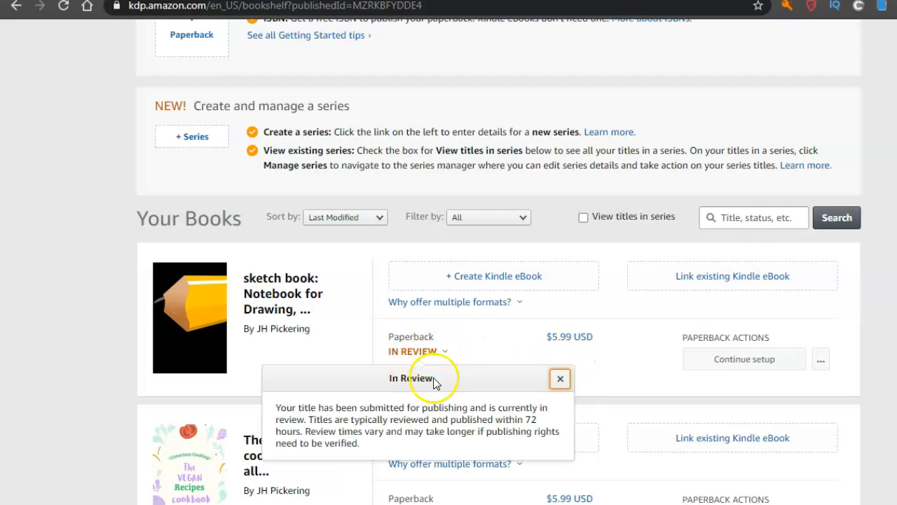
click(514, 313)
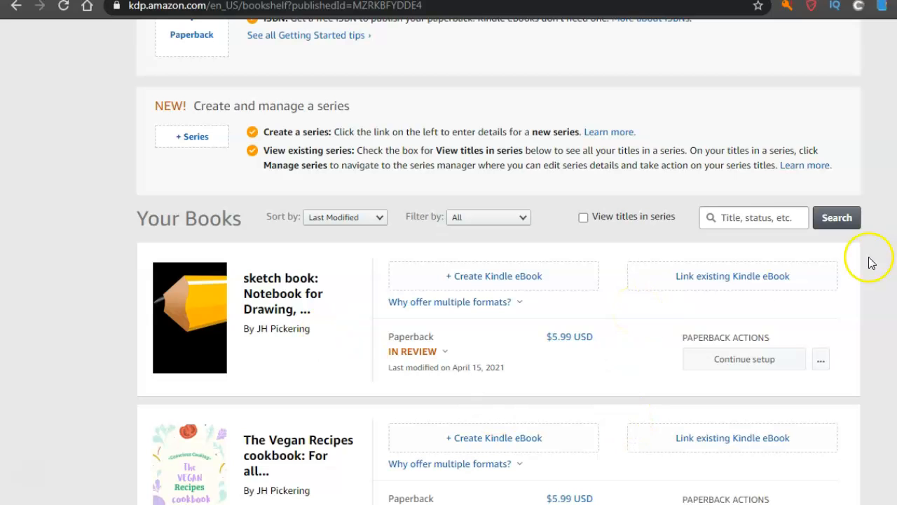
Check the status explanation of the Kindle eBook "How To Buy & Store XRP & Bitcoin" on the bookshelf, and dismiss it
scroll(872, 260, down, 3)
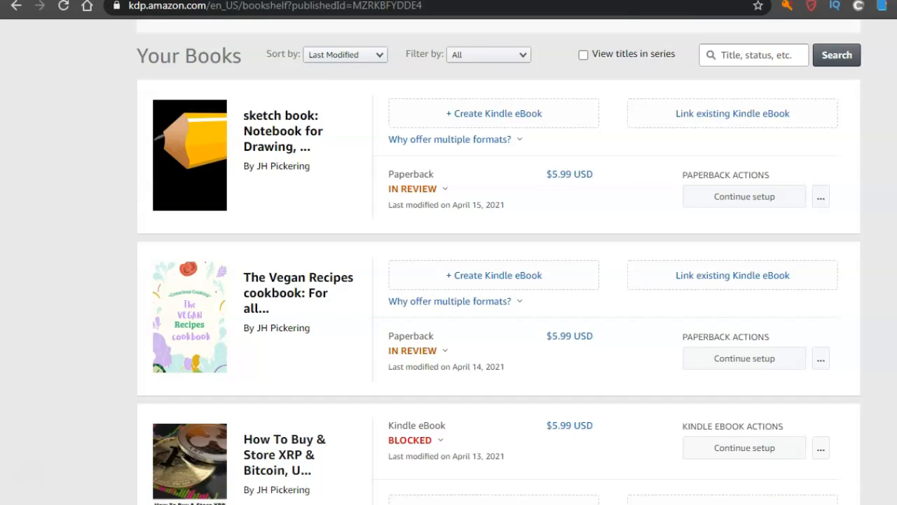
scroll(748, 270, down, 1)
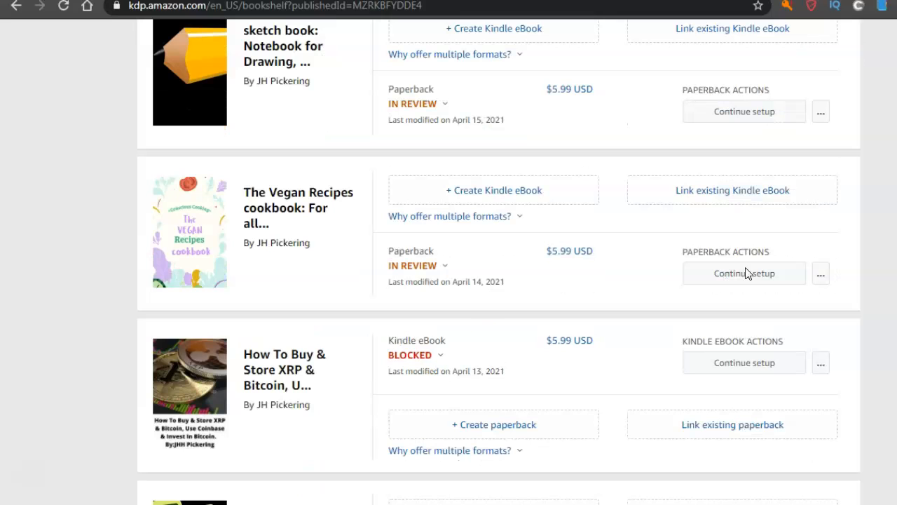
click(434, 355)
click(346, 354)
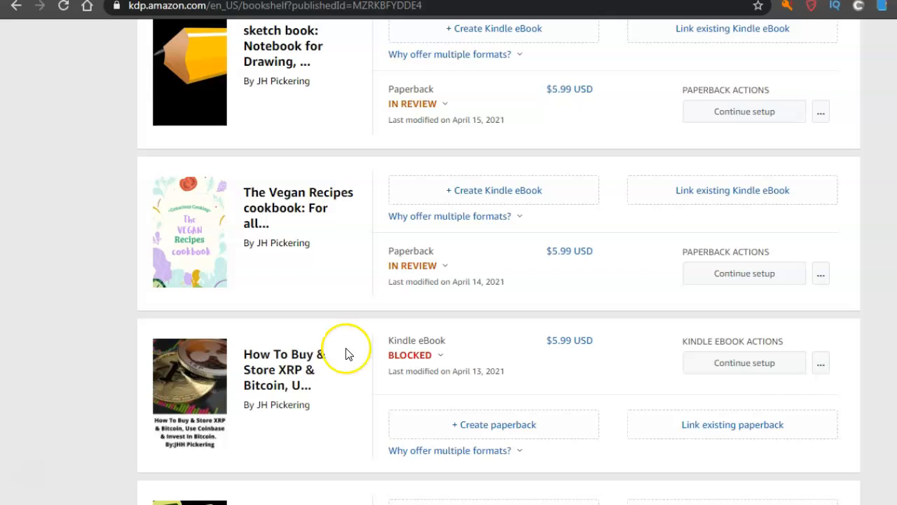
click(357, 393)
click(331, 450)
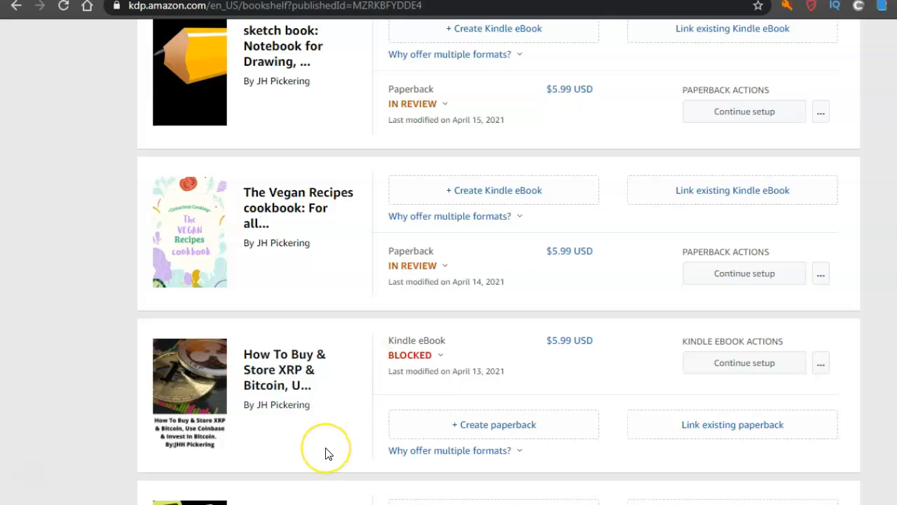
click(333, 432)
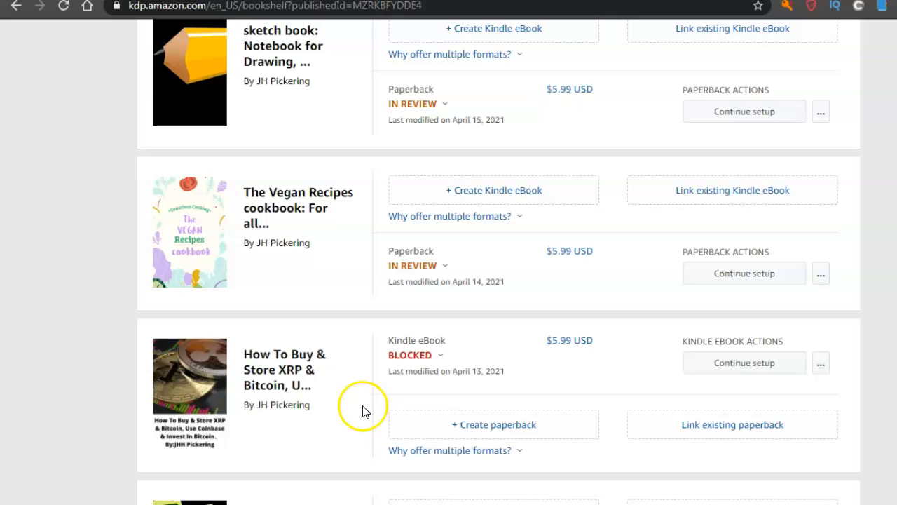
click(348, 387)
scroll(448, 280, up, 3)
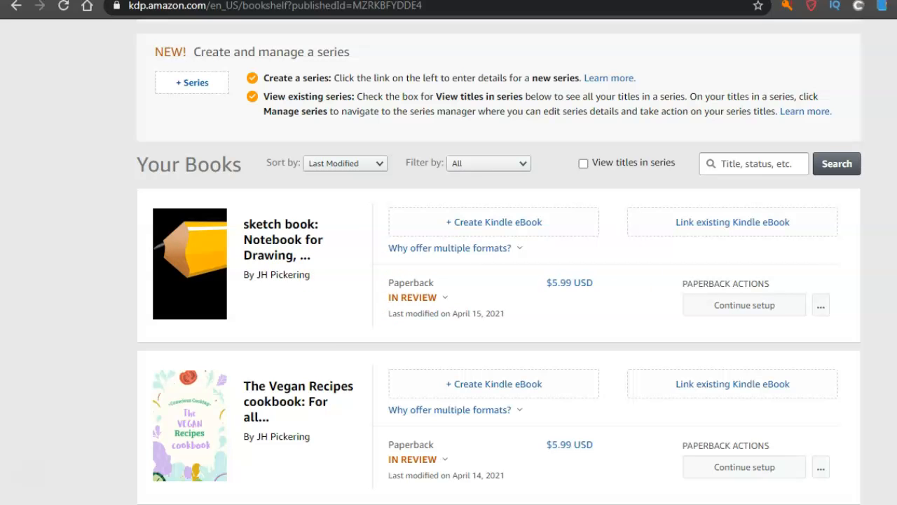
scroll(507, 360, down, 1)
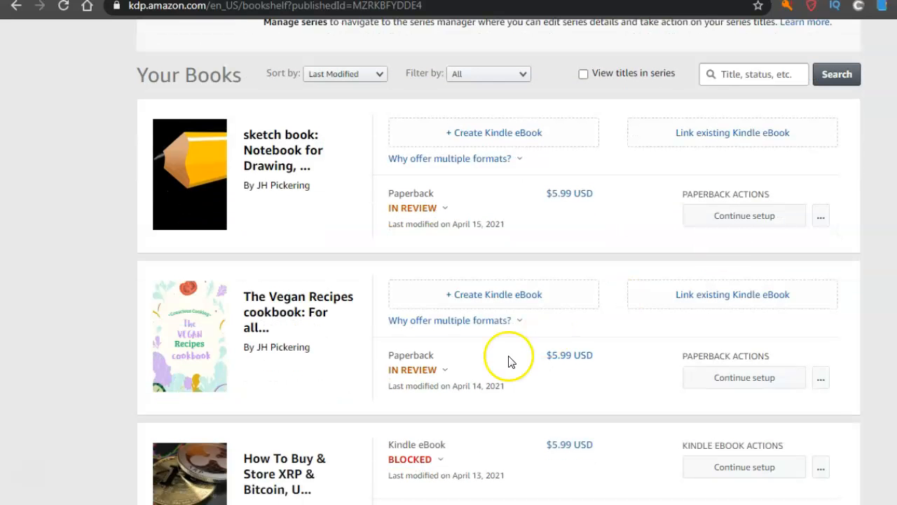